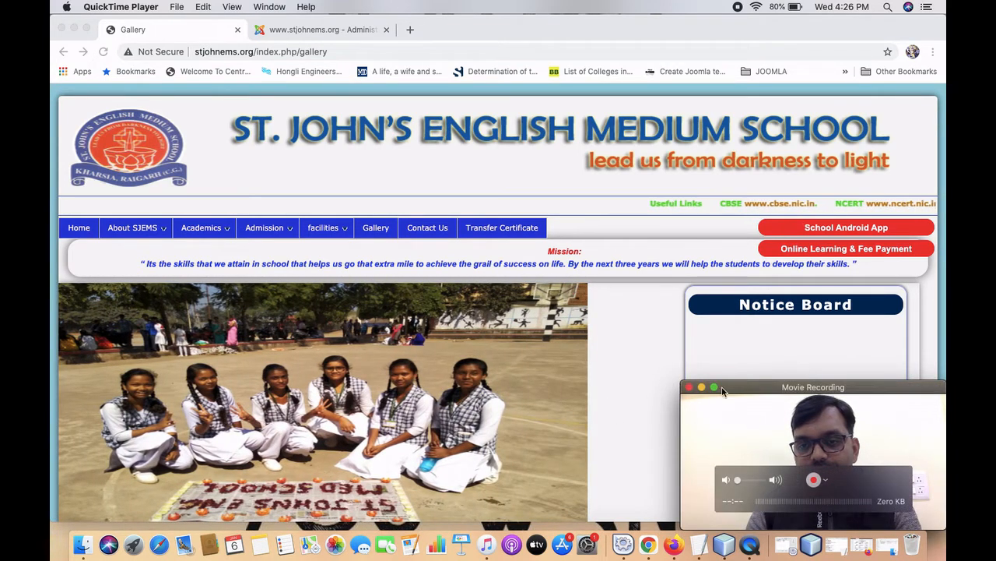
# Remove index.php/gallery from the address to load the stjohnems.org home page.
pyautogui.click(701, 389)
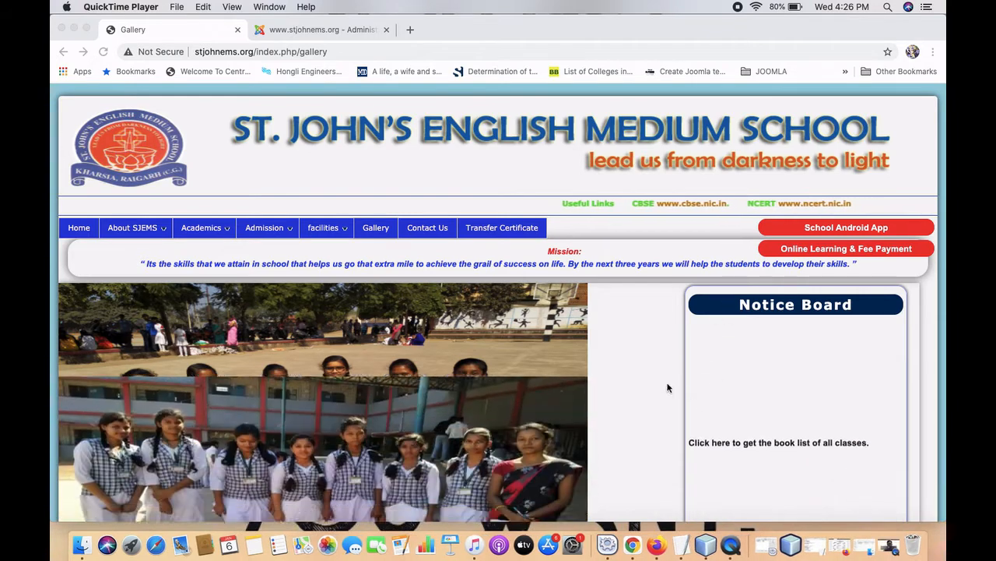
pyautogui.click(258, 51)
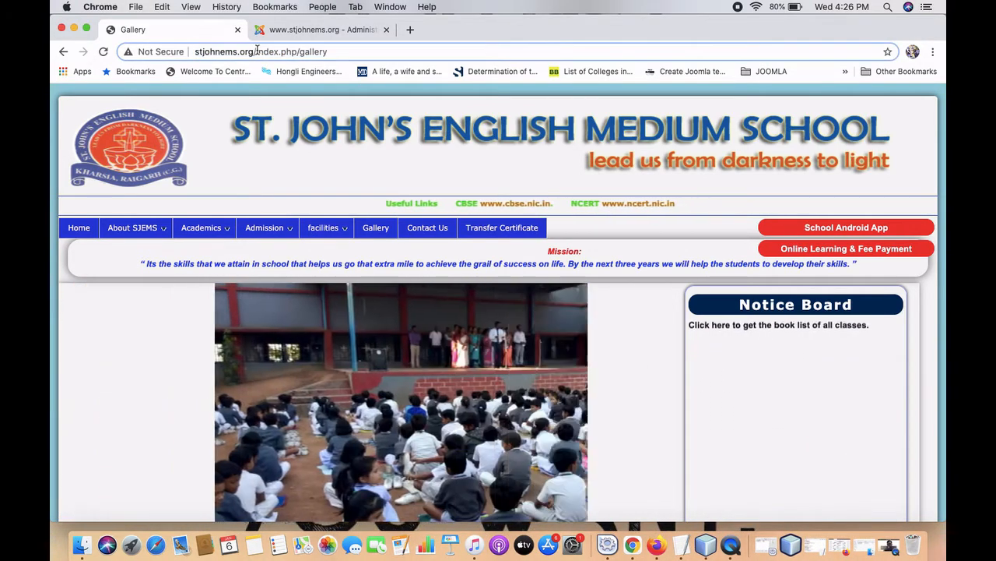
pyautogui.moveTo(258, 51); pyautogui.dragTo(393, 85)
pyautogui.press('BackSpace')
pyautogui.press('Return')
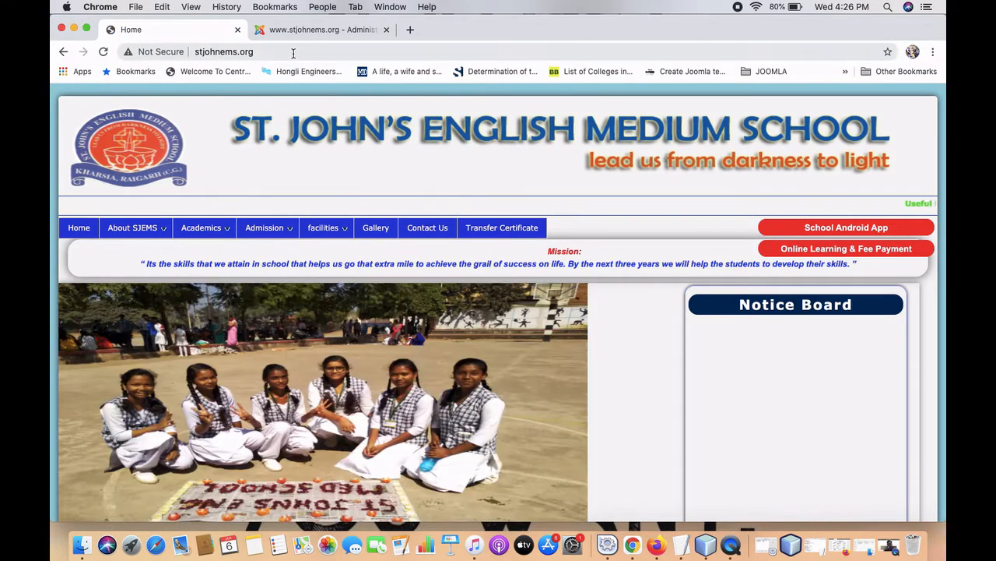
pyautogui.click(294, 52)
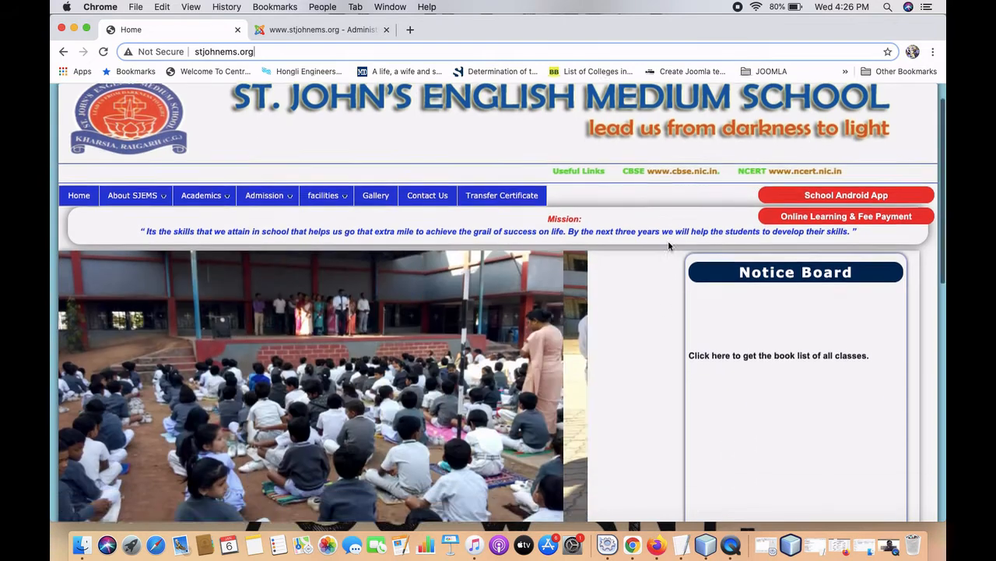
# Scroll the home page to review the Notice Board's book-list notice, then open a blank tab.
pyautogui.scroll(-10, 668, 246)
pyautogui.scroll(-4, 668, 246)
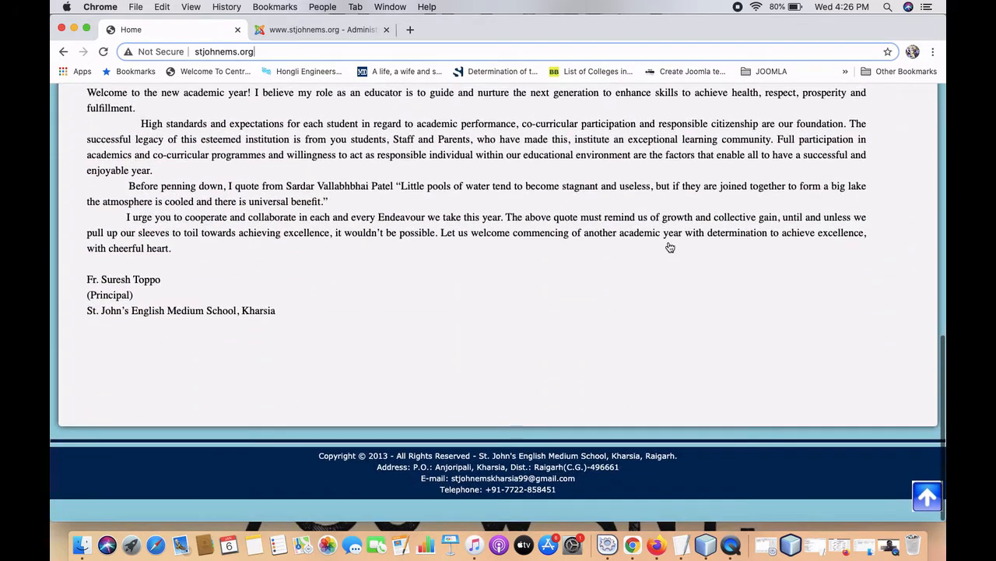
pyautogui.scroll(15, 670, 247)
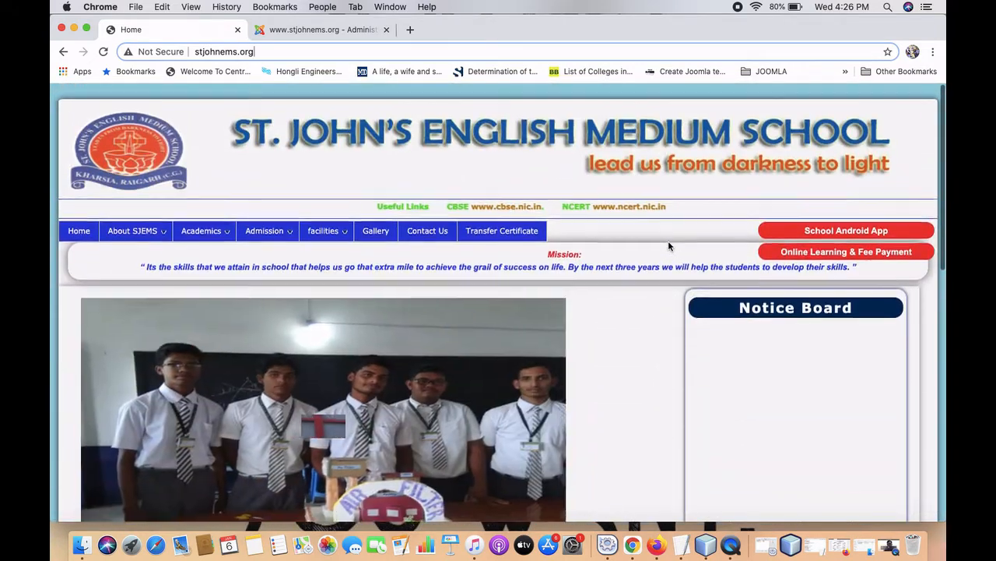
pyautogui.scroll(-2, 736, 367)
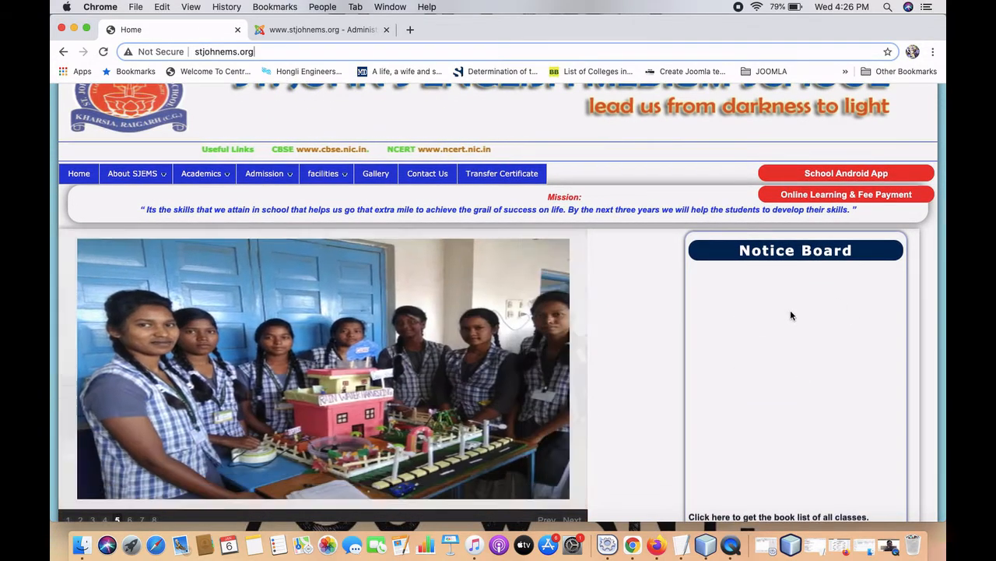
pyautogui.scroll(-2, 806, 393)
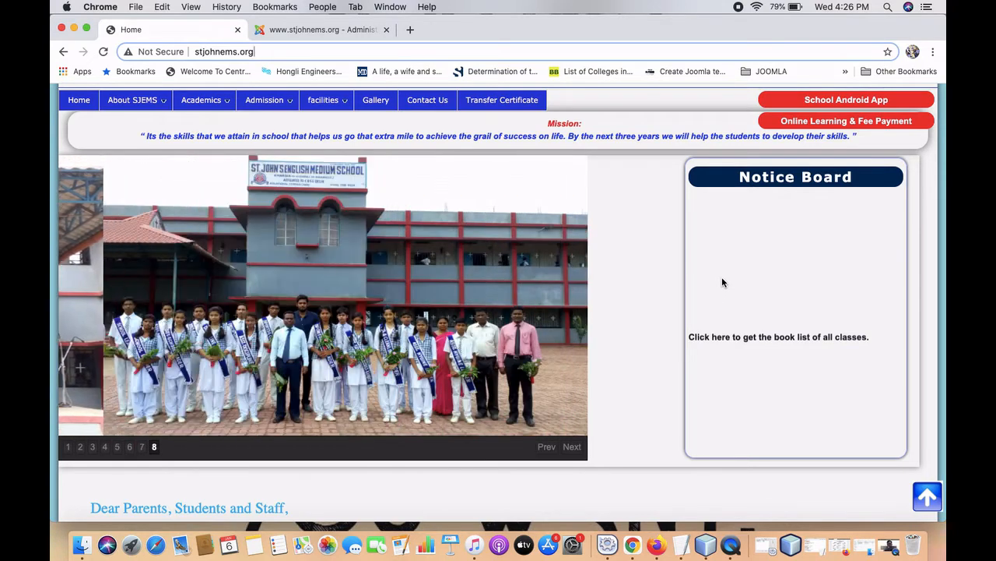
pyautogui.scroll(4, 722, 281)
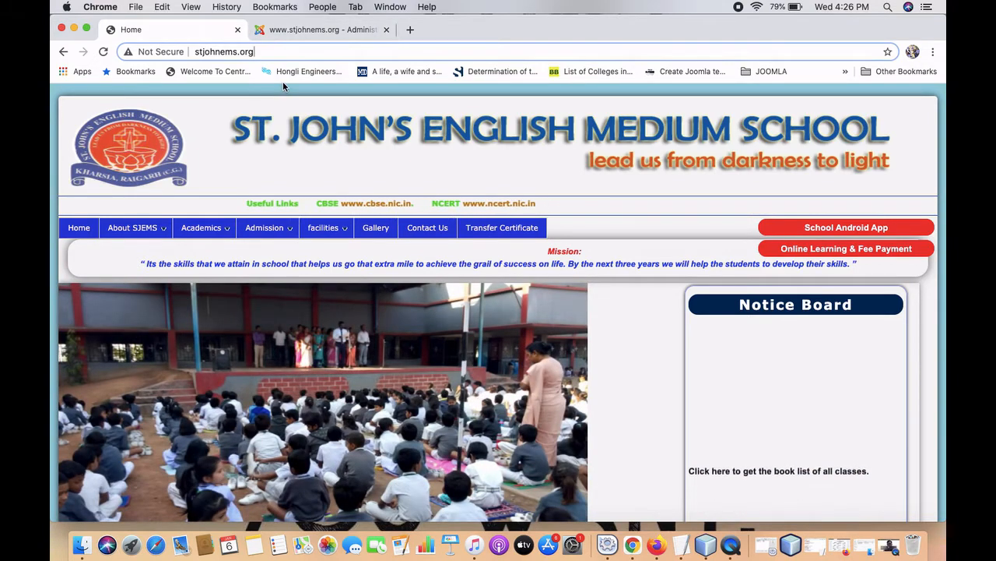
pyautogui.click(413, 29)
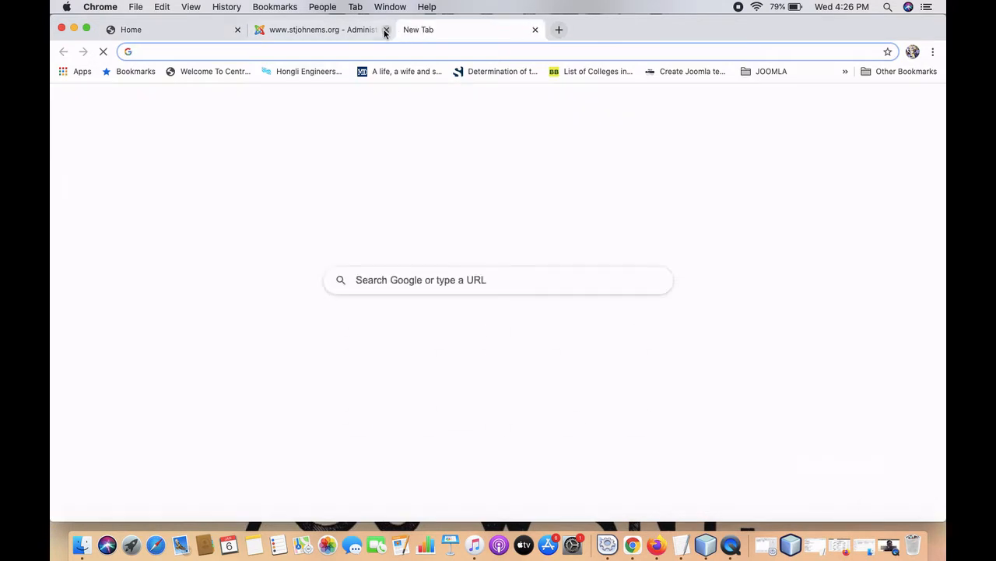
# Close the old administration tab and return to the blank new tab.
pyautogui.click(386, 30)
pyautogui.click(207, 29)
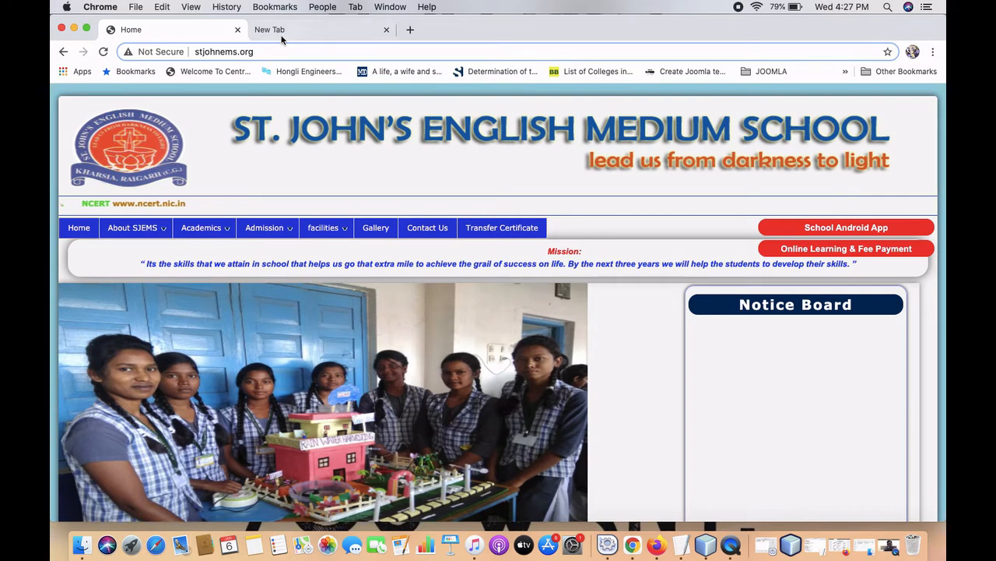
pyautogui.click(285, 29)
# Load stjohnems.org/administrator in the new tab.
pyautogui.click(293, 50)
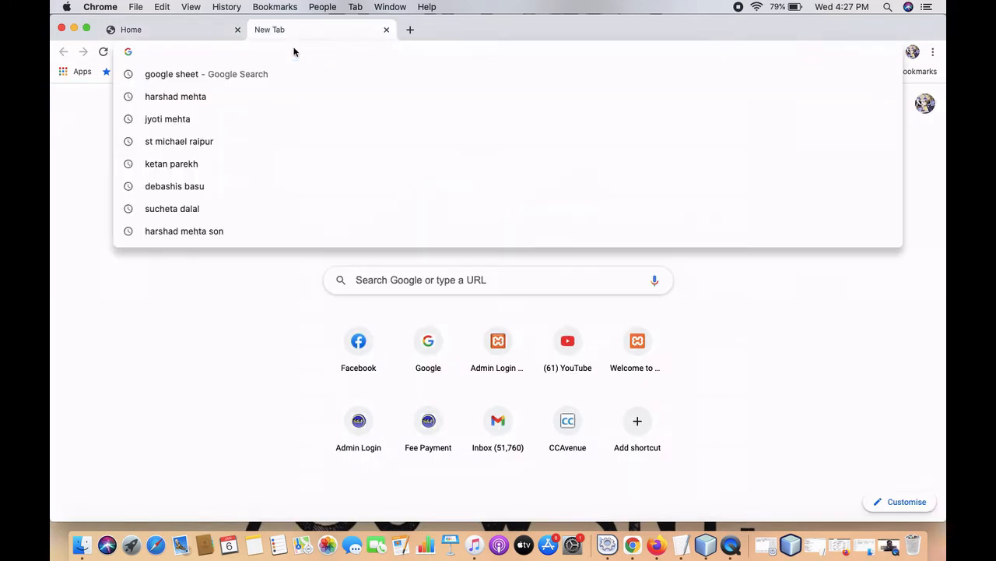
pyautogui.write('stjohnems.org')
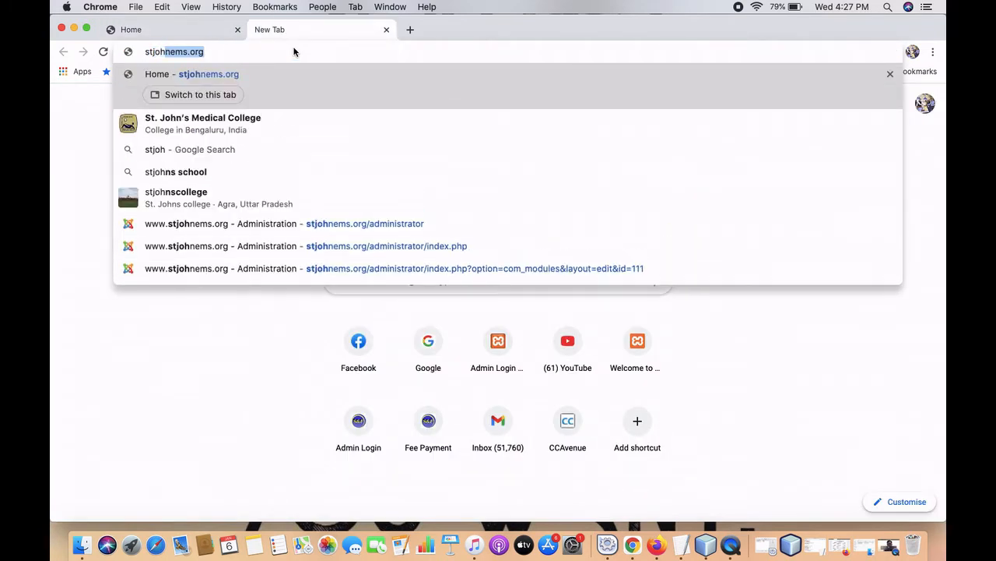
pyautogui.press('Right')
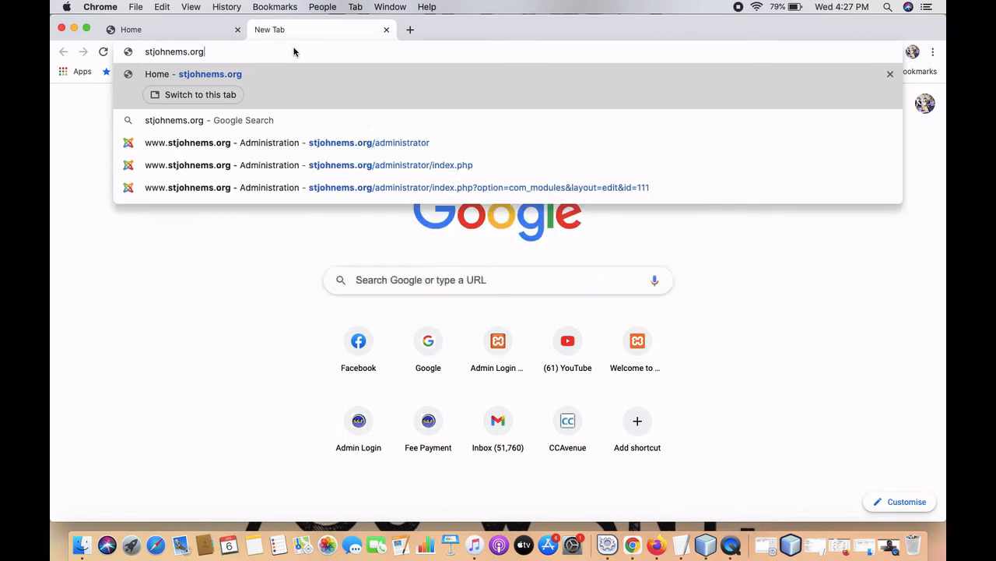
pyautogui.write('/')
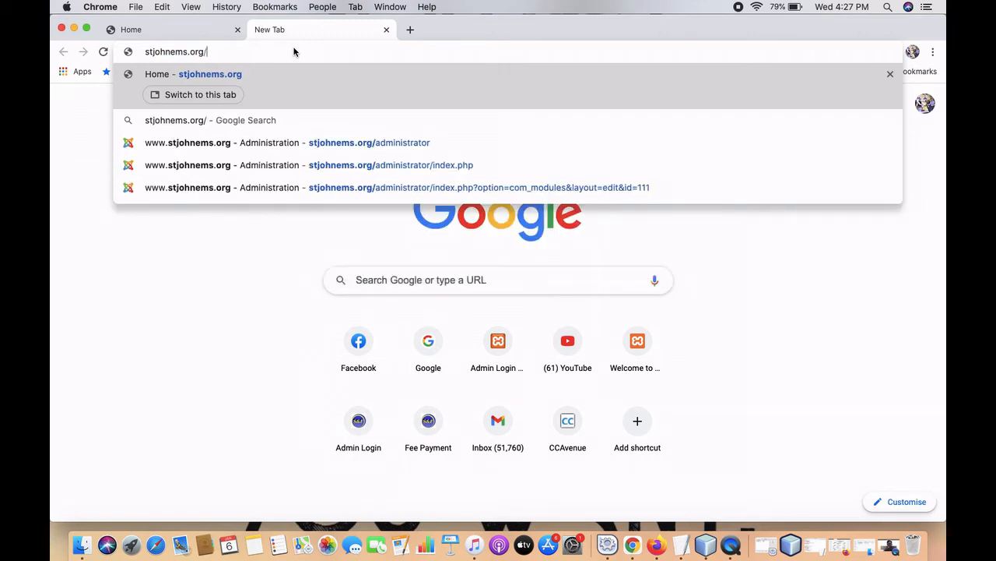
pyautogui.write('admin')
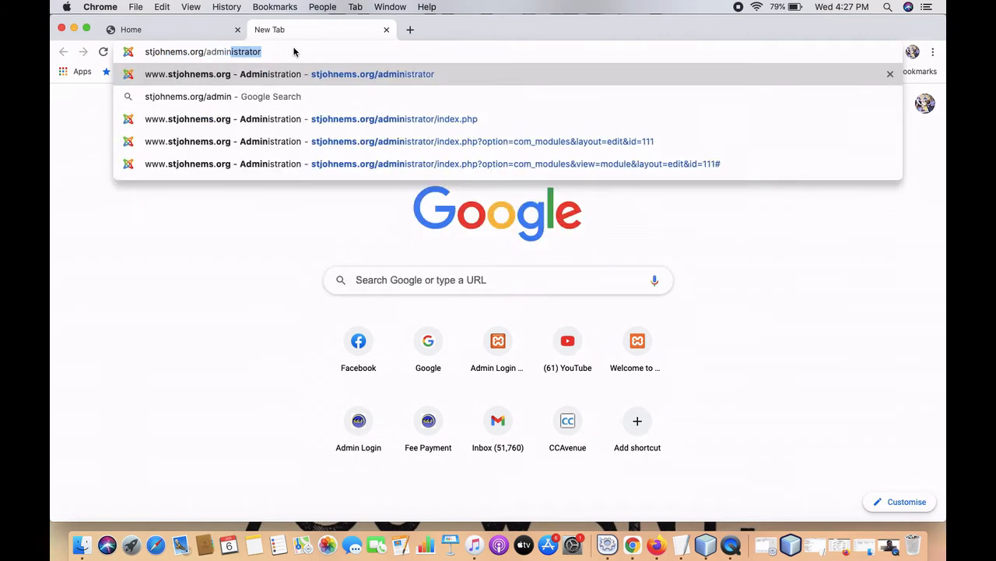
pyautogui.write('istrator')
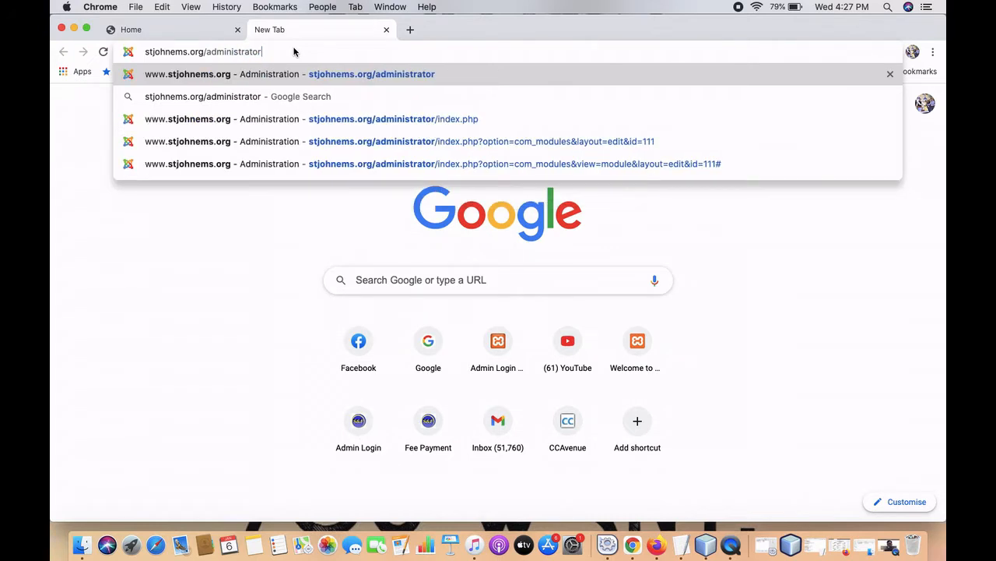
pyautogui.press('Return')
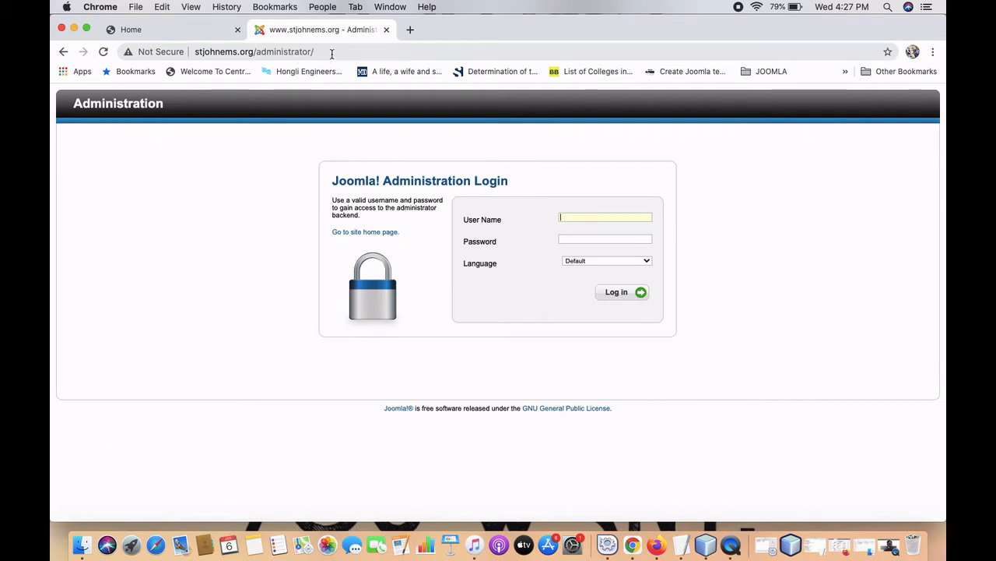
# Glance over the school home page once more.
pyautogui.click(196, 31)
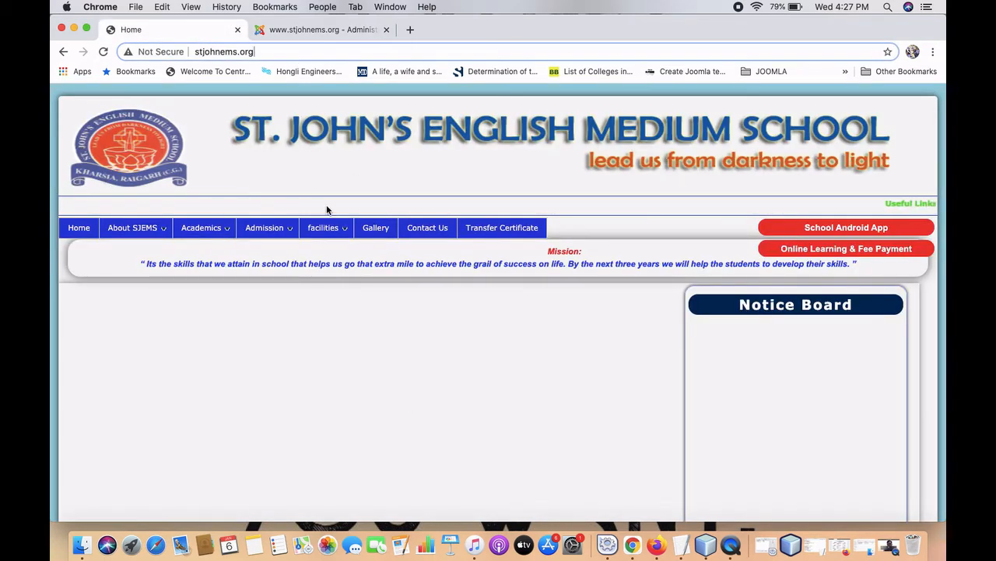
pyautogui.scroll(-5, 703, 326)
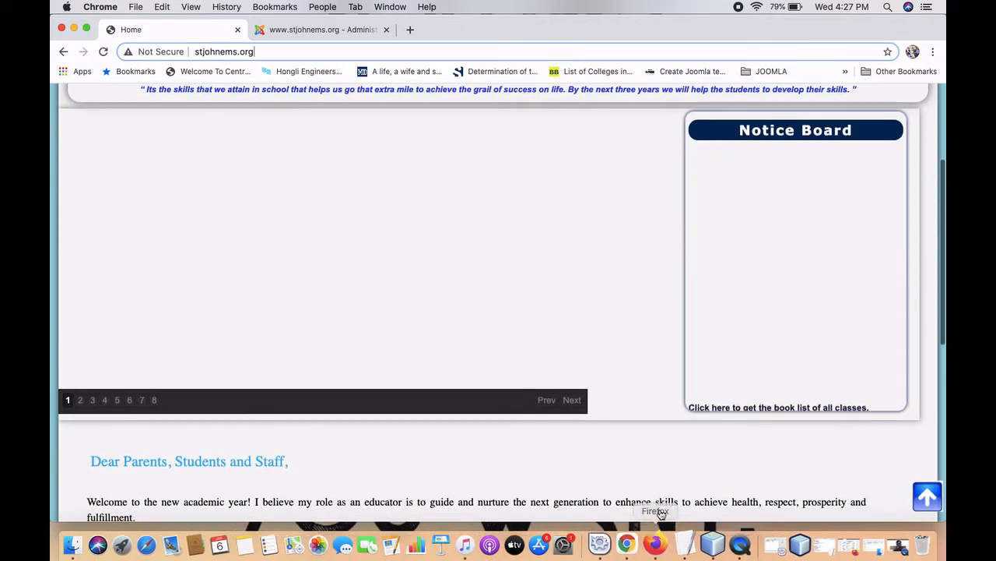
pyautogui.scroll(5, 567, 478)
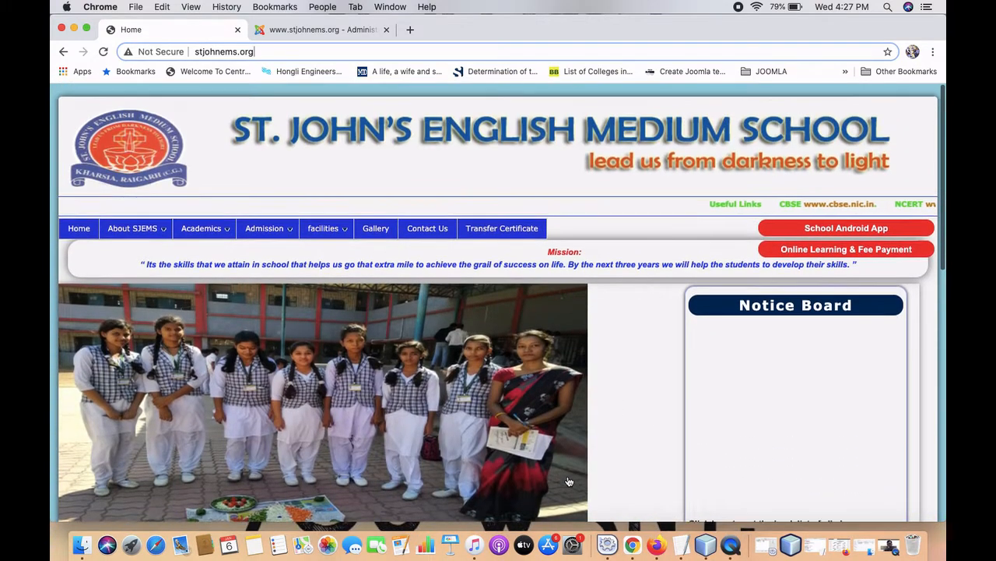
# Log in to the administrator back end with the admin user name and pasted password.
pyautogui.click(345, 38)
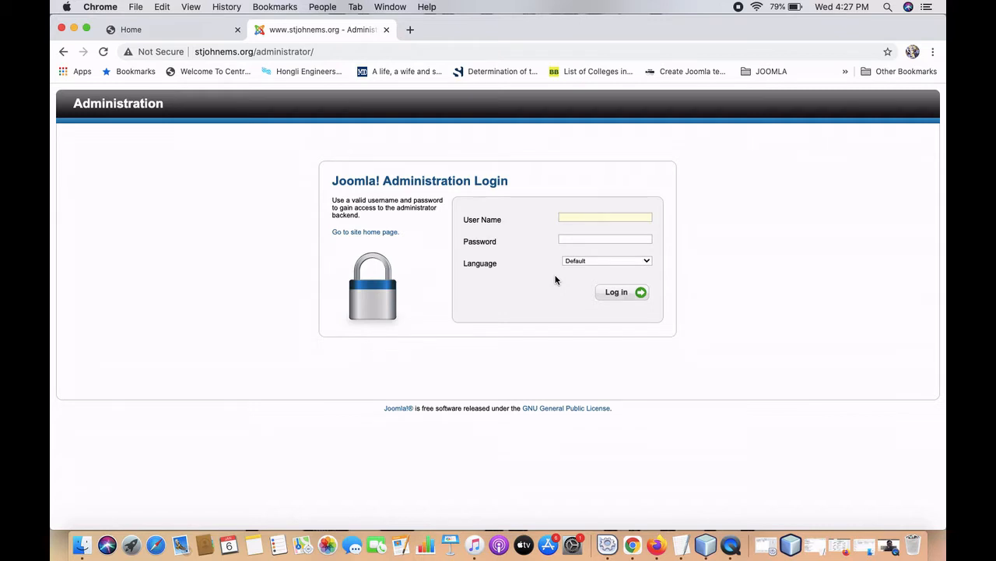
pyautogui.write('adm')
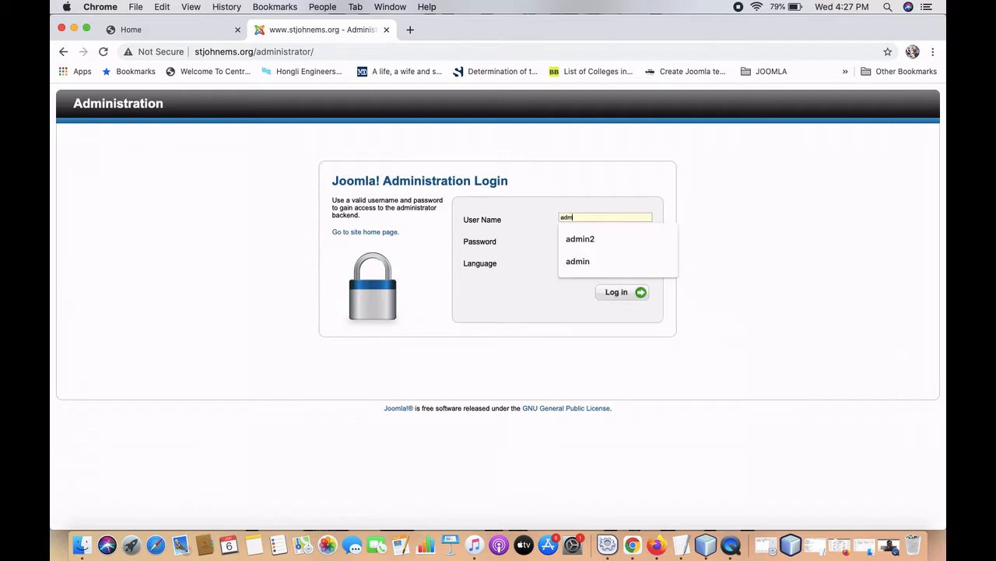
pyautogui.write('in2')
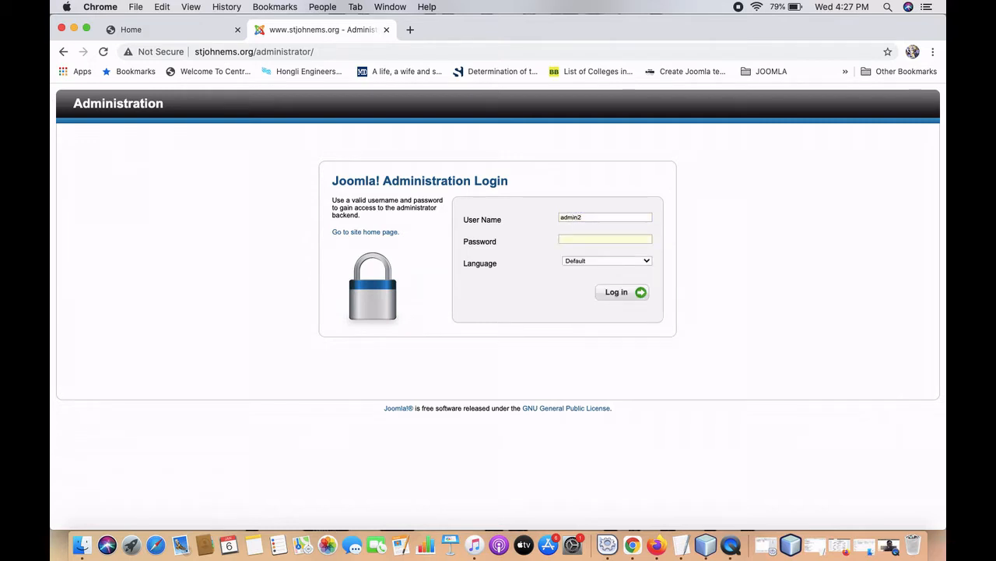
pyautogui.write('*****')
pyautogui.click(578, 240)
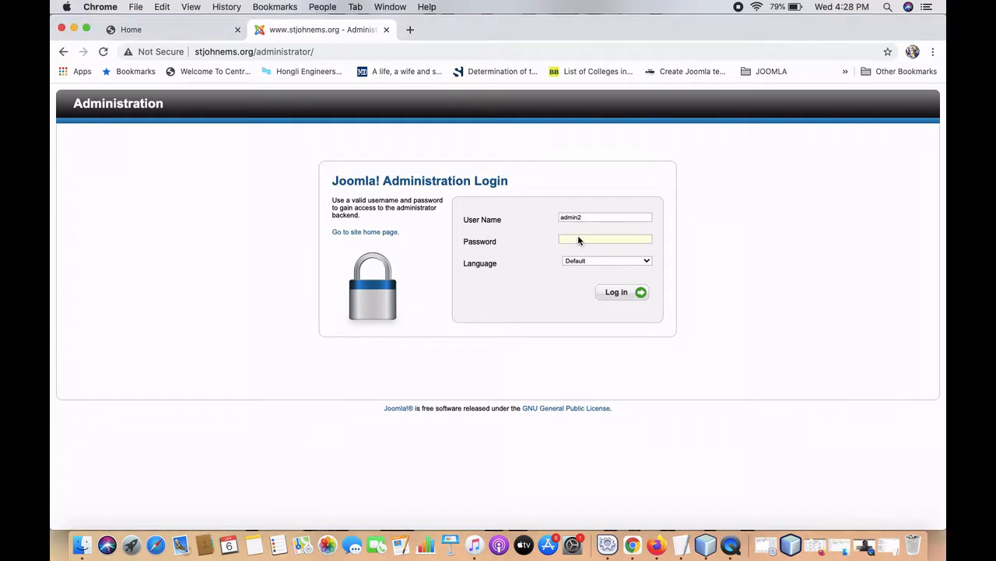
pyautogui.press('super+v')
pyautogui.click(623, 296)
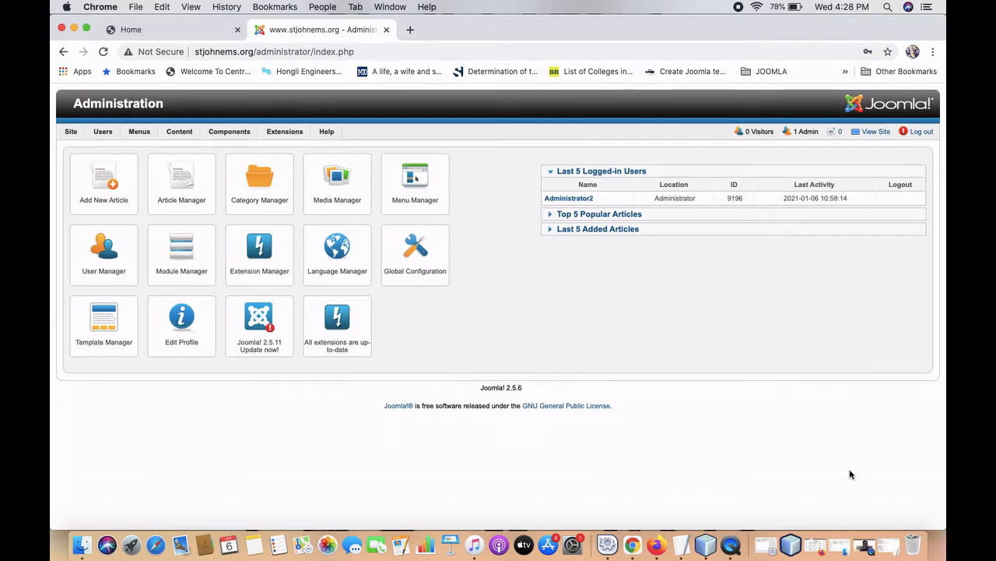
# Check the live homepage's empty Notice Board, switching back and forth with the administrator control panel.
pyautogui.click(181, 29)
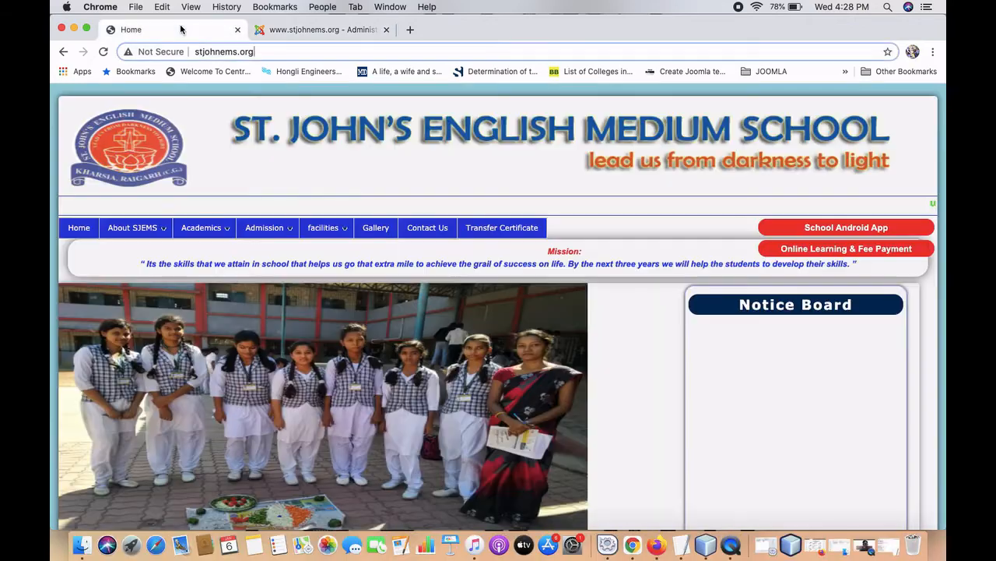
pyautogui.click(304, 29)
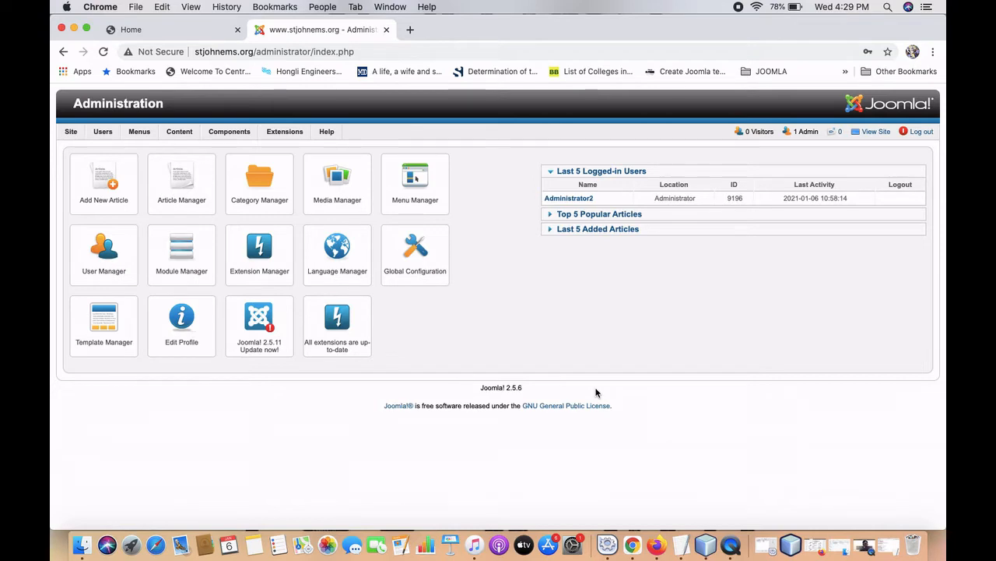
pyautogui.click(187, 31)
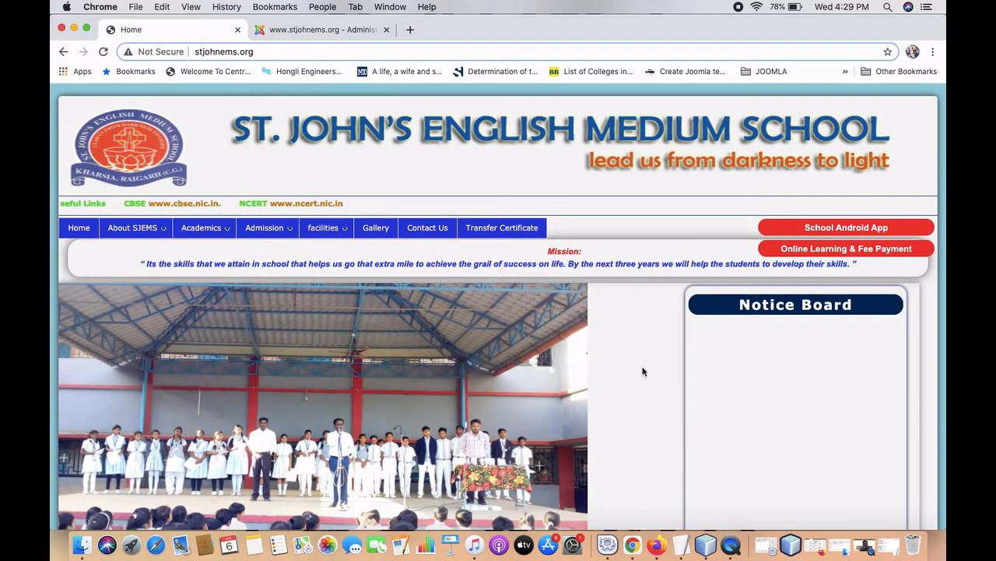
pyautogui.scroll(-3, 643, 371)
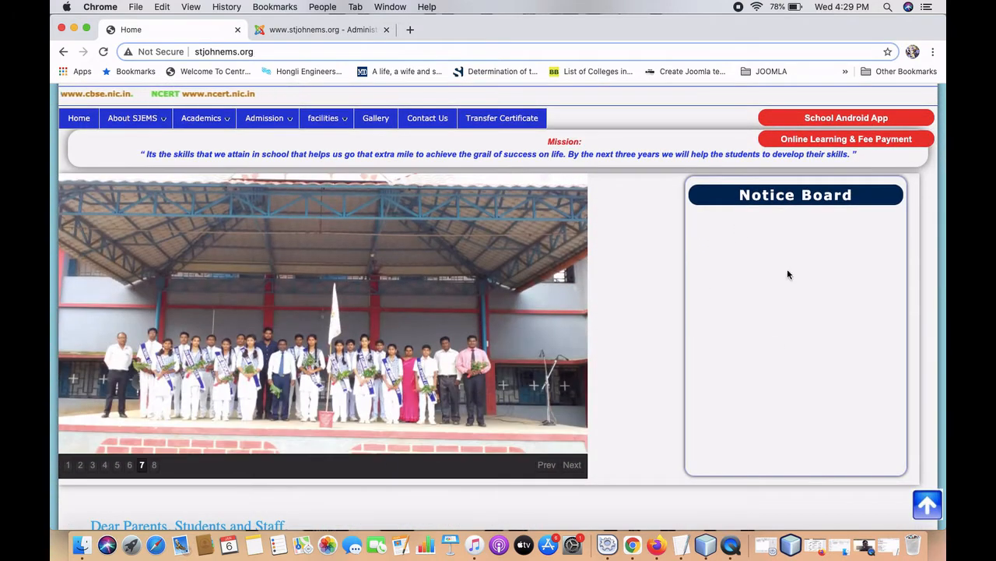
pyautogui.scroll(3, 676, 361)
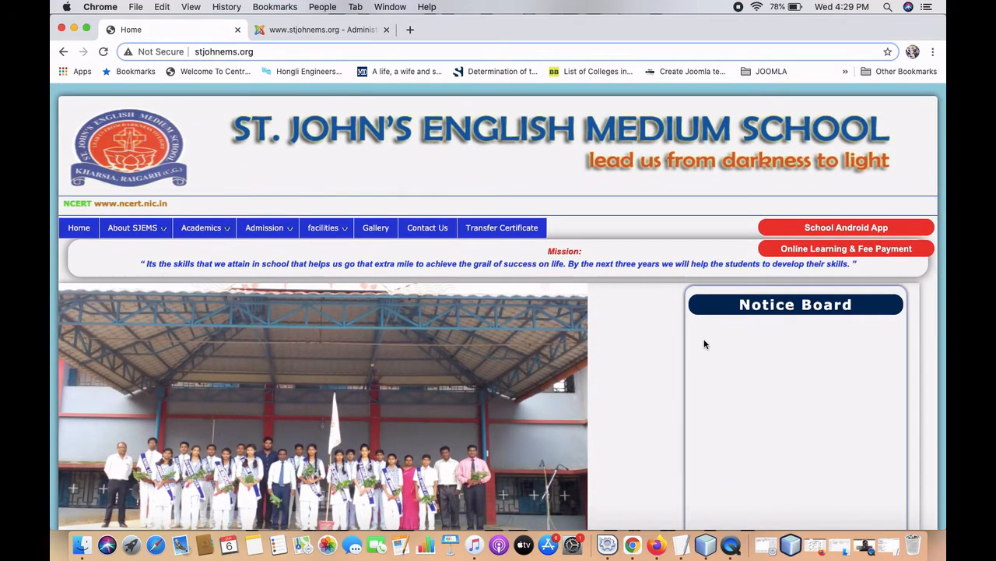
pyautogui.click(331, 29)
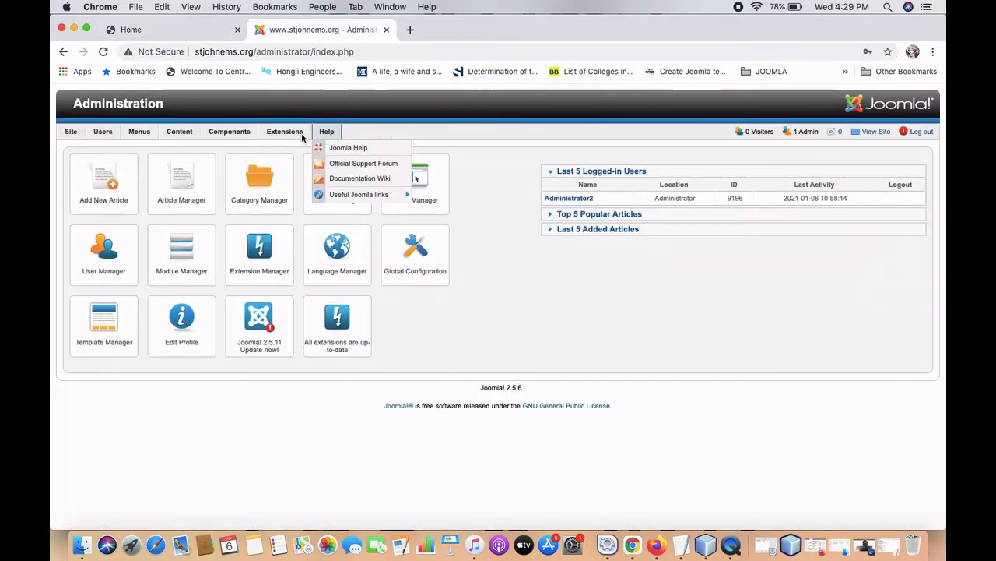
pyautogui.click(170, 32)
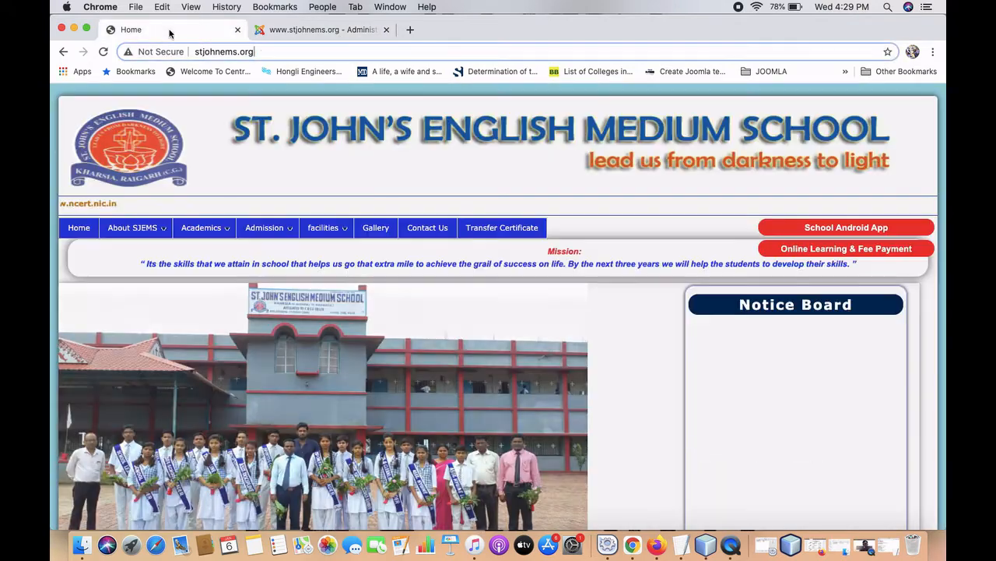
pyautogui.scroll(-2, 659, 430)
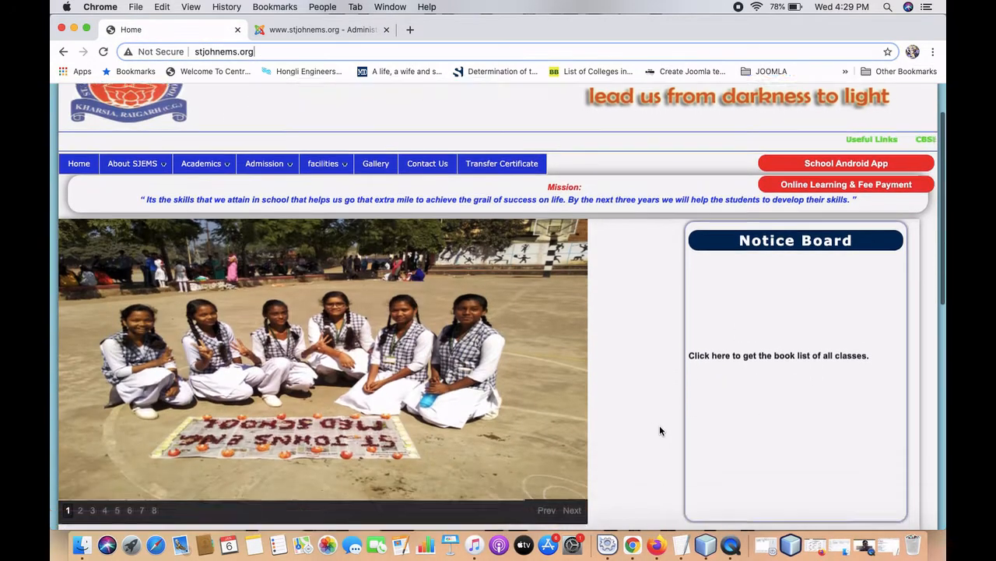
pyautogui.scroll(-2, 660, 430)
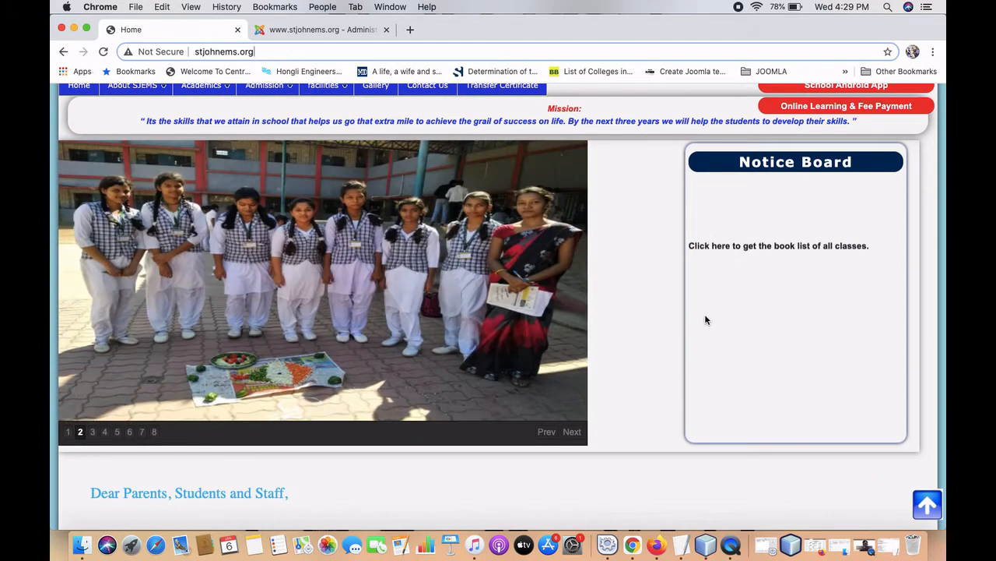
pyautogui.scroll(4, 706, 319)
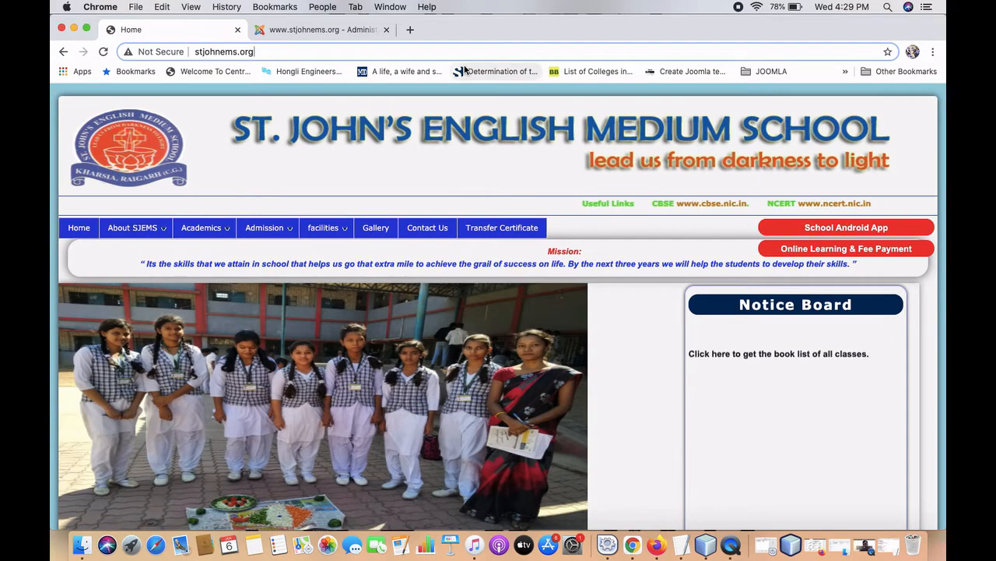
pyautogui.click(323, 30)
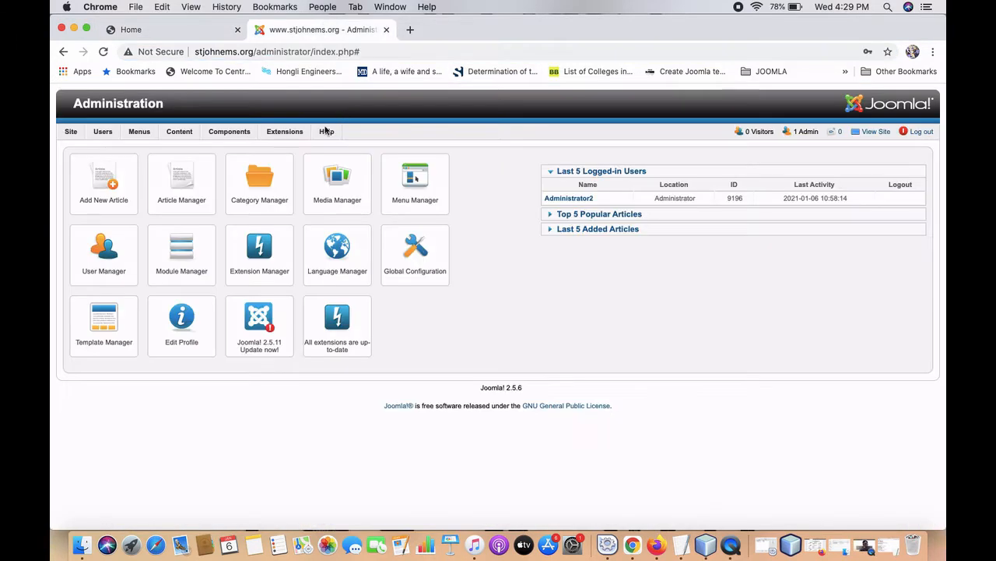
pyautogui.moveTo(285, 134)
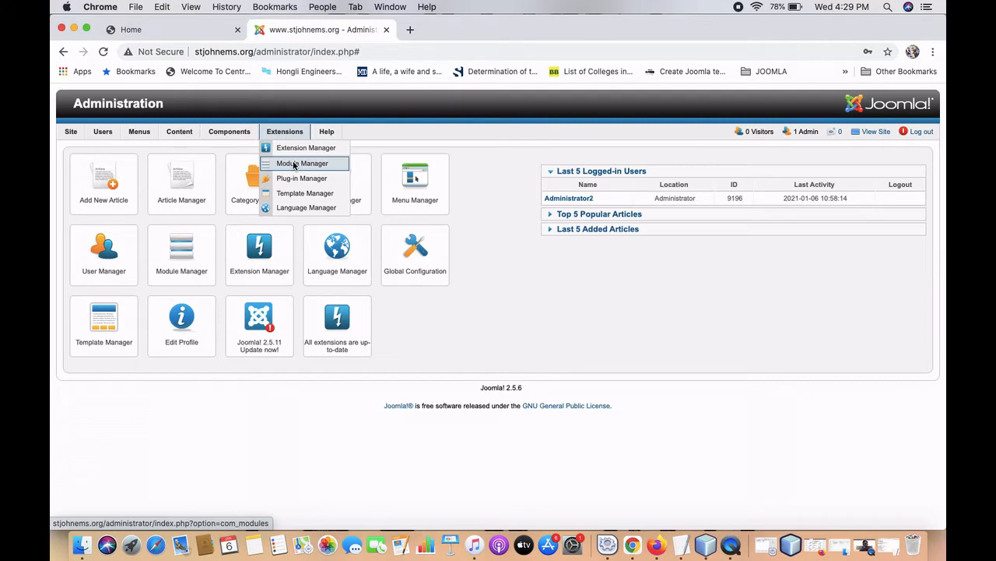
# Open Extensions > Module Manager and show page 2 of the module list.
pyautogui.click(294, 165)
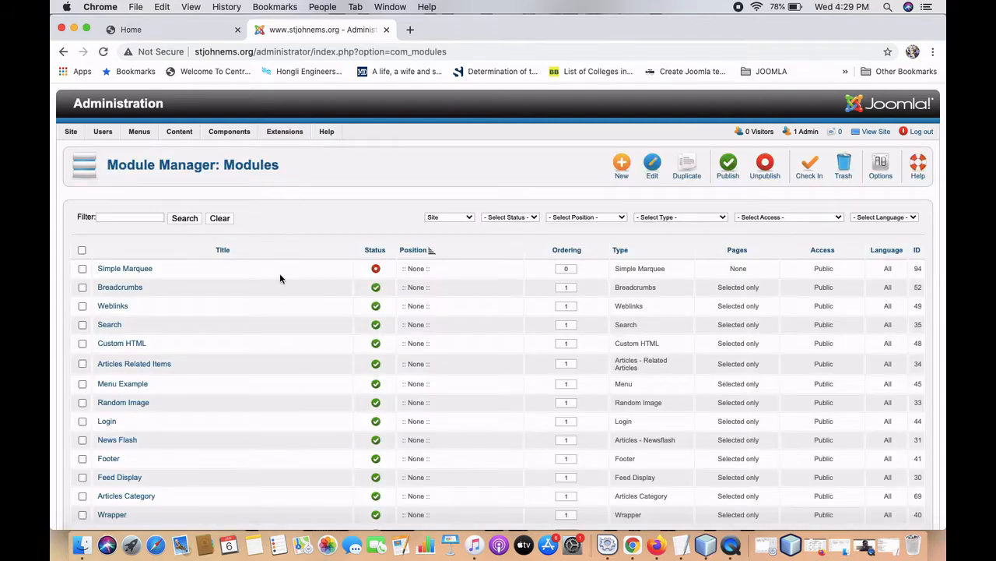
pyautogui.scroll(-10, 270, 332)
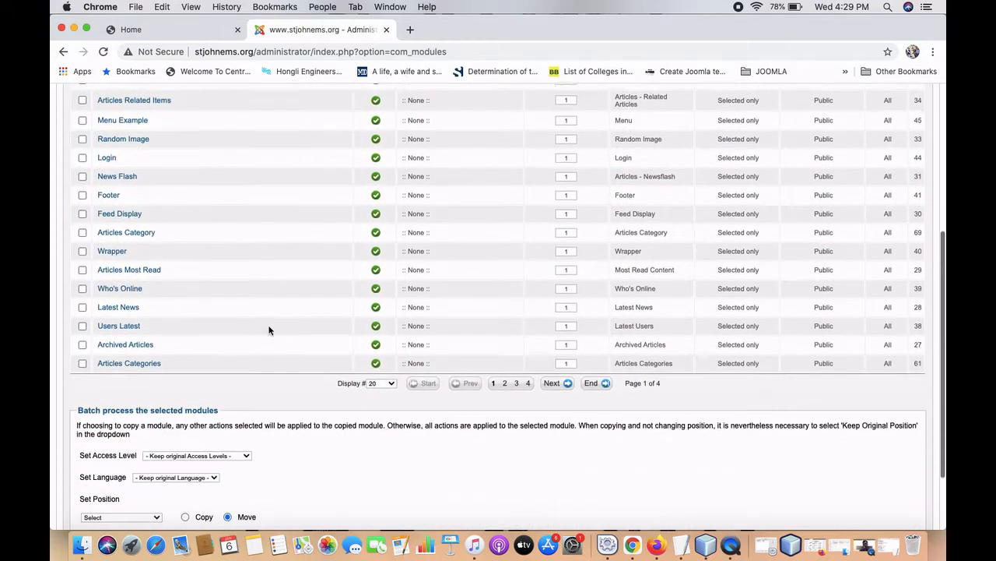
pyautogui.scroll(8, 270, 330)
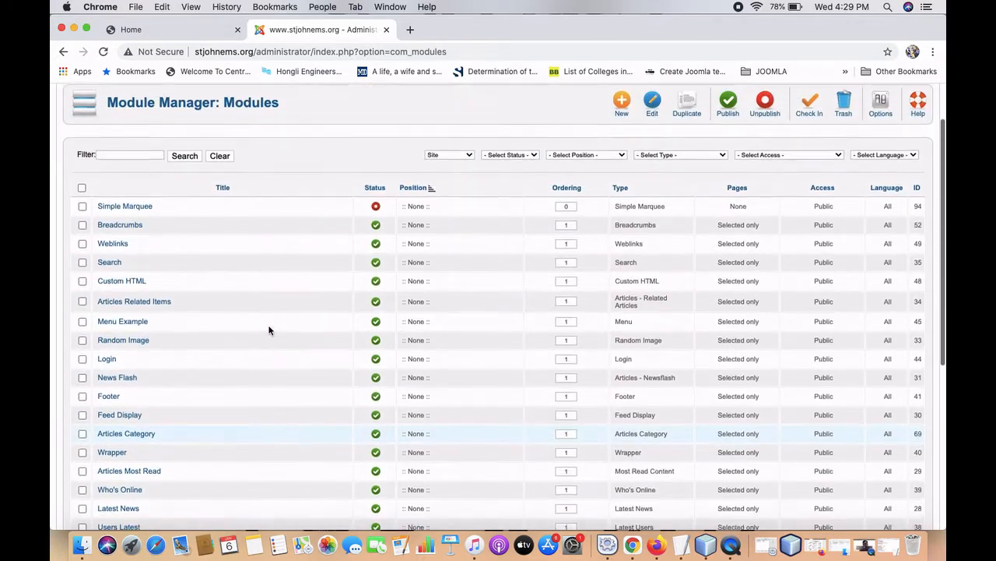
pyautogui.scroll(2, 269, 330)
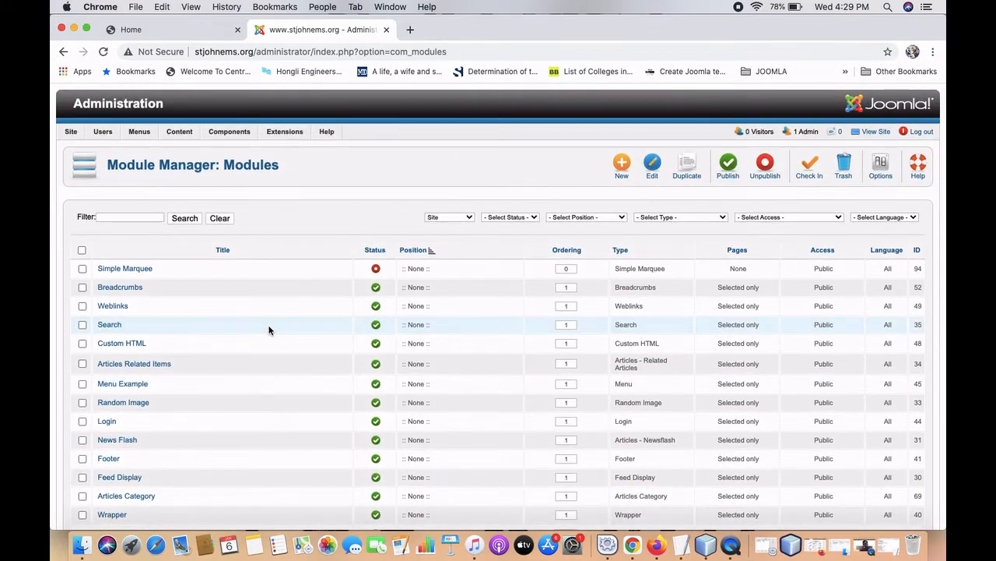
pyautogui.scroll(-8, 270, 330)
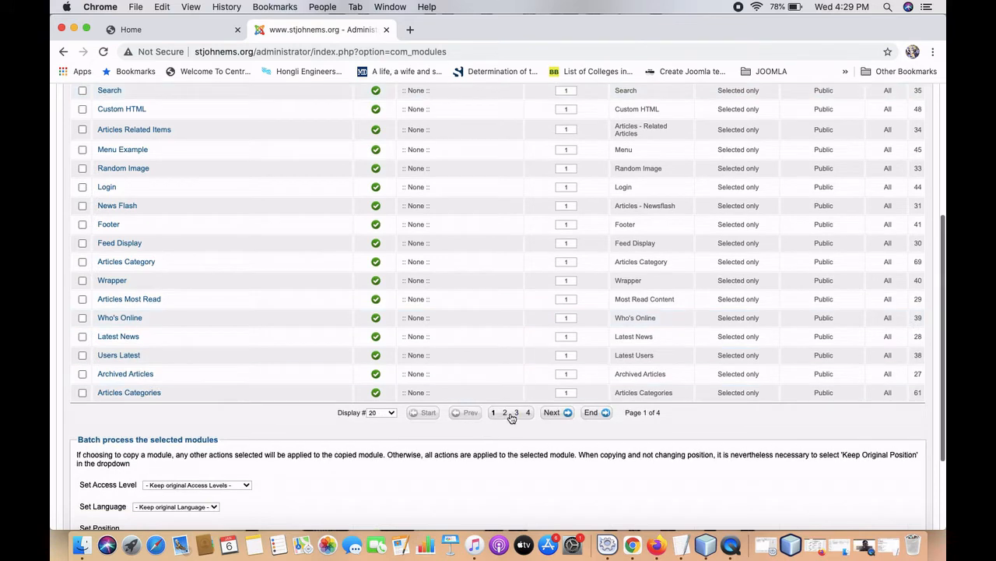
pyautogui.click(505, 413)
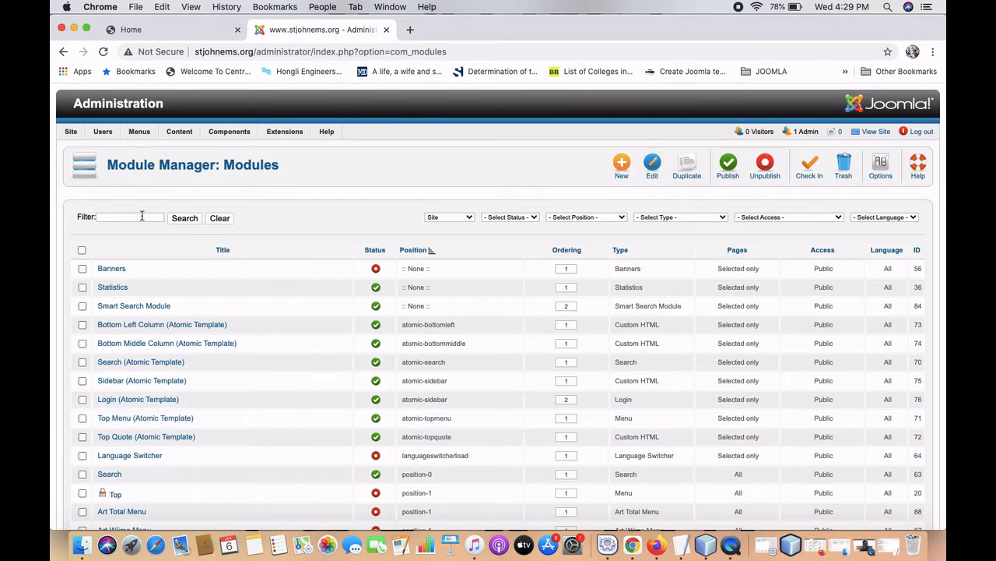
pyautogui.click(142, 216)
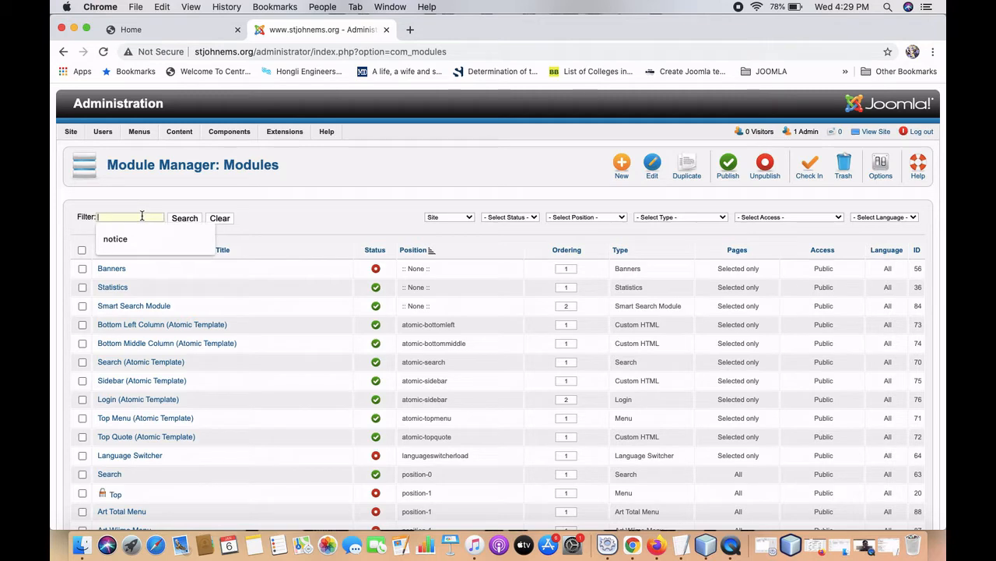
# Filter the modules by 'notice' and open the 'notice board' Custom HTML module.
pyautogui.click(123, 241)
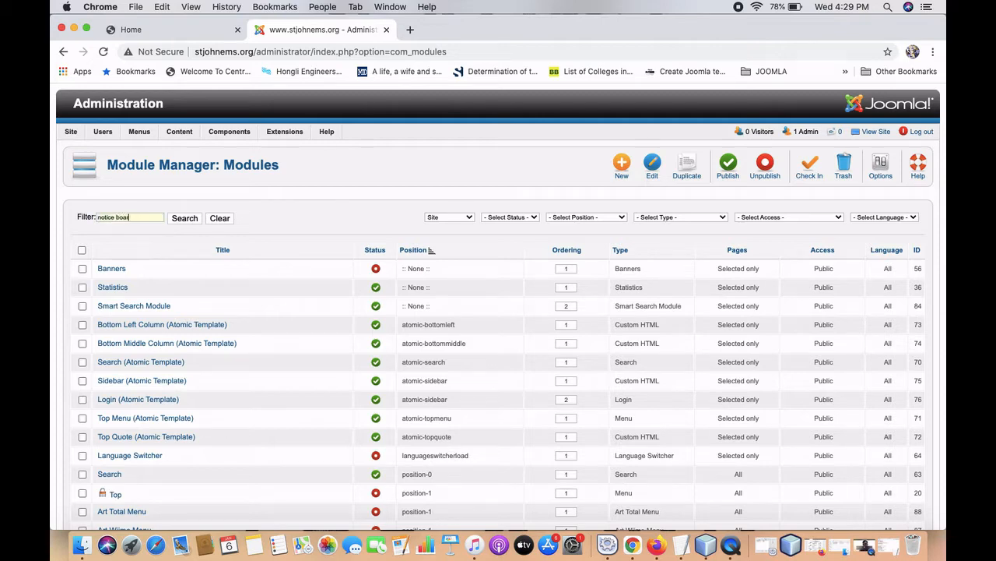
pyautogui.write('boar')
pyautogui.press('BackSpace')
pyautogui.press('BackSpace')
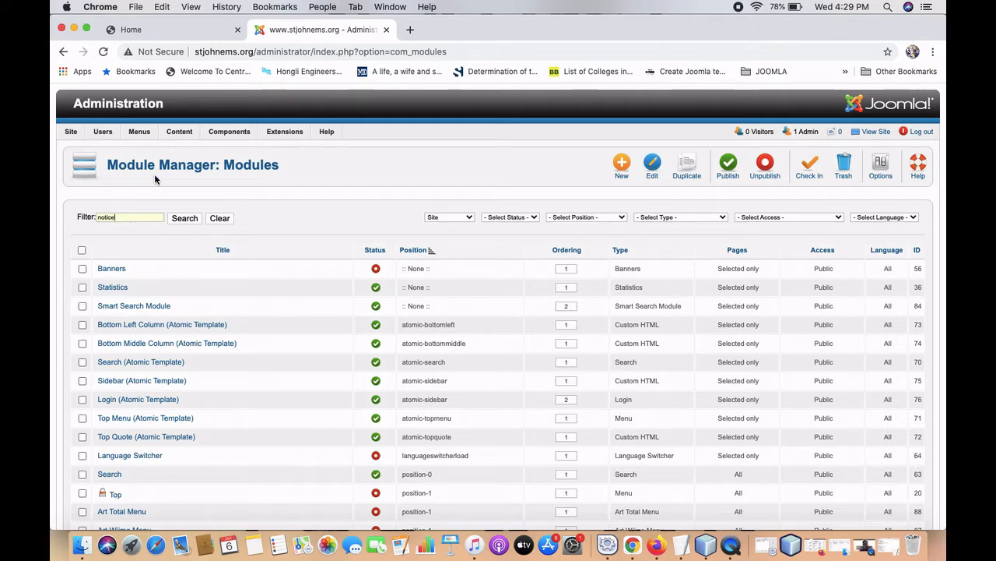
pyautogui.click(185, 220)
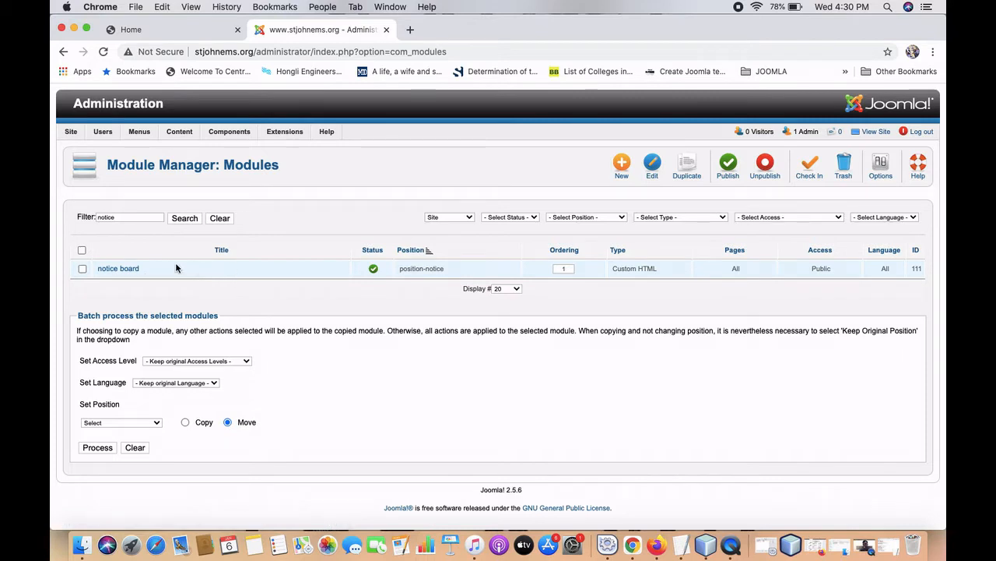
pyautogui.click(125, 272)
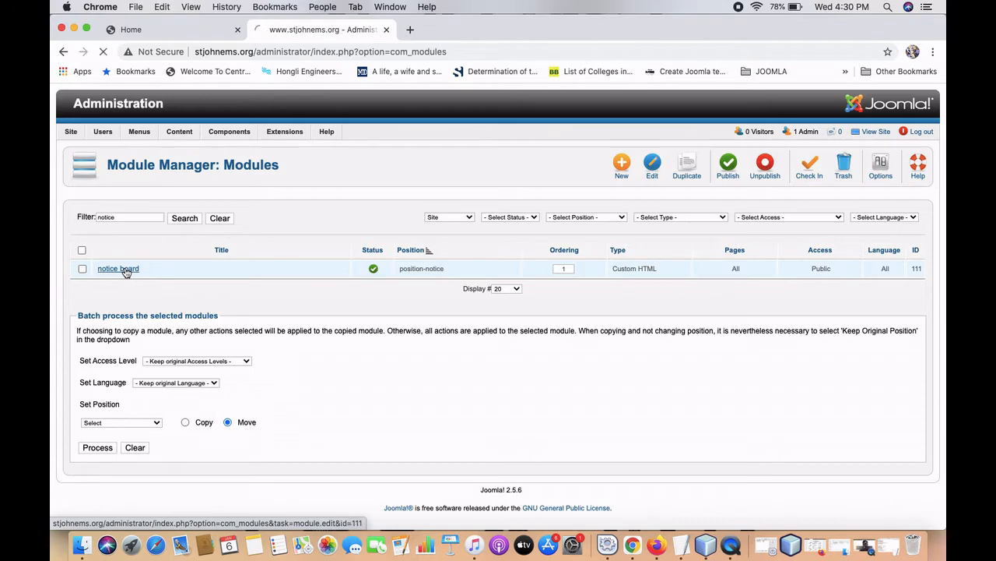
# Scroll through the notice board module (ID 111) settings to its book-list text, then switch to the homepage.
pyautogui.scroll(-3, 184, 290)
pyautogui.scroll(-1, 183, 290)
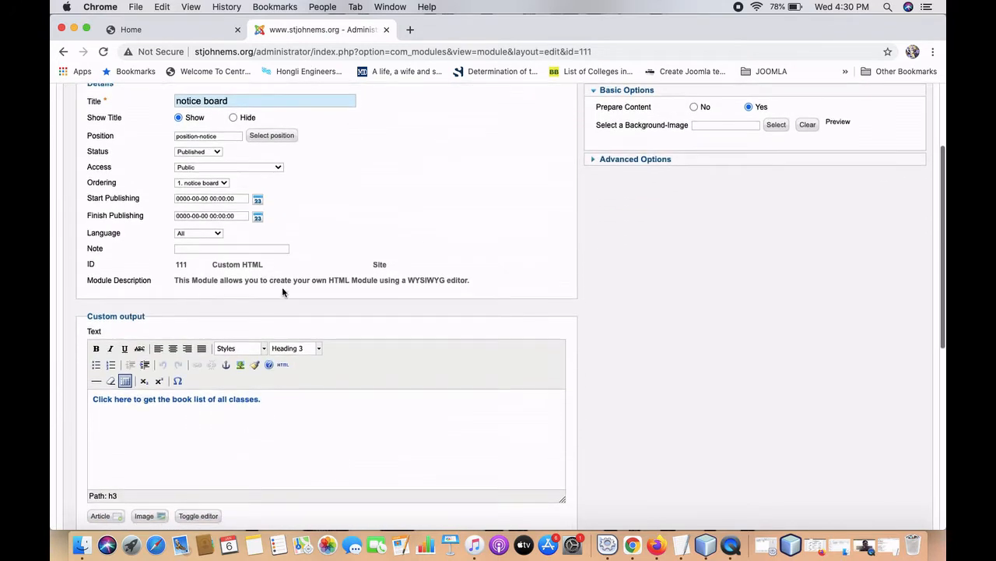
pyautogui.click(736, 541)
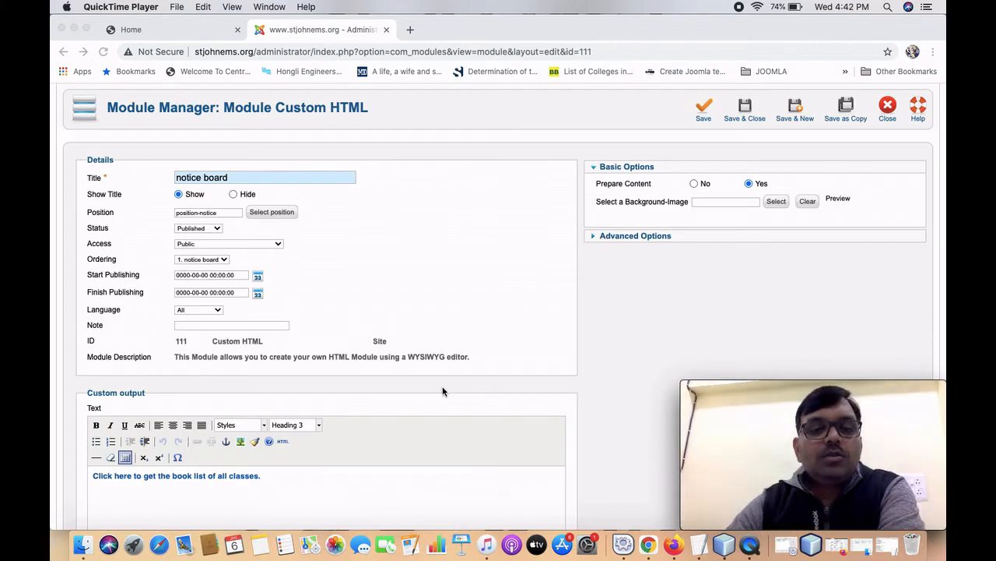
pyautogui.scroll(-1, 442, 391)
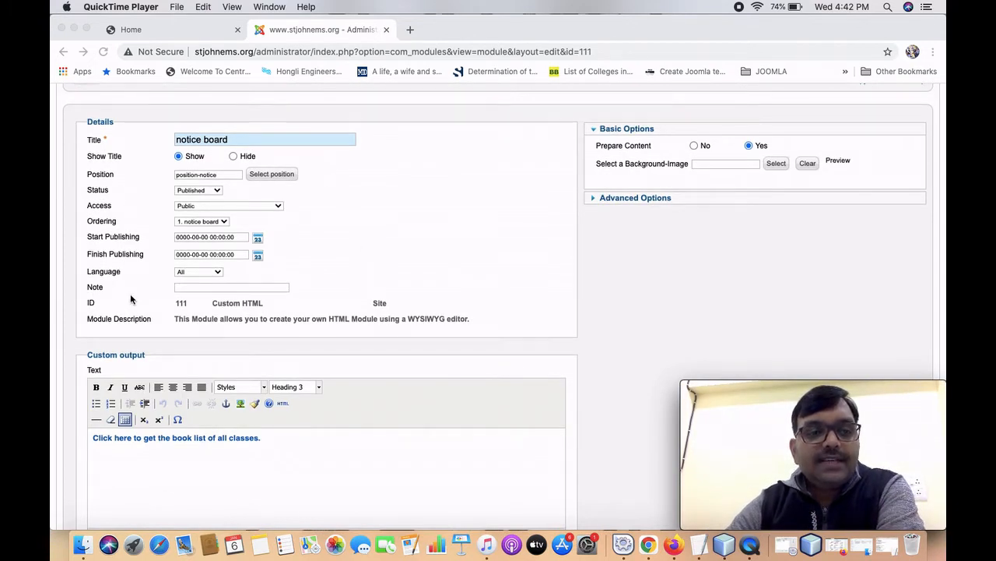
pyautogui.scroll(-1, 129, 296)
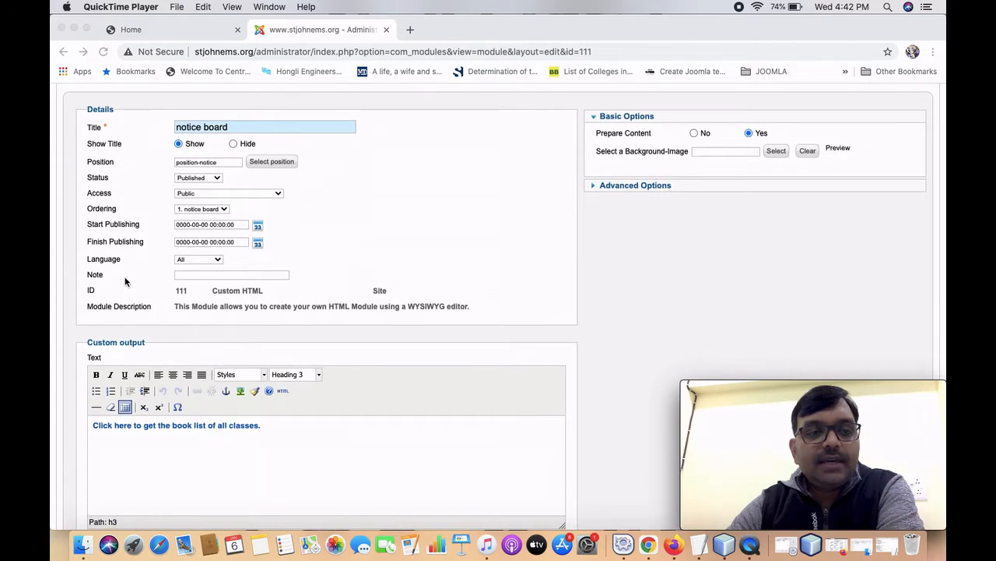
pyautogui.scroll(2, 122, 289)
pyautogui.scroll(1, 122, 288)
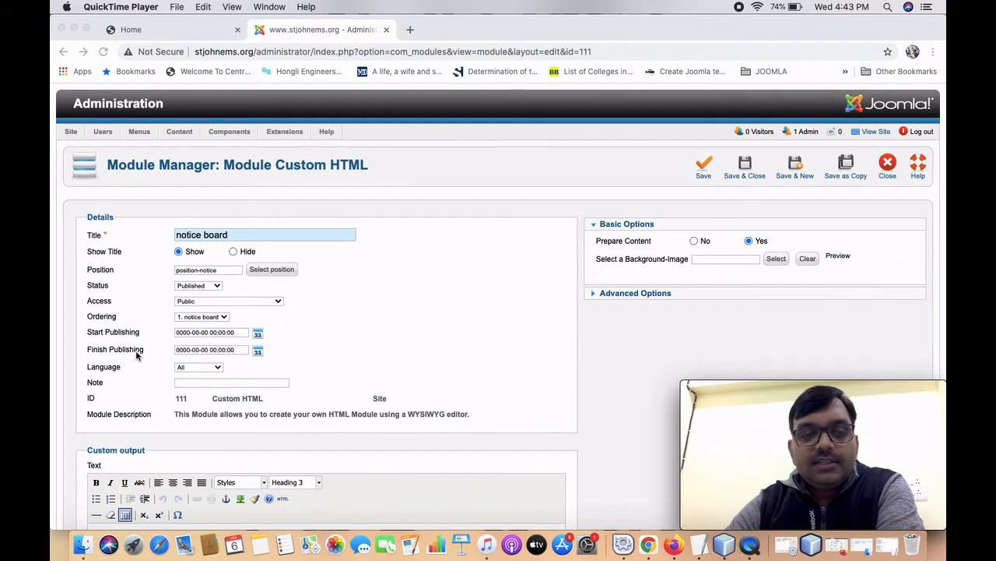
pyautogui.scroll(-1, 138, 381)
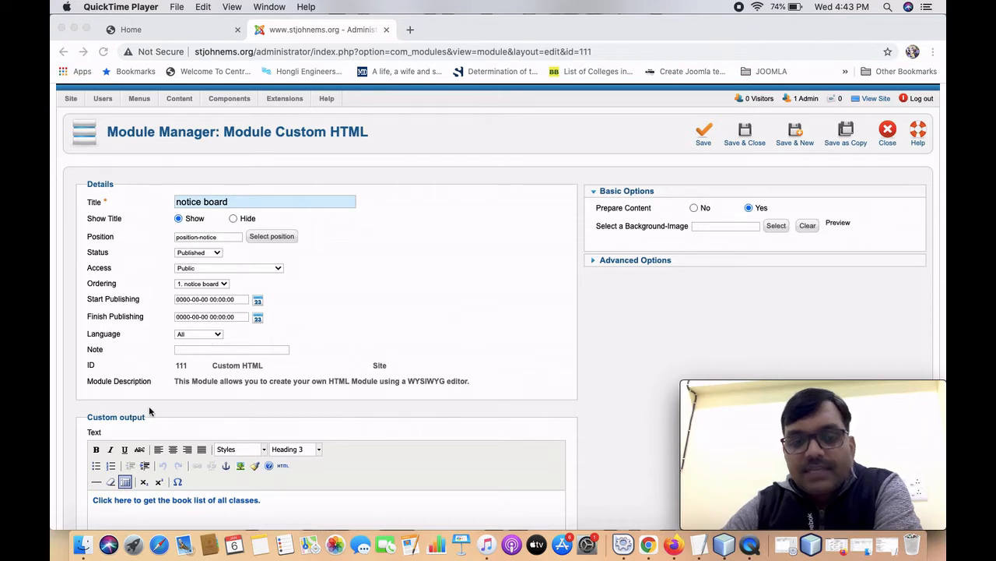
pyautogui.scroll(-3, 148, 406)
pyautogui.scroll(-3, 150, 411)
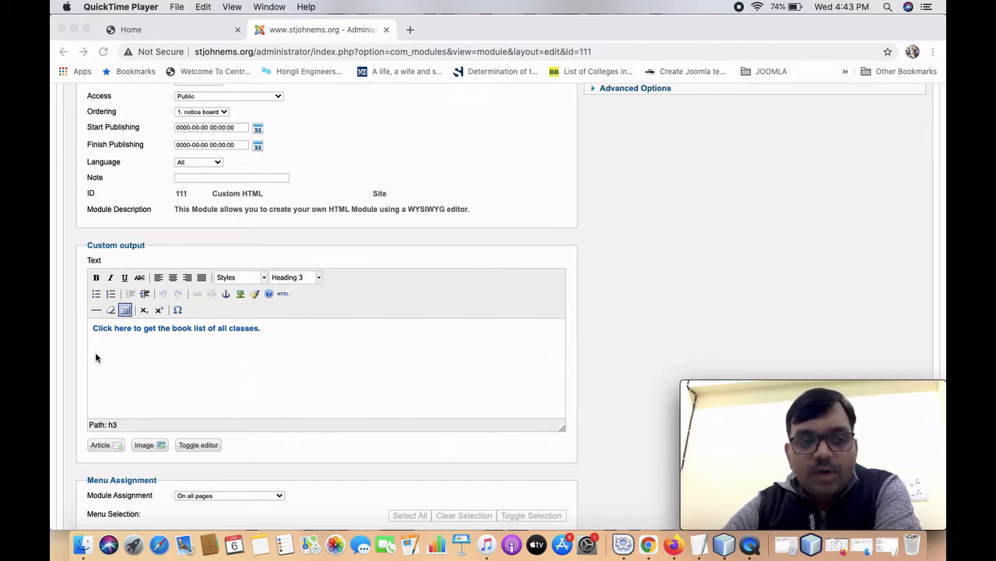
pyautogui.click(136, 366)
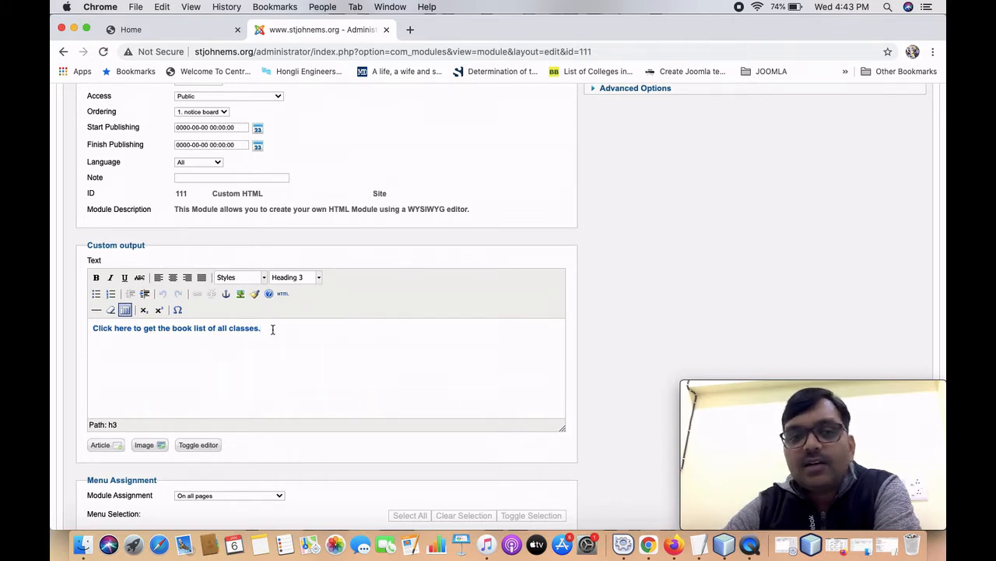
pyautogui.press('super+1')
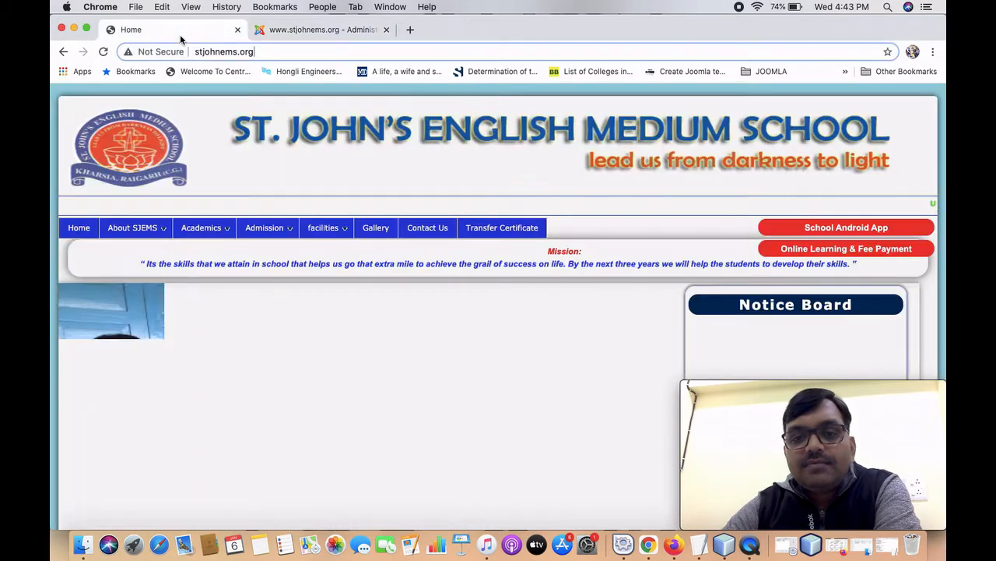
# Check the Notice Board's book-list line on the live homepage, then return to the module editor.
pyautogui.moveTo(705, 389)
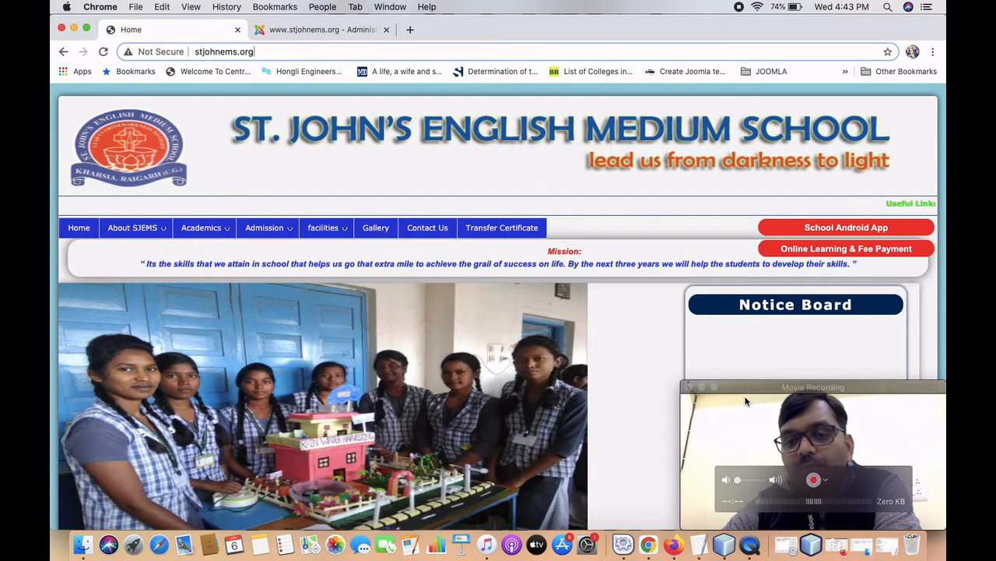
pyautogui.click(702, 387)
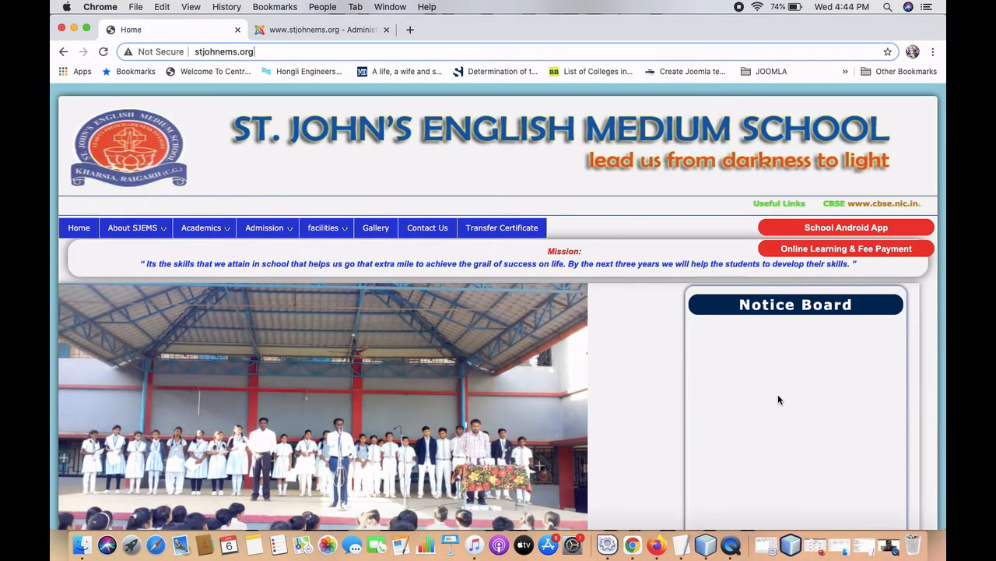
pyautogui.scroll(-5, 583, 440)
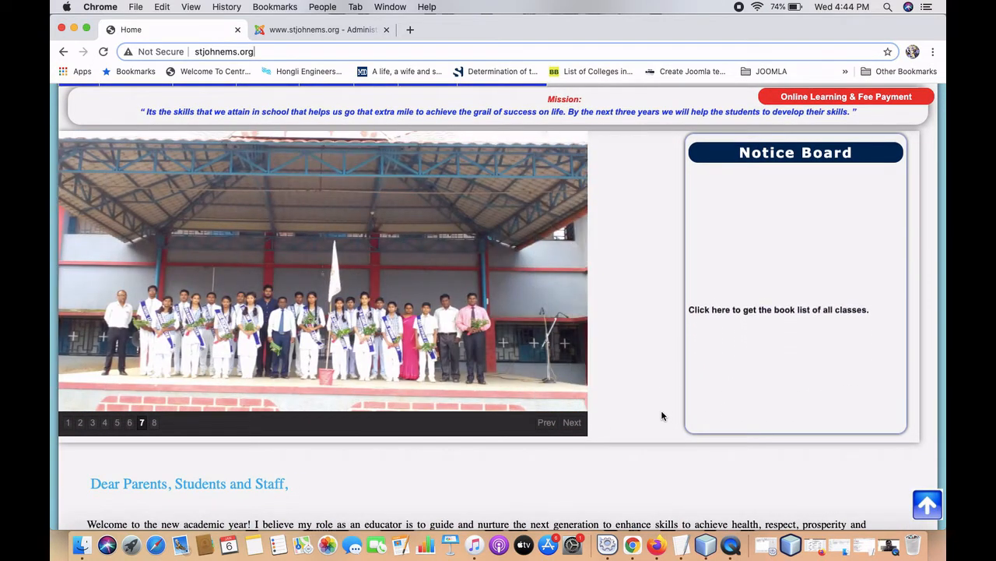
pyautogui.scroll(3, 661, 415)
pyautogui.scroll(1, 661, 416)
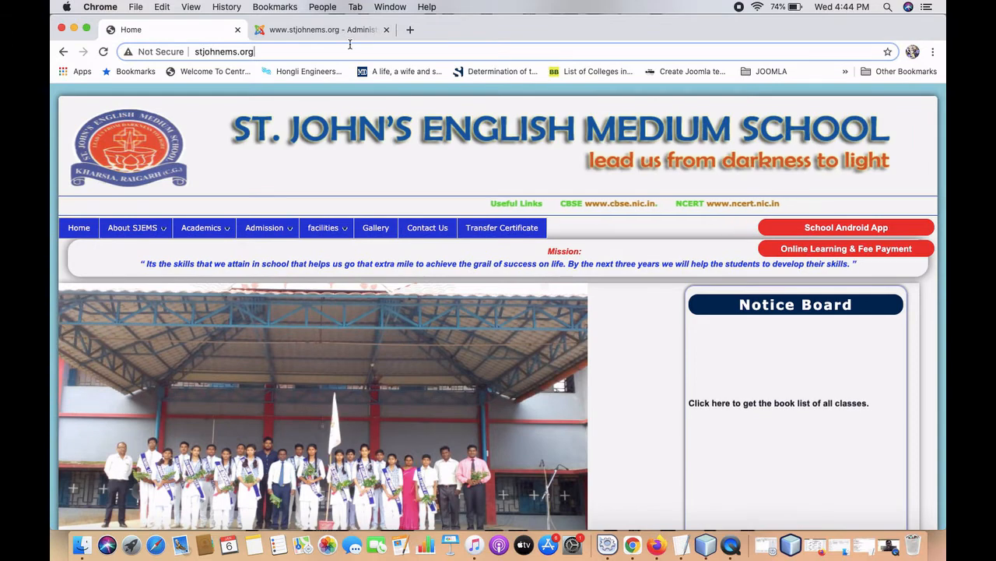
pyautogui.click(337, 31)
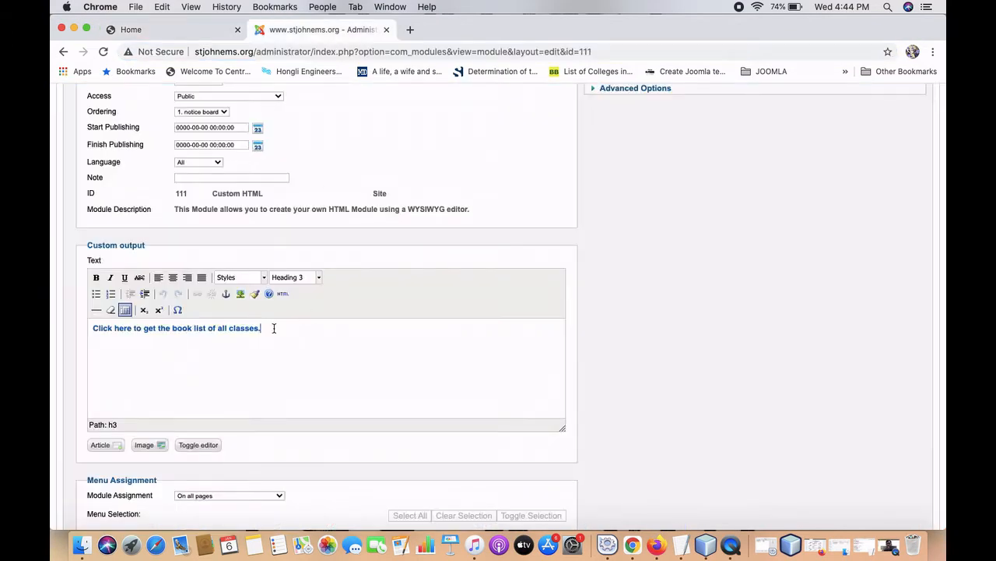
# On a new line, type 'School will remain closed on 7th Jan 2021 on the decision of school principal.' and select it.
pyautogui.press('Return')
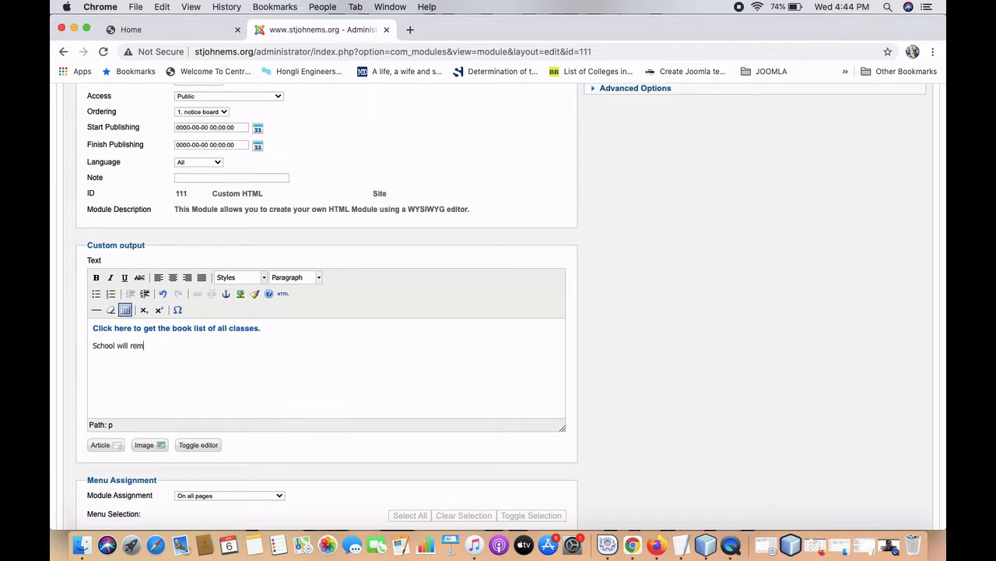
pyautogui.write('ed on 7th Jan 2021 on t')
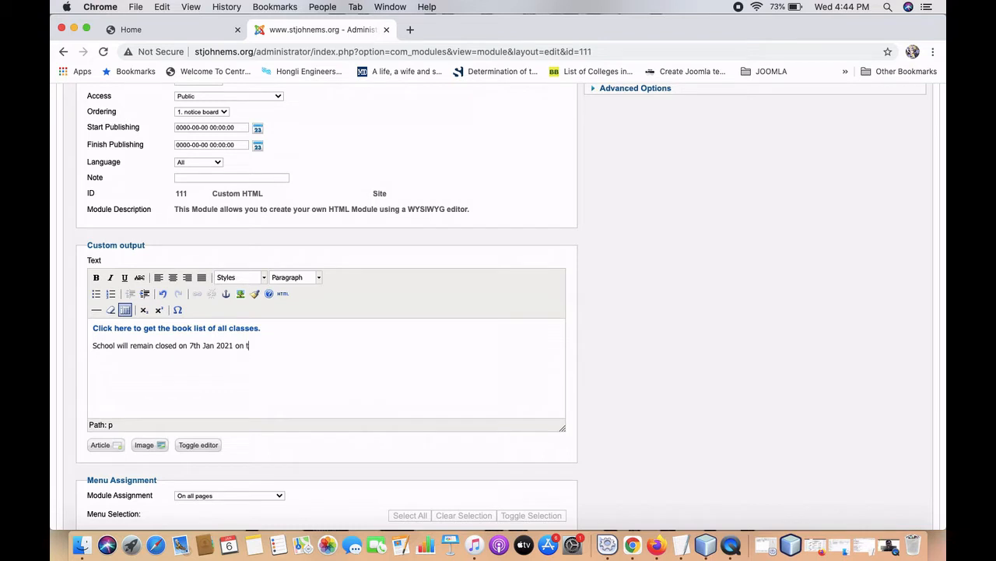
pyautogui.write('he decision of school principal.')
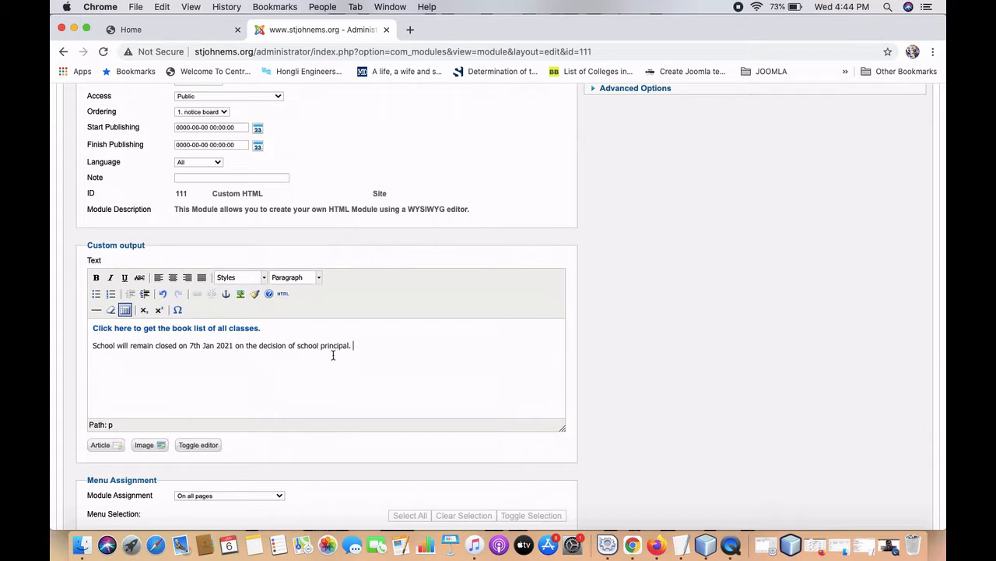
pyautogui.moveTo(356, 344); pyautogui.dragTo(91, 344)
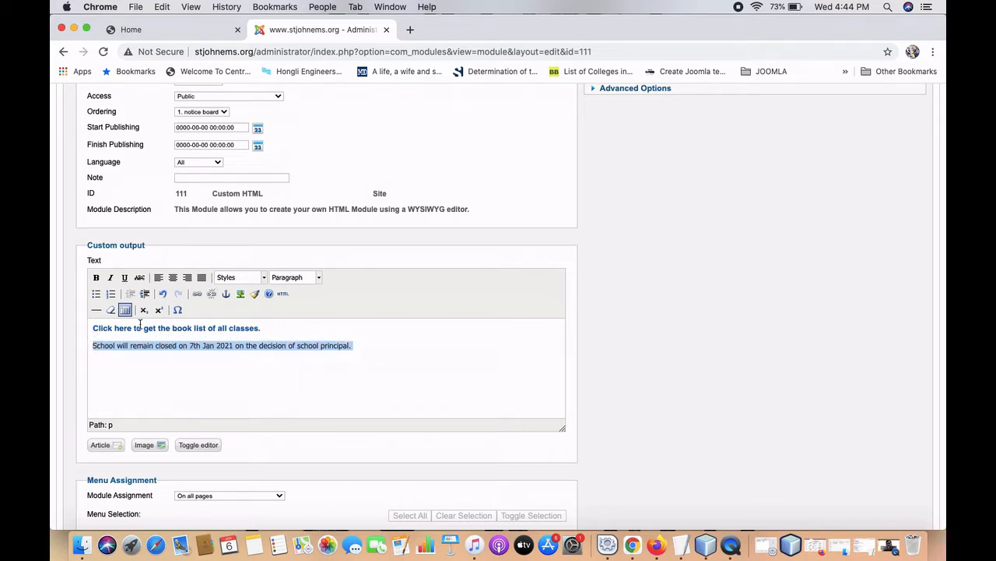
# Apply Bold, Italic, Underline and the Heading 3 format to the school-closure sentence.
pyautogui.click(96, 277)
pyautogui.click(110, 282)
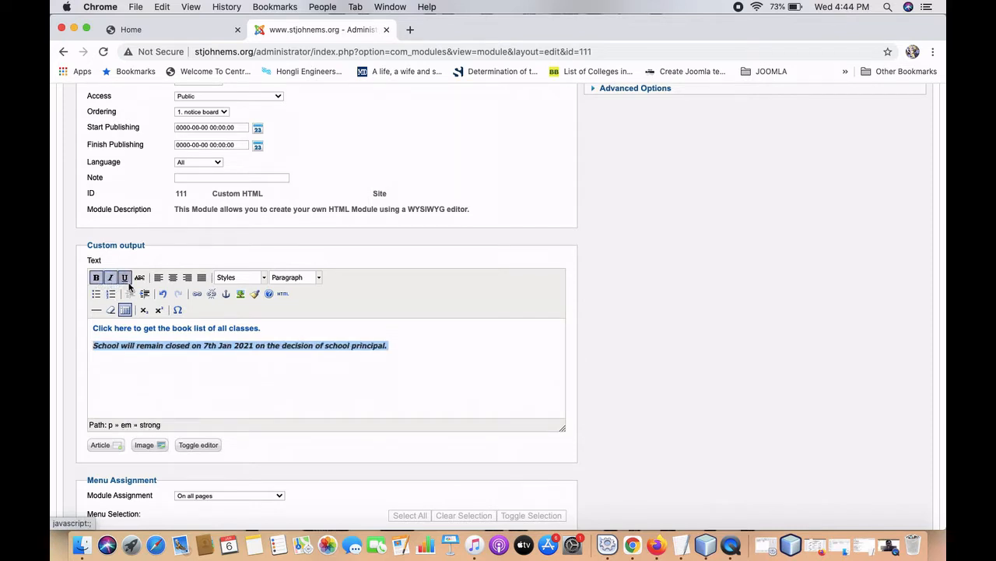
pyautogui.click(125, 279)
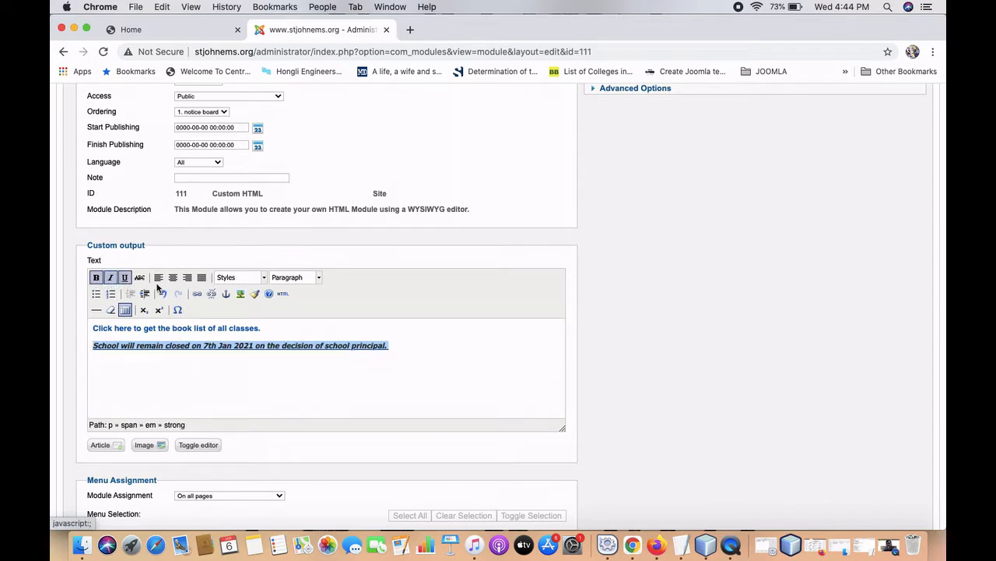
pyautogui.click(305, 284)
pyautogui.scroll(-3, 307, 366)
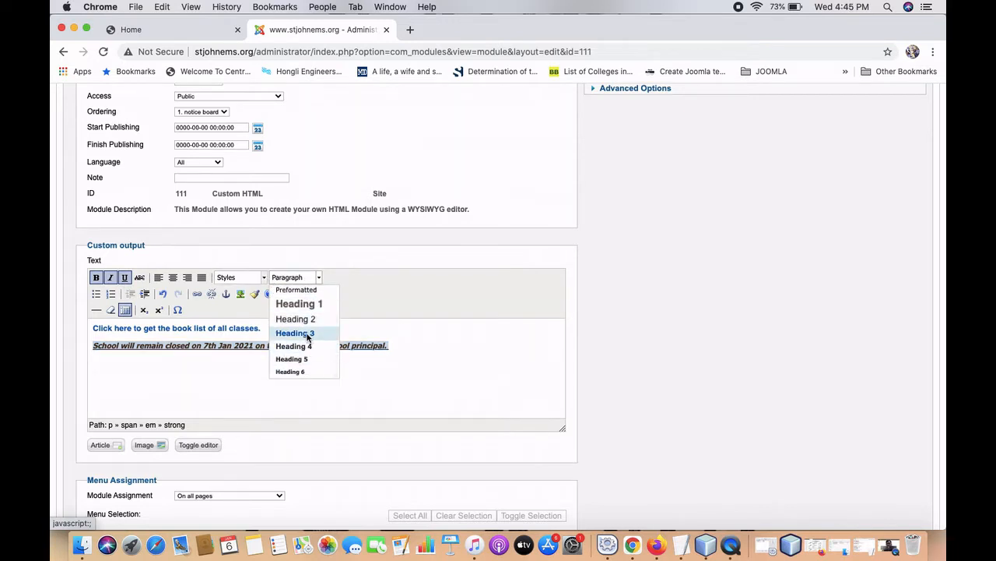
pyautogui.click(308, 332)
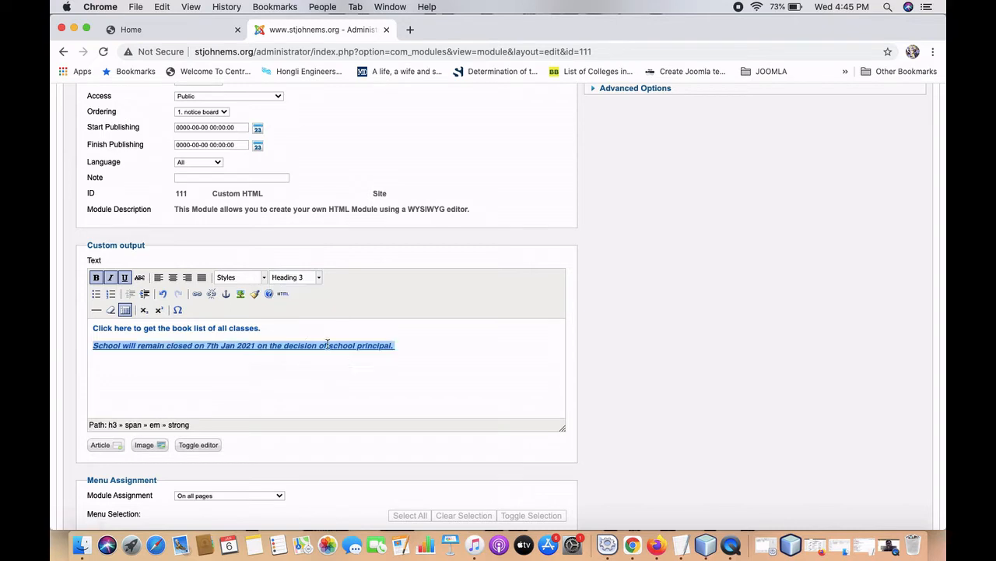
pyautogui.click(263, 279)
pyautogui.press('Escape')
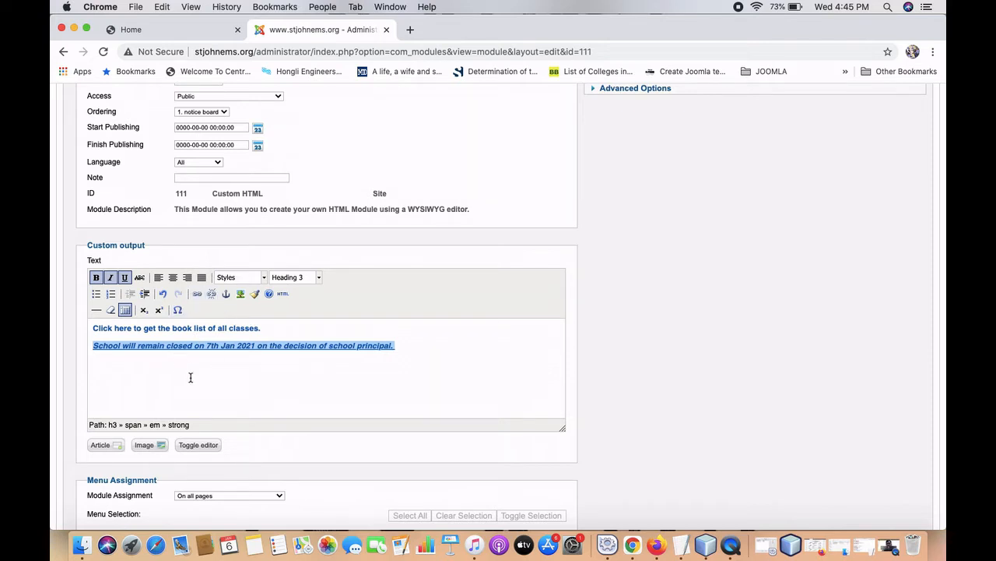
pyautogui.click(204, 399)
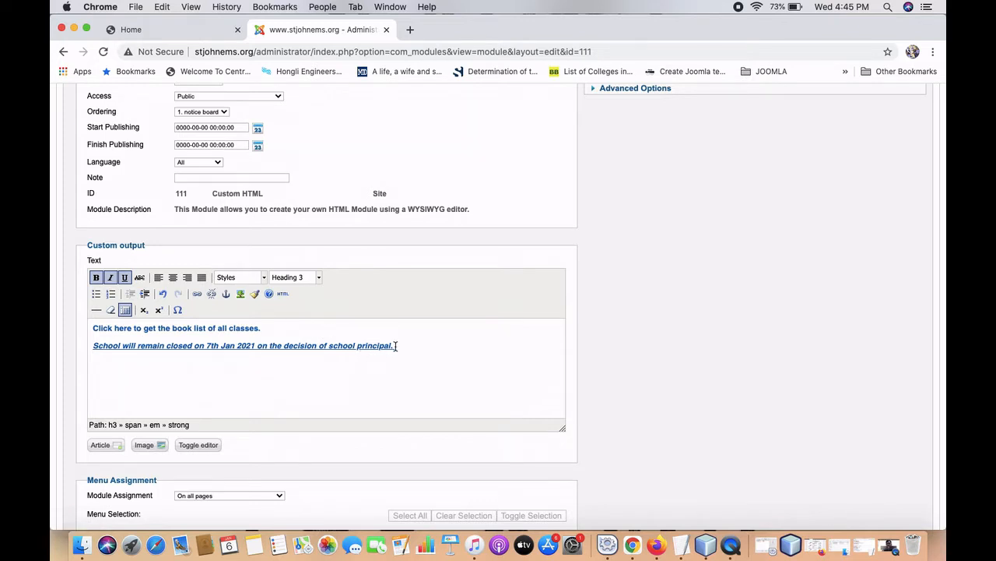
pyautogui.scroll(2, 395, 345)
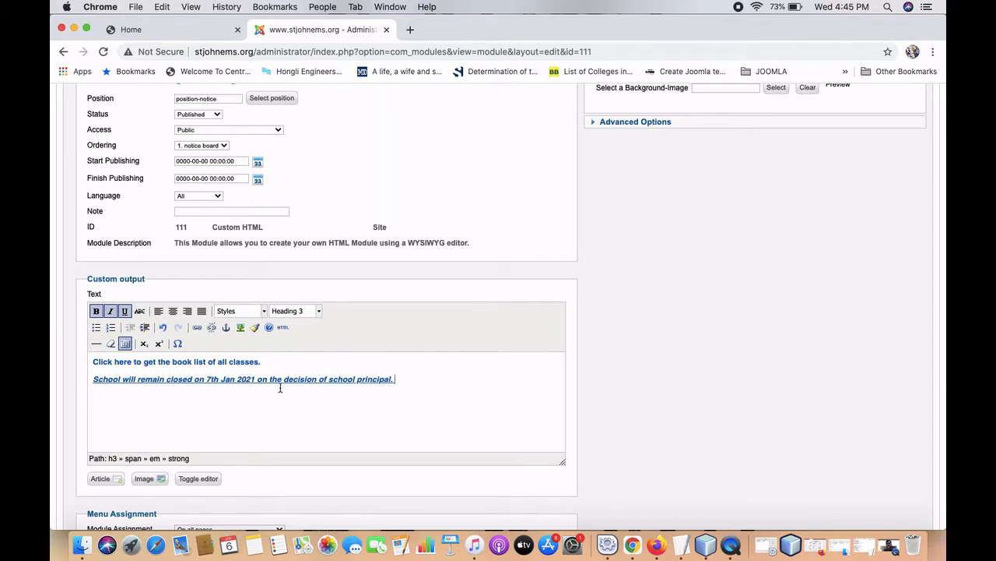
# Add 'color: green;' to the closure notice span's style in the HTML source.
pyautogui.click(207, 480)
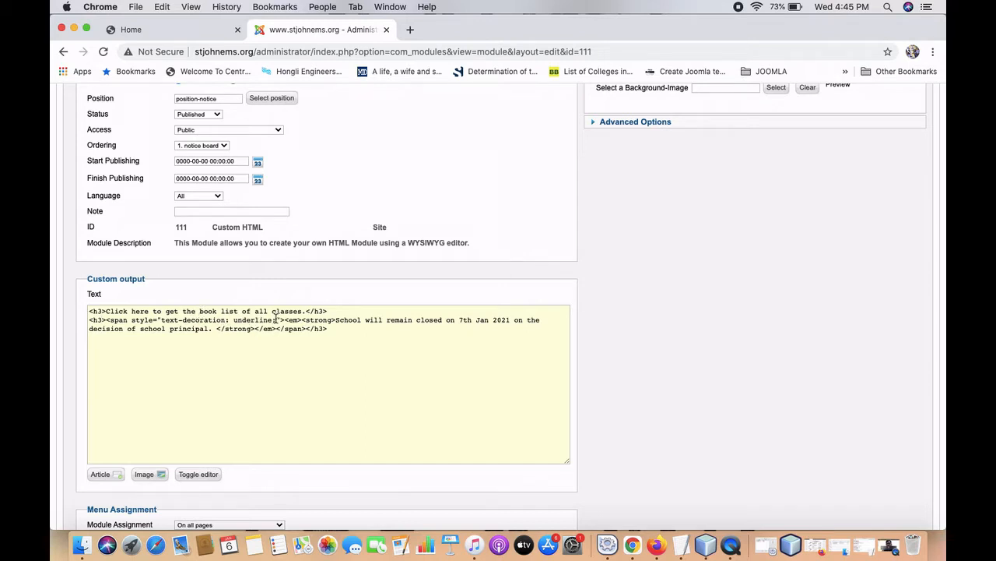
pyautogui.write('colo')
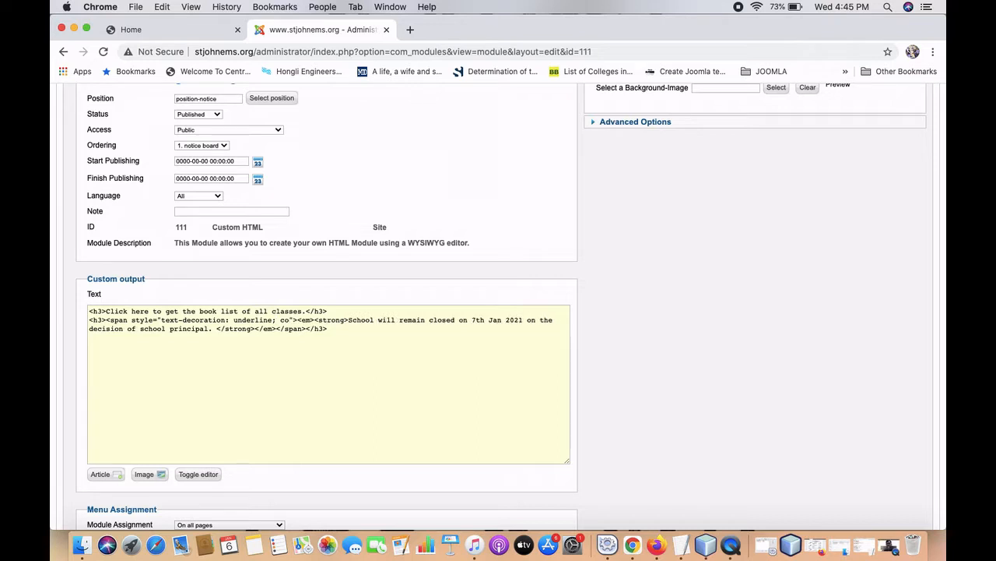
pyautogui.write('r: gr')
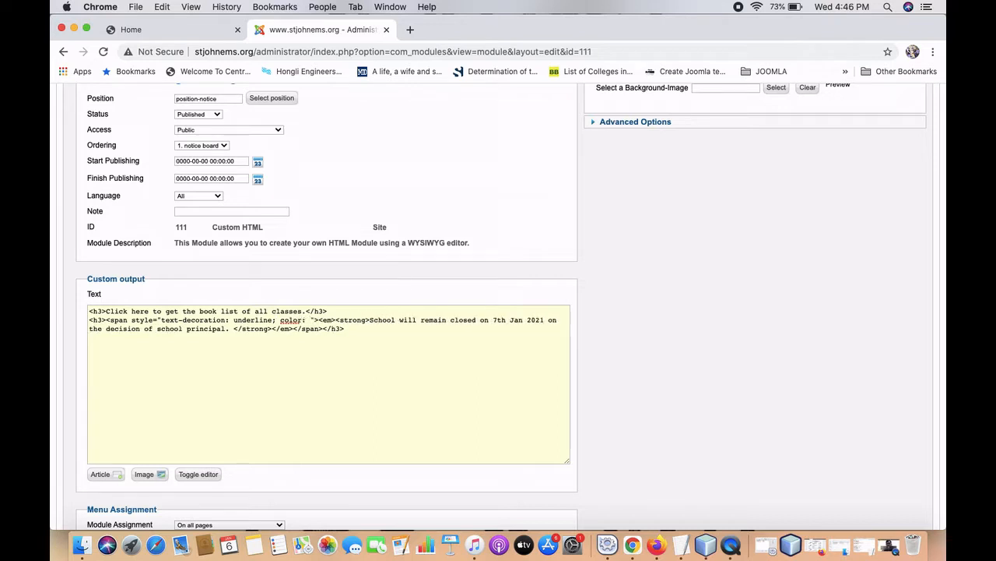
pyautogui.write('een;')
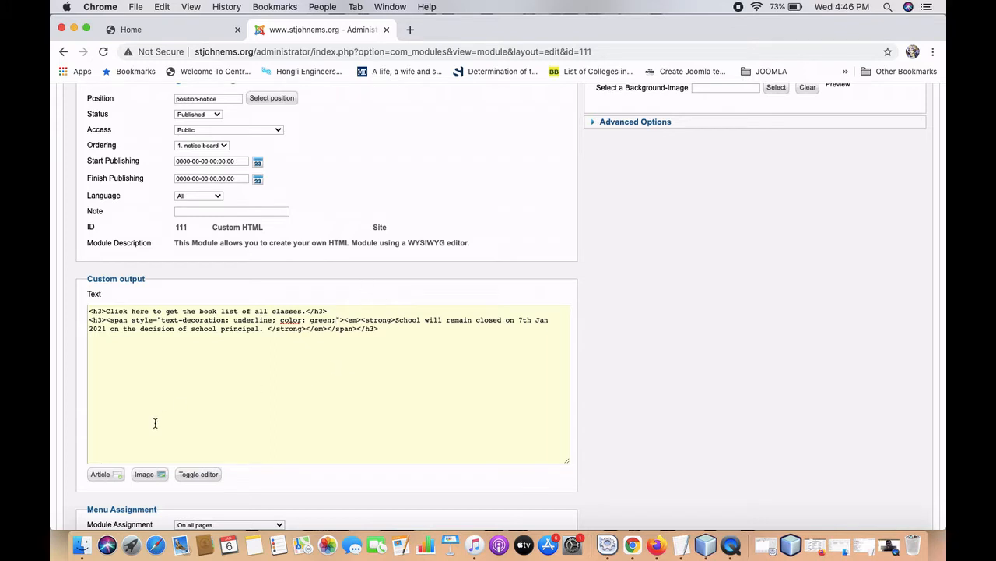
pyautogui.click(194, 474)
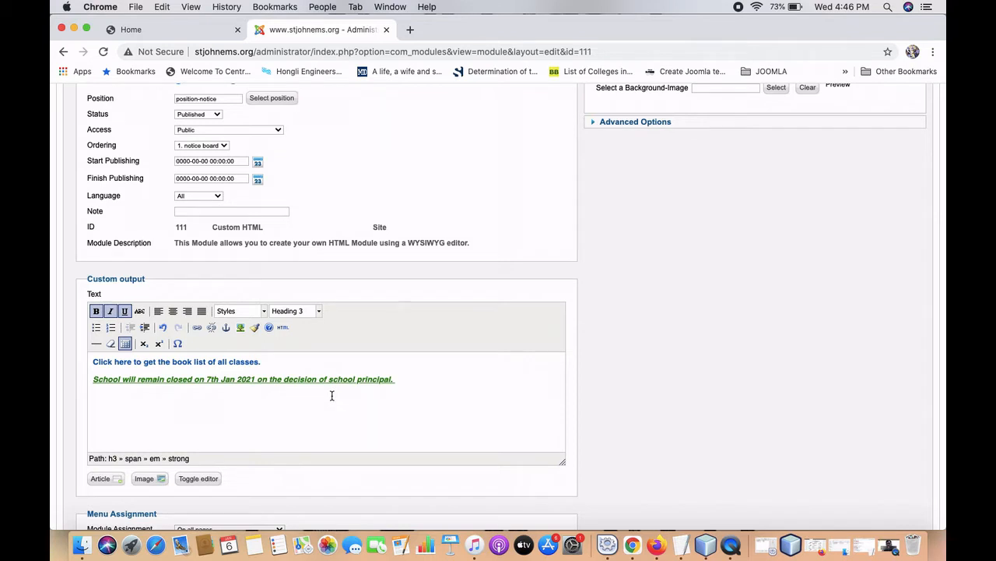
# Save the notice board module from the Module Manager toolbar, then go to the Home tab.
pyautogui.scroll(5, 332, 395)
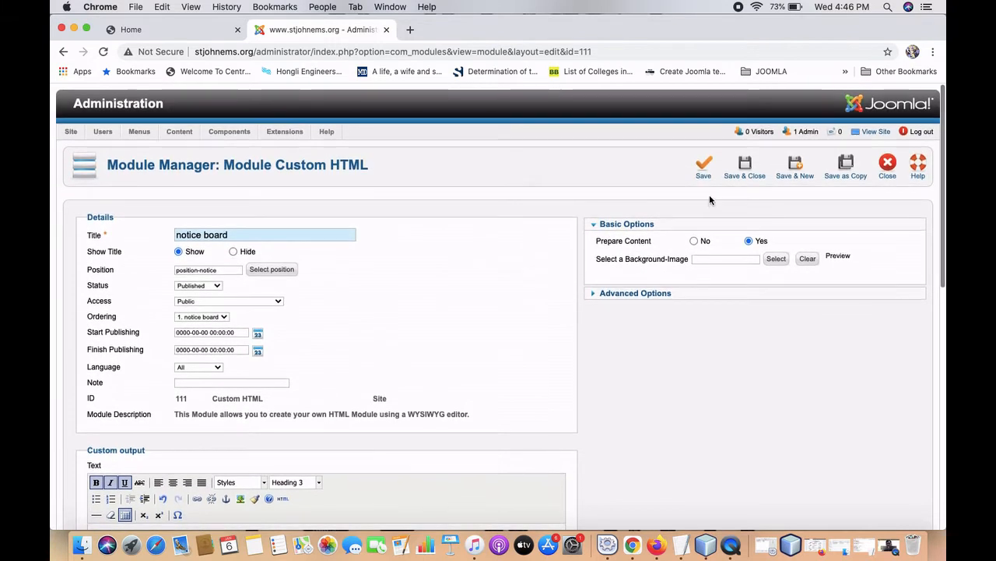
pyautogui.click(705, 171)
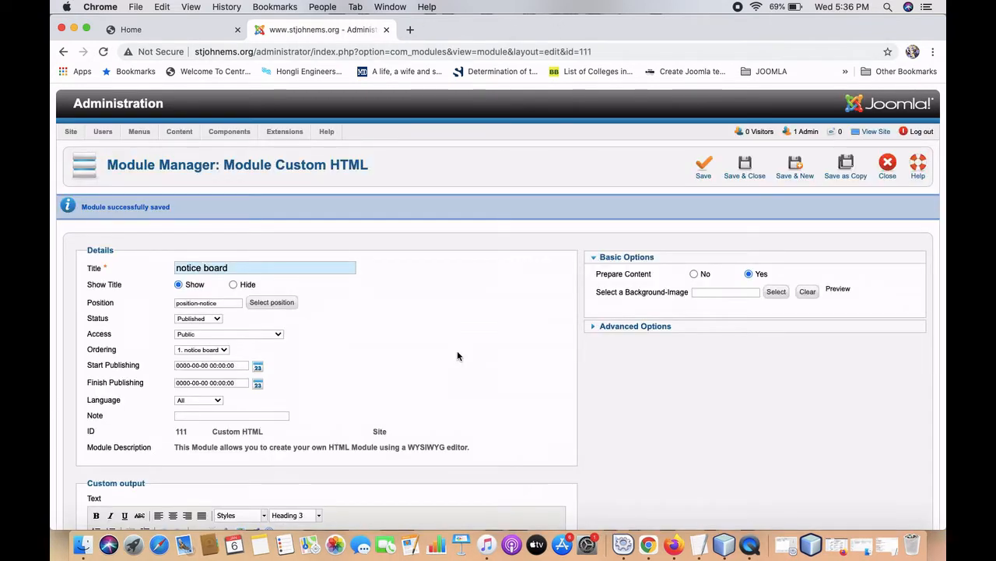
pyautogui.scroll(-7, 457, 355)
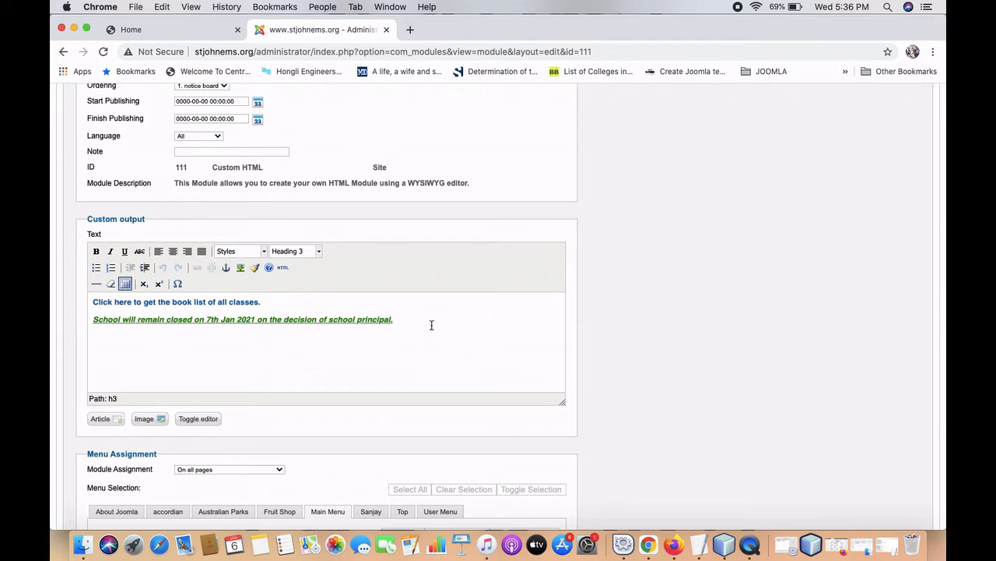
pyautogui.scroll(6, 431, 325)
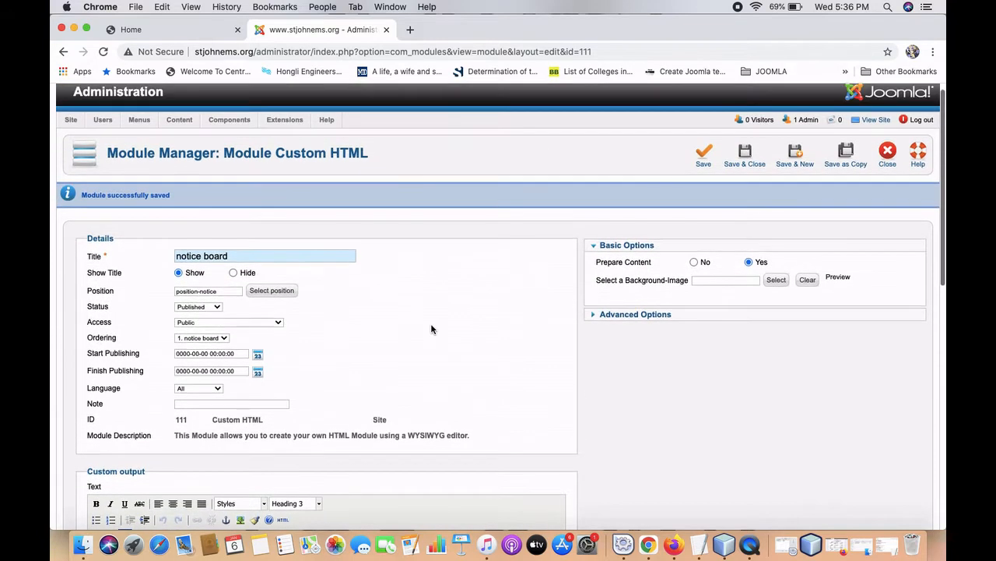
pyautogui.scroll(-5, 431, 327)
pyautogui.scroll(2, 431, 327)
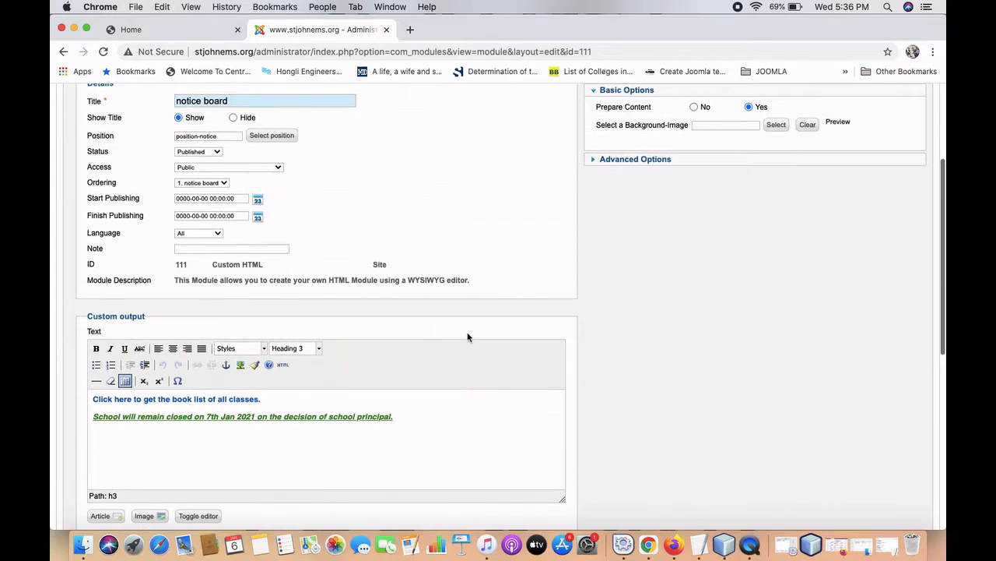
pyautogui.scroll(4, 468, 337)
pyautogui.click(699, 184)
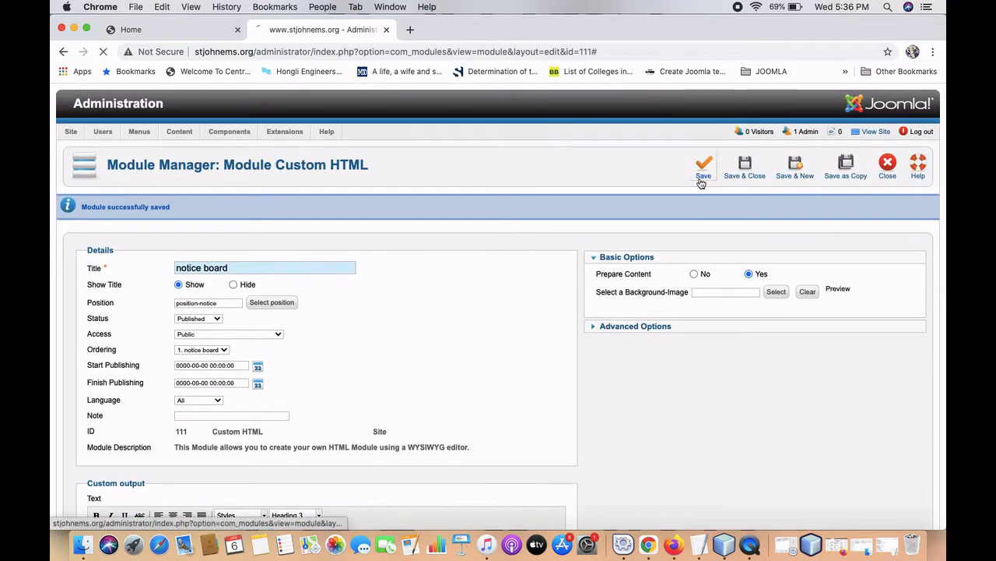
pyautogui.scroll(-5, 502, 291)
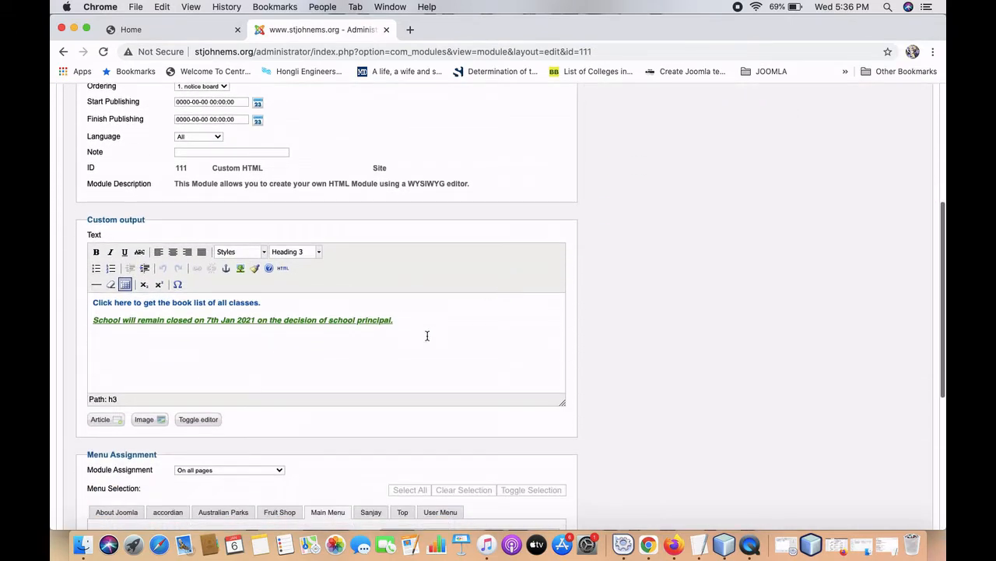
pyautogui.click(156, 29)
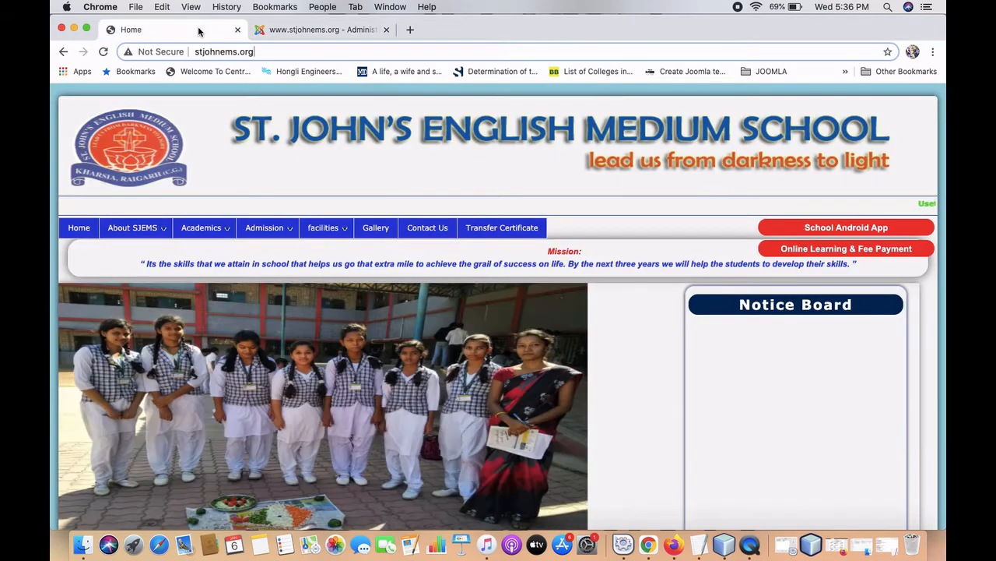
# Reload the homepage and scroll to the Notice Board showing the green 7th Jan 2021 closure notice.
pyautogui.scroll(-2, 417, 309)
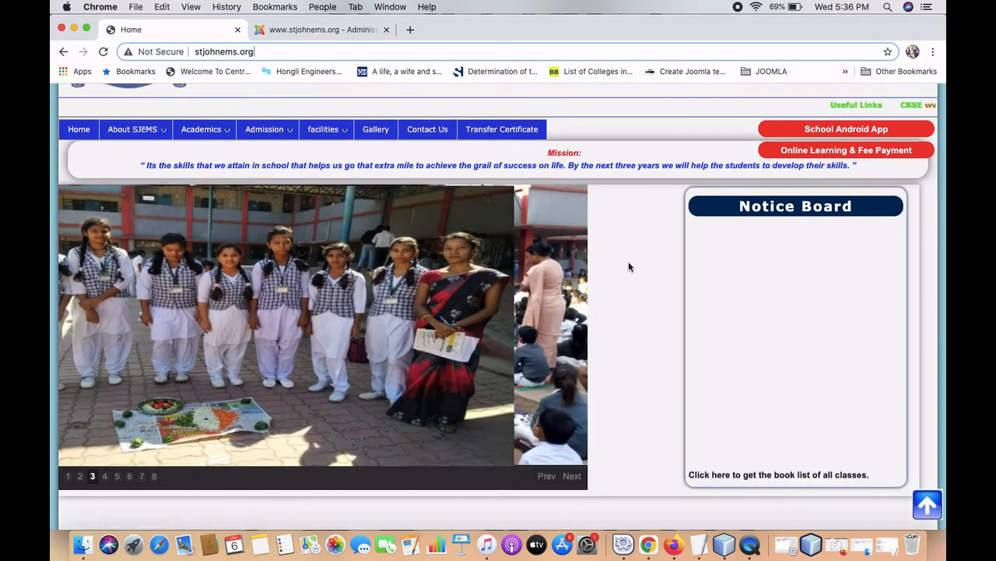
pyautogui.scroll(1, 628, 260)
pyautogui.click(102, 51)
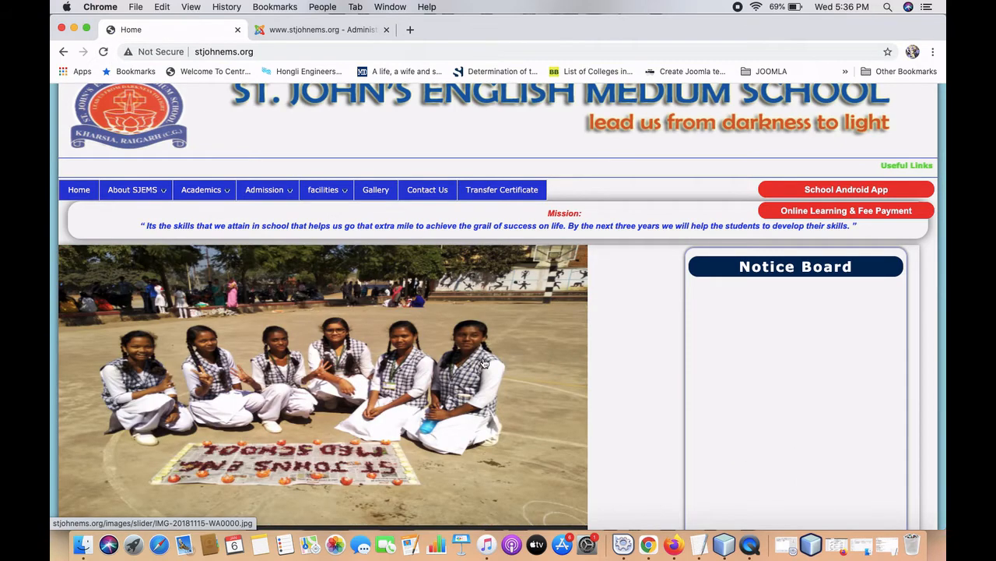
pyautogui.scroll(-4, 483, 364)
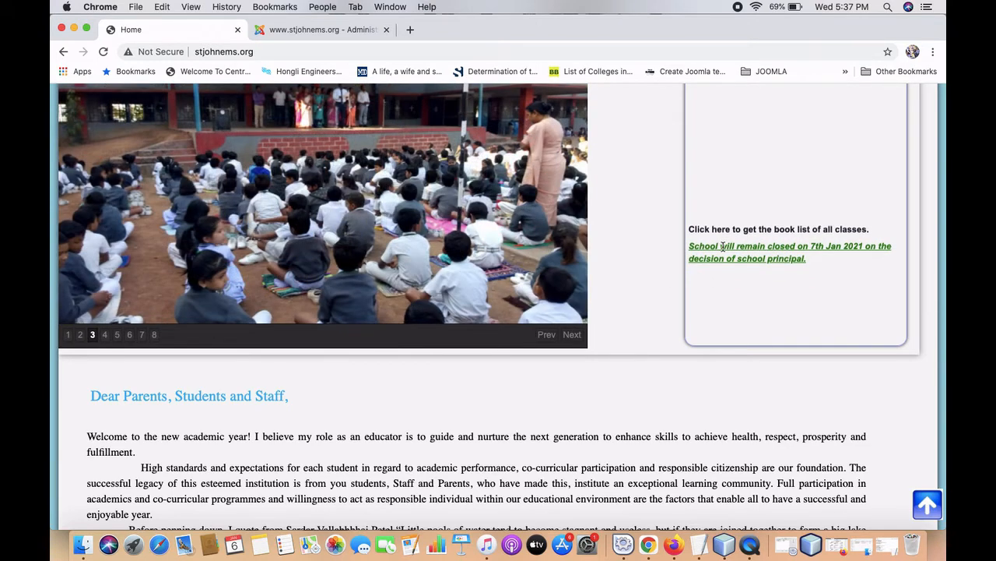
pyautogui.scroll(5, 638, 251)
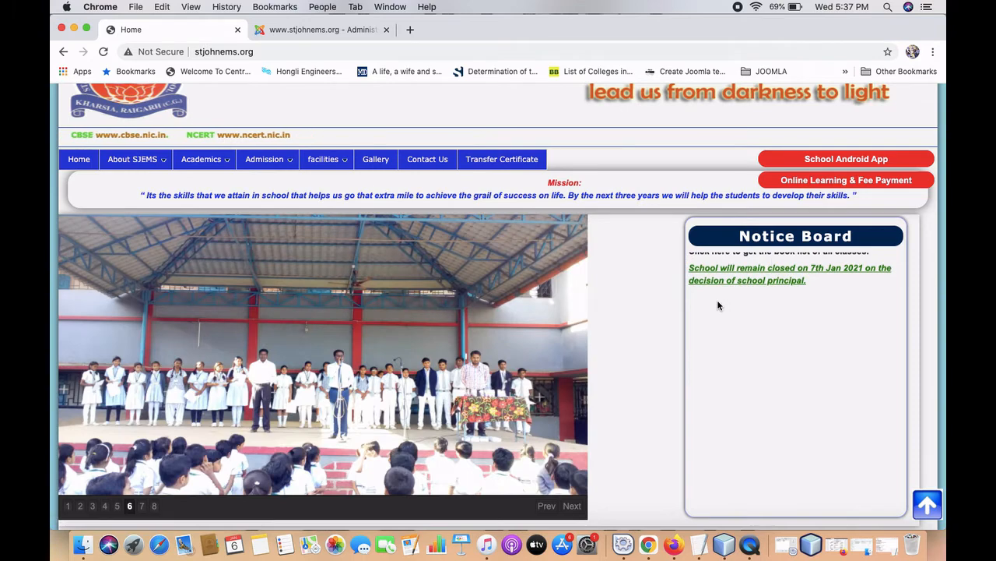
# Return to the notice board module's edit page in the admin tab.
pyautogui.click(331, 33)
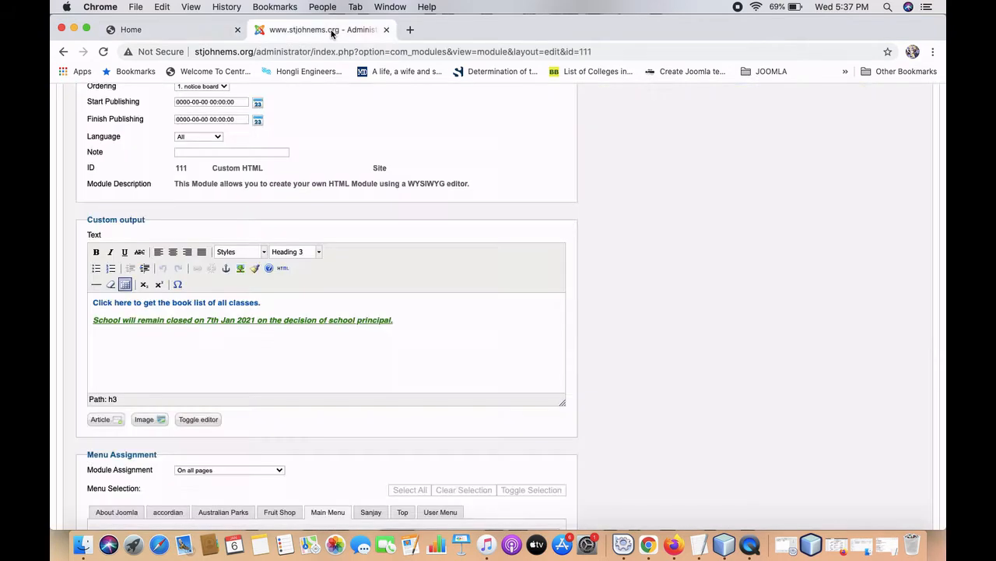
pyautogui.scroll(5, 322, 245)
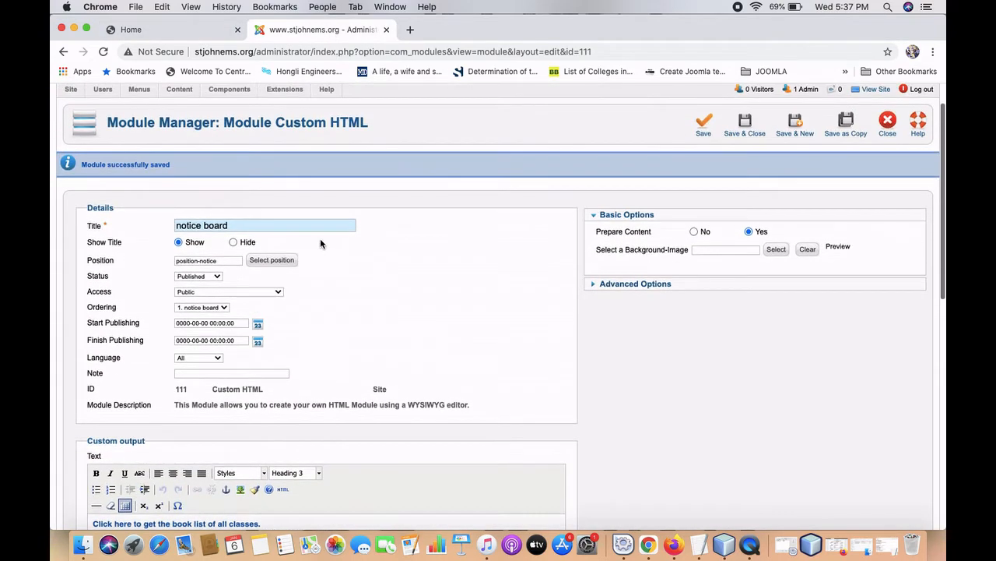
pyautogui.scroll(-5, 320, 238)
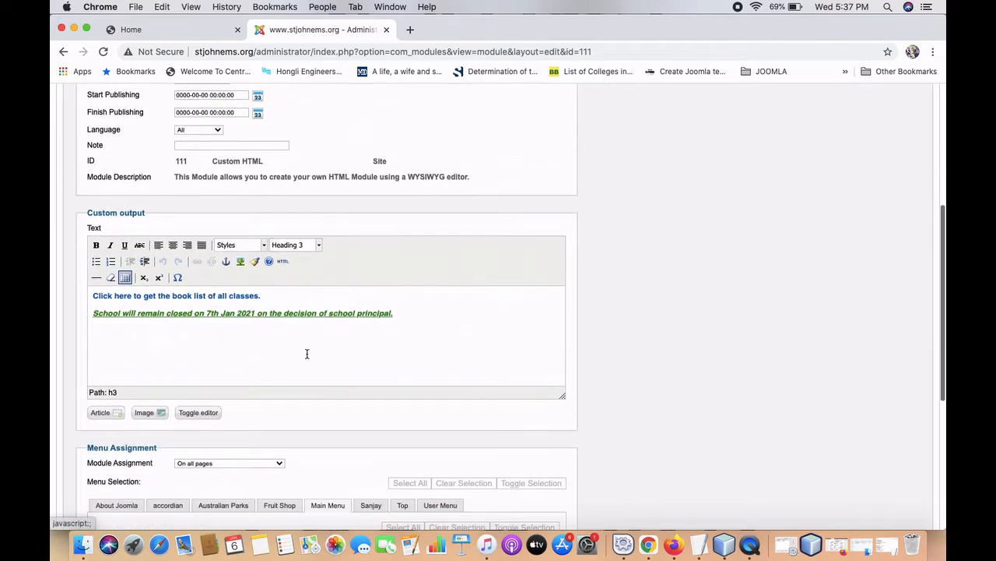
pyautogui.scroll(-2, 306, 354)
pyautogui.scroll(-1, 307, 357)
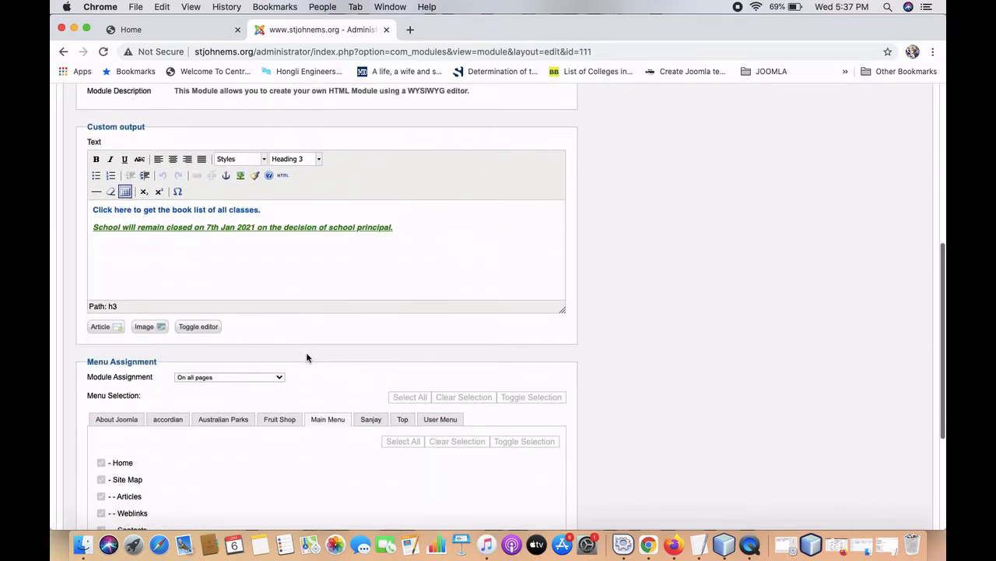
pyautogui.scroll(3, 307, 356)
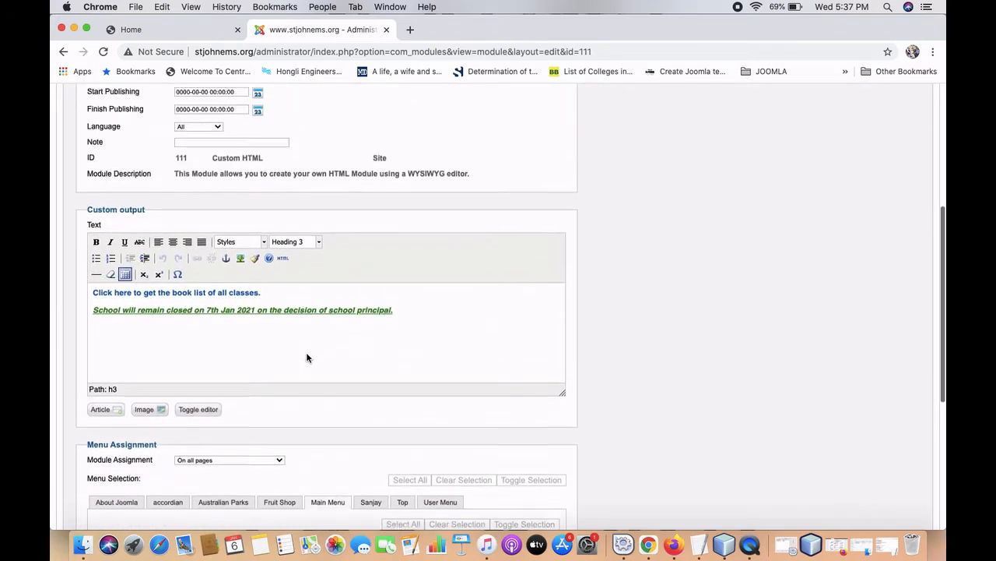
# Below the closure notice, add the line 'Click here to get book list of all classes for session 2020-21'.
pyautogui.click(413, 322)
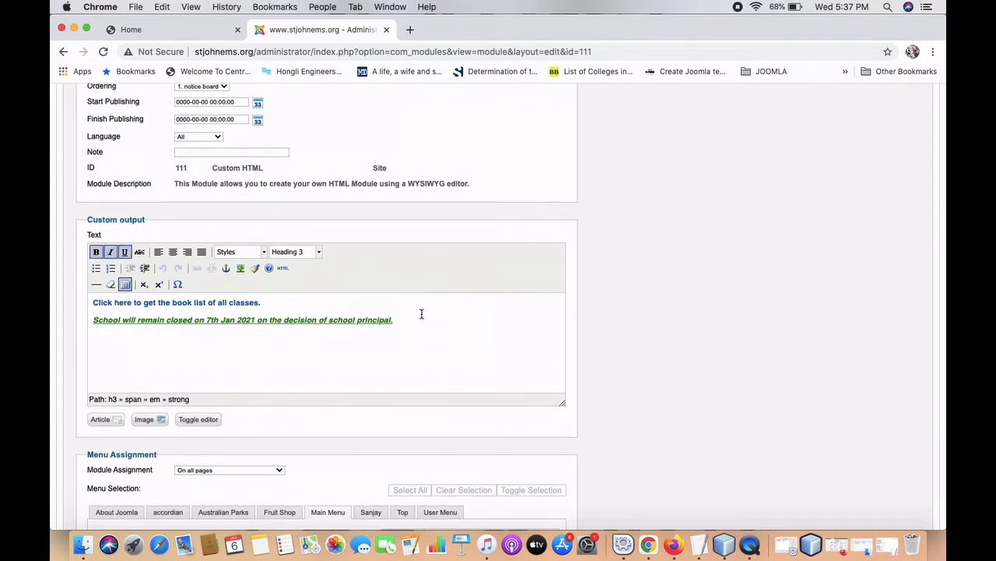
pyautogui.press('Return')
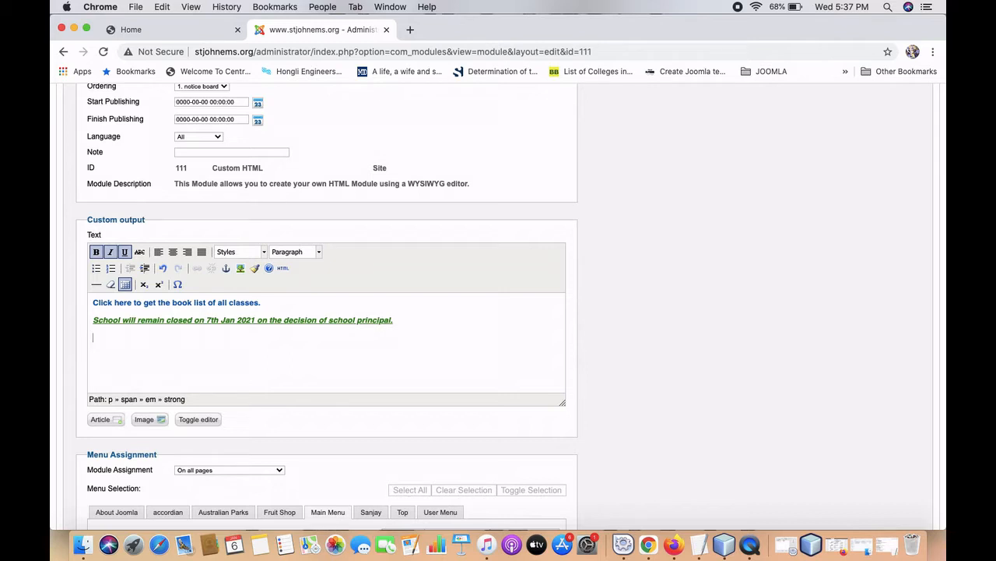
pyautogui.write('B')
pyautogui.press('BackSpace')
pyautogui.write('Click here to get book list fo')
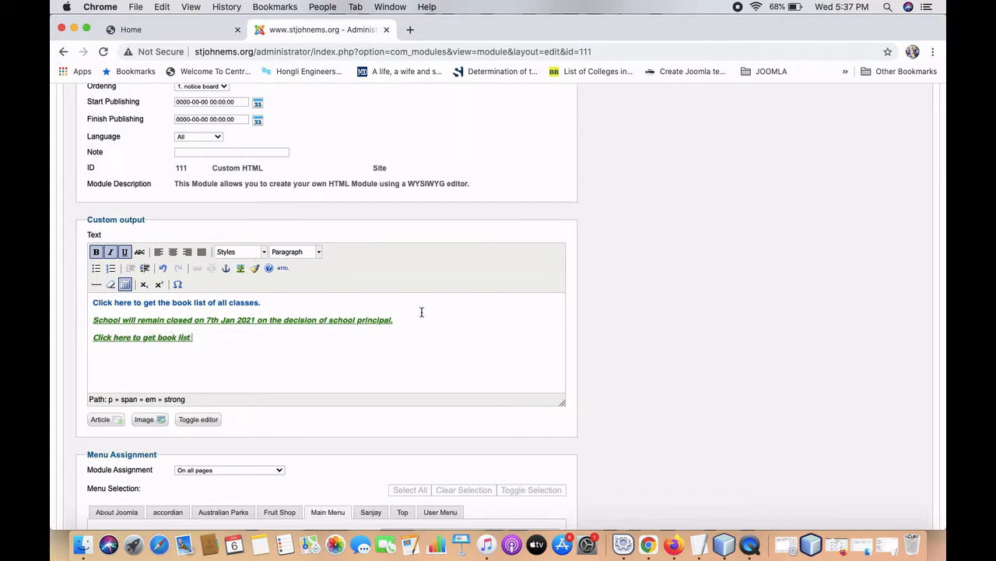
pyautogui.press('BackSpace')
pyautogui.press('BackSpace')
pyautogui.write('of all classes for session 202')
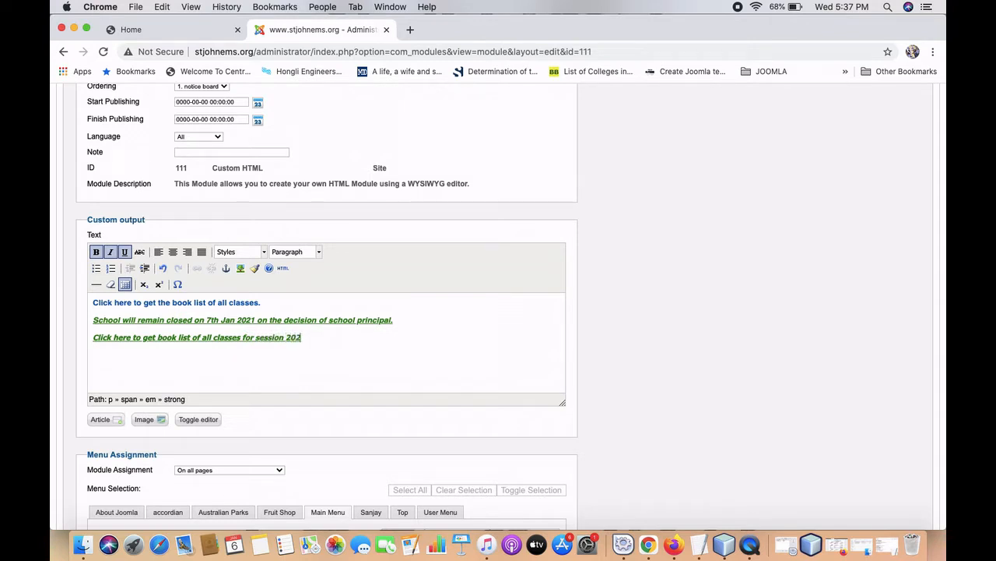
pyautogui.write('0-21')
pyautogui.scroll(-3, 321, 324)
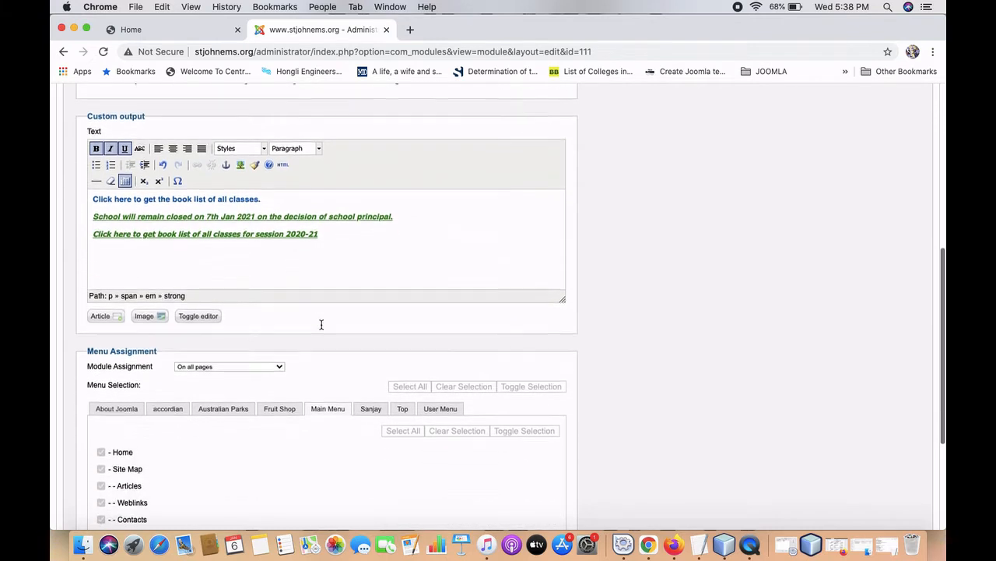
pyautogui.scroll(2, 321, 324)
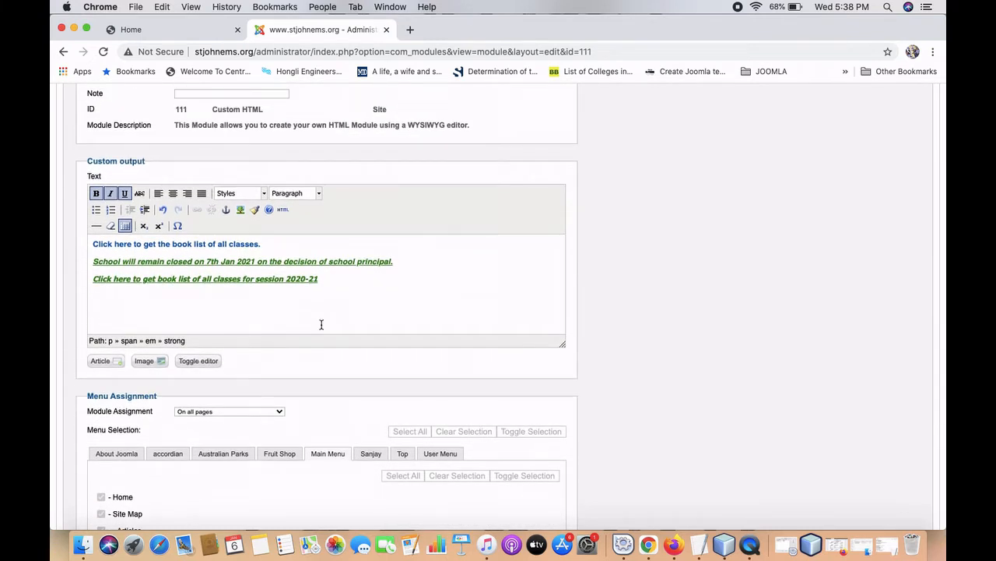
pyautogui.scroll(3, 356, 240)
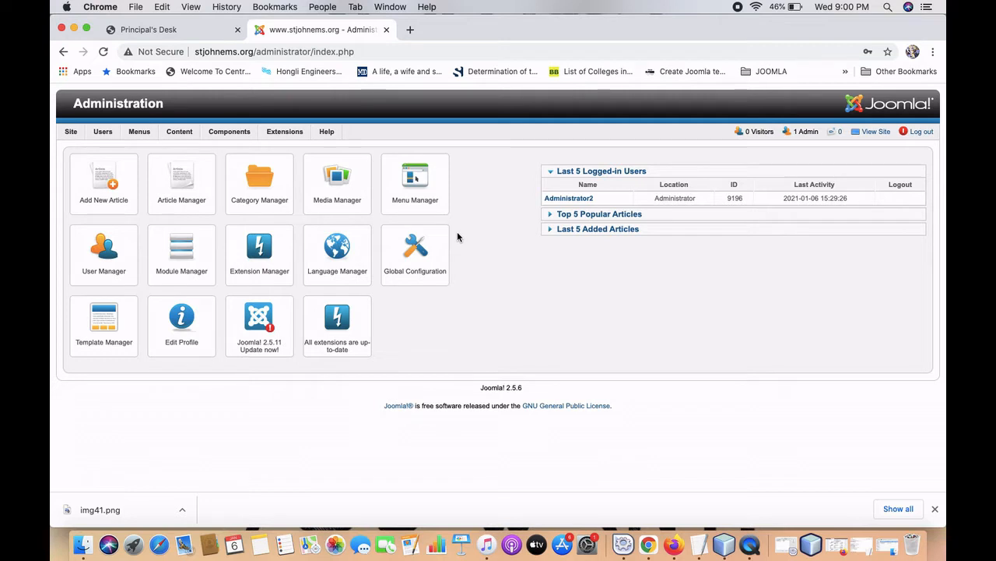
# Bring up the control panel with the Content menu open.
pyautogui.moveTo(181, 133)
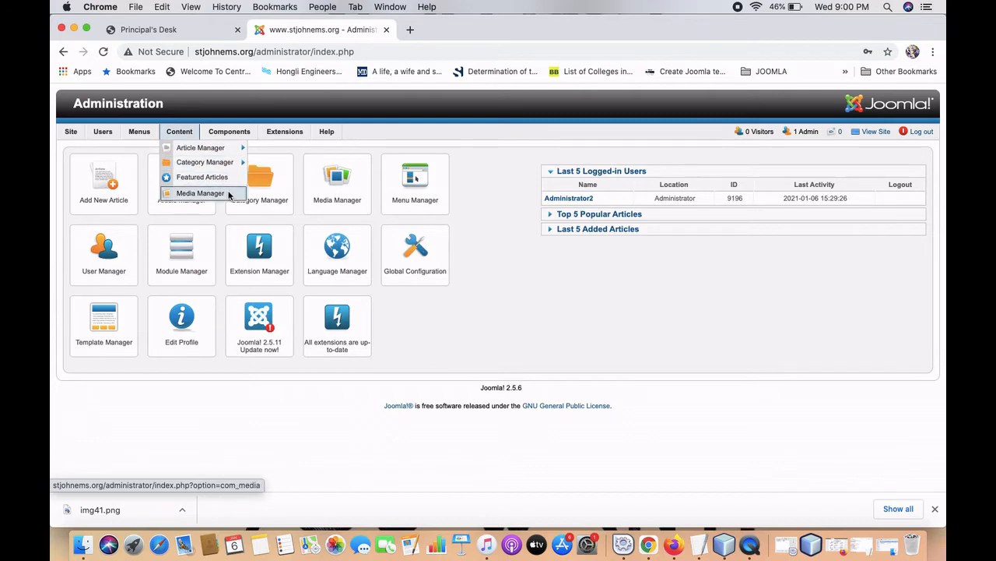
# Open Content > Media Manager and browse the images/articles folder down to the upload form.
pyautogui.click(228, 194)
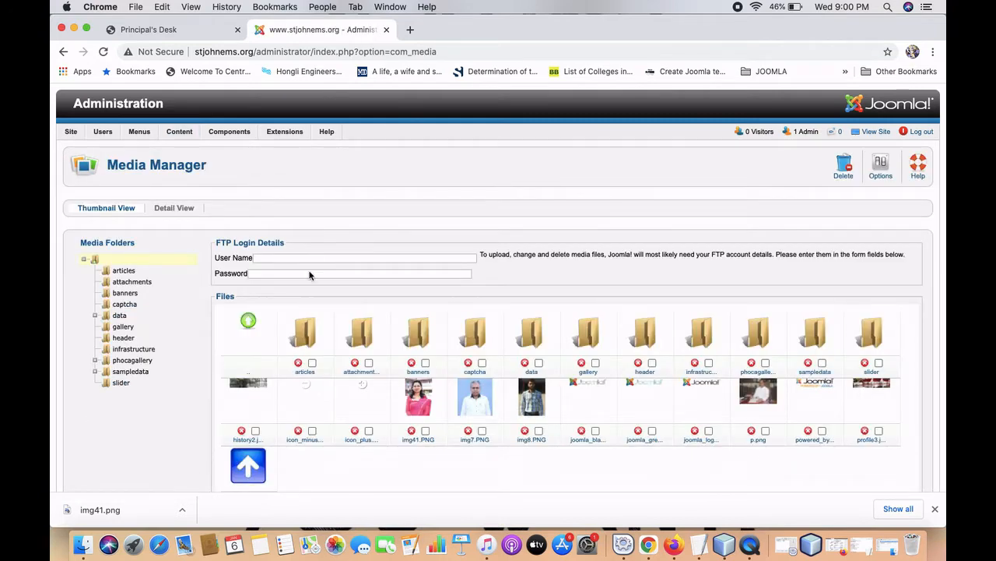
pyautogui.scroll(-2, 285, 314)
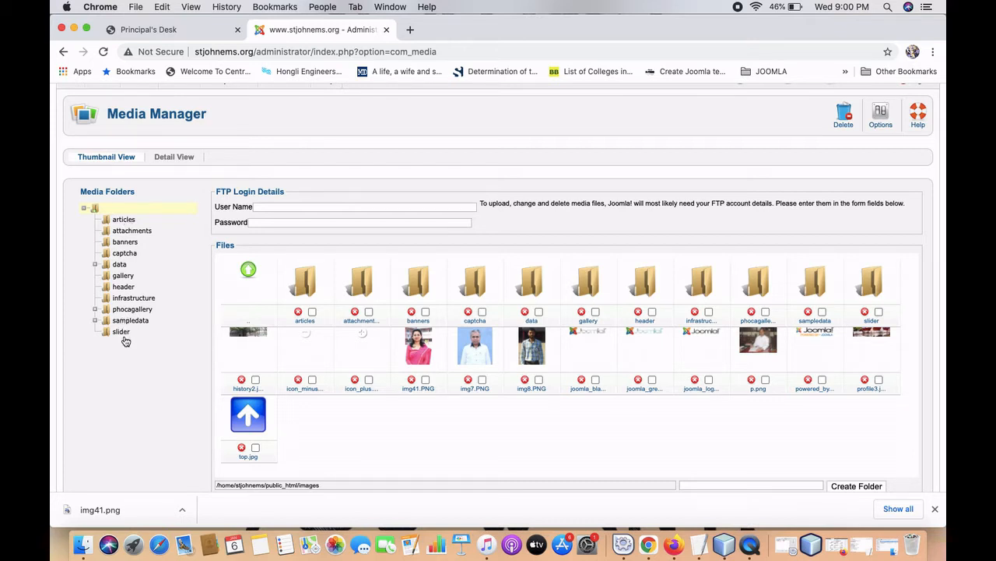
pyautogui.click(125, 221)
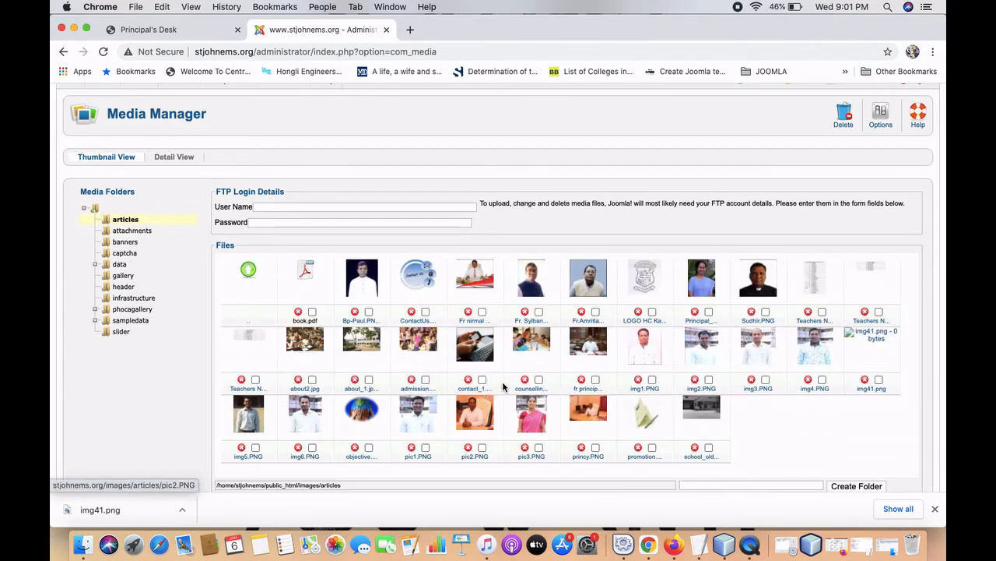
pyautogui.scroll(-5, 345, 401)
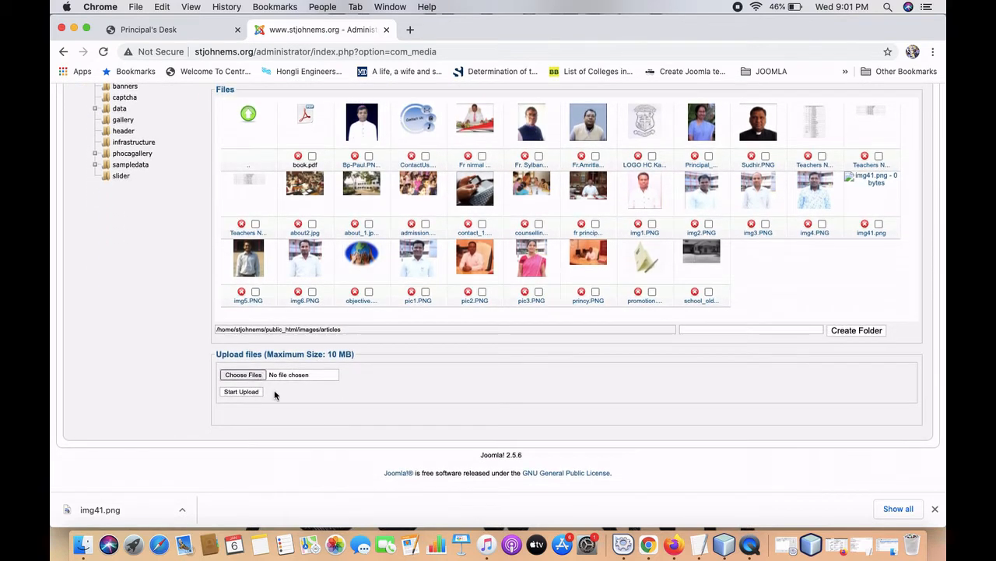
pyautogui.scroll(3, 274, 395)
pyautogui.scroll(-2, 233, 366)
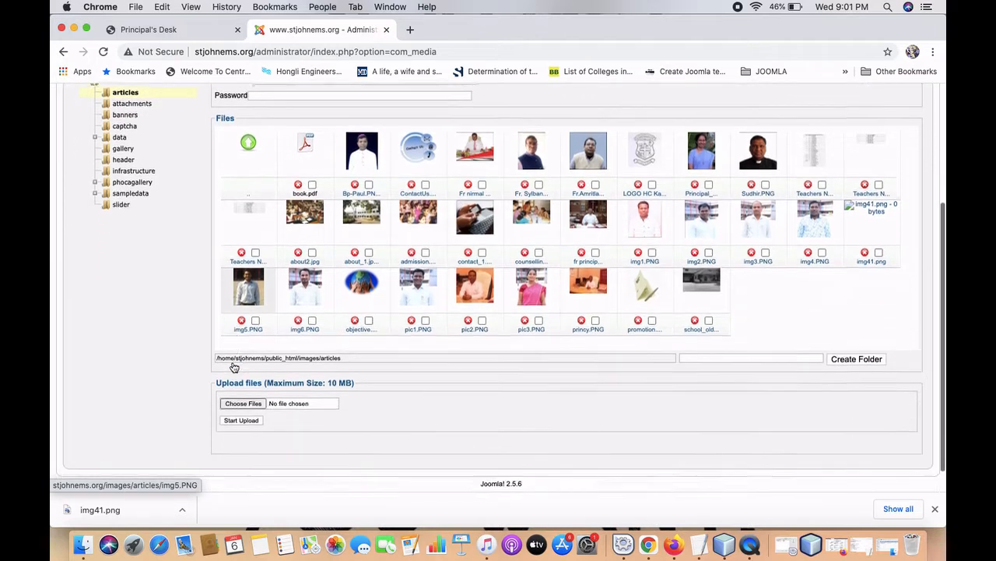
pyautogui.scroll(-1, 311, 334)
pyautogui.scroll(3, 303, 334)
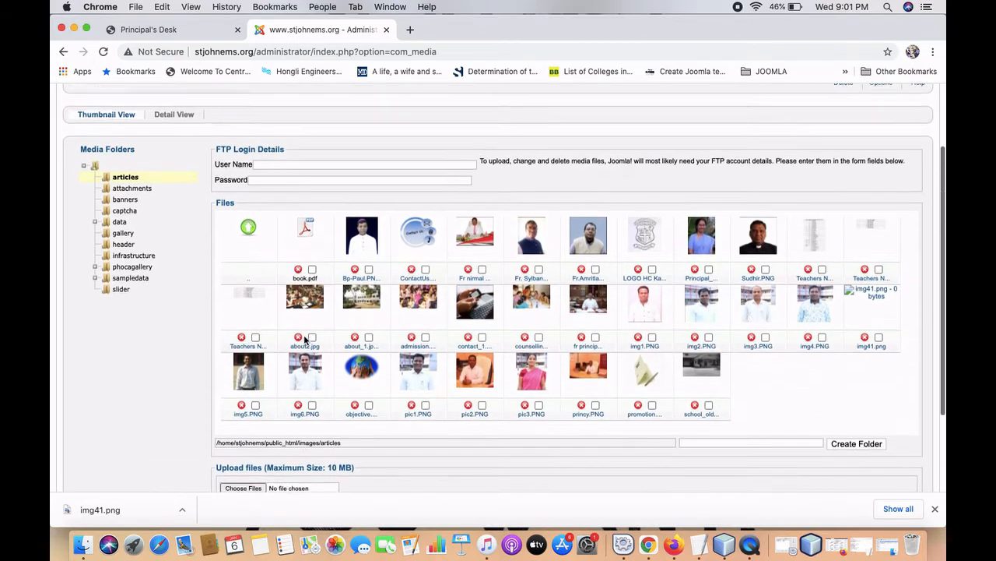
pyautogui.scroll(1, 303, 338)
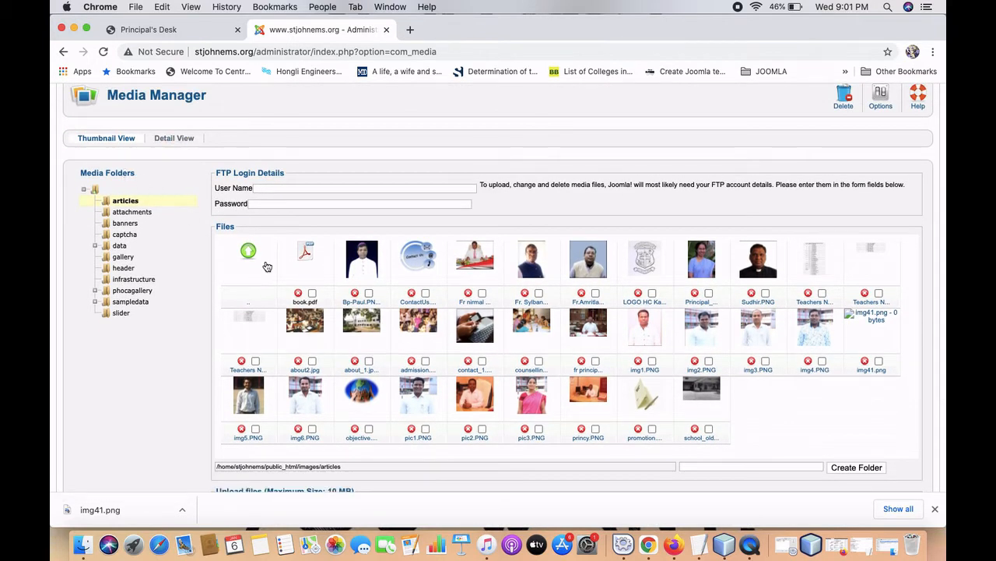
pyautogui.scroll(-4, 276, 306)
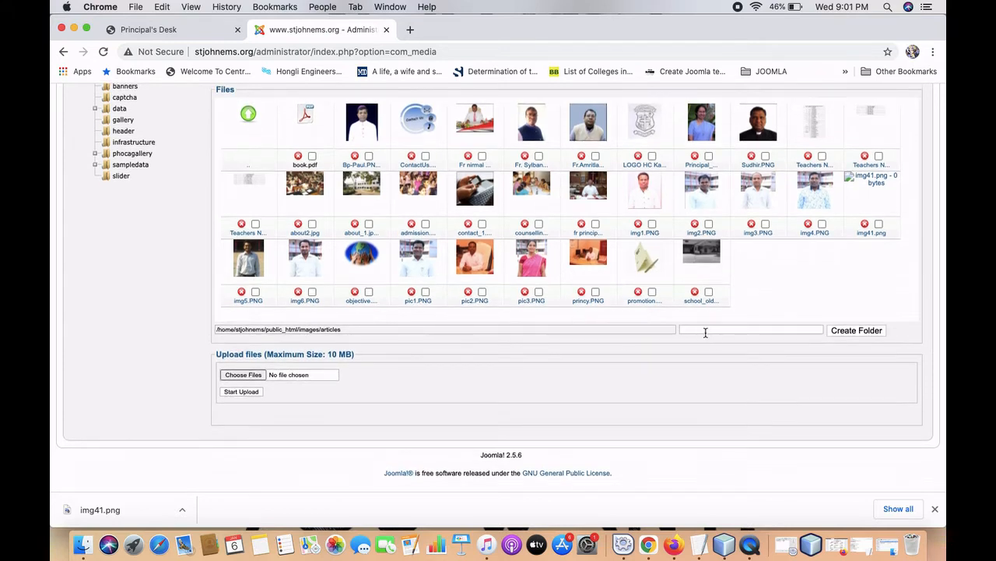
# Create a folder named 'notice' while in the articles folder.
pyautogui.click(705, 332)
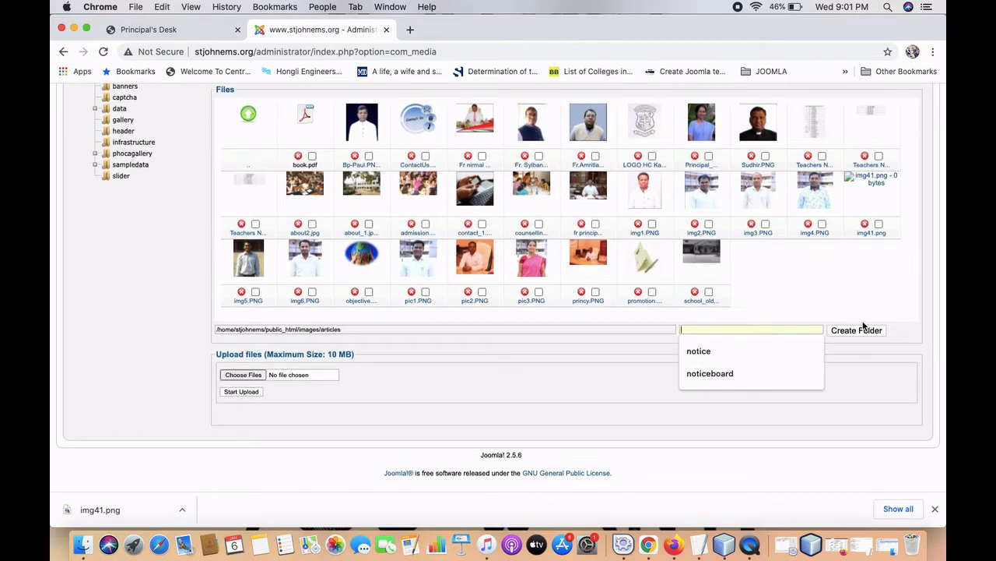
pyautogui.click(729, 350)
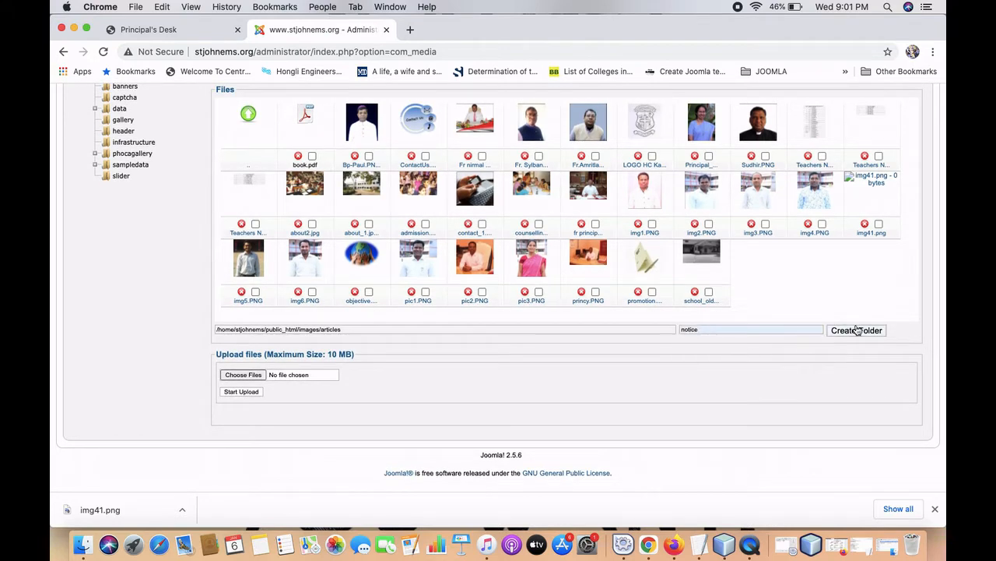
pyautogui.click(856, 330)
pyautogui.scroll(-2, 308, 233)
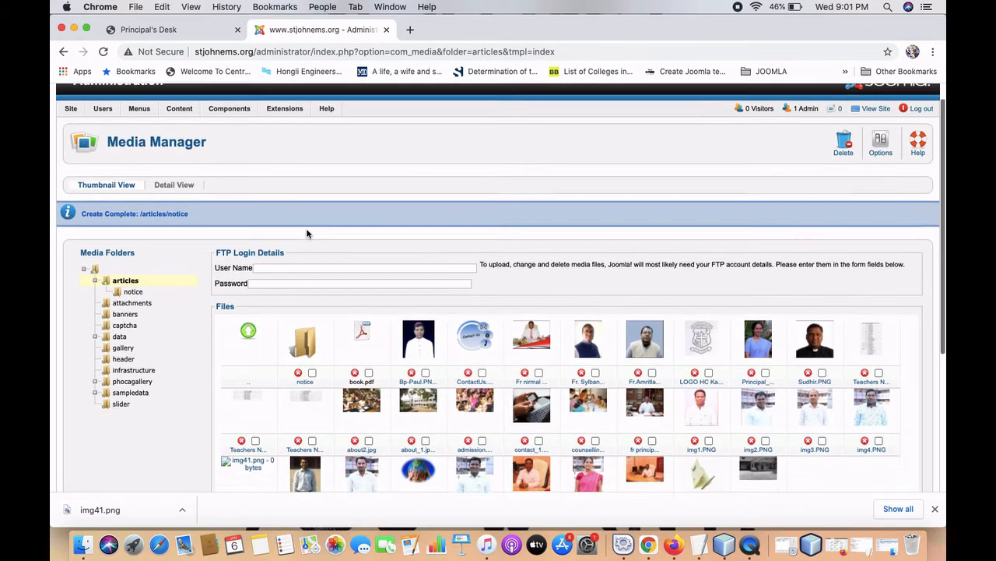
pyautogui.scroll(-2, 307, 234)
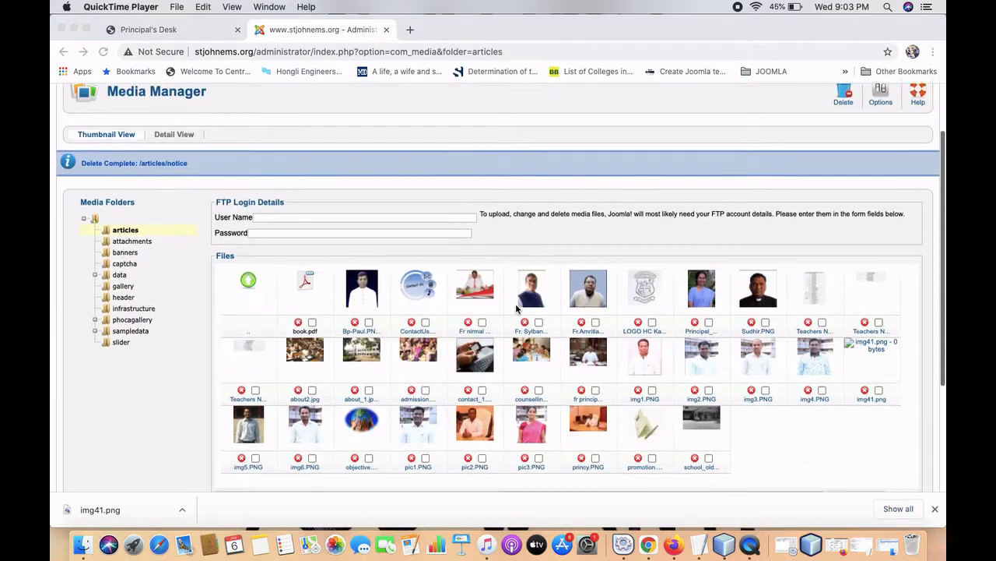
pyautogui.scroll(-4, 496, 320)
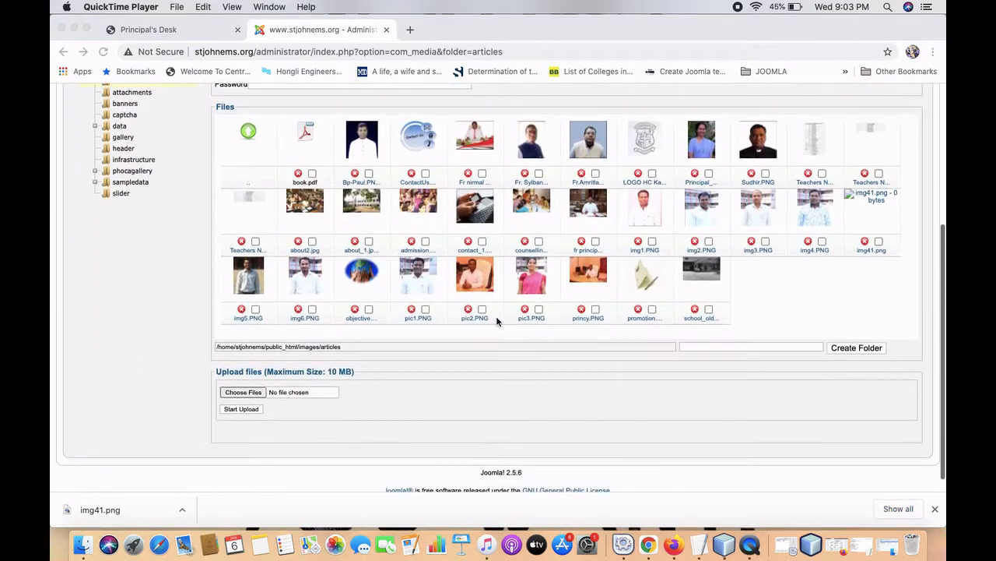
pyautogui.scroll(-1, 337, 378)
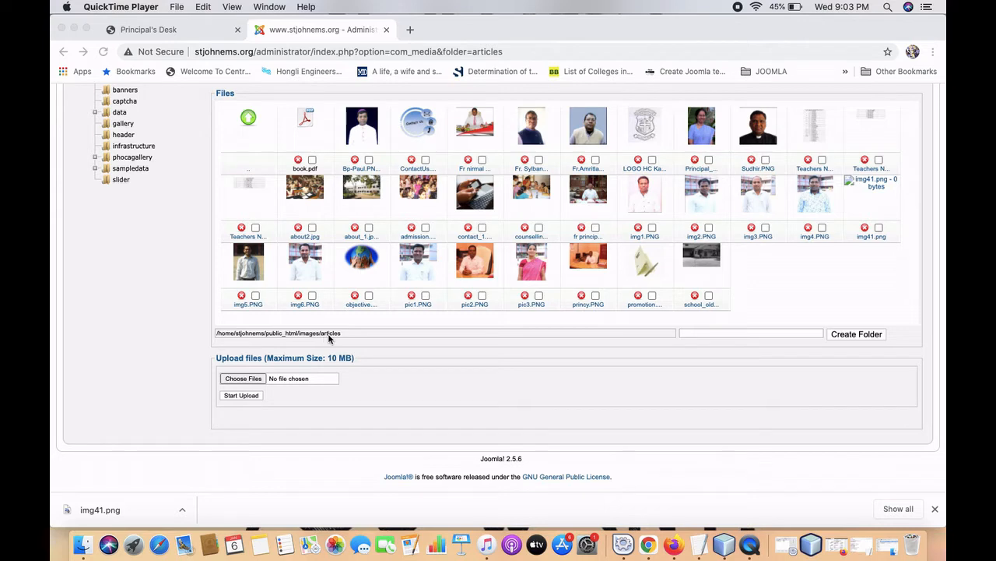
pyautogui.scroll(3, 328, 338)
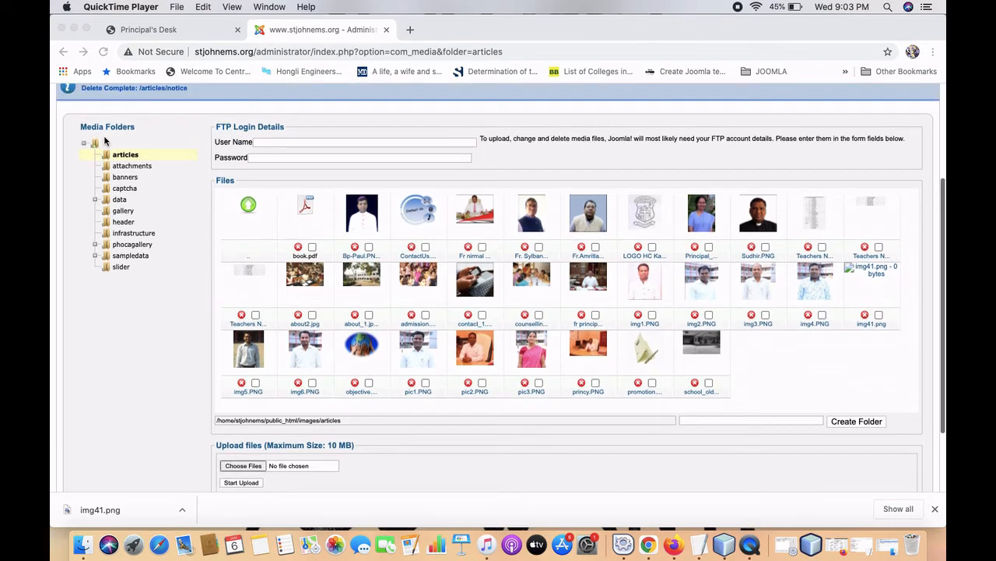
# Go back to the top-level images folder and create the 'notice' folder there.
pyautogui.click(98, 144)
pyautogui.click(96, 146)
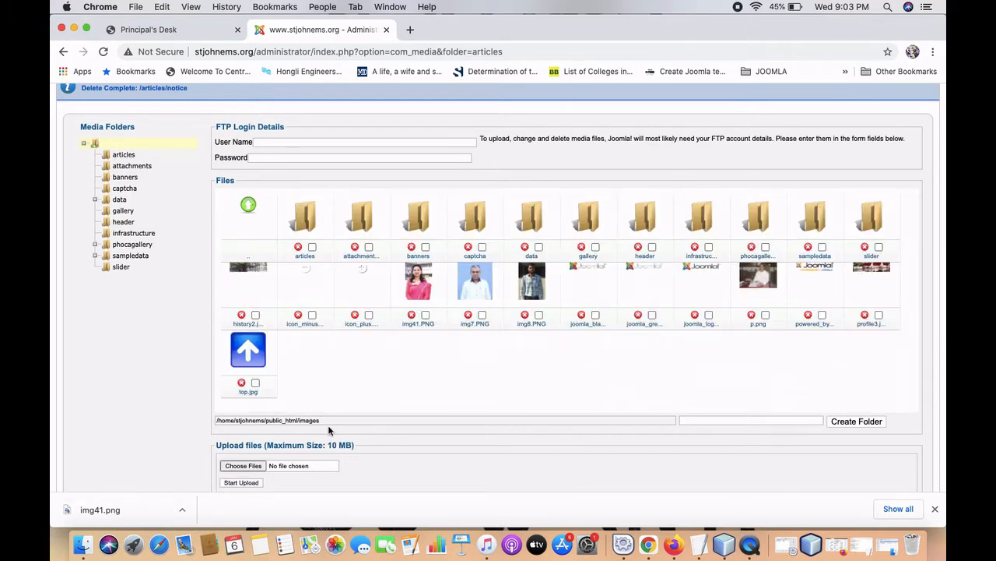
pyautogui.scroll(-2, 329, 431)
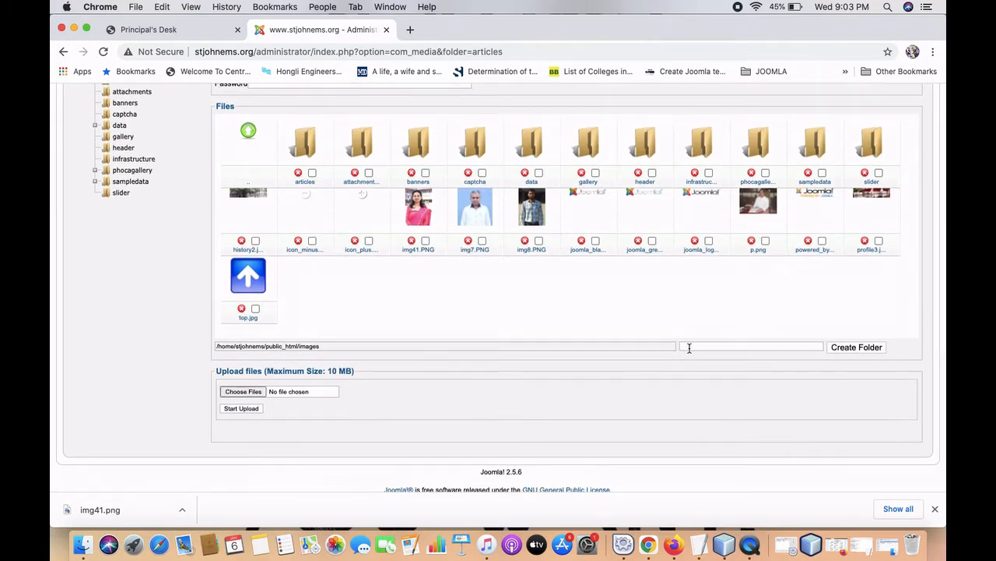
pyautogui.click(689, 348)
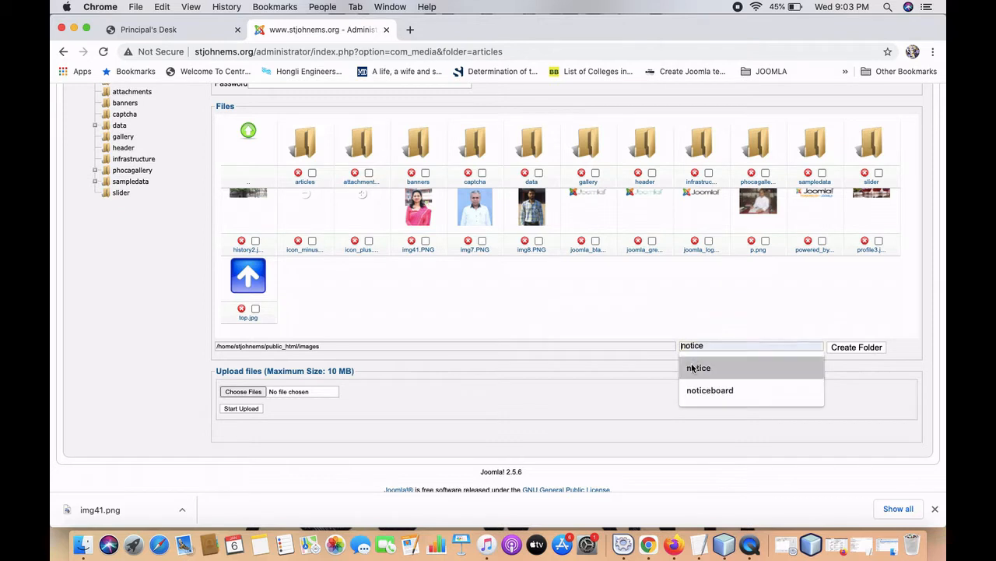
pyautogui.click(692, 368)
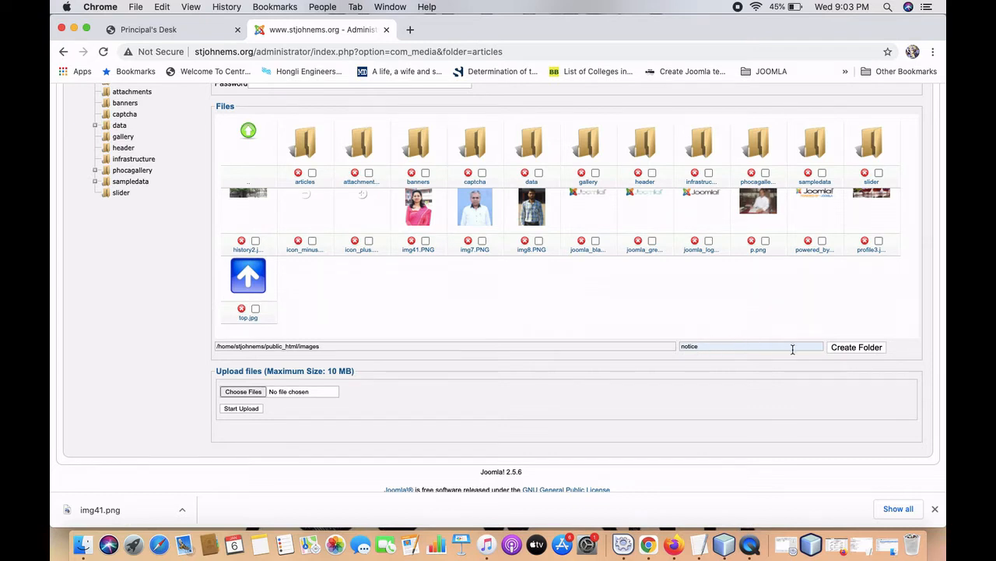
pyautogui.click(846, 354)
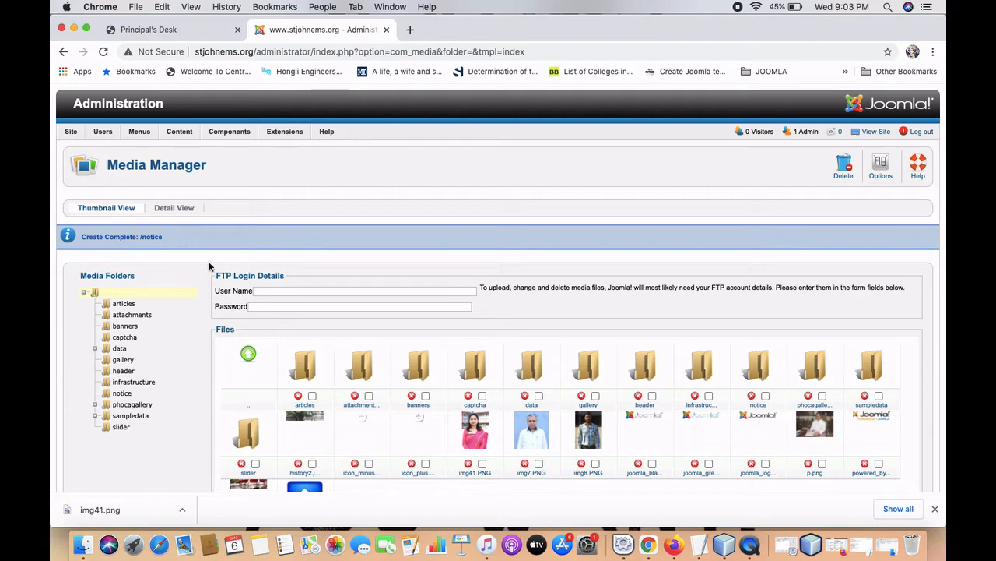
# Open the notice folder and upload booklistcbse.pdf into it.
pyautogui.scroll(-1, 202, 369)
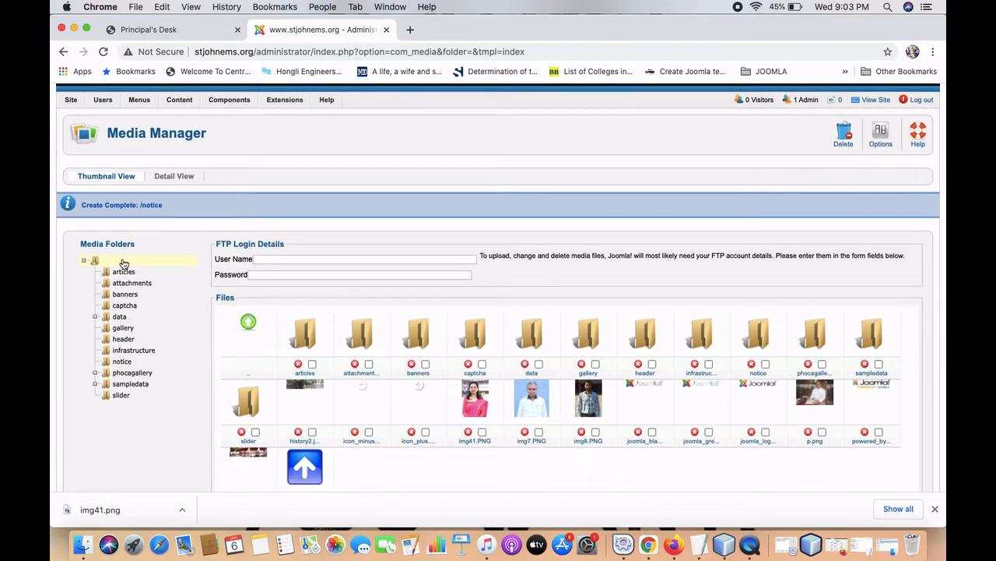
pyautogui.click(122, 363)
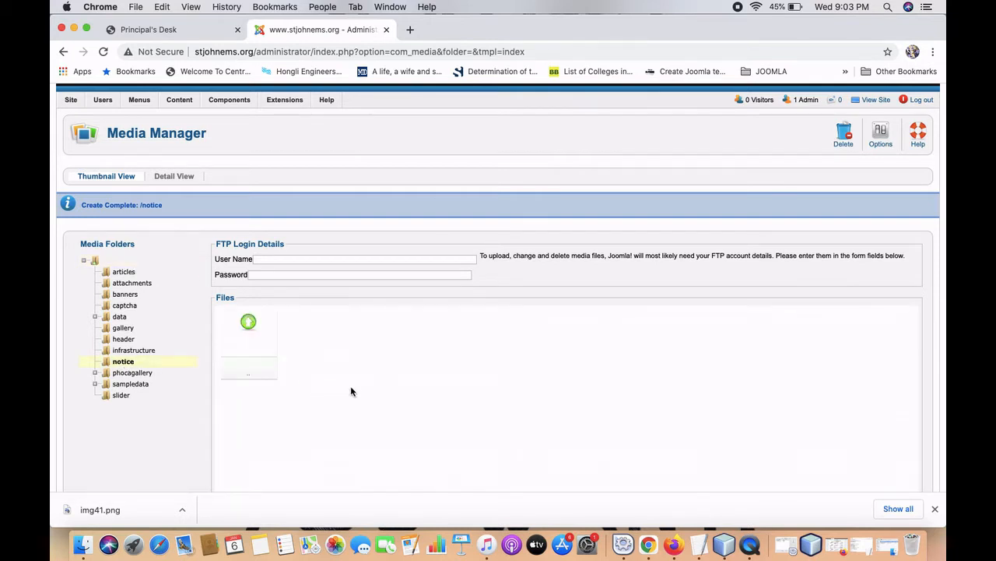
pyautogui.scroll(-3, 314, 431)
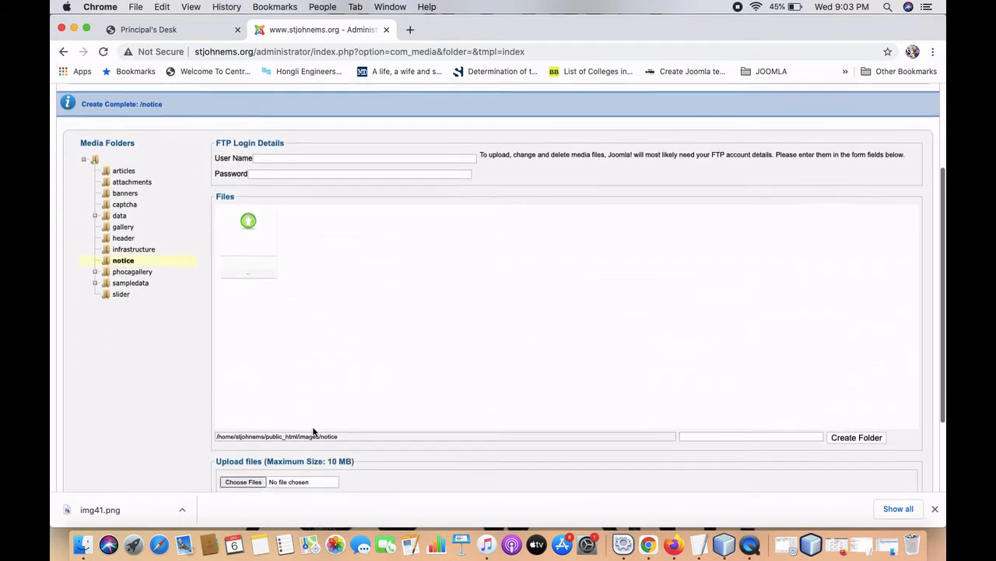
pyautogui.scroll(-1, 314, 431)
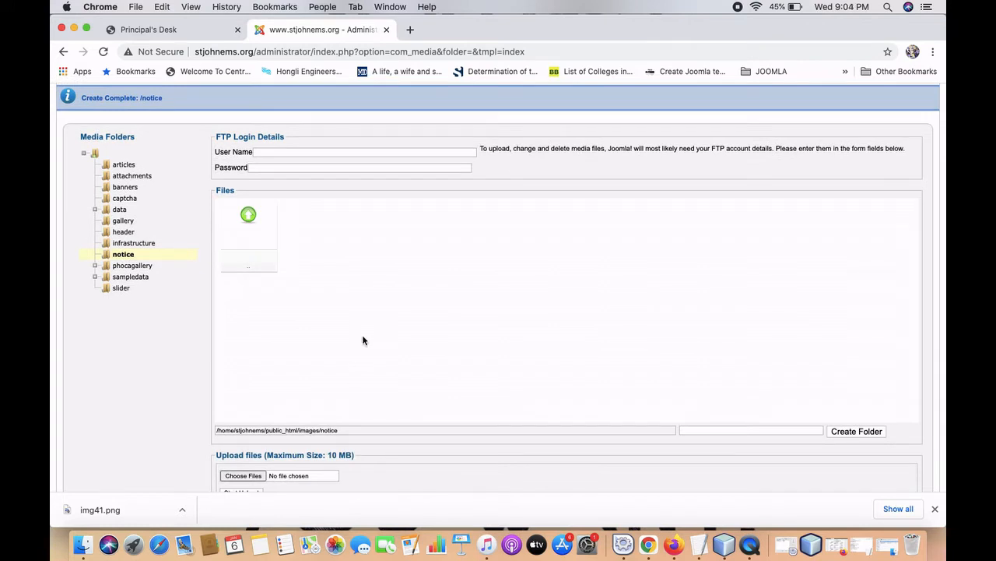
pyautogui.scroll(-1, 363, 340)
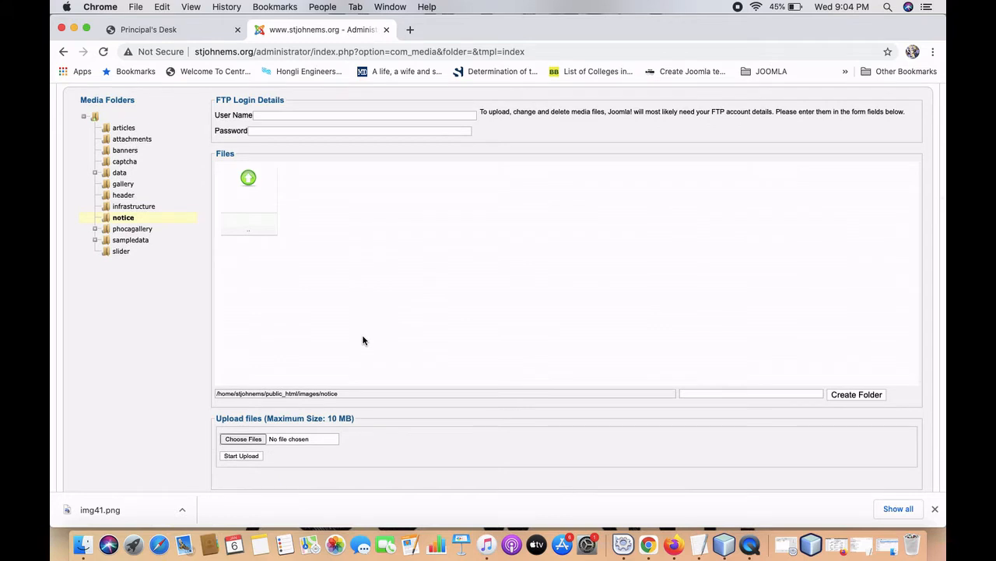
pyautogui.scroll(-1, 358, 305)
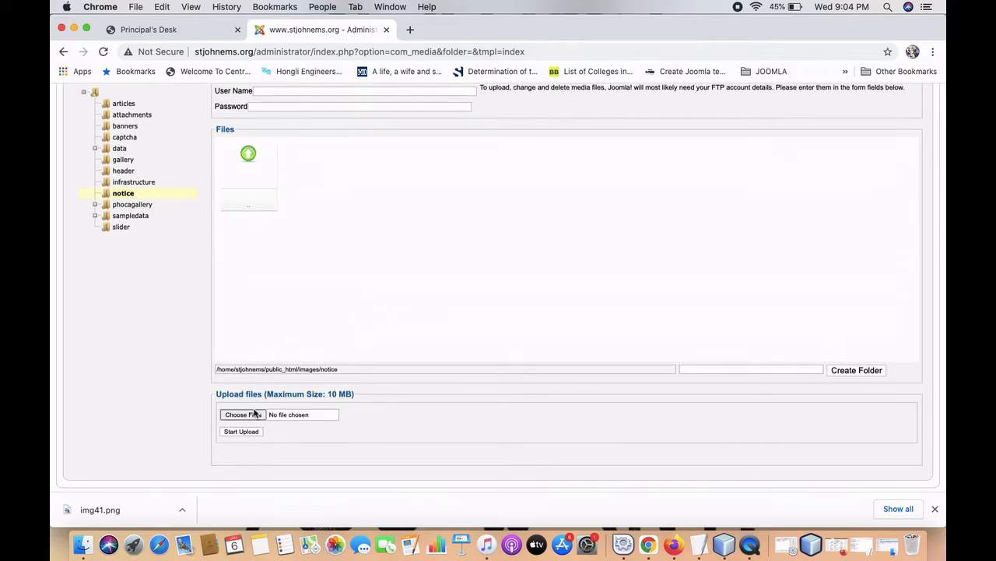
pyautogui.click(243, 415)
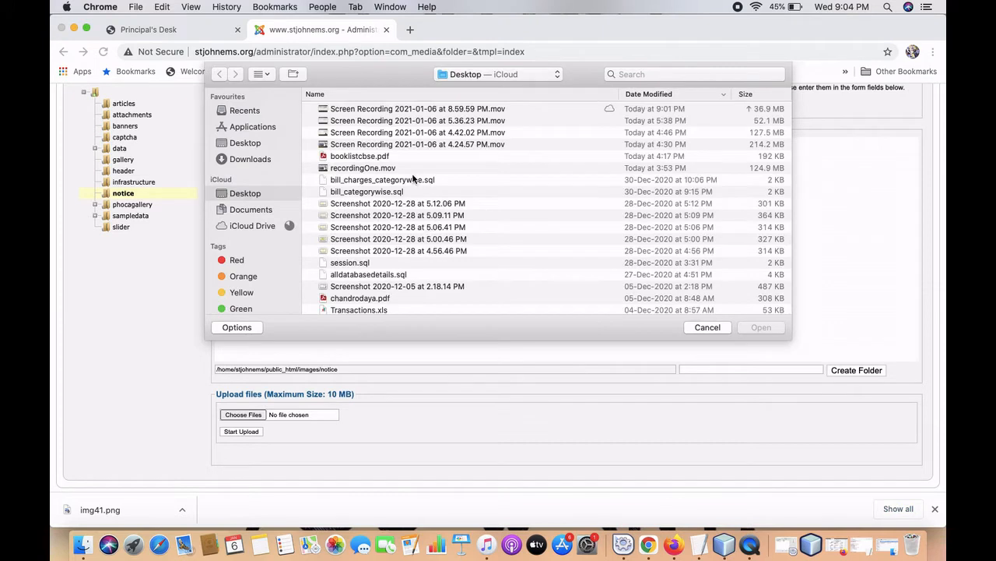
pyautogui.click(373, 159)
pyautogui.doubleClick(372, 159)
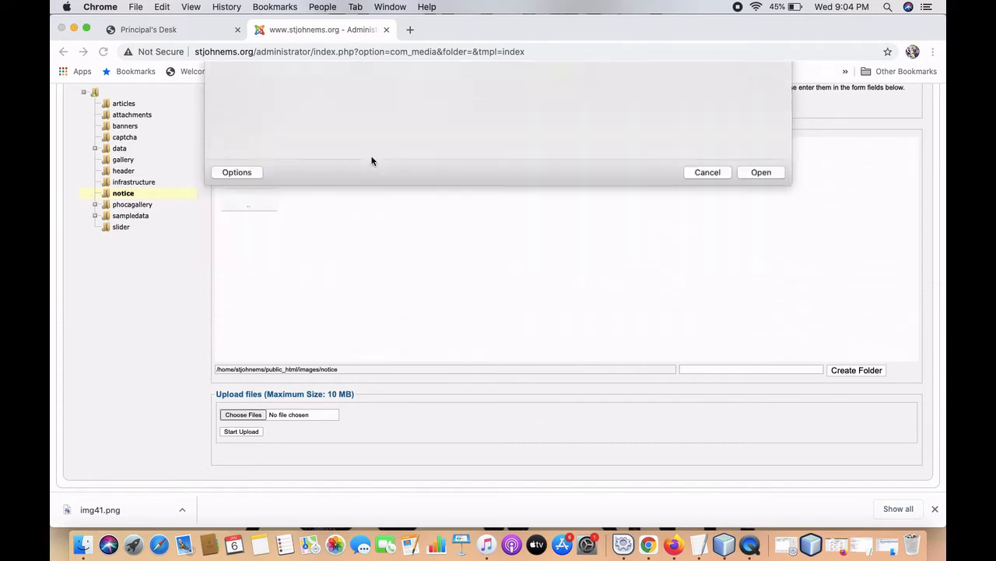
pyautogui.click(248, 431)
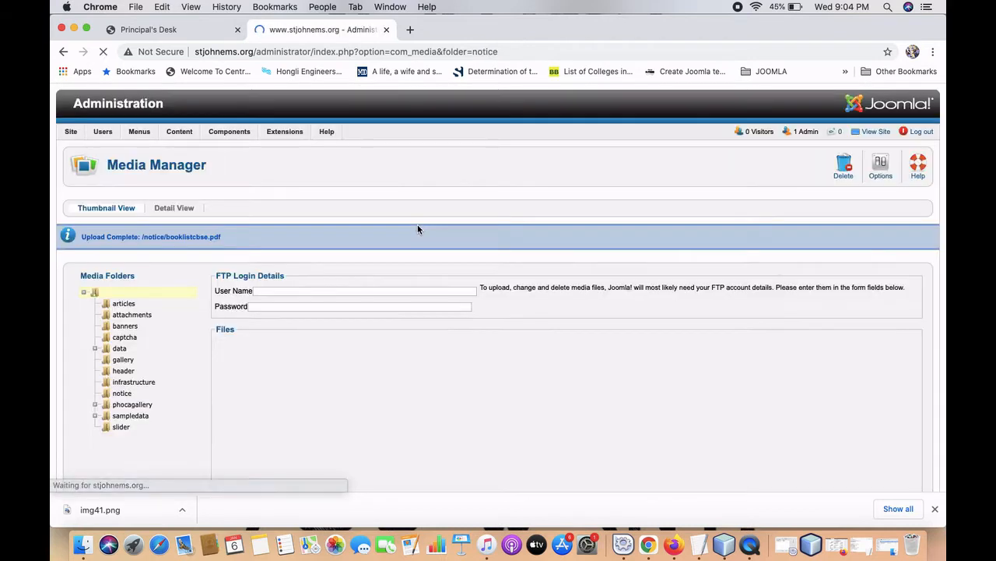
# Check the upload confirmation path images/notice/booklistcbse.pdf.
pyautogui.scroll(-3, 417, 228)
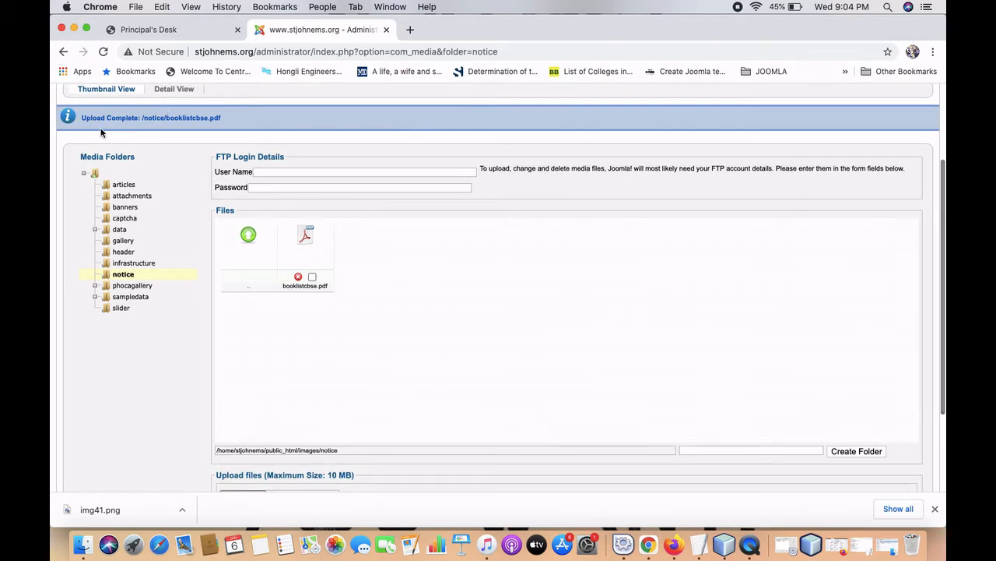
pyautogui.moveTo(85, 117); pyautogui.dragTo(231, 120)
pyautogui.click(232, 124)
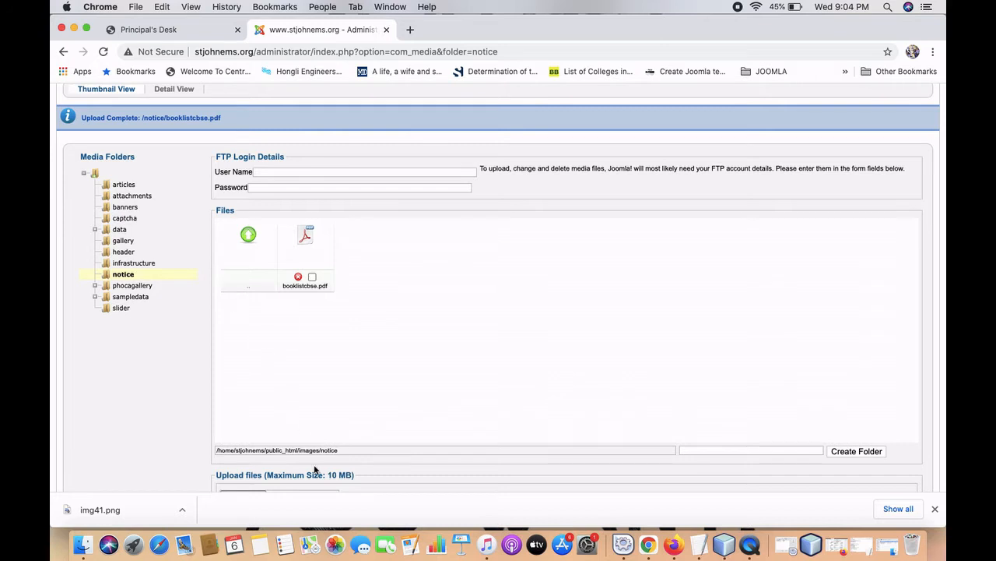
pyautogui.moveTo(298, 450); pyautogui.dragTo(346, 450)
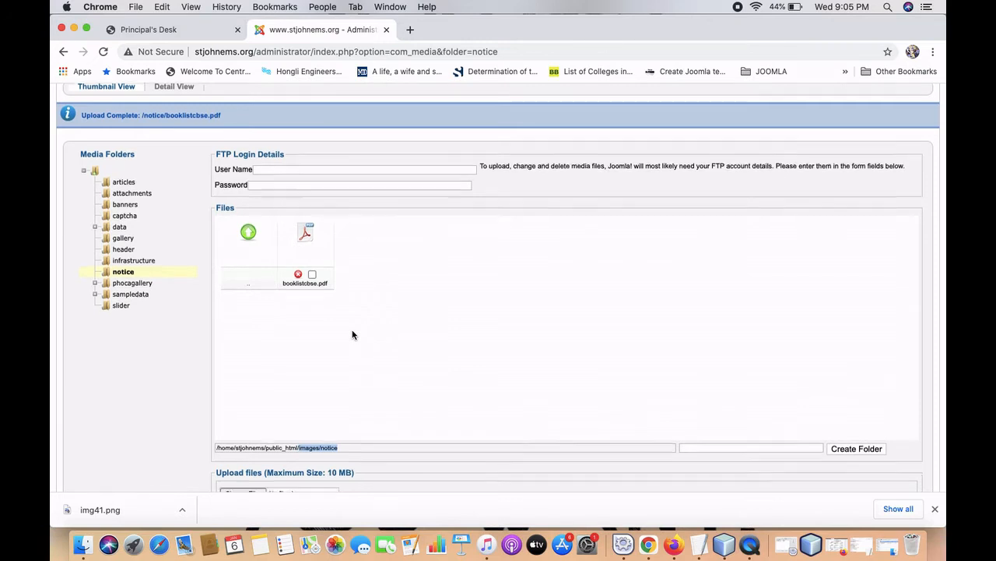
pyautogui.scroll(-3, 351, 335)
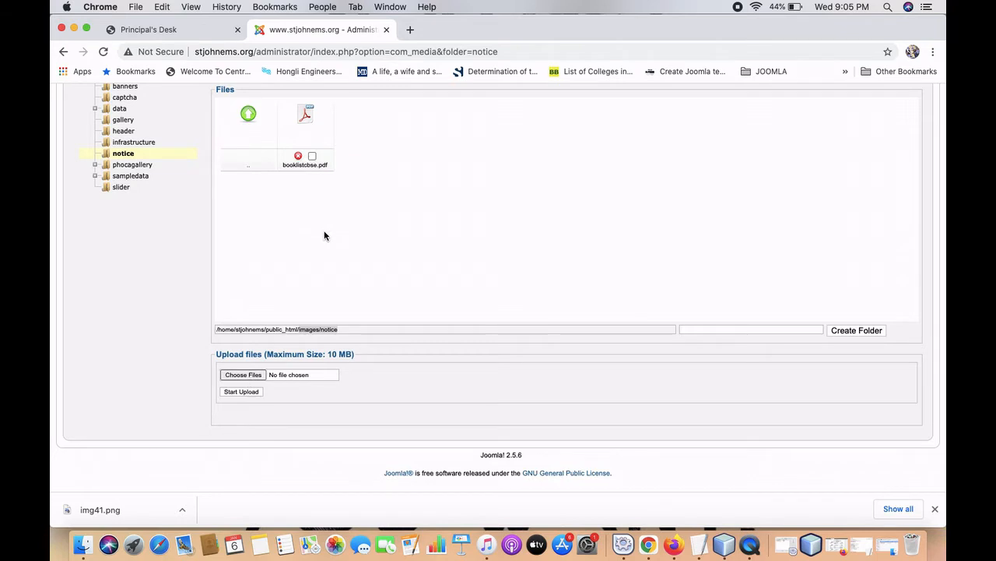
pyautogui.scroll(4, 324, 236)
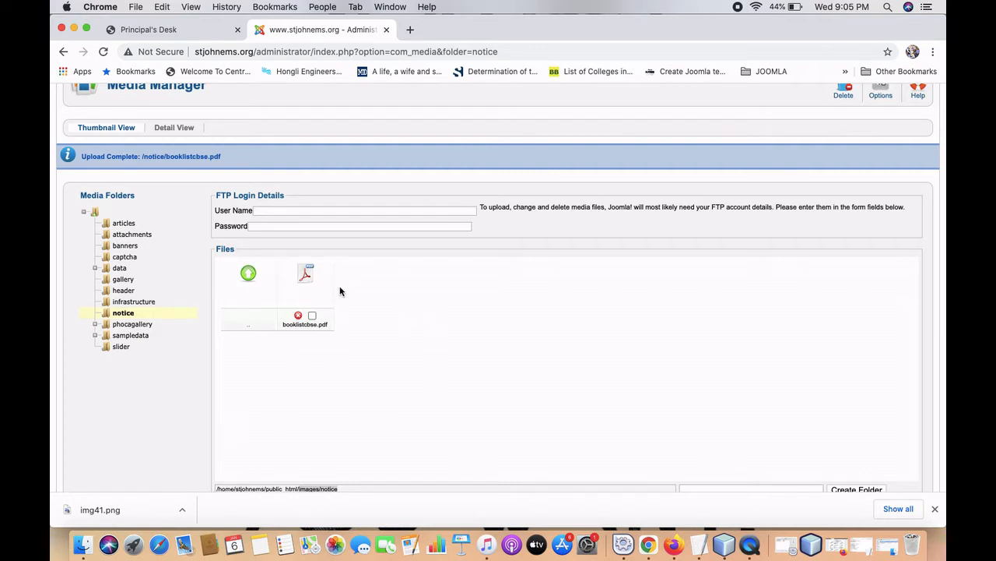
pyautogui.scroll(3, 395, 299)
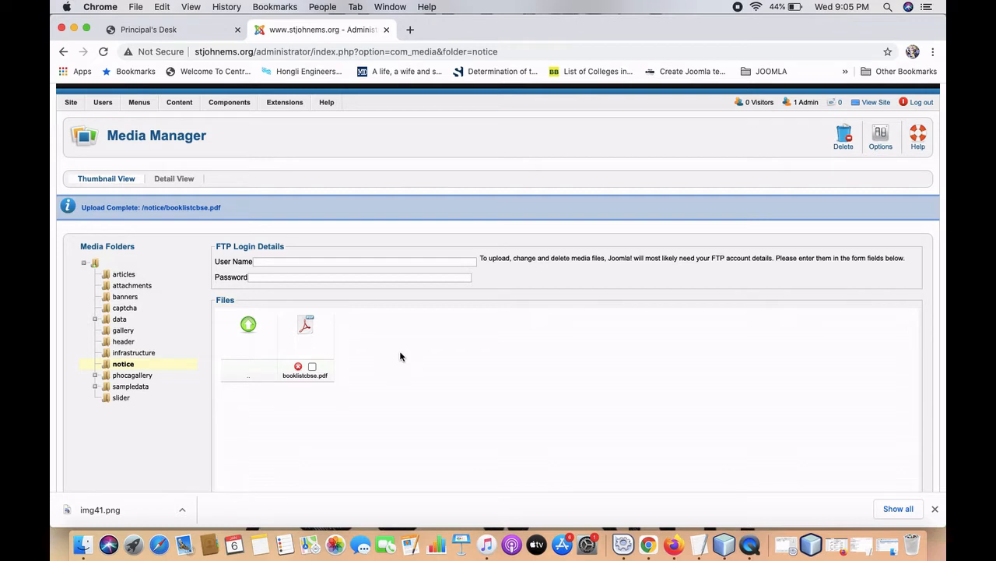
pyautogui.moveTo(283, 109)
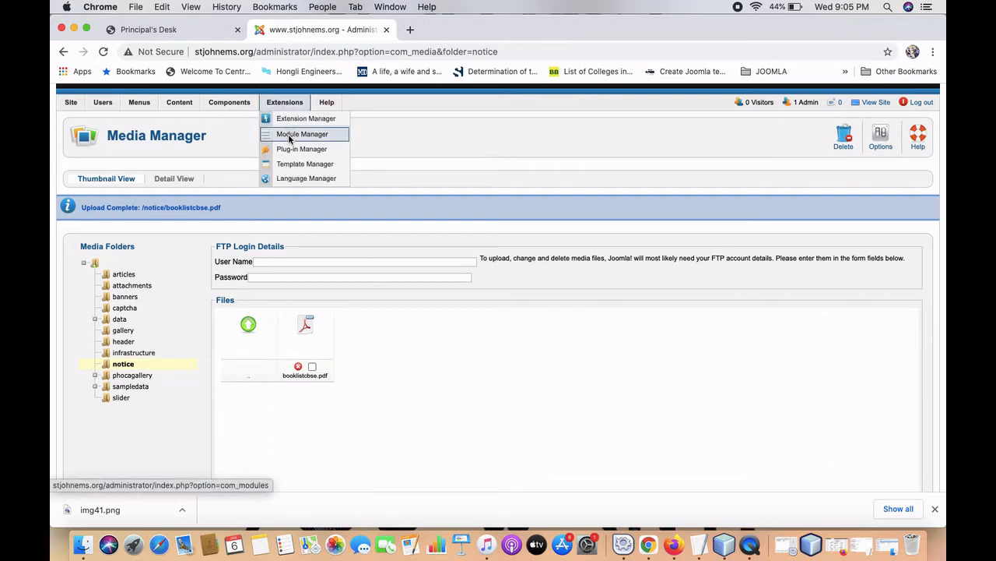
# Filter the site modules by 'notice' and open the notice board module for editing.
pyautogui.click(290, 138)
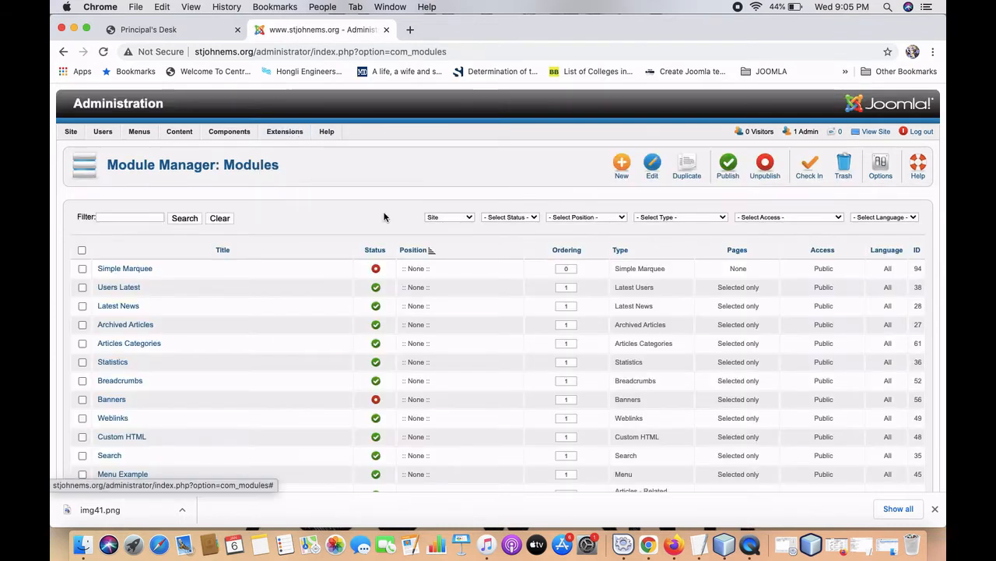
pyautogui.click(141, 216)
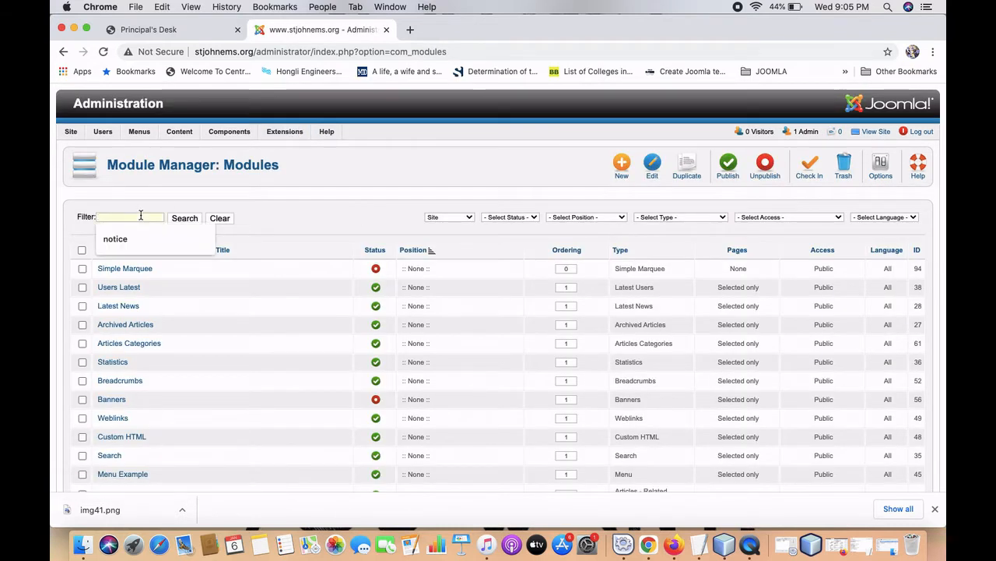
pyautogui.write('notice')
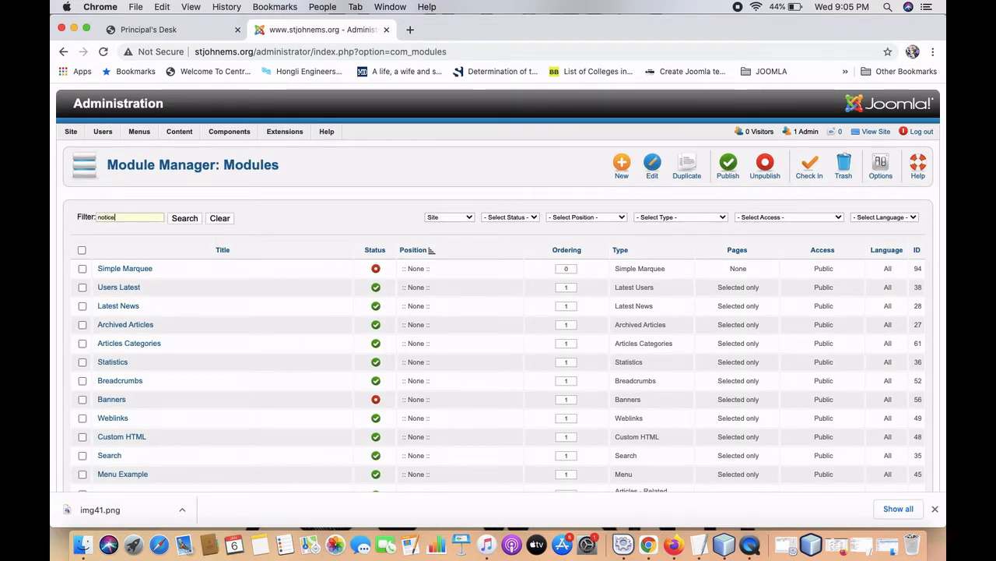
pyautogui.click(183, 218)
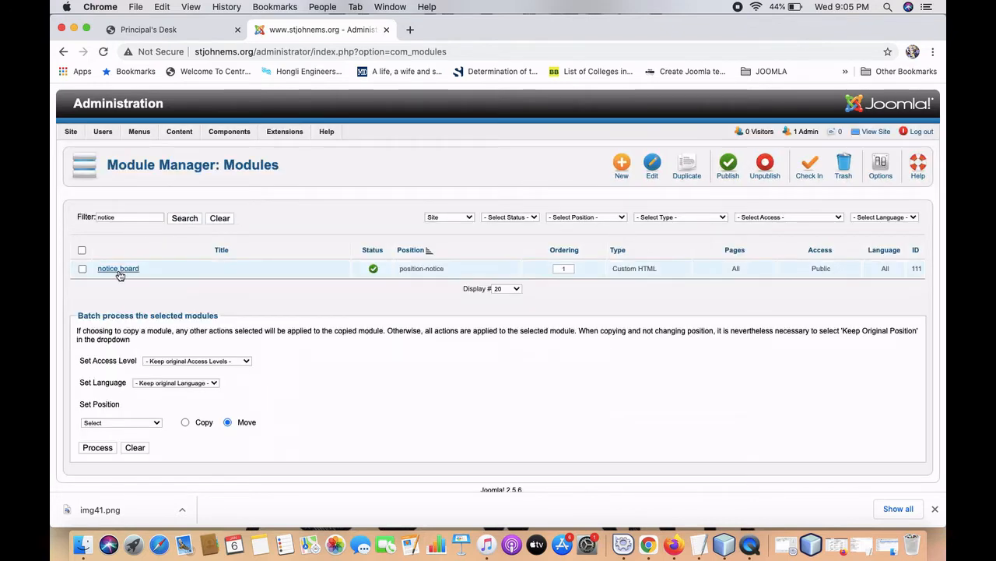
pyautogui.click(131, 276)
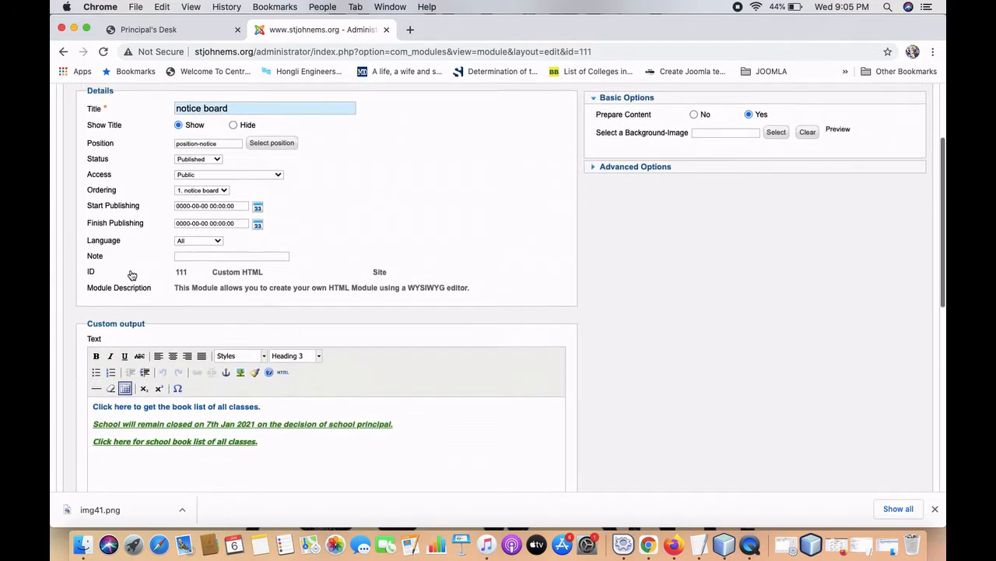
pyautogui.scroll(-6, 131, 275)
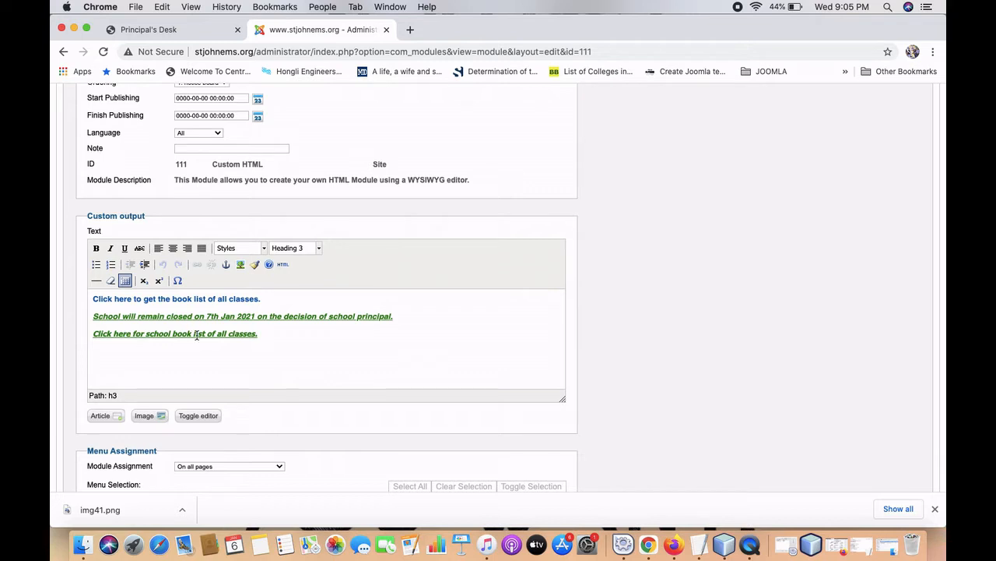
# Replace the third notice line with 'Click here for school's book list.' and select it.
pyautogui.click(268, 333)
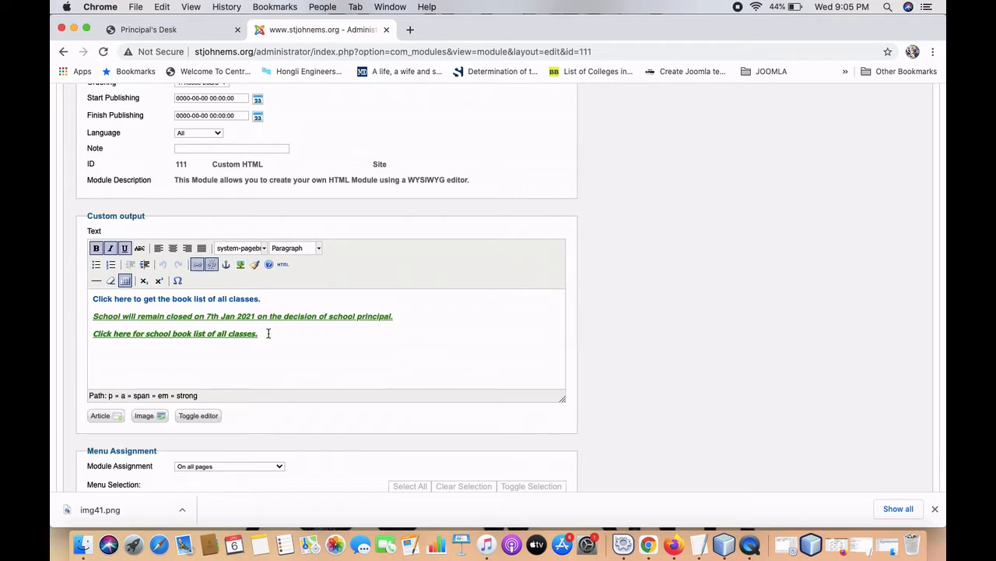
pyautogui.press('Return')
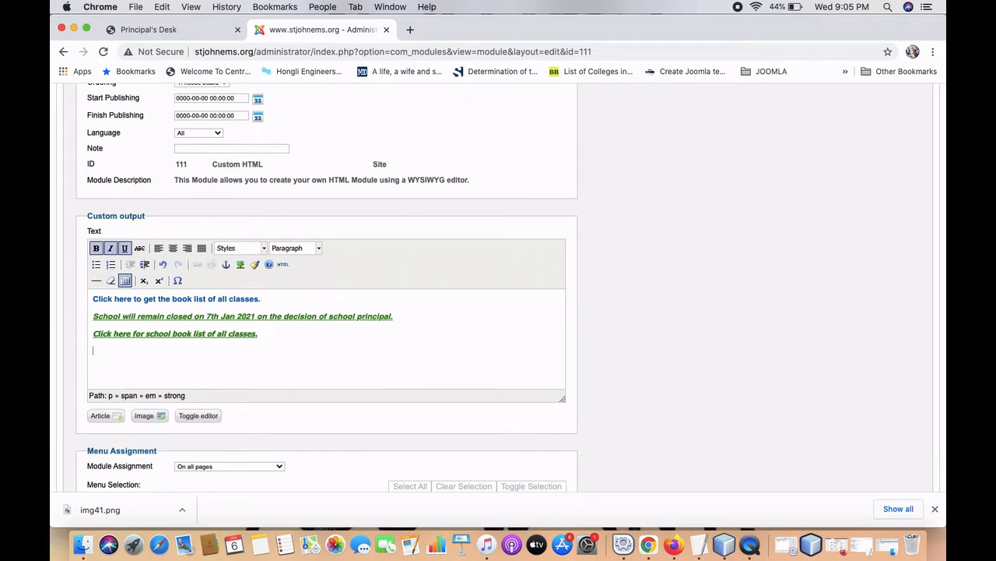
pyautogui.press('Up')
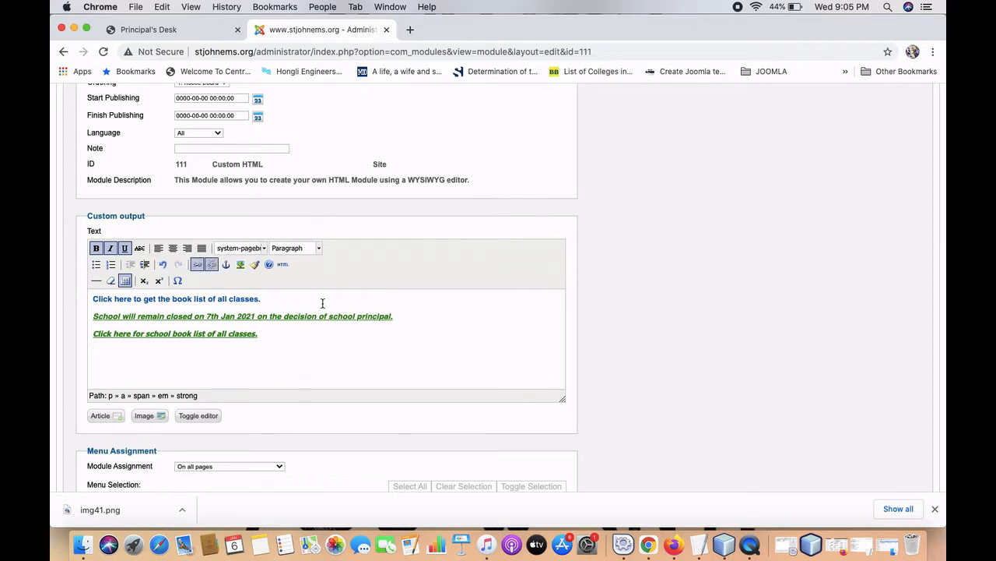
pyautogui.click(267, 333)
pyautogui.press('BackSpace')
pyautogui.press('BackSpace')
pyautogui.press('BackSpace')
pyautogui.press('BackSpace')
pyautogui.press('BackSpace')
pyautogui.press('BackSpace')
pyautogui.press('BackSpace')
pyautogui.press('BackSpace')
pyautogui.press('BackSpace')
pyautogui.press('BackSpace')
pyautogui.press('BackSpace')
pyautogui.press('BackSpace')
pyautogui.press('BackSpace')
pyautogui.write('school')
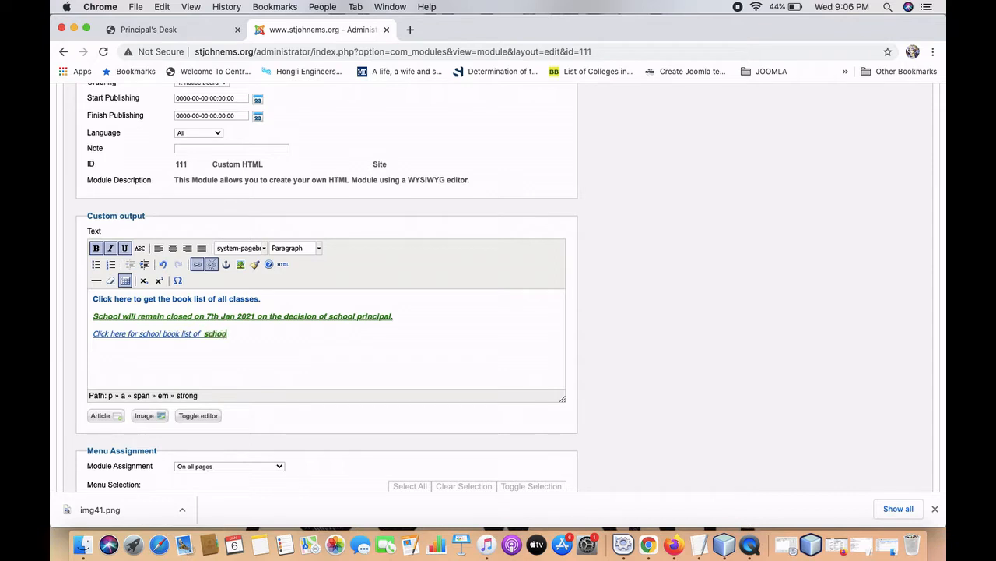
pyautogui.tripleClick(231, 332)
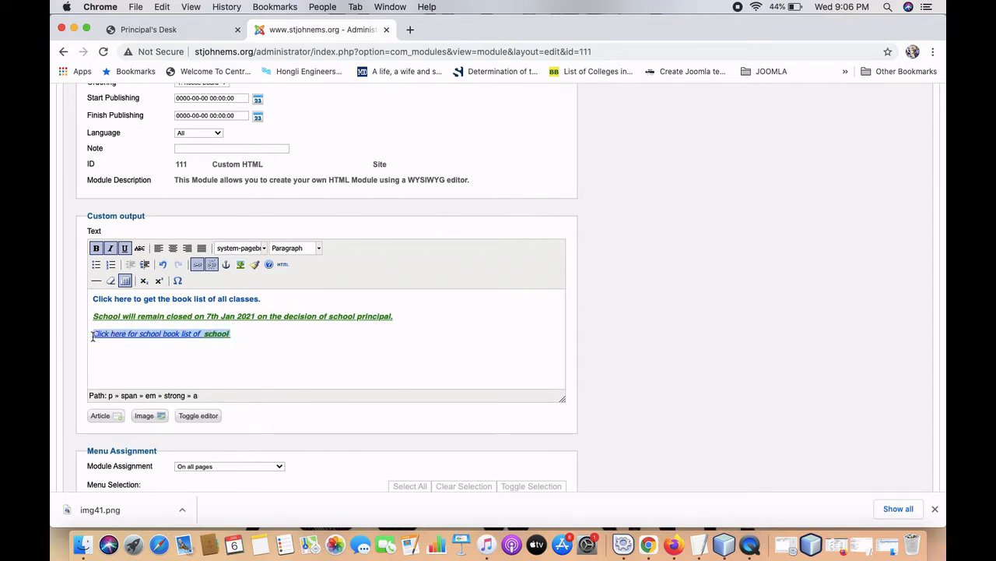
pyautogui.press('BackSpace')
pyautogui.write('d')
pyautogui.press('BackSpace')
pyautogui.write('Clie')
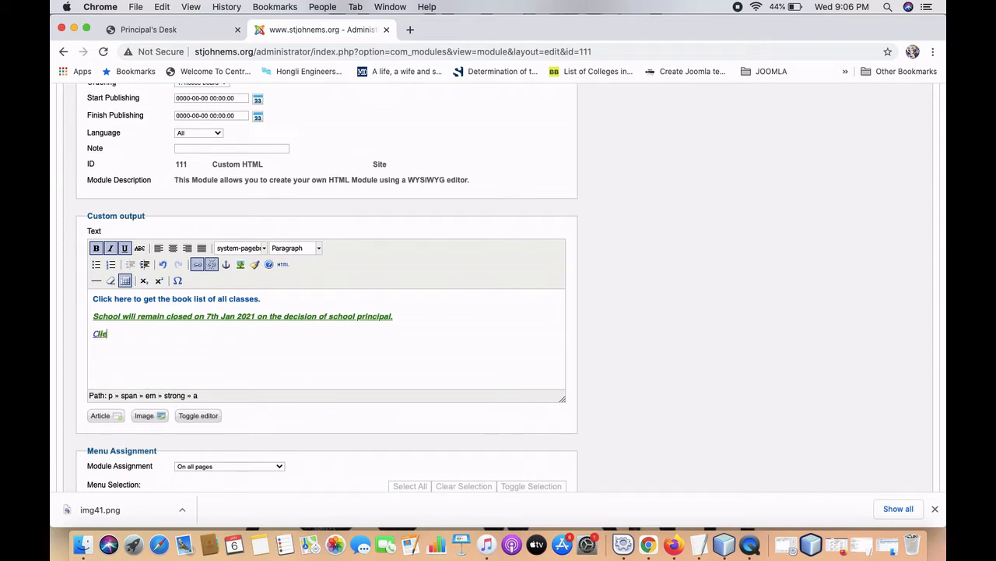
pyautogui.press('BackSpace')
pyautogui.press('BackSpace')
pyautogui.press('BackSpace')
pyautogui.press('BackSpace')
pyautogui.write("Click here for school's book list.")
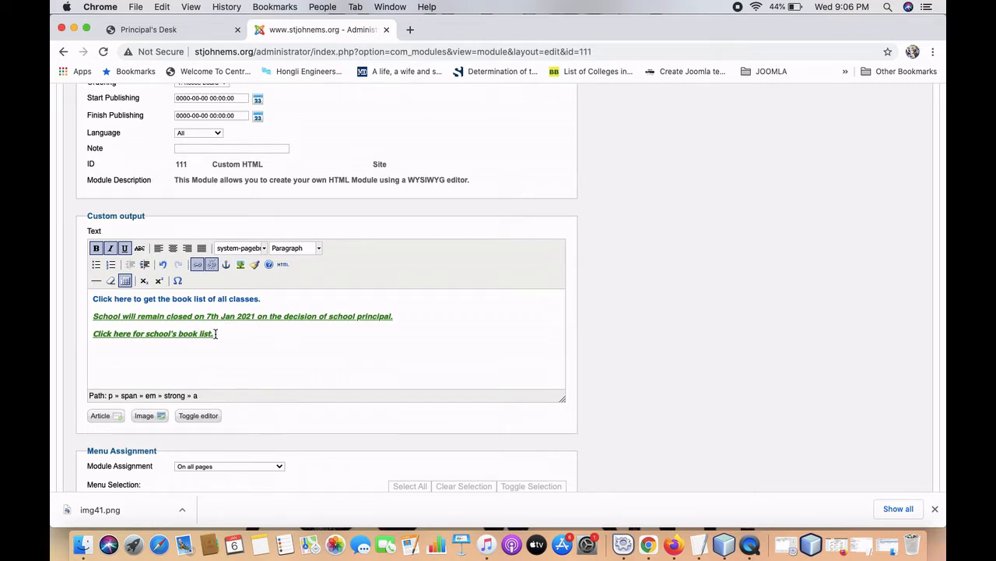
pyautogui.moveTo(215, 333); pyautogui.dragTo(92, 334)
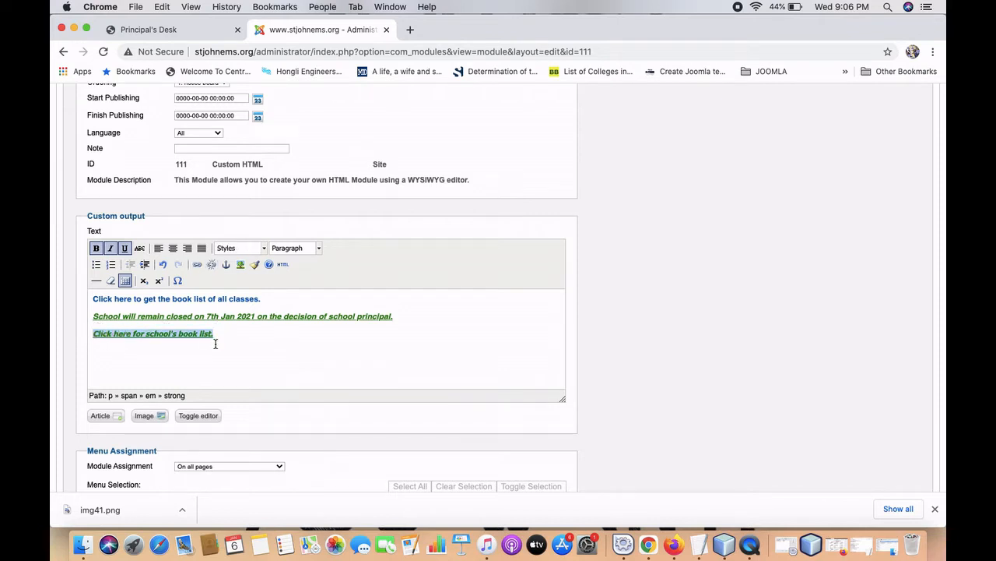
# Link the line to images/notice/booklistcbse.pdf, opening in a new window, titled Book List, then save.
pyautogui.click(200, 265)
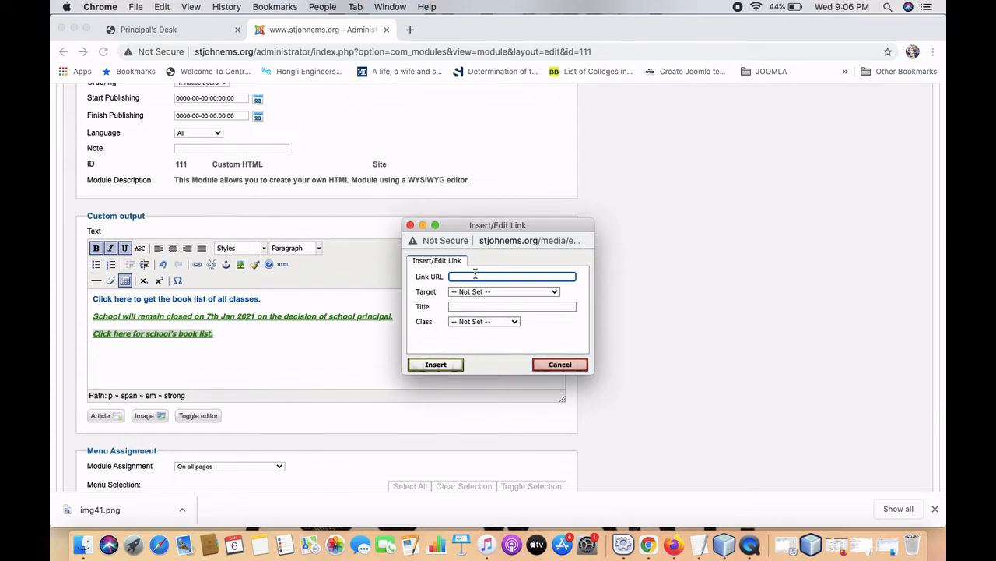
pyautogui.write('imag')
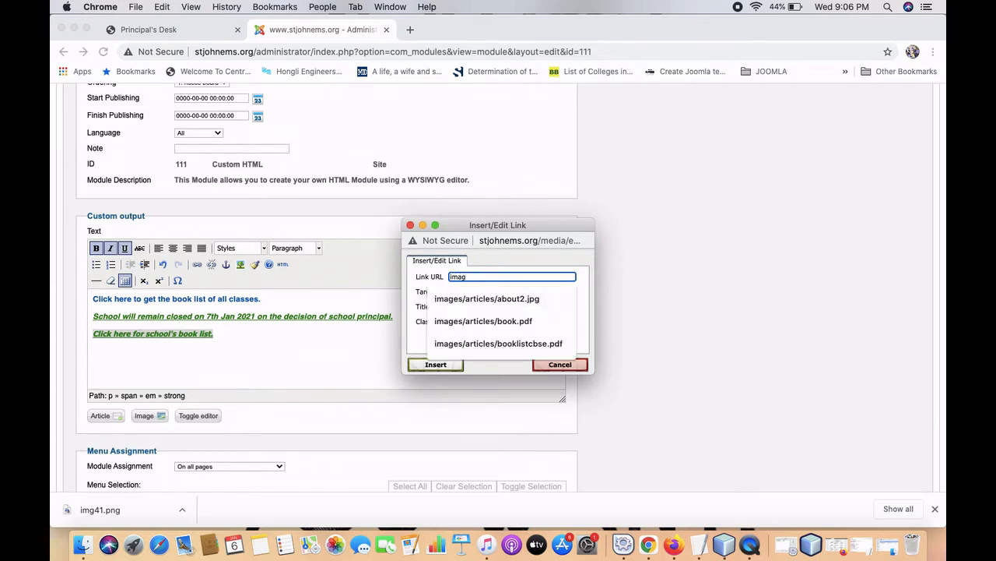
pyautogui.write('es/notice')
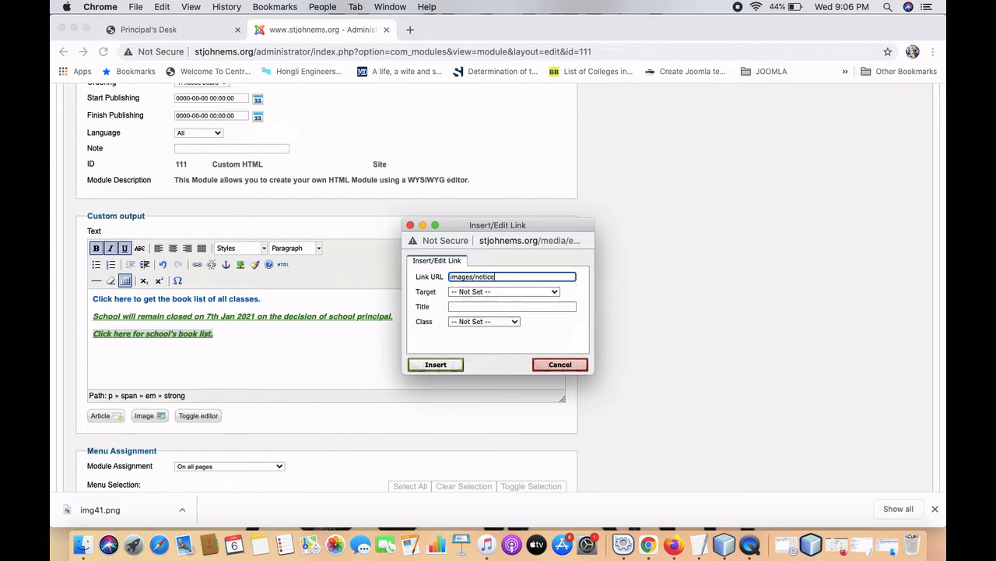
pyautogui.write('/booklistcbse.pdf')
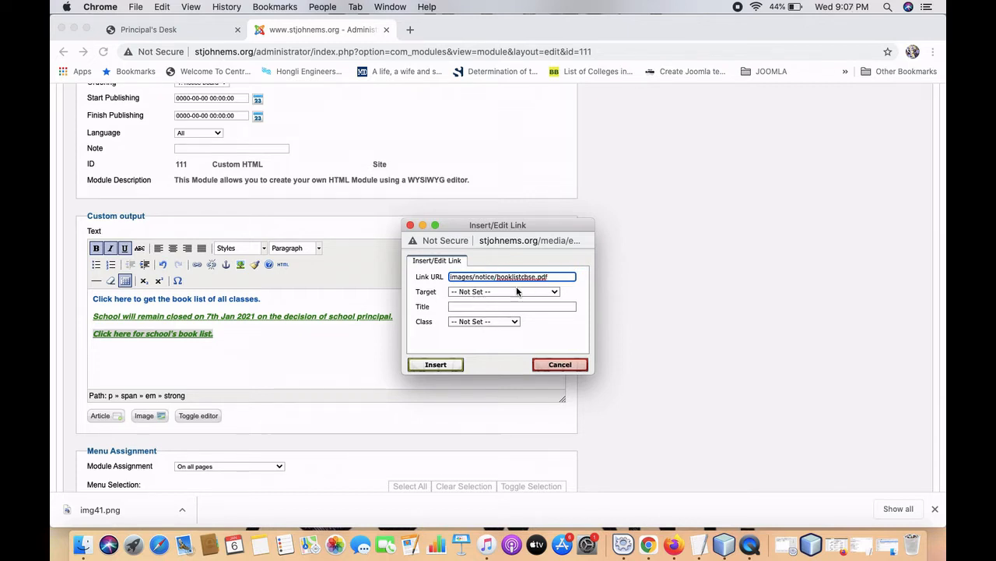
pyautogui.click(536, 292)
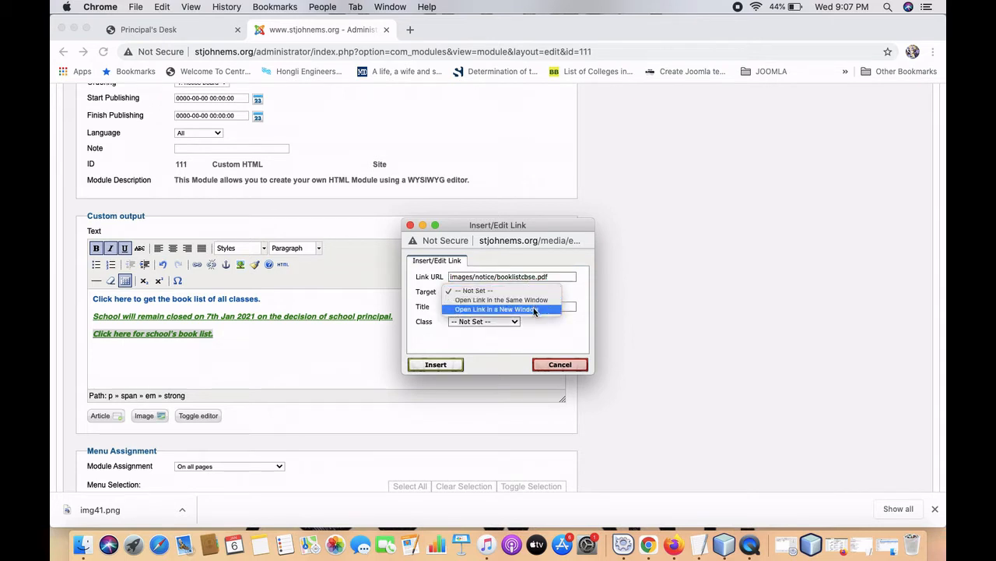
pyautogui.click(536, 310)
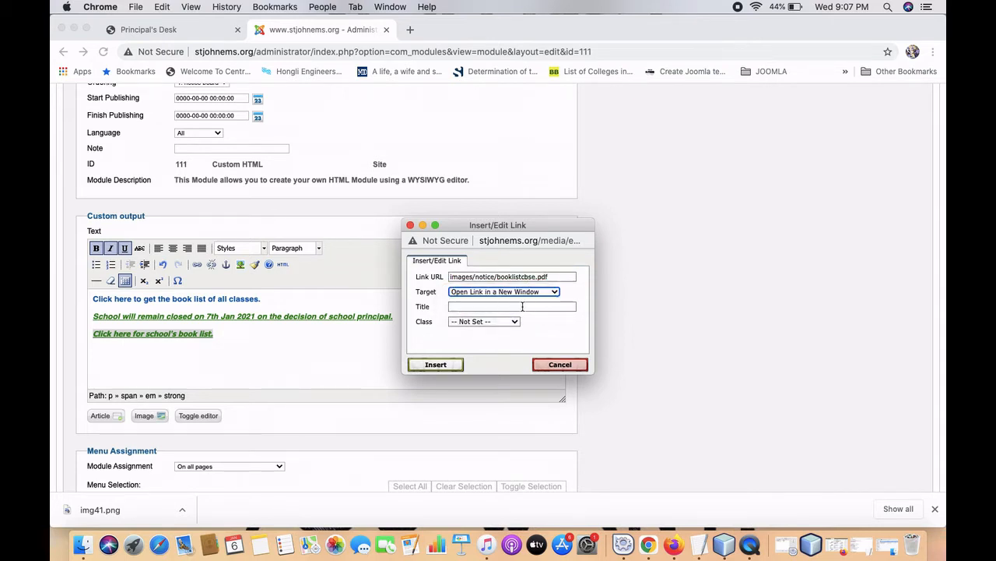
pyautogui.click(523, 306)
pyautogui.write('B')
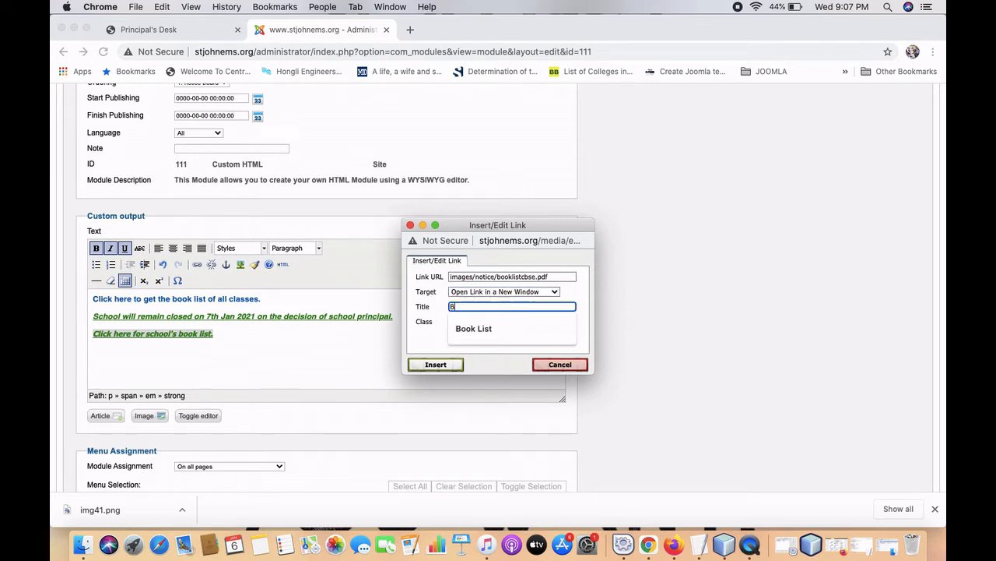
pyautogui.write('ook List')
pyautogui.click(520, 348)
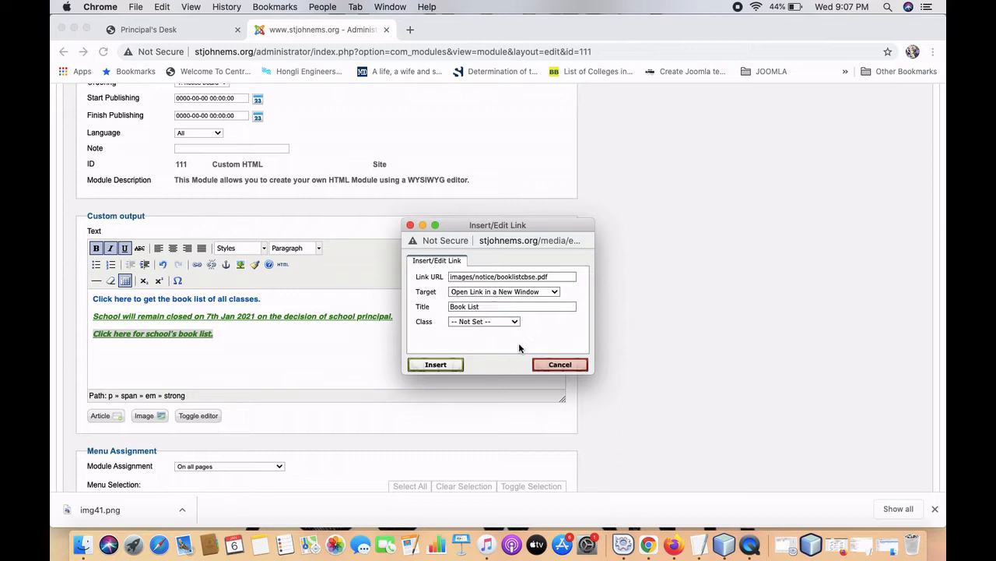
pyautogui.click(457, 363)
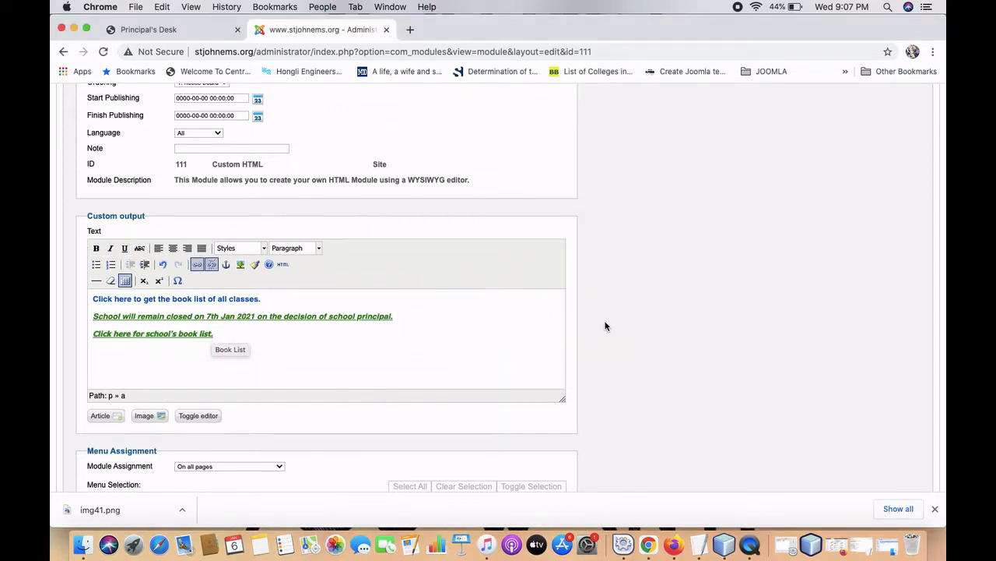
pyautogui.scroll(5, 605, 327)
pyautogui.click(704, 165)
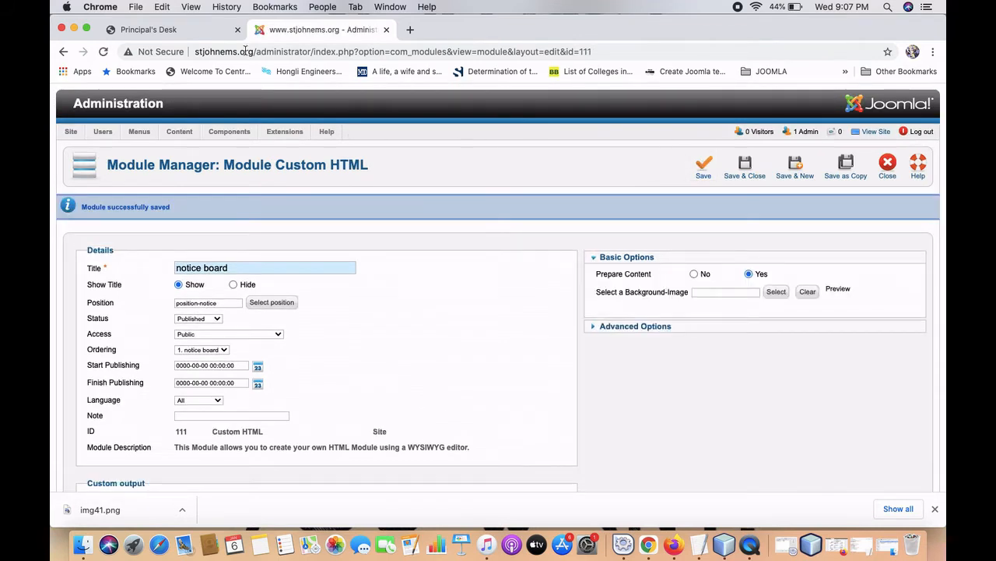
# Reload the Principal's Desk page and open the Notice Board's new book-list link to show booklistcbse.pdf.
pyautogui.click(195, 33)
pyautogui.scroll(5, 192, 117)
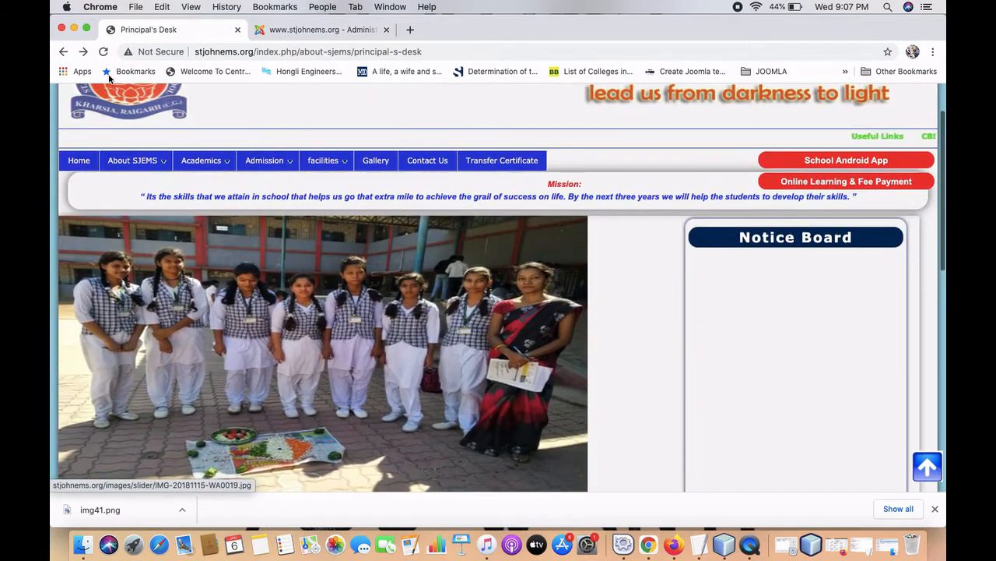
pyautogui.click(104, 53)
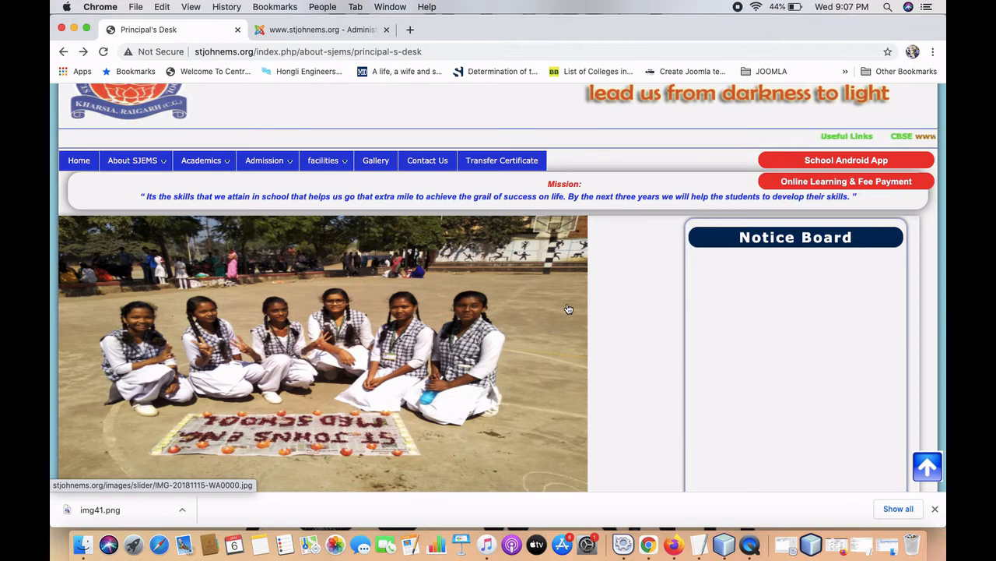
pyautogui.scroll(-5, 568, 309)
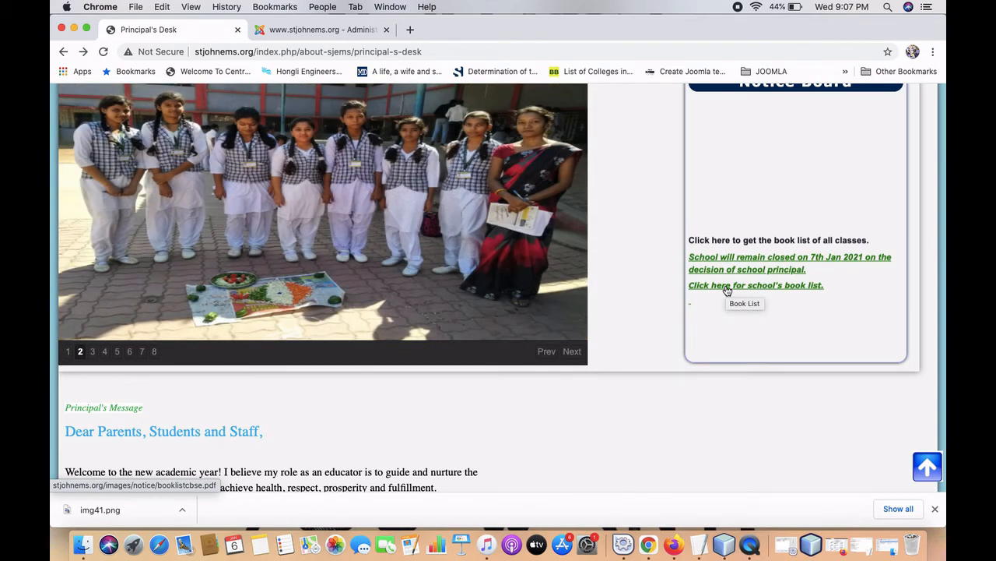
pyautogui.click(727, 288)
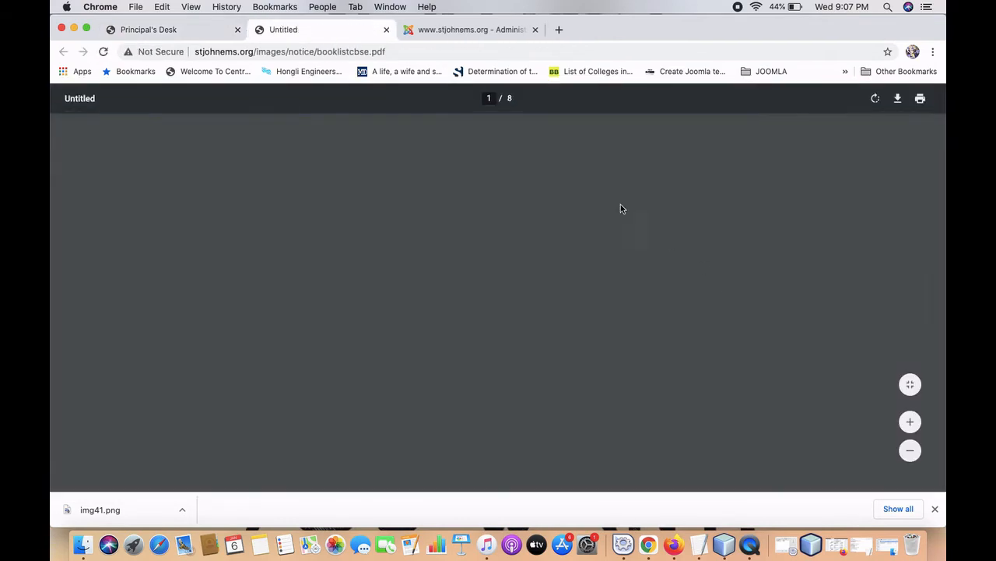
# Scroll through the 8-page 2020-21 book list PDF and back, then return to Principal's Desk.
pyautogui.scroll(-10, 614, 197)
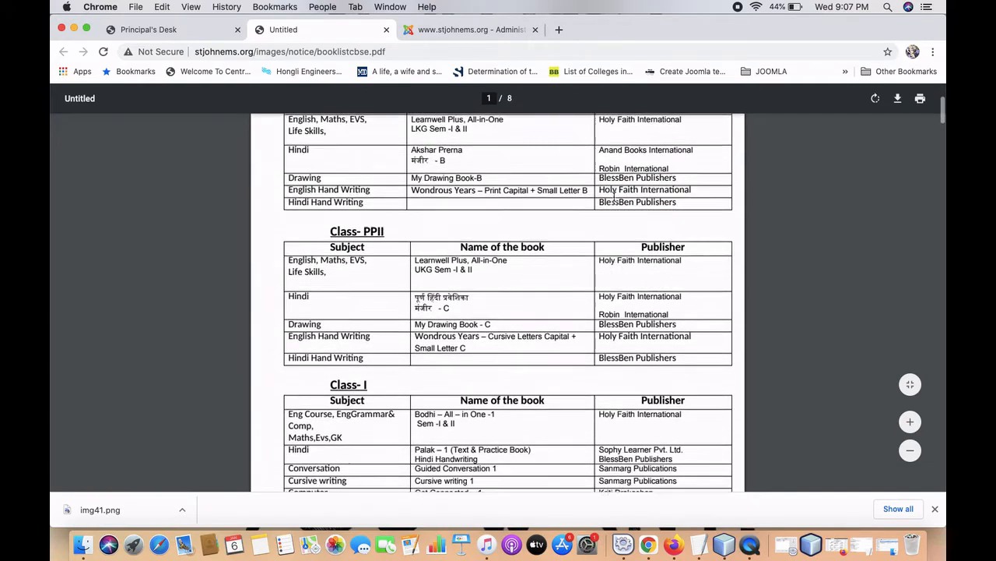
pyautogui.scroll(-12, 614, 197)
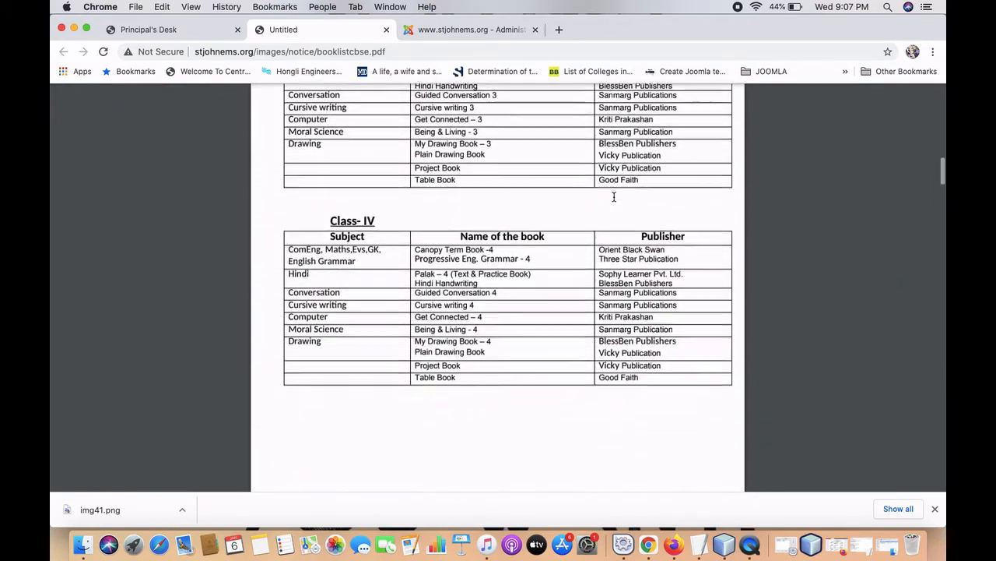
pyautogui.scroll(-15, 614, 197)
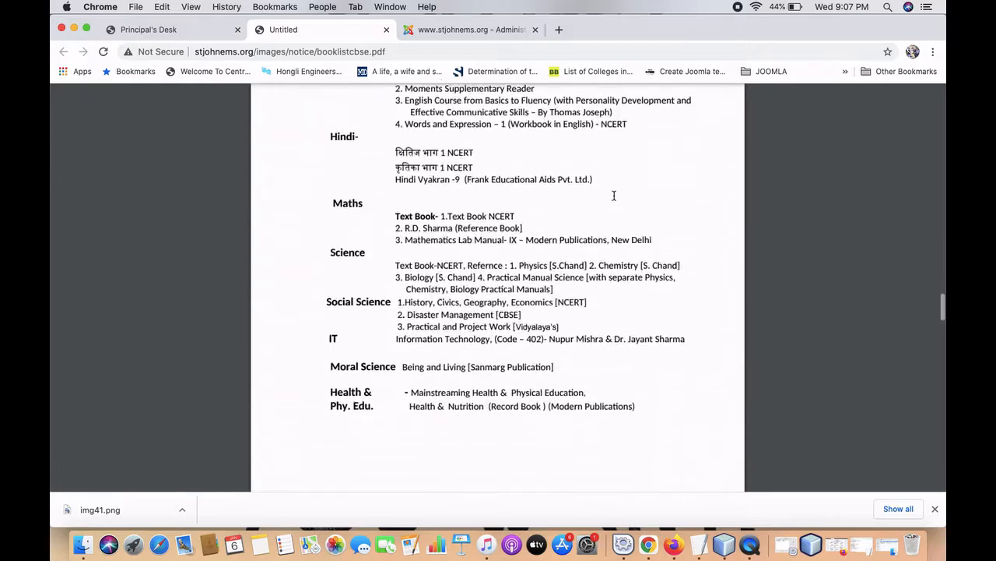
pyautogui.scroll(-10, 614, 196)
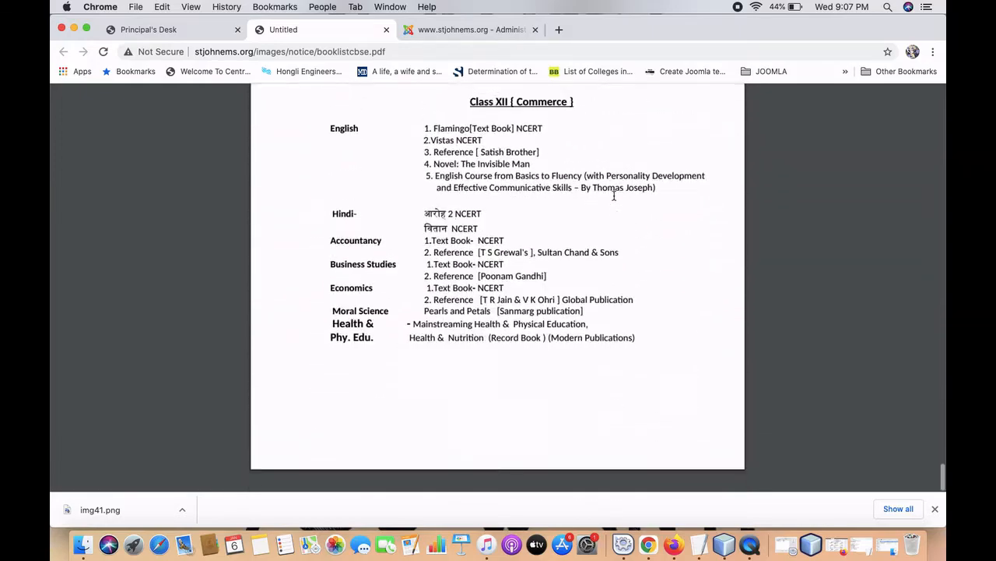
pyautogui.scroll(15, 614, 196)
pyautogui.scroll(20, 615, 197)
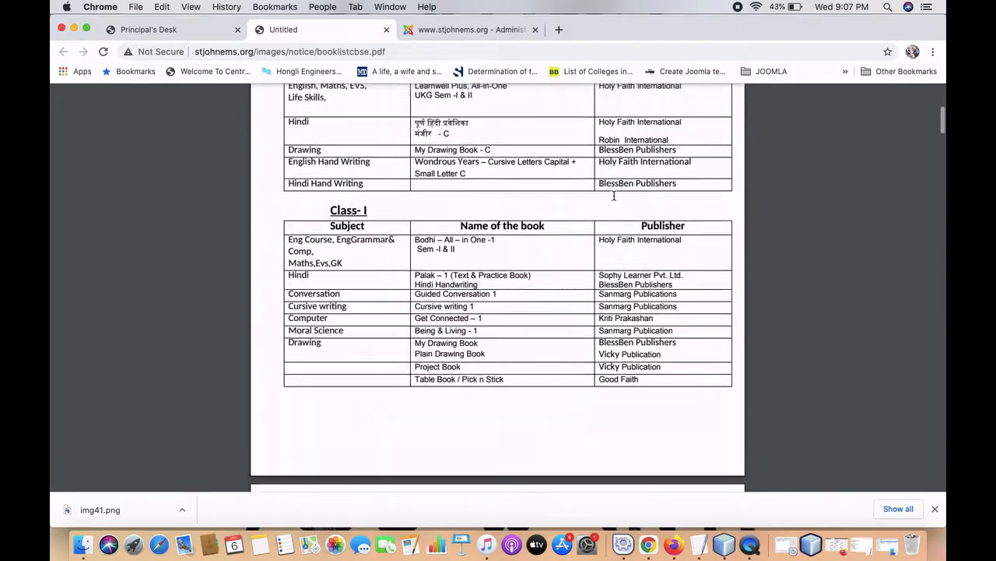
pyautogui.click(186, 31)
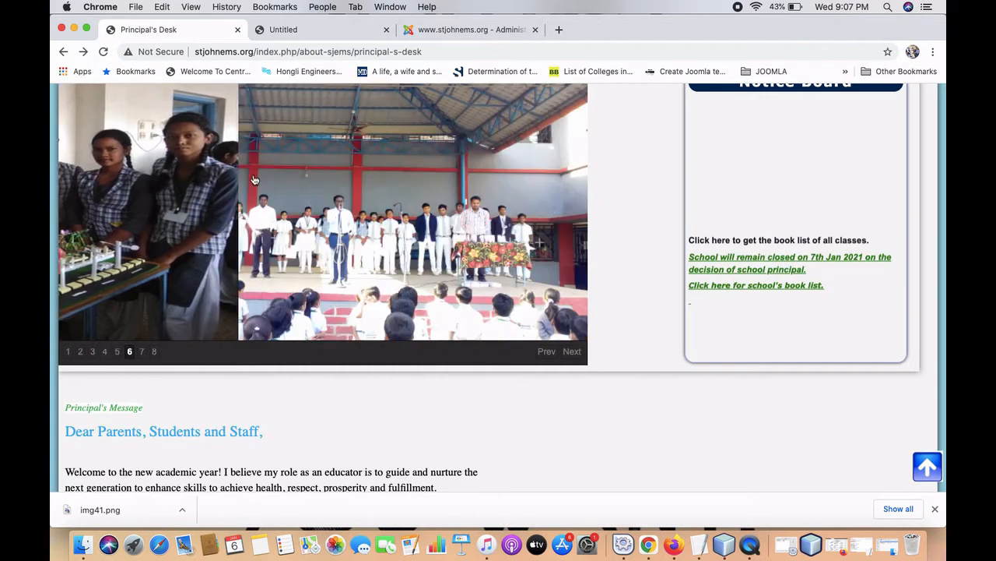
# Show the home page's Notice Board with the 7th Jan 2021 closure notice and book-list link.
pyautogui.scroll(2, 664, 263)
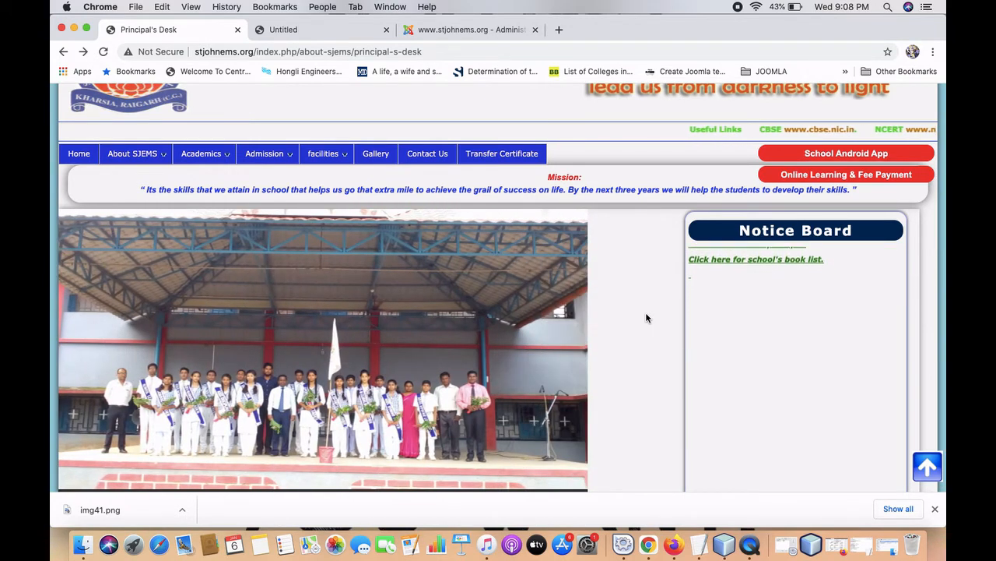
pyautogui.scroll(-1, 646, 318)
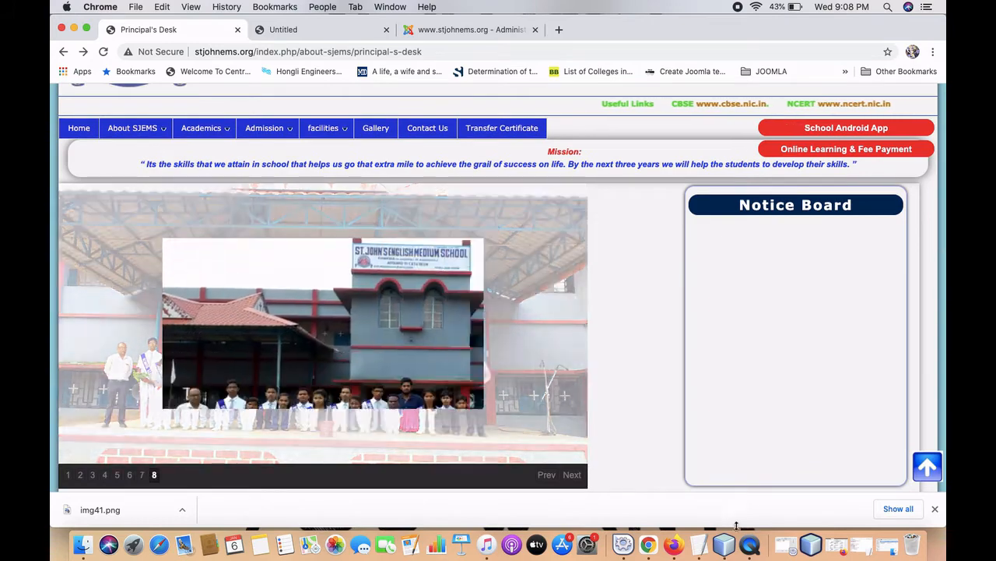
pyautogui.click(748, 537)
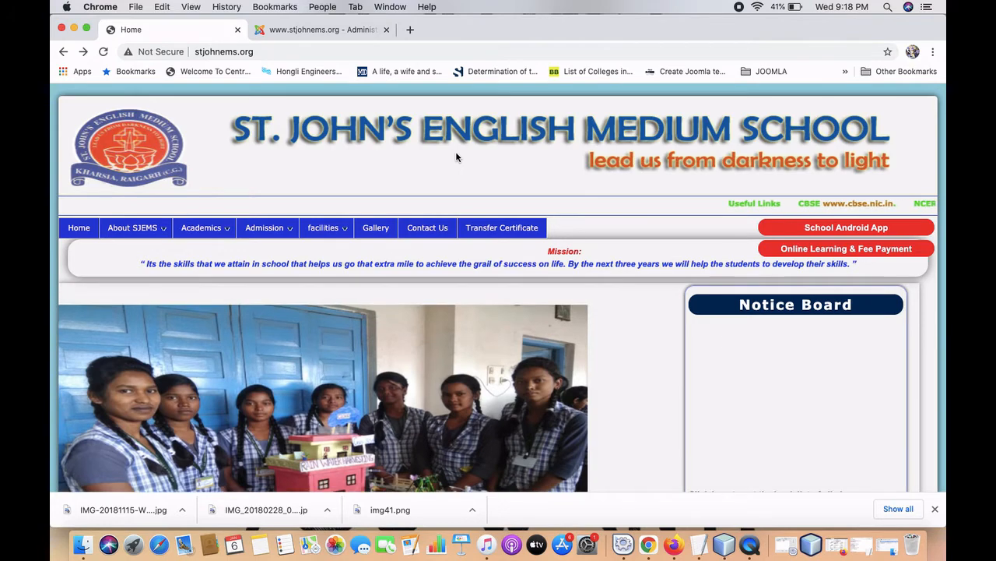
pyautogui.scroll(-3, 456, 154)
pyautogui.scroll(-2, 458, 158)
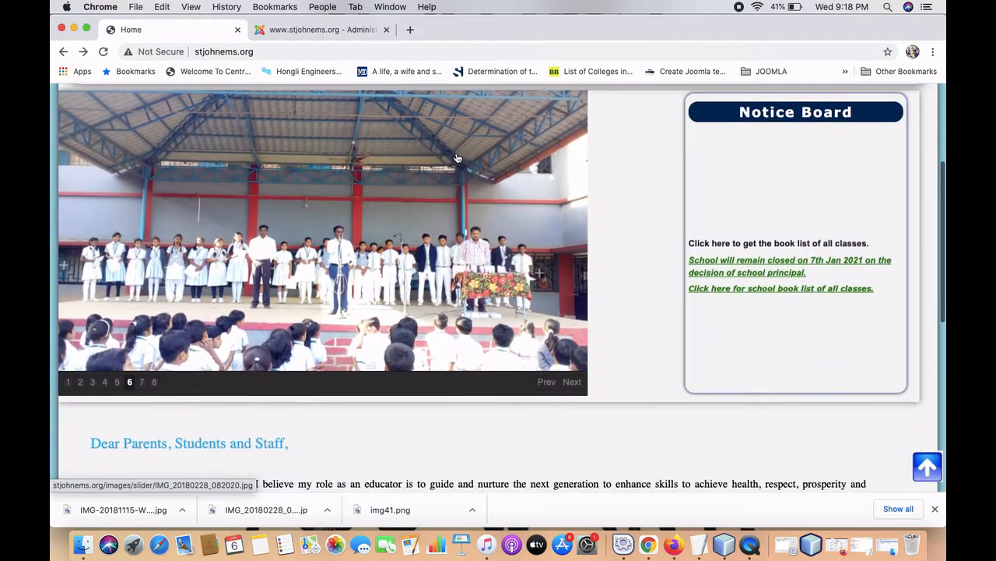
pyautogui.scroll(5, 458, 158)
pyautogui.scroll(-2, 458, 158)
pyautogui.scroll(-1, 458, 158)
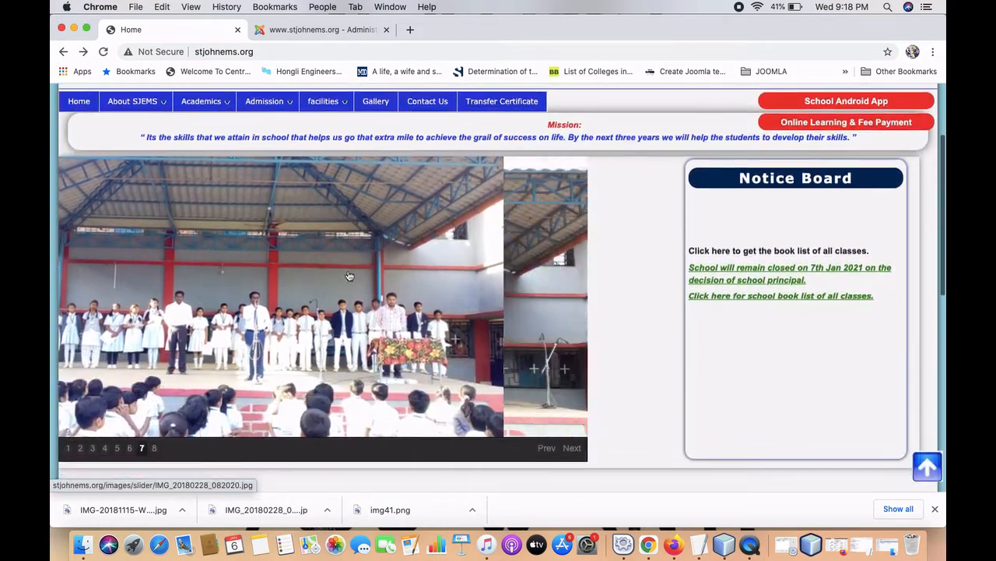
pyautogui.scroll(-1, 179, 350)
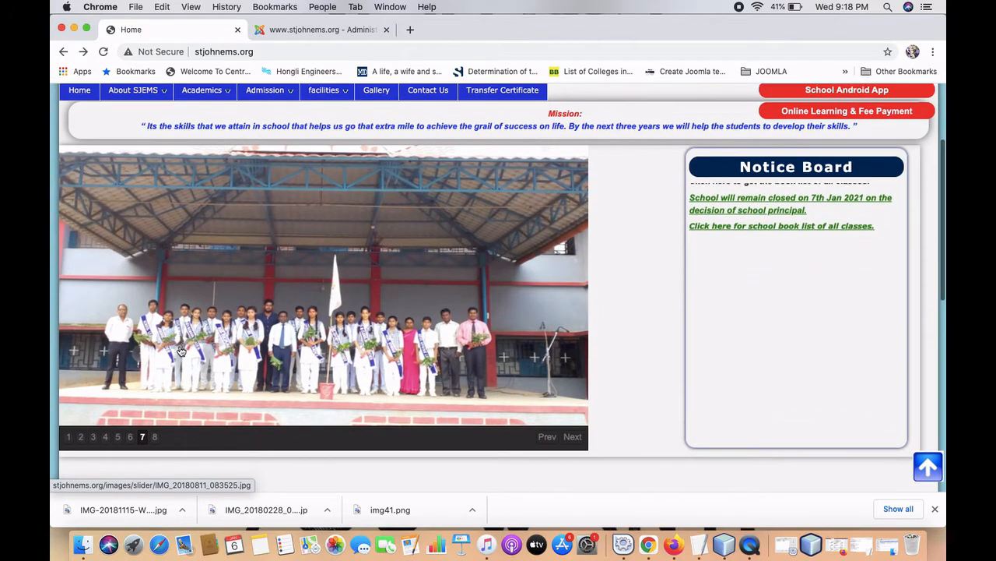
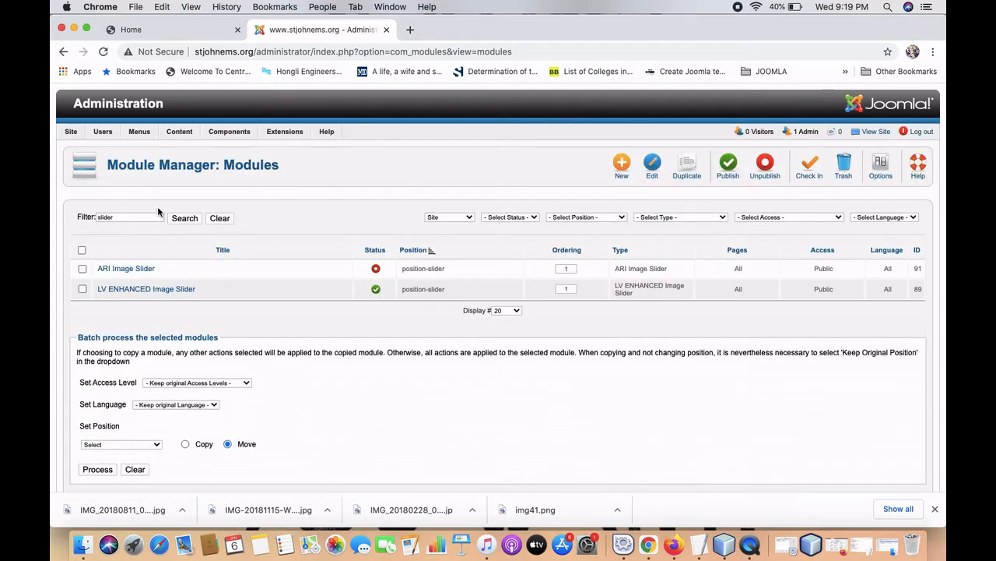
# Open Content > Media Manager, showing the slider folder's eight images.
pyautogui.moveTo(180, 133)
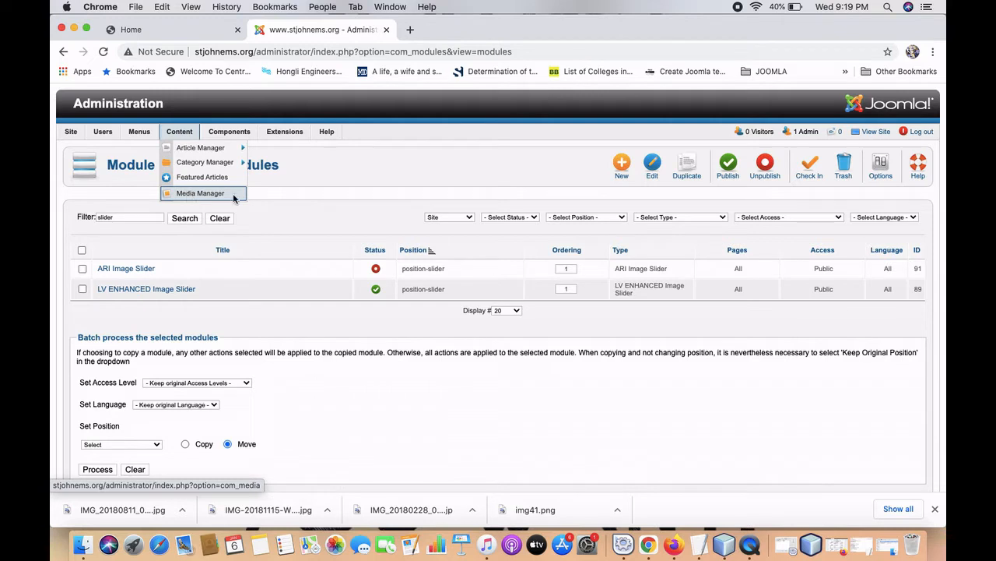
pyautogui.click(233, 193)
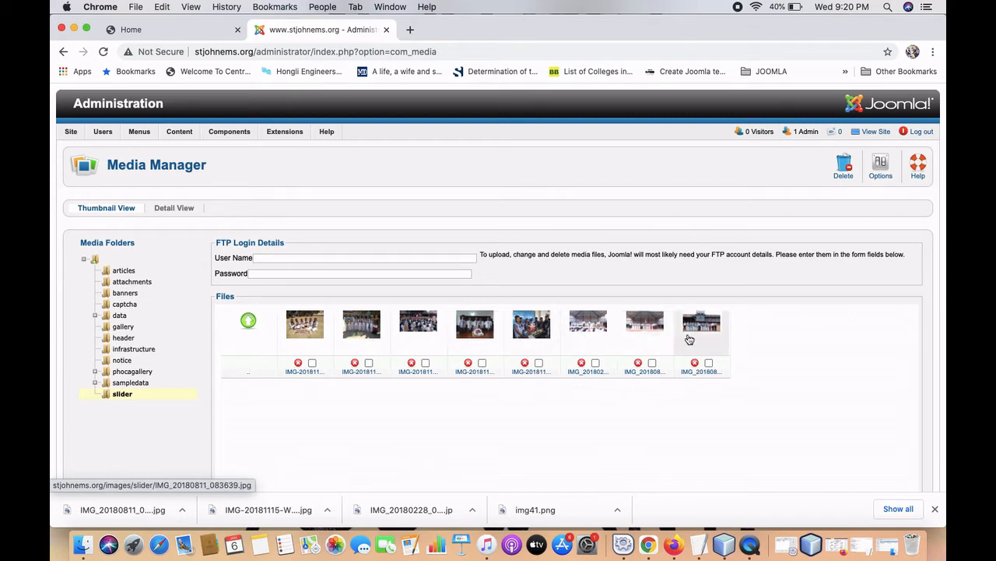
# Compare the homepage slideshow with the Media Manager's slider images, ending on the school home page.
pyautogui.click(210, 30)
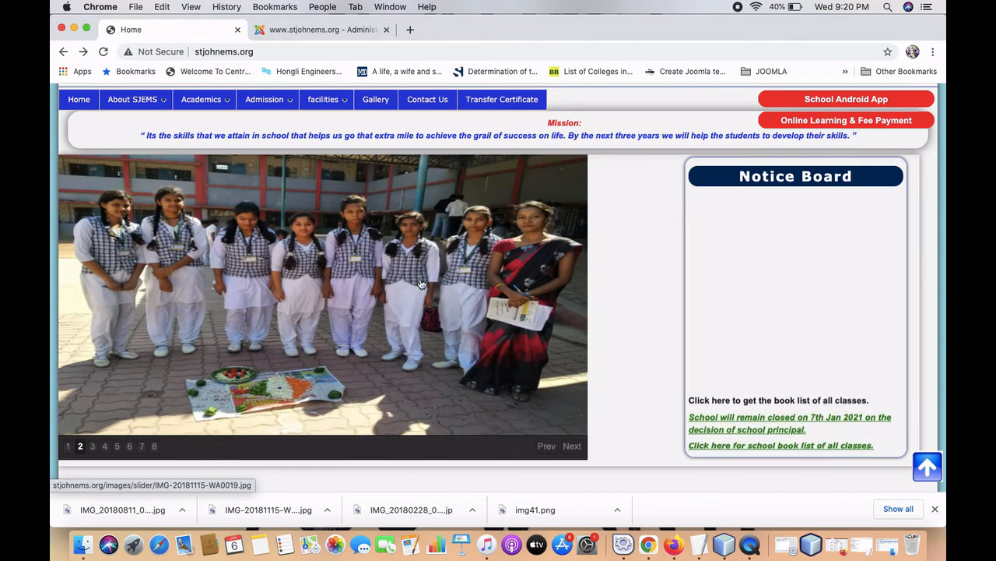
pyautogui.click(326, 32)
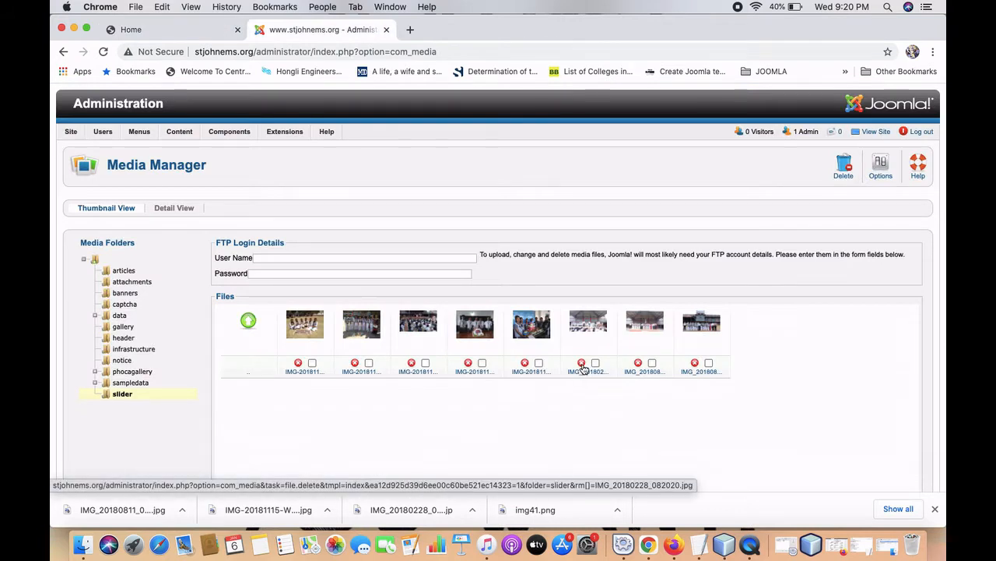
pyautogui.scroll(-2, 585, 409)
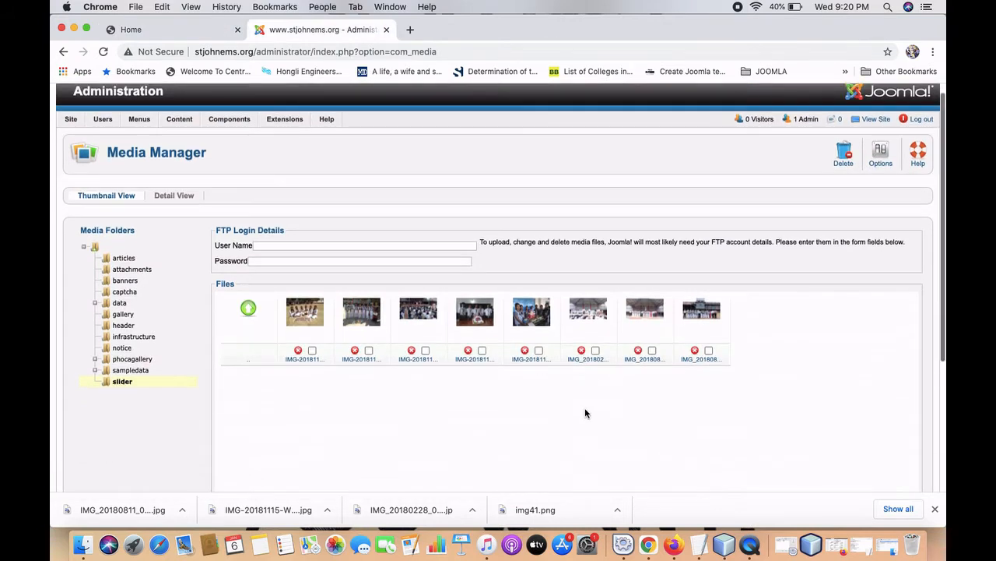
pyautogui.scroll(-3, 586, 414)
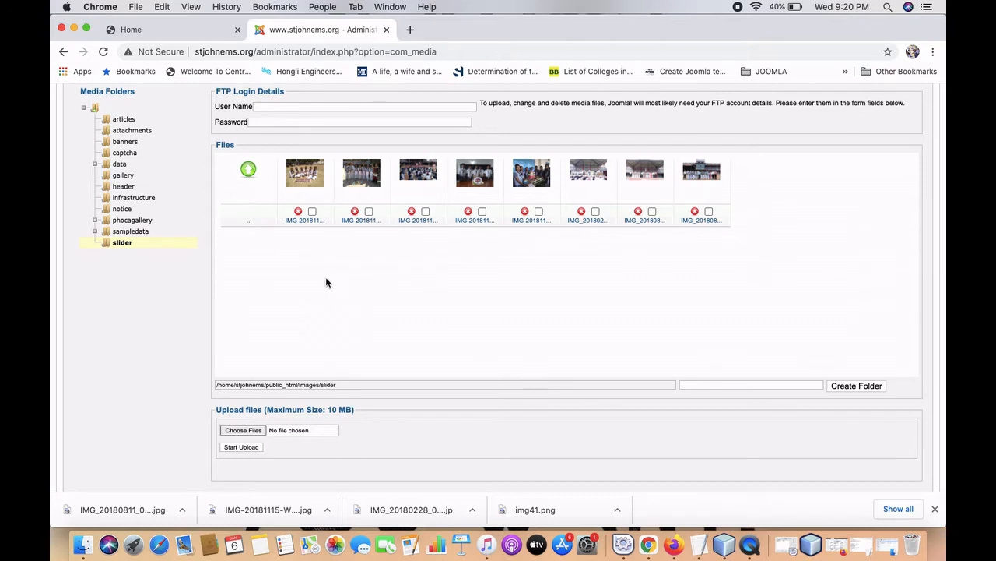
pyautogui.click(154, 35)
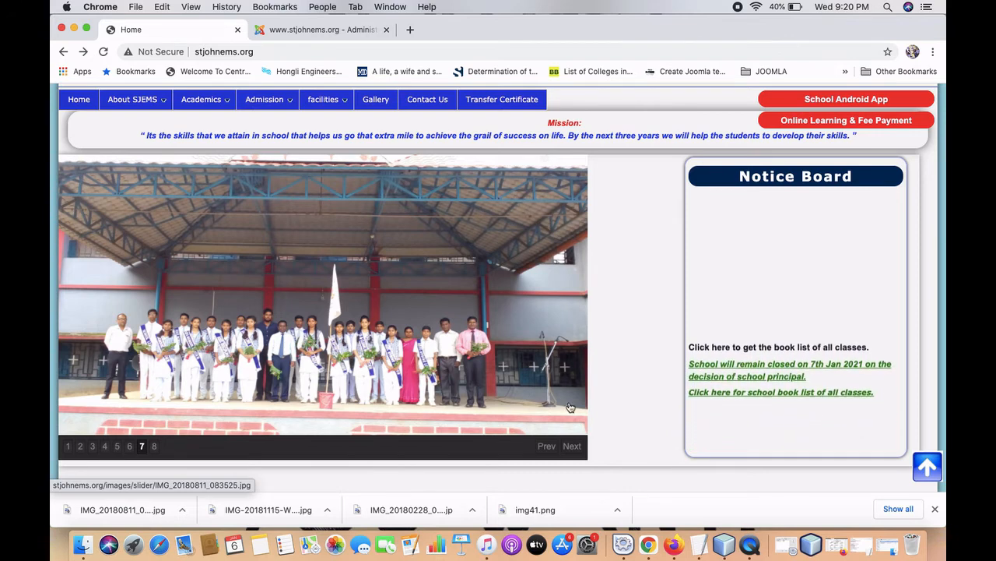
# Inspect the slideshow image to find its slider file, then return to the Media Manager.
pyautogui.rightClick(351, 264)
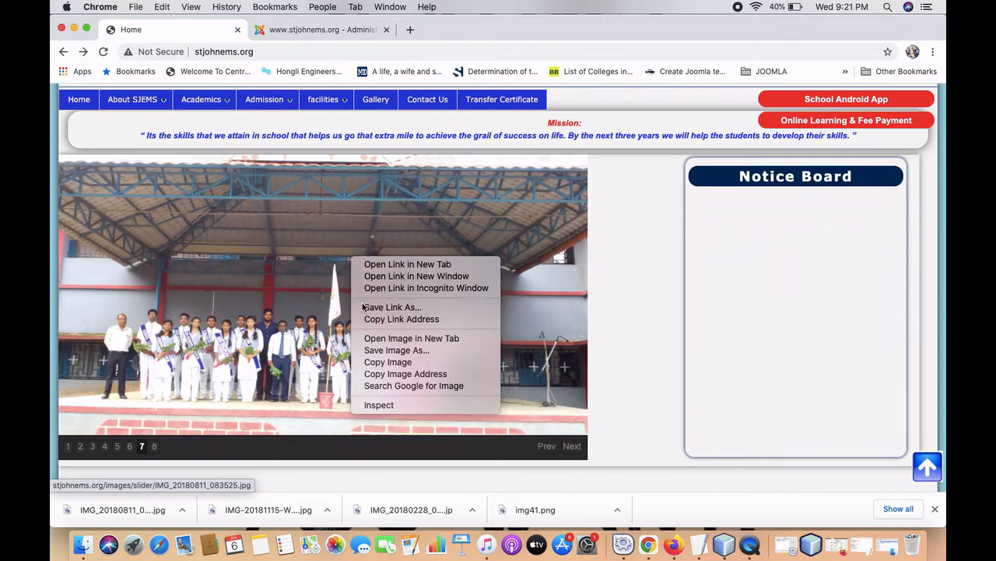
pyautogui.click(371, 405)
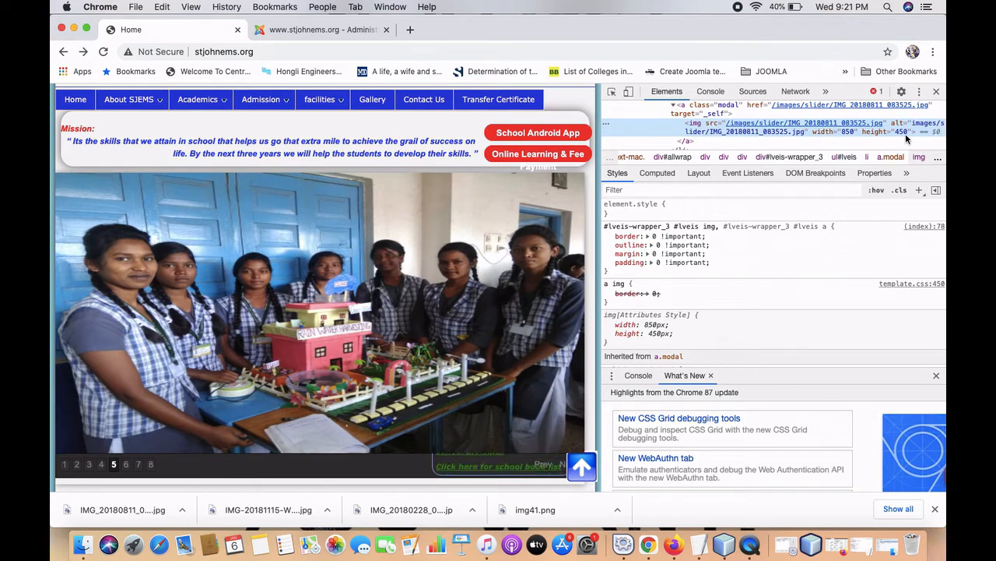
pyautogui.click(937, 92)
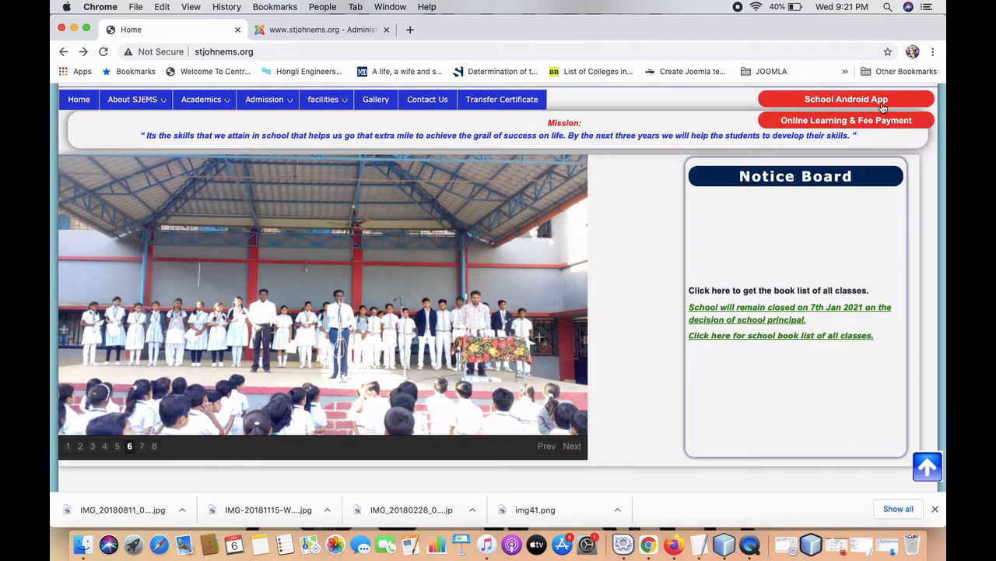
pyautogui.click(339, 31)
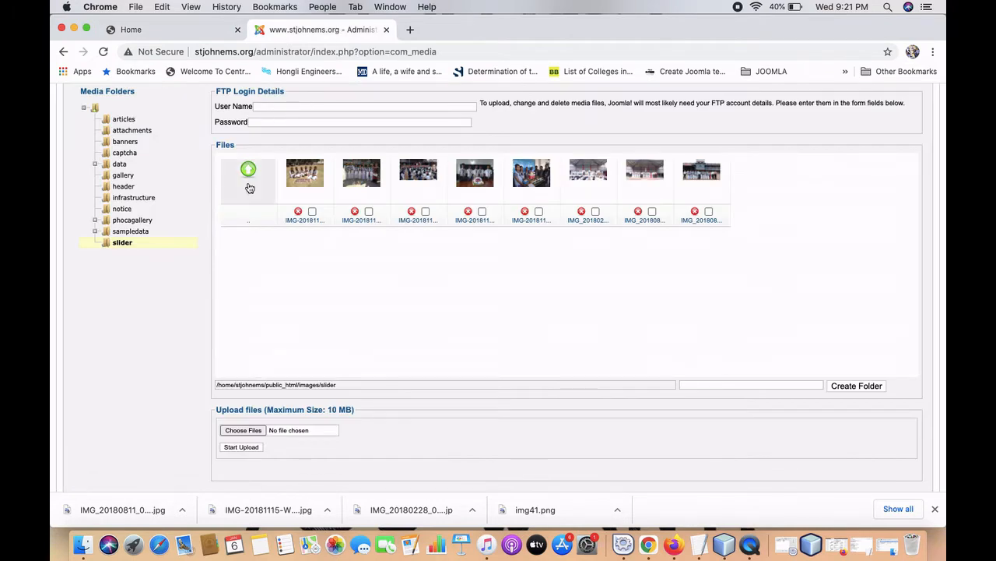
# Upload a new photo from the computer into the slider folder, bringing it to nine images.
pyautogui.scroll(4, 249, 187)
pyautogui.moveTo(178, 116)
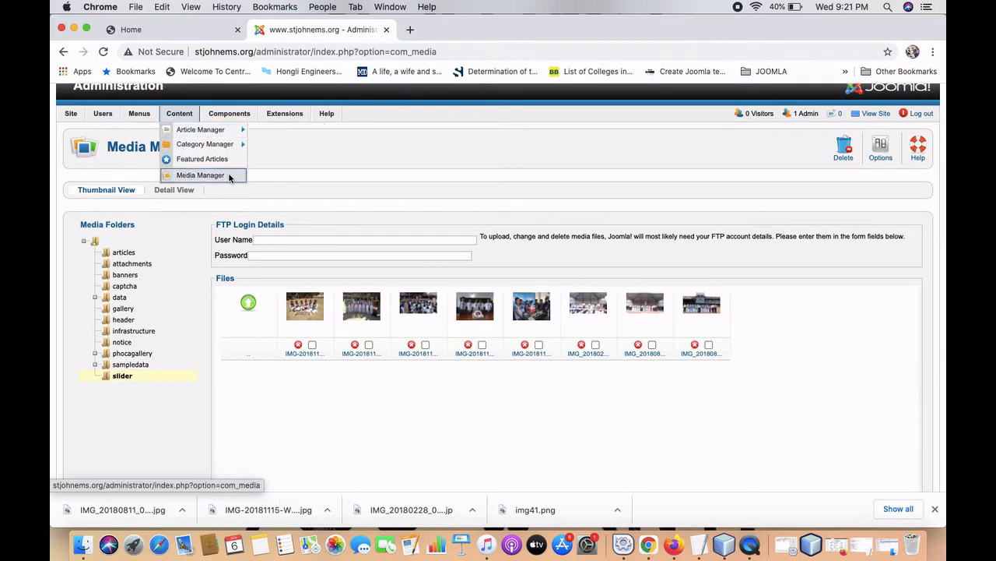
pyautogui.click(229, 177)
pyautogui.scroll(-4, 231, 177)
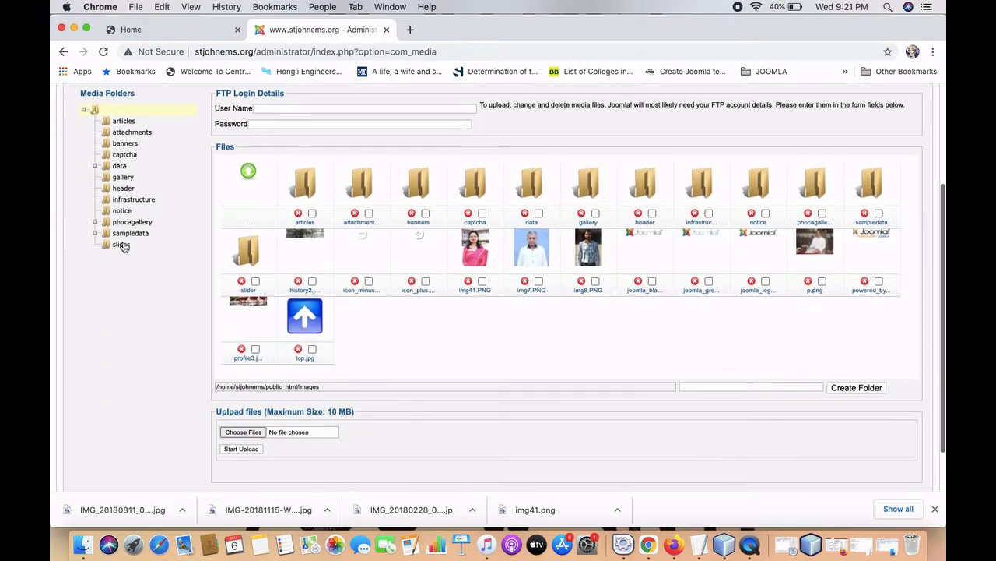
pyautogui.click(122, 245)
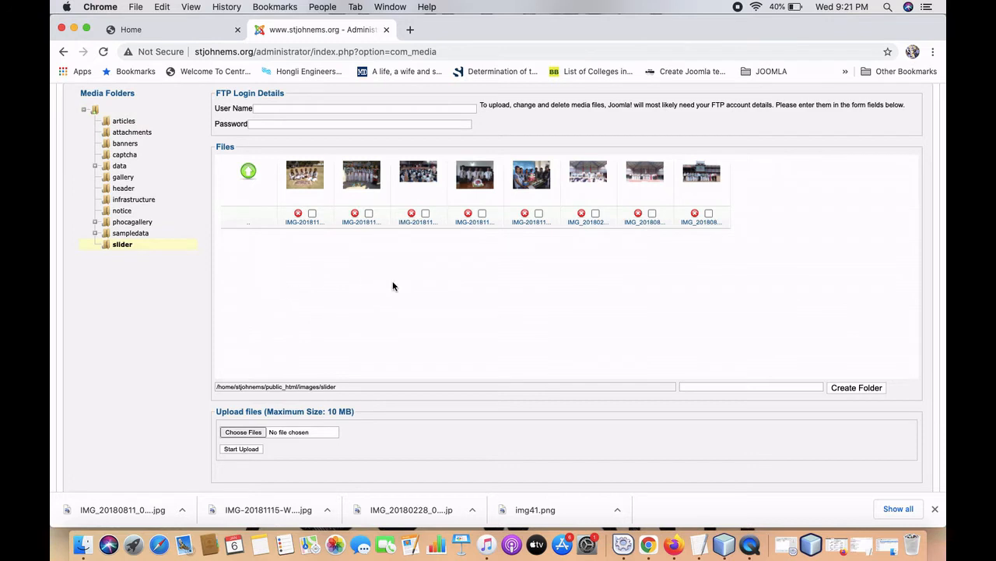
pyautogui.scroll(-1, 379, 382)
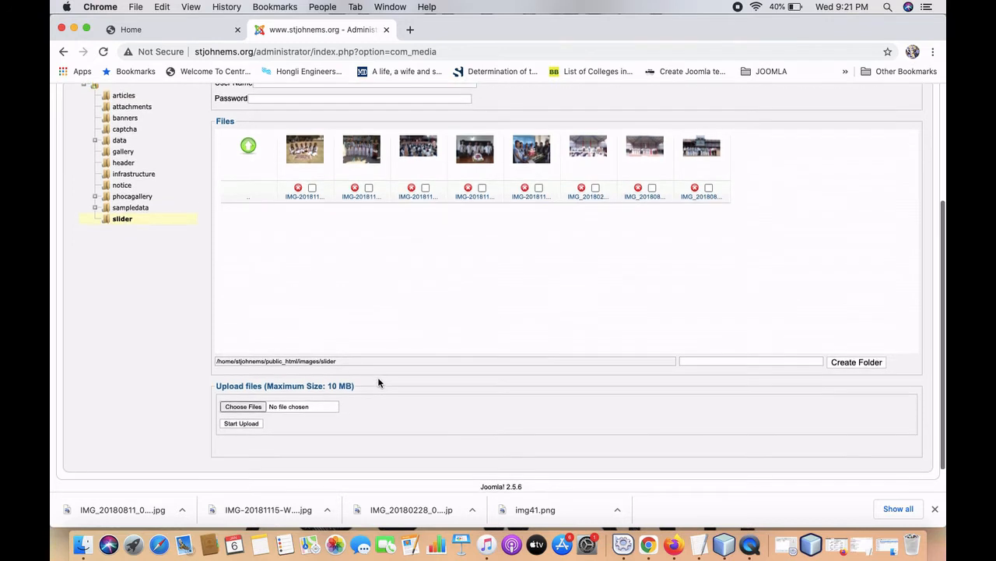
pyautogui.click(261, 410)
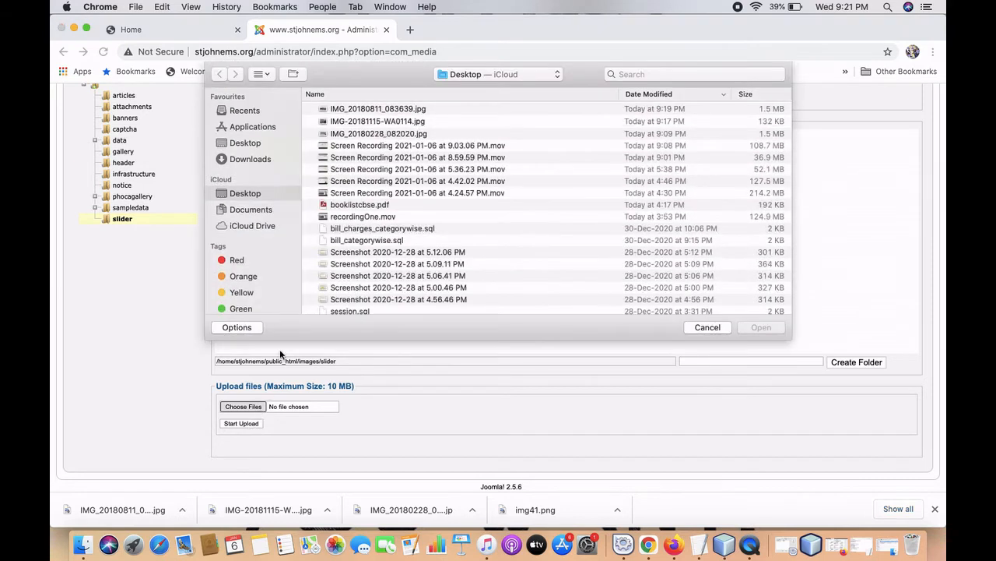
pyautogui.doubleClick(382, 112)
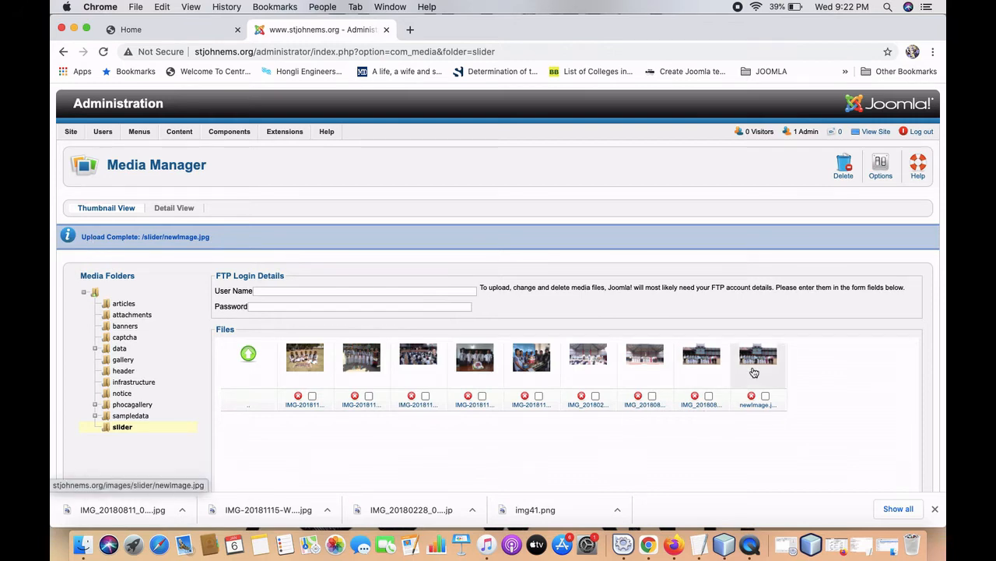
# Reload the school homepage and jump to another slide to check the new slideshow.
pyautogui.click(179, 30)
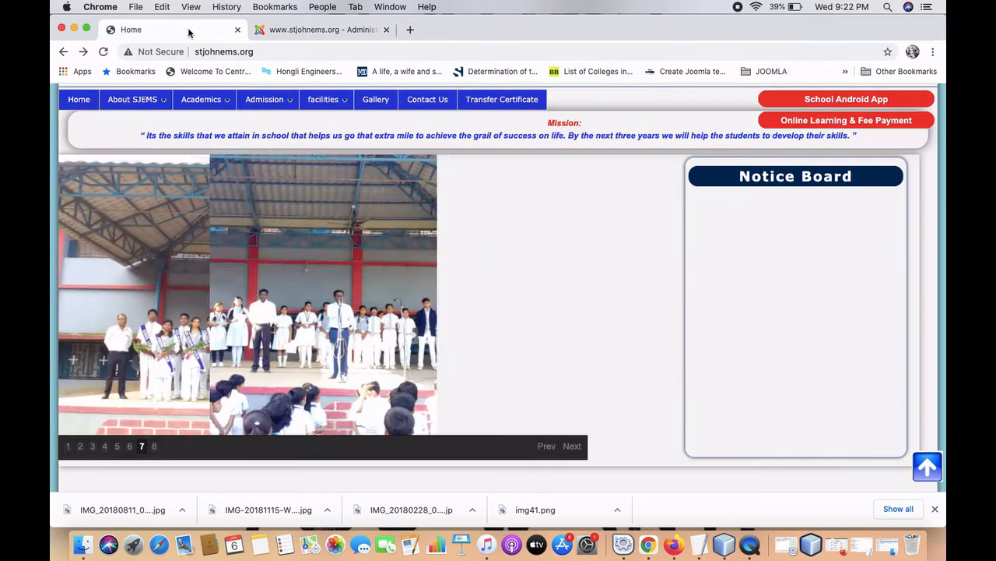
pyautogui.click(103, 53)
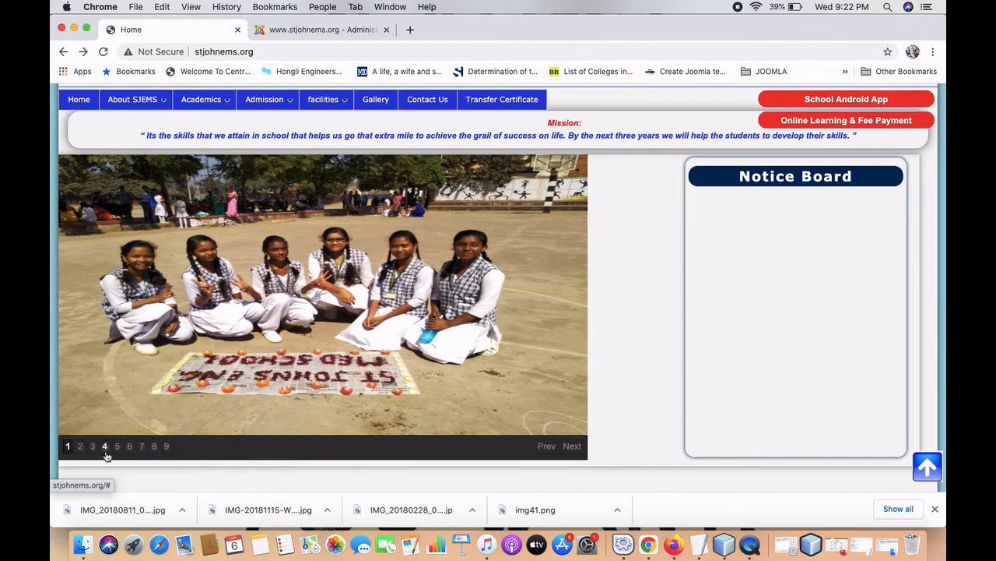
pyautogui.click(167, 447)
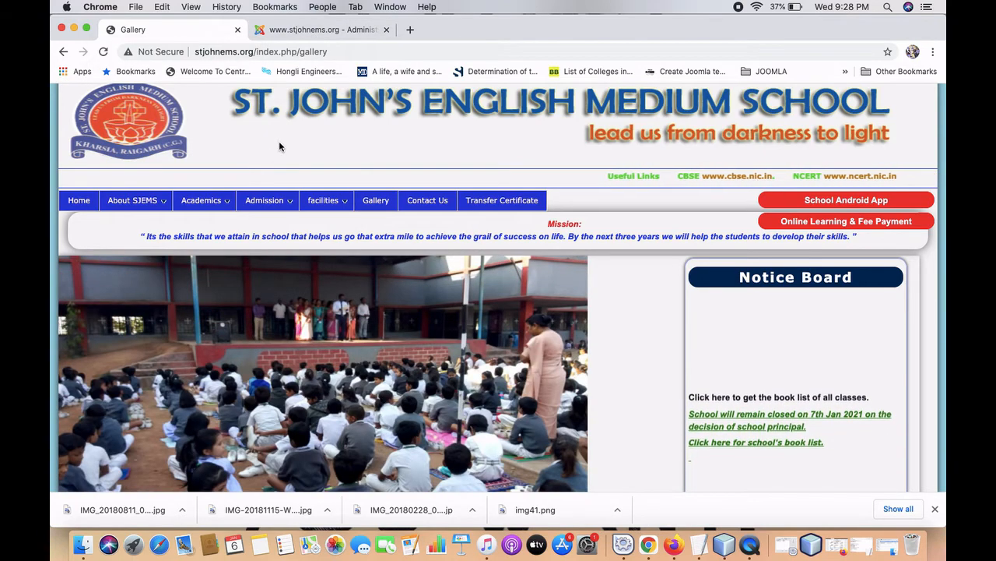
# Scroll through the school home page and open the About SJEMS page.
pyautogui.moveTo(132, 200)
pyautogui.scroll(-3, 164, 163)
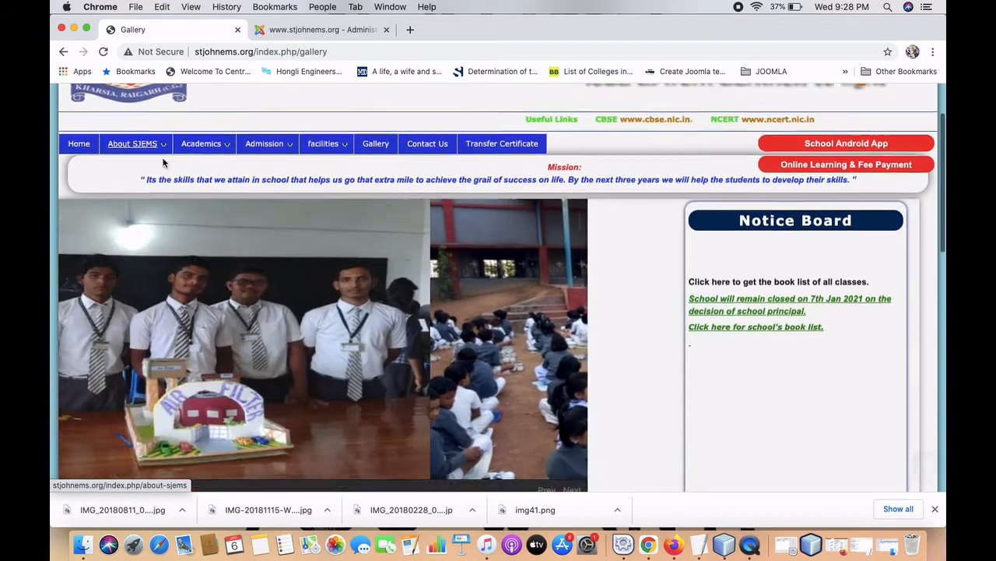
pyautogui.scroll(-5, 164, 163)
pyautogui.scroll(10, 172, 302)
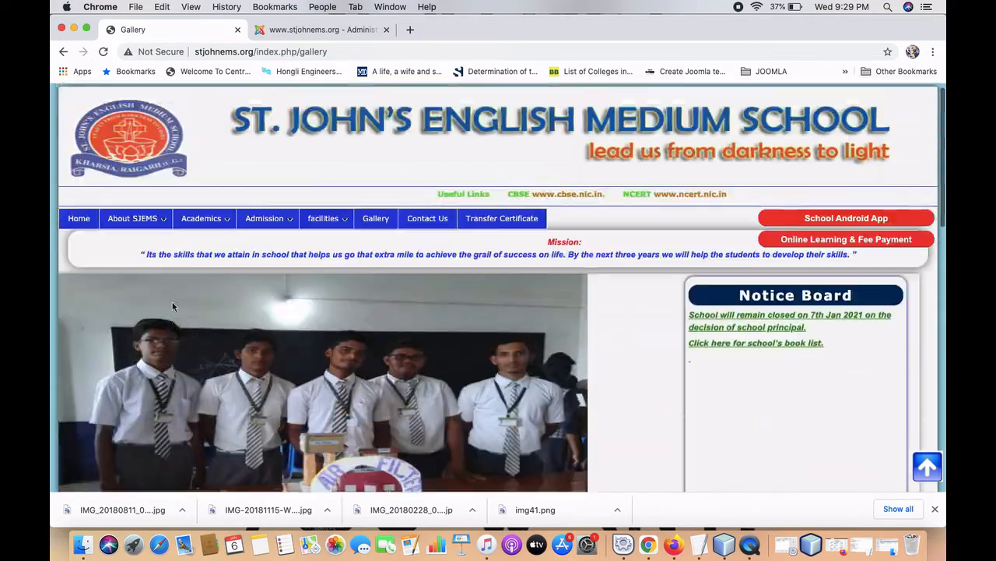
pyautogui.click(91, 230)
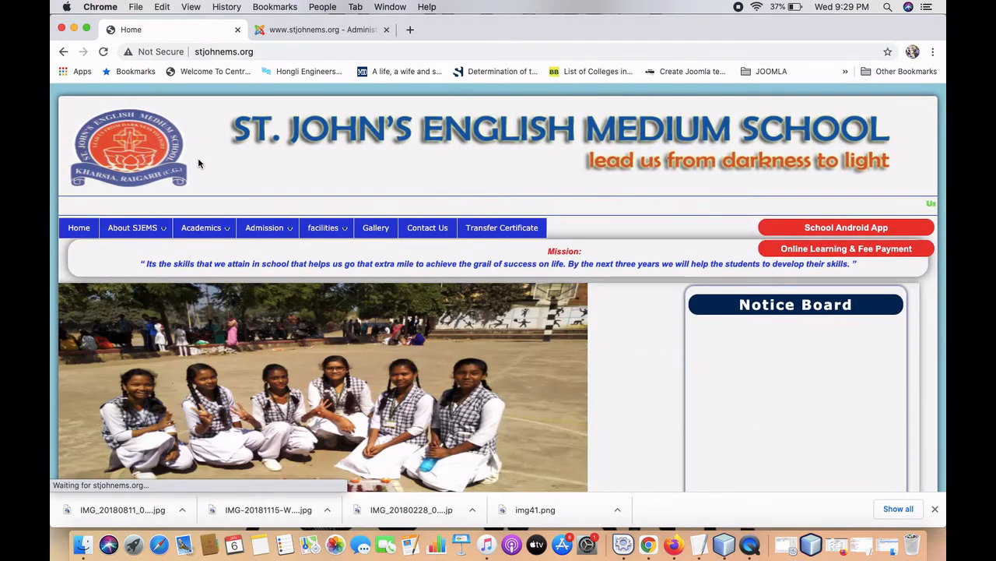
pyautogui.scroll(-1, 198, 157)
pyautogui.scroll(-7, 198, 157)
pyautogui.scroll(1, 200, 165)
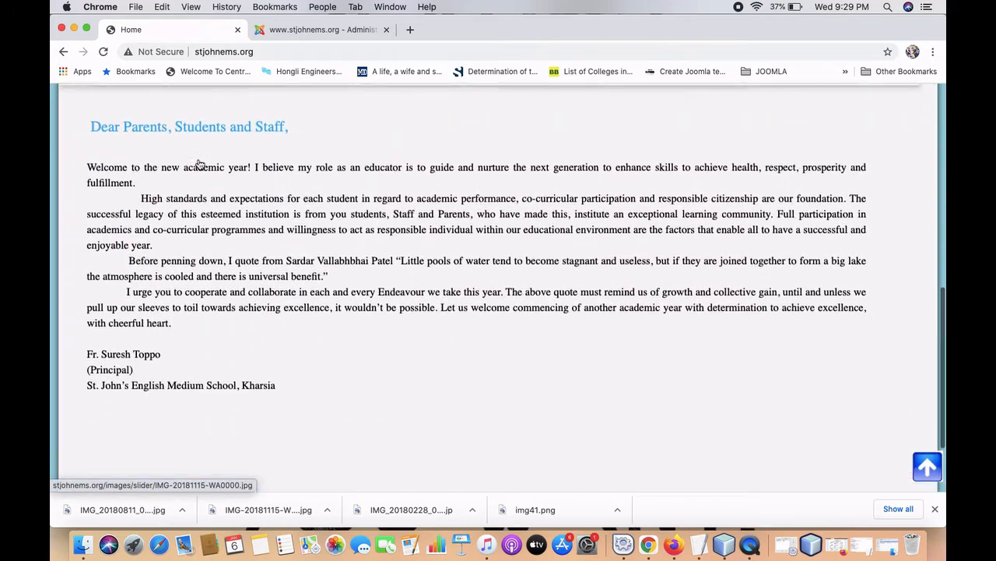
pyautogui.scroll(7, 200, 164)
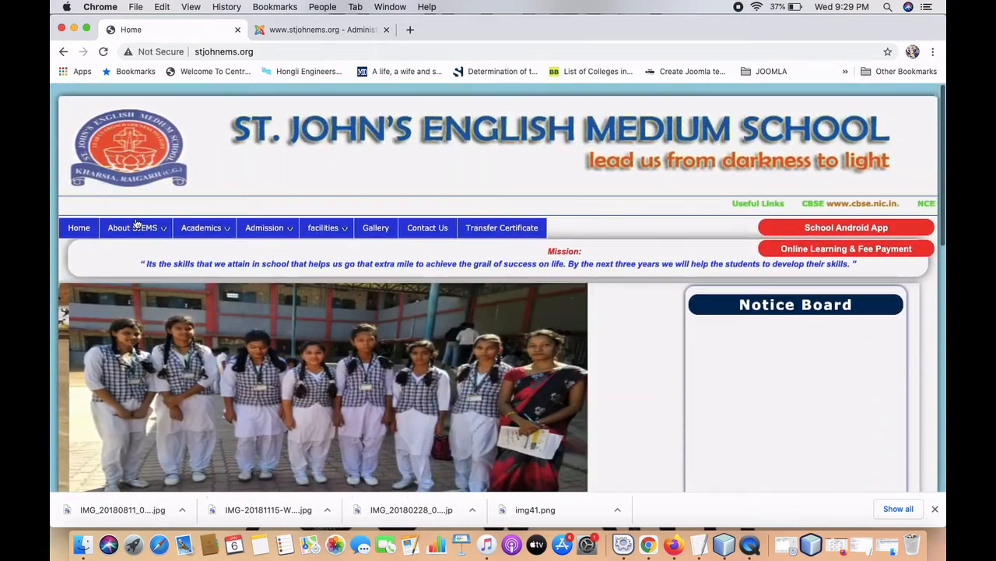
pyautogui.click(137, 227)
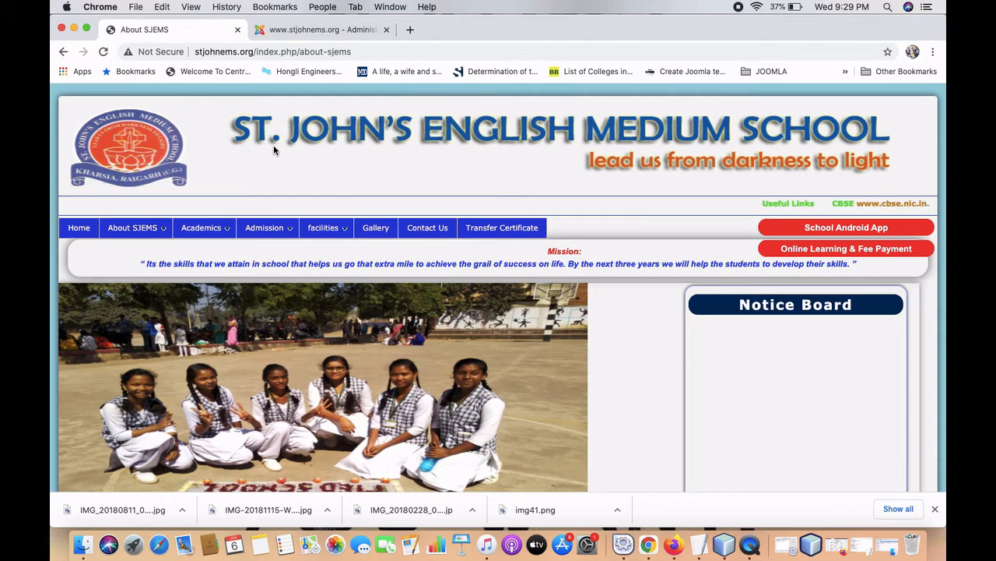
# Go to the Joomla! admin control panel.
pyautogui.click(284, 31)
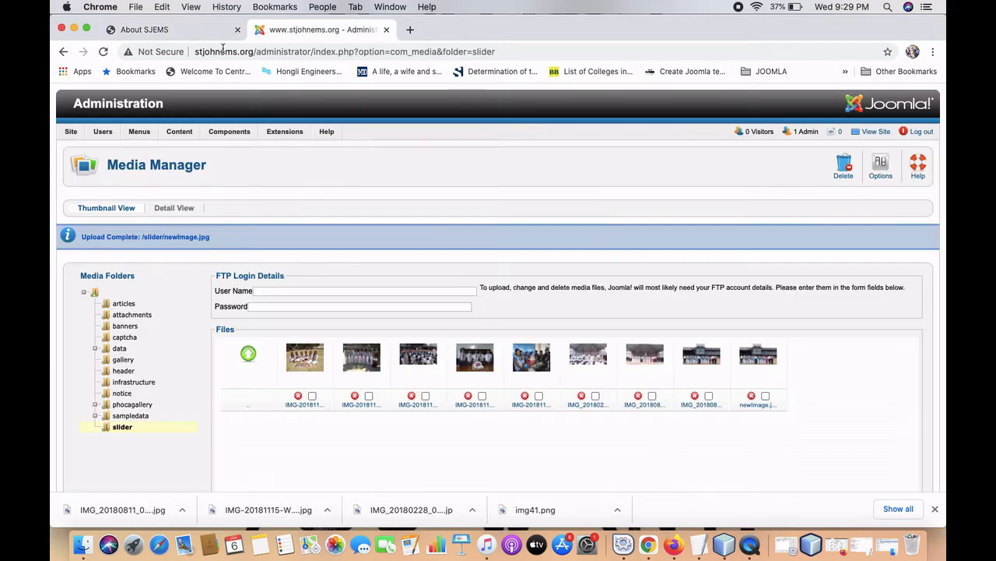
pyautogui.click(93, 107)
pyautogui.moveTo(113, 180)
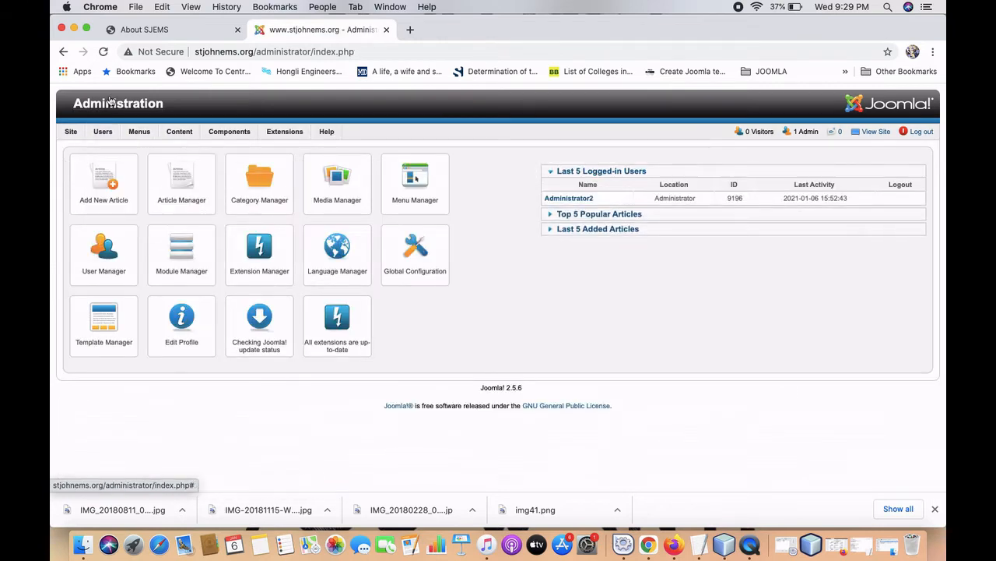
# Review the Principal's welcome letter on the school home page, then return to the admin tab.
pyautogui.click(136, 35)
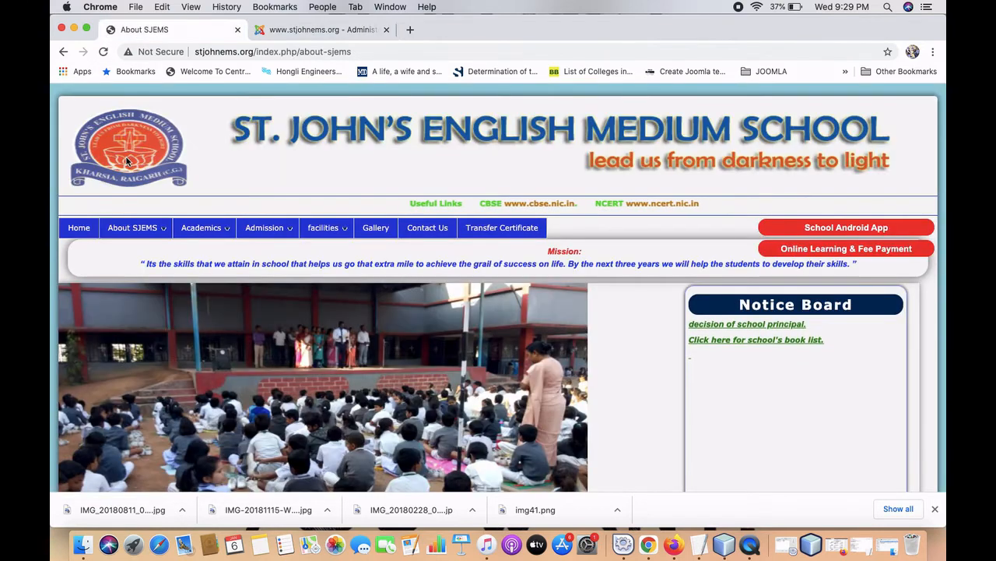
pyautogui.scroll(-1, 127, 160)
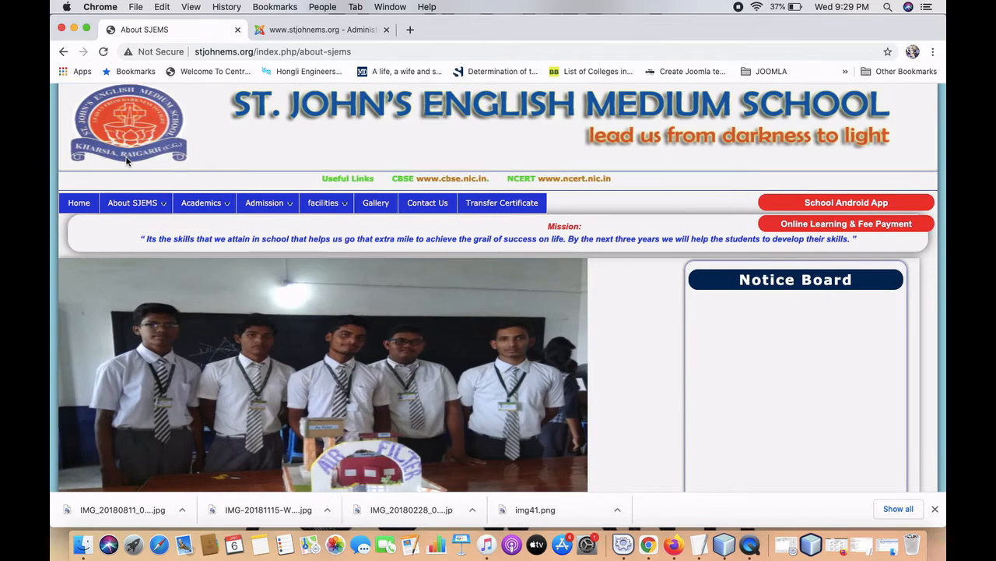
pyautogui.scroll(-5, 127, 160)
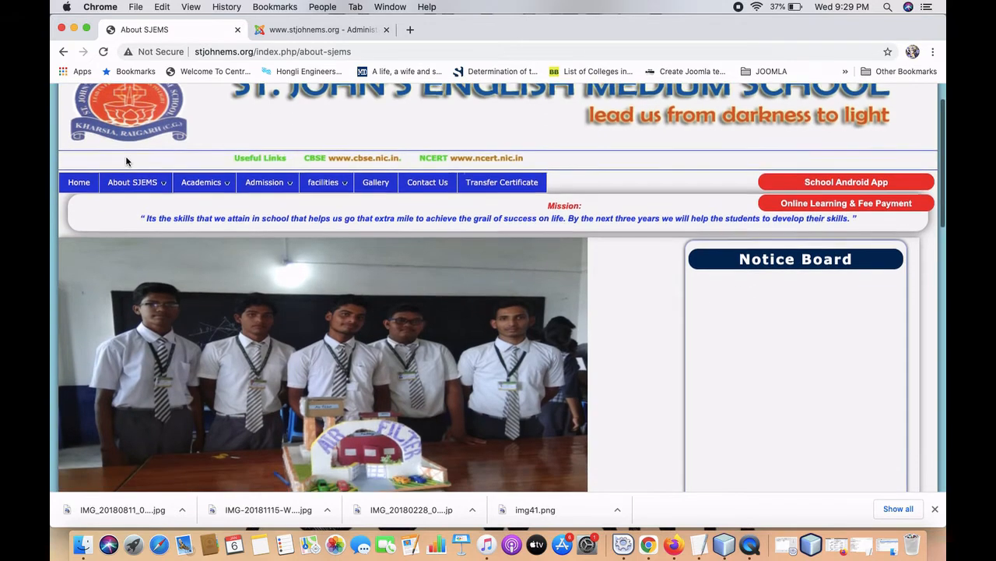
pyautogui.scroll(3, 127, 161)
pyautogui.scroll(3, 127, 161)
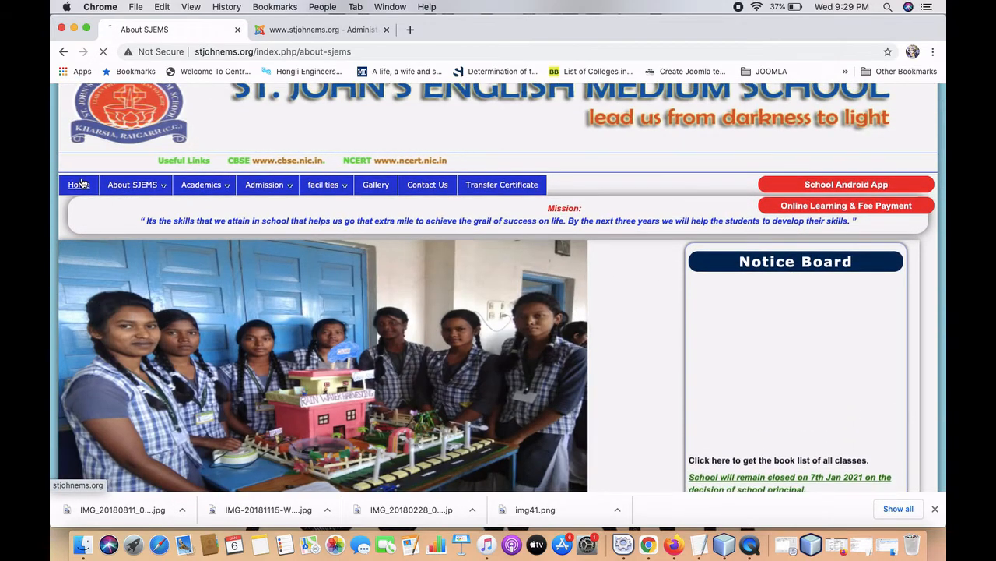
pyautogui.click(82, 182)
pyautogui.scroll(-6, 82, 182)
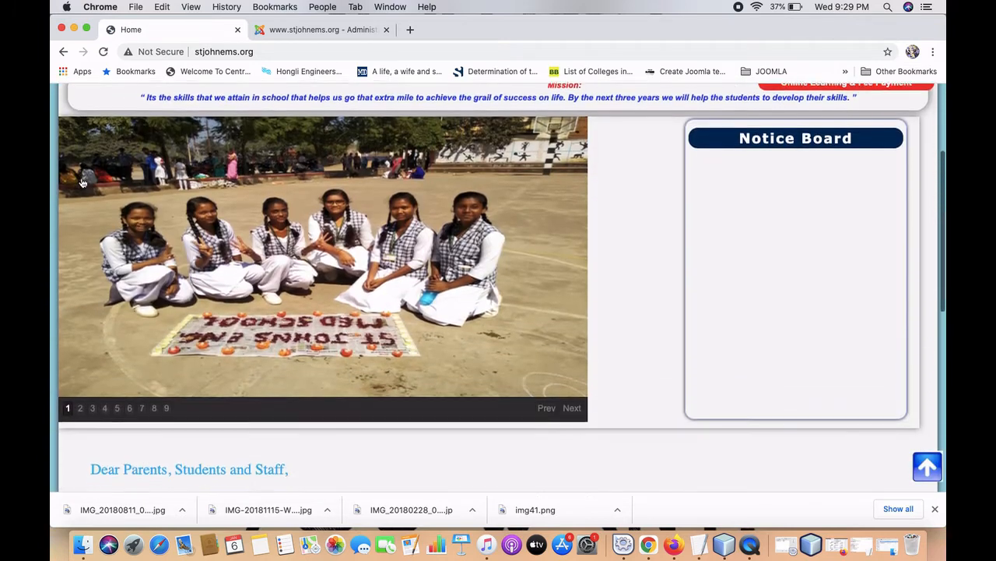
pyautogui.scroll(-5, 178, 299)
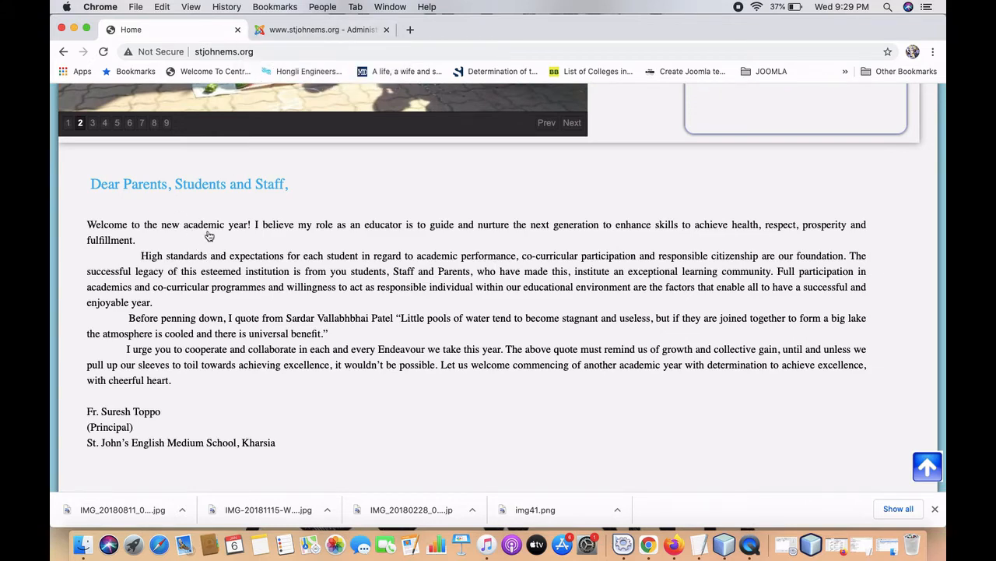
pyautogui.click(302, 31)
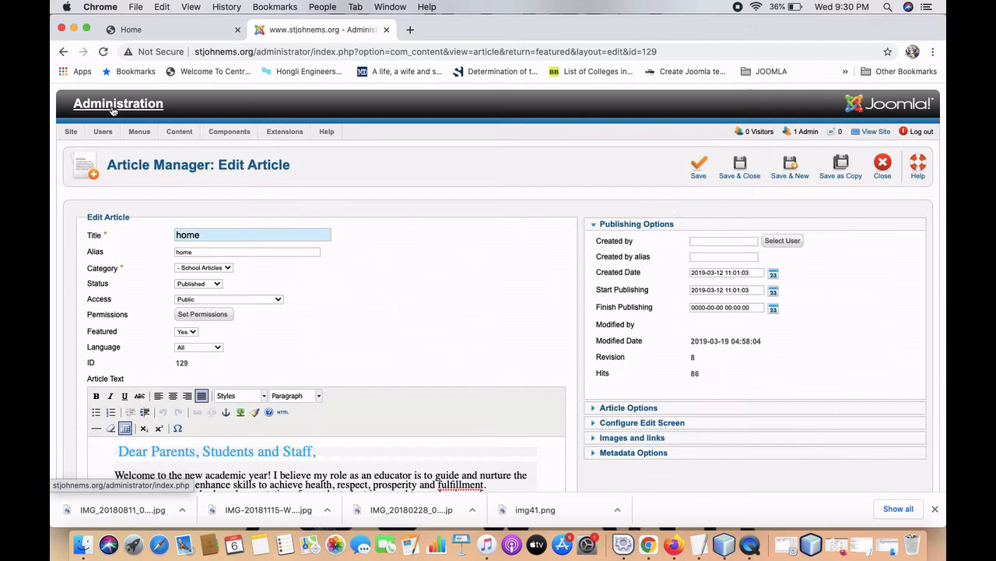
# From the control panel, go to Content > Featured Articles and open the 'home' article (ID 129).
pyautogui.click(113, 109)
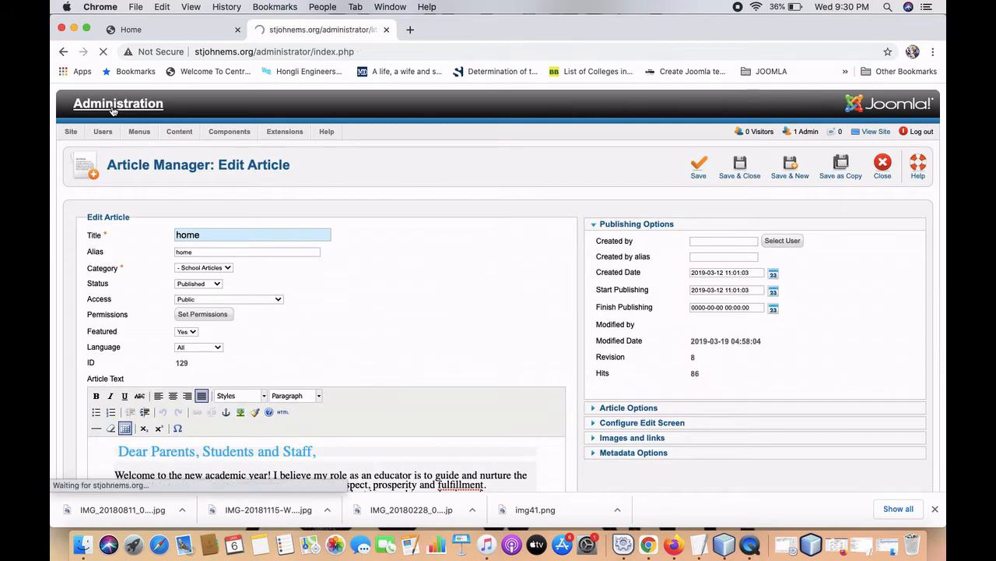
pyautogui.moveTo(197, 134)
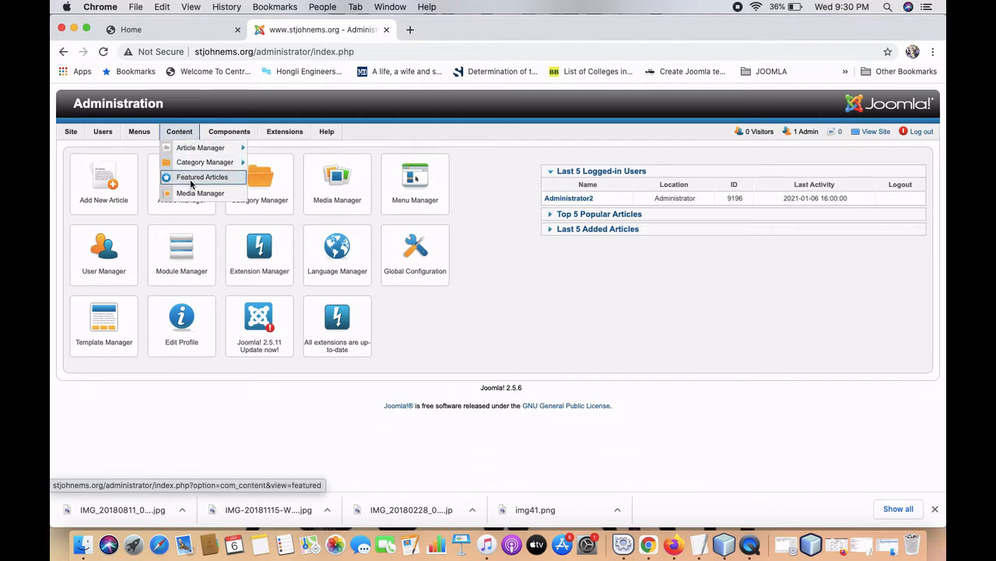
pyautogui.click(237, 179)
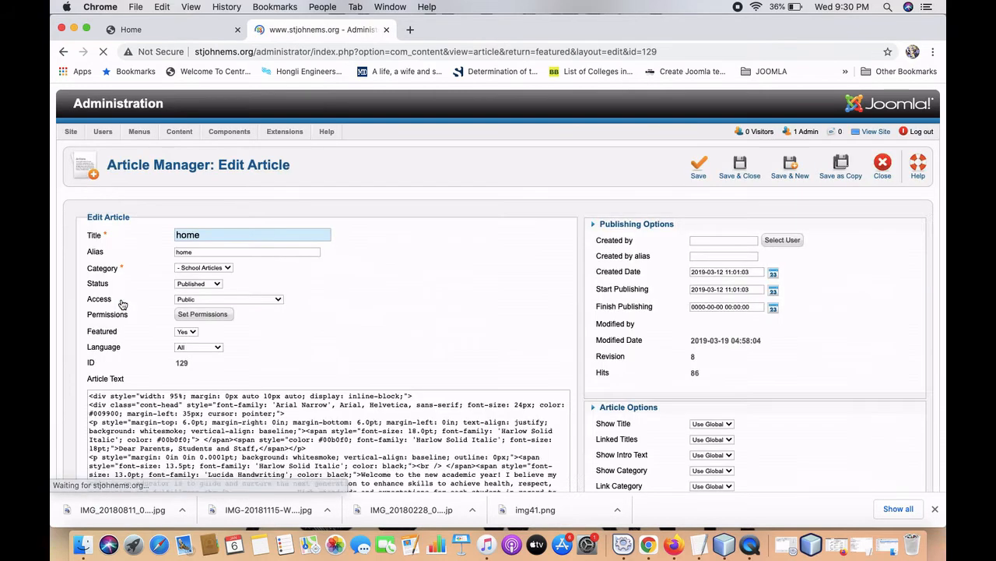
# Compare the article text with the welcome letter on the public home page.
pyautogui.scroll(-5, 123, 304)
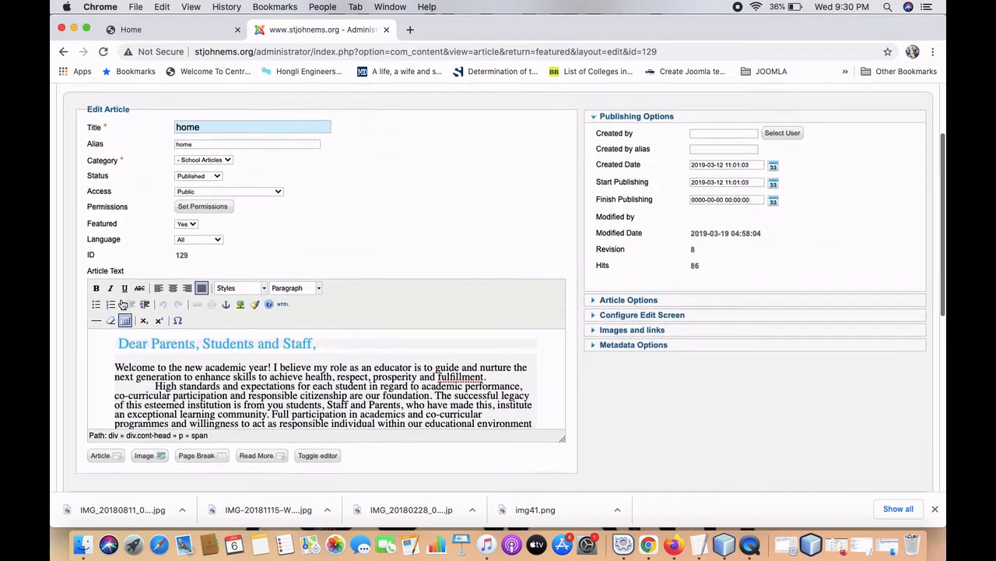
pyautogui.scroll(-10, 131, 349)
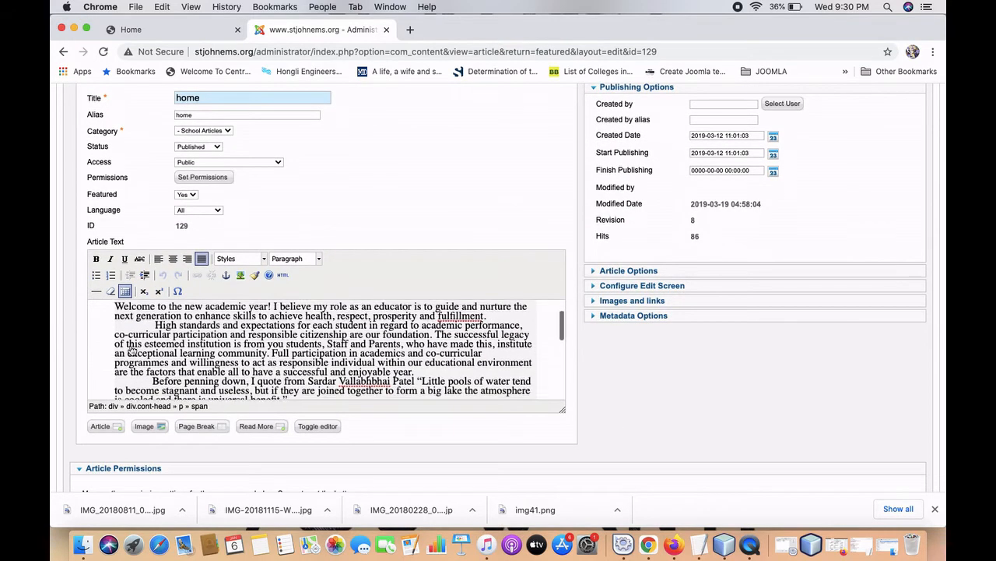
pyautogui.scroll(12, 131, 349)
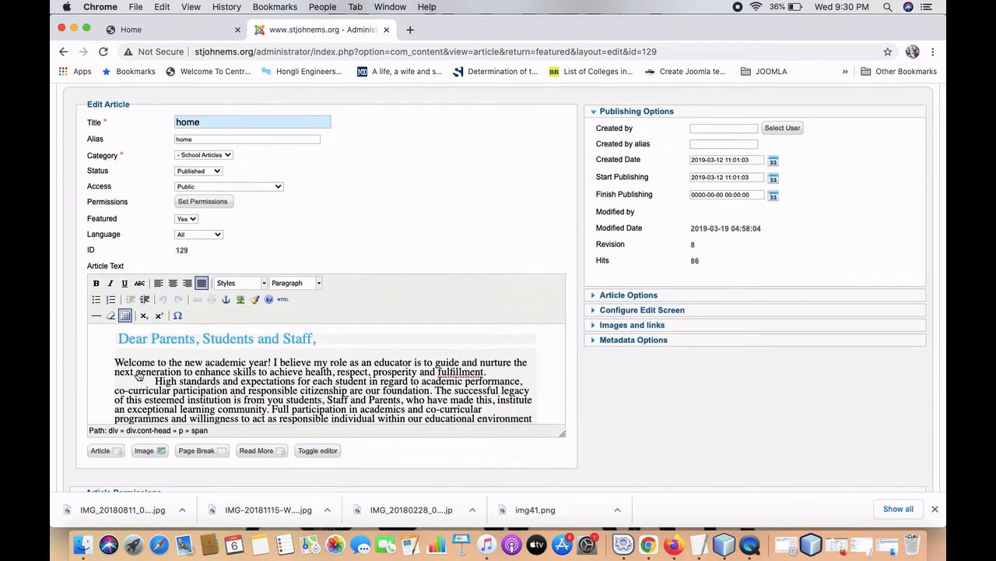
pyautogui.click(160, 30)
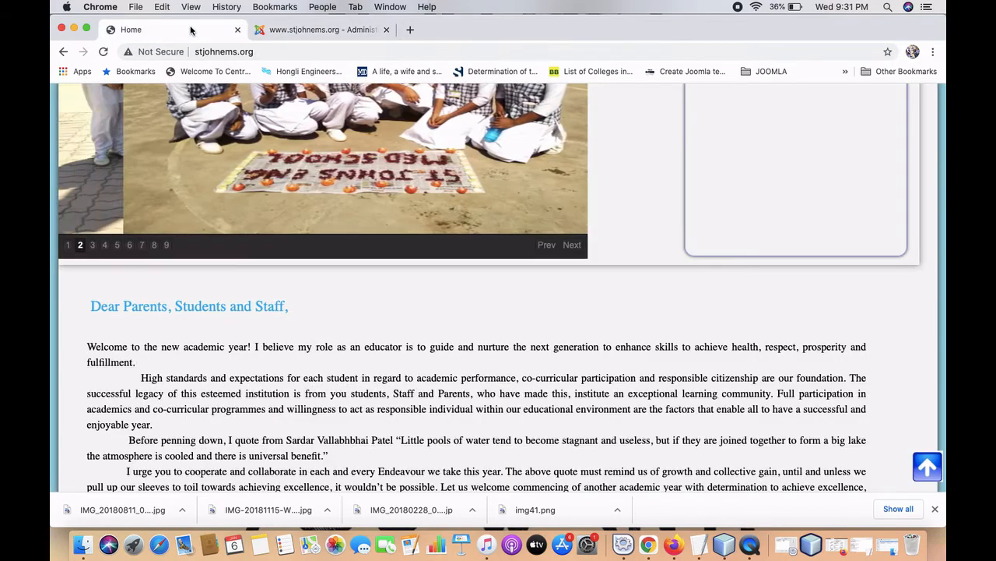
pyautogui.scroll(1, 194, 322)
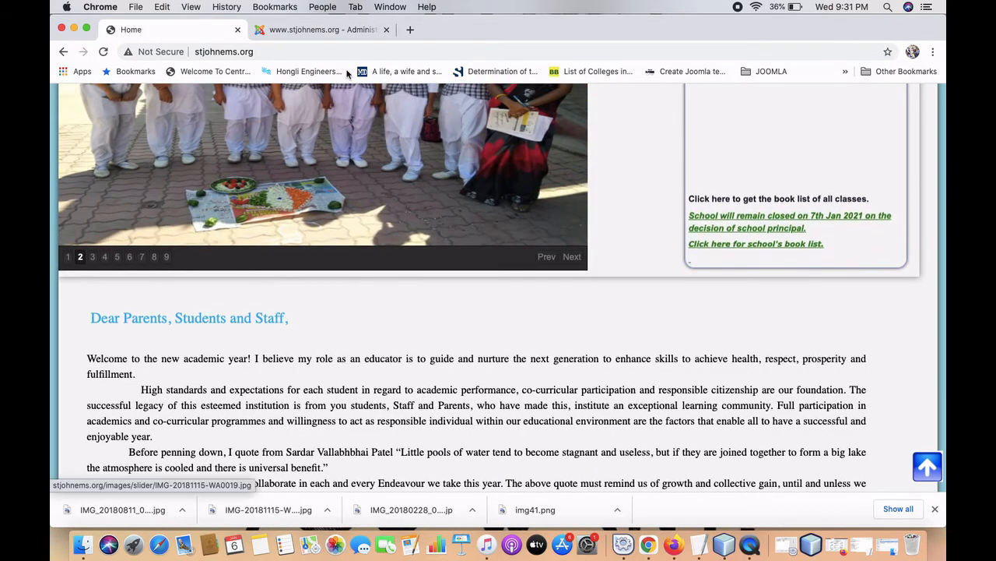
pyautogui.click(328, 34)
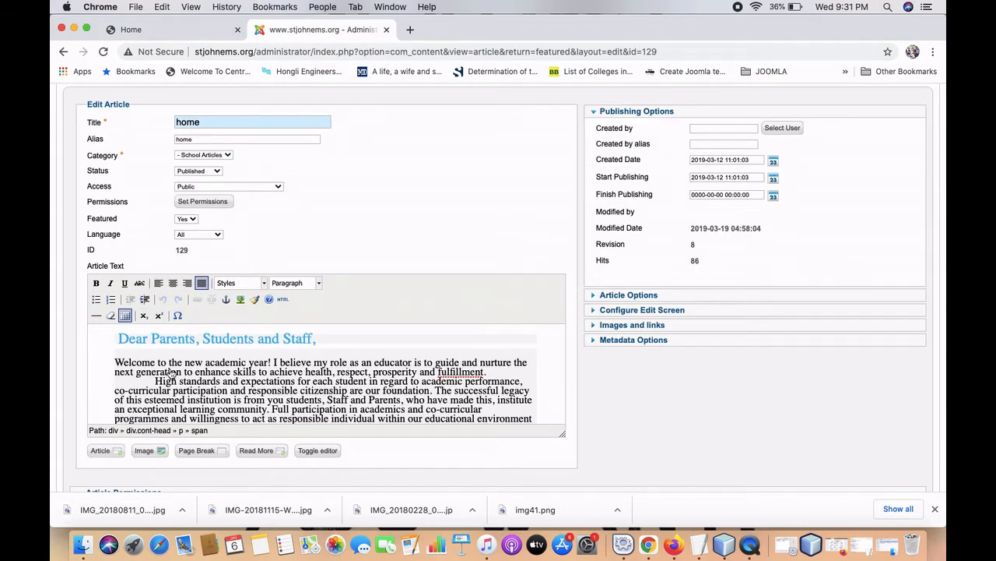
# Change the opening line to 'Welcome to the new academic year 2020-21!'.
pyautogui.scroll(-10, 242, 378)
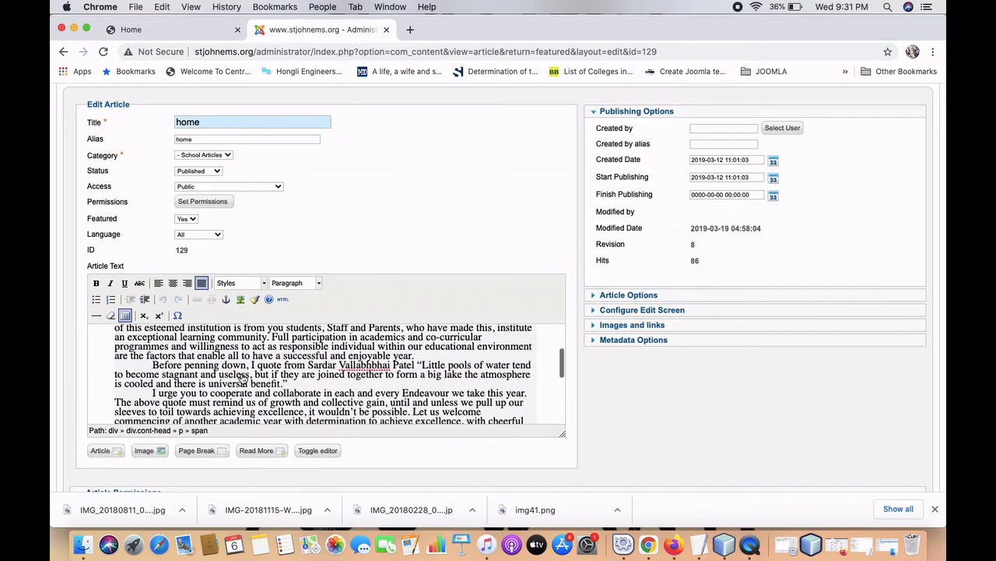
pyautogui.scroll(5, 243, 379)
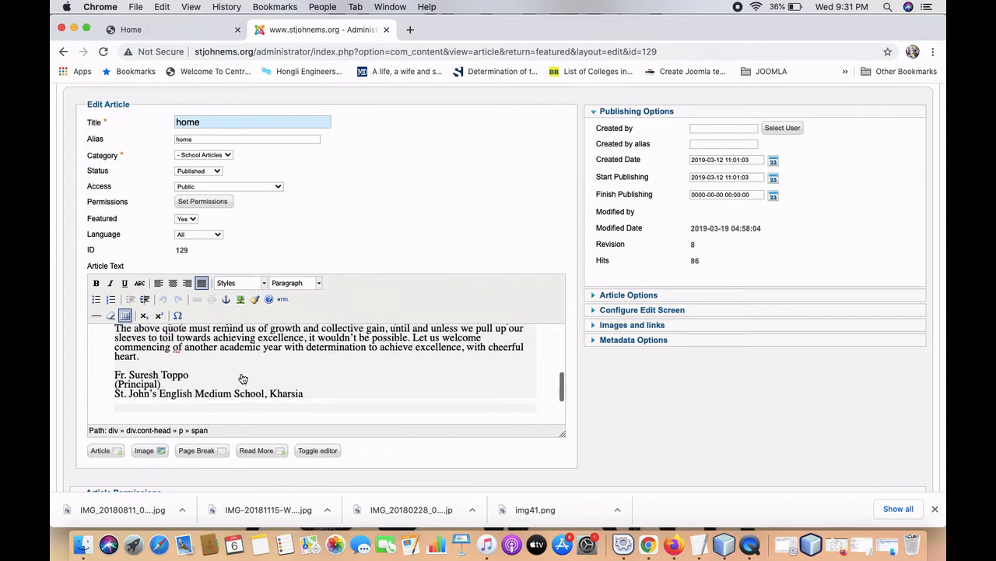
pyautogui.scroll(8, 243, 379)
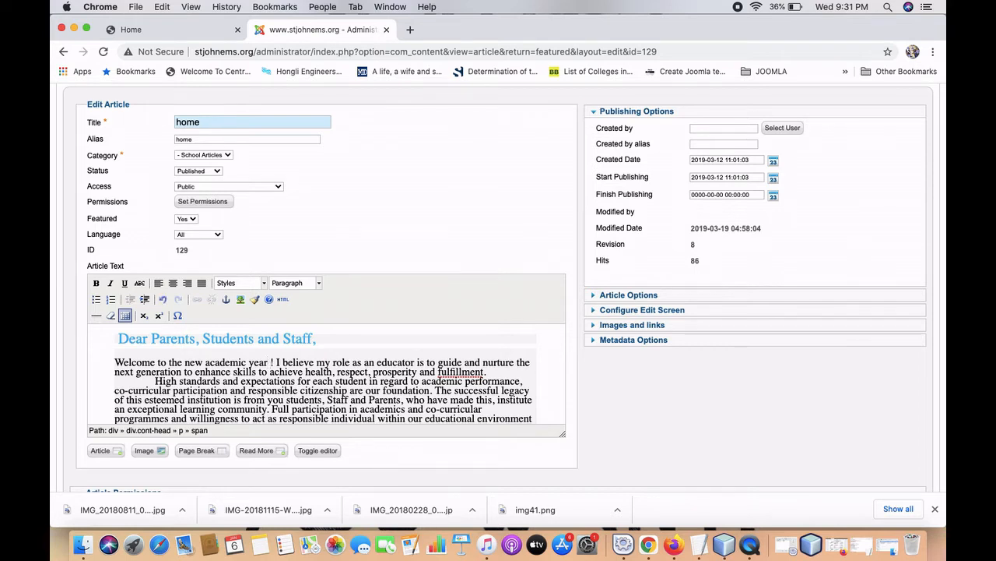
pyautogui.press('Delete')
pyautogui.write('2020')
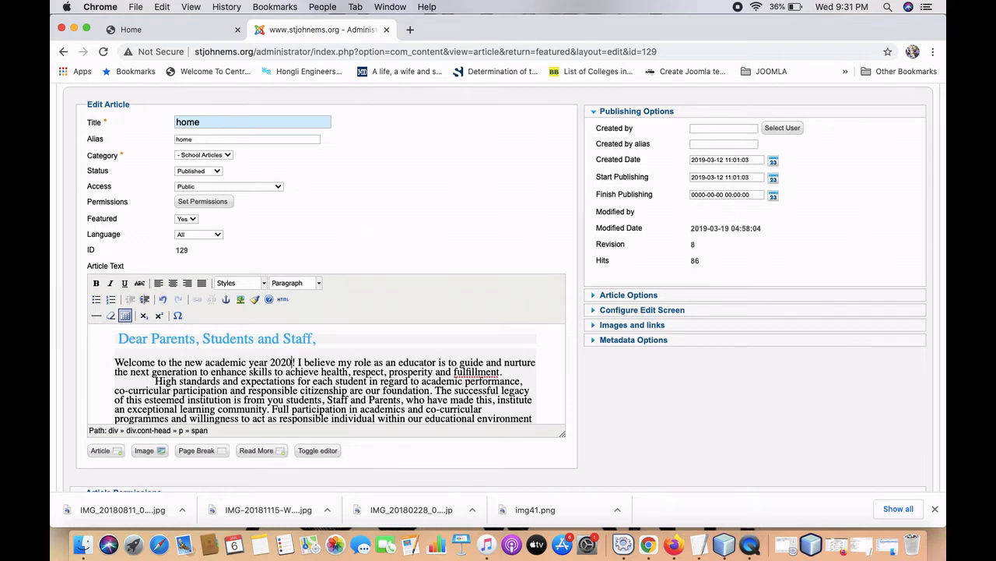
pyautogui.write('-21')
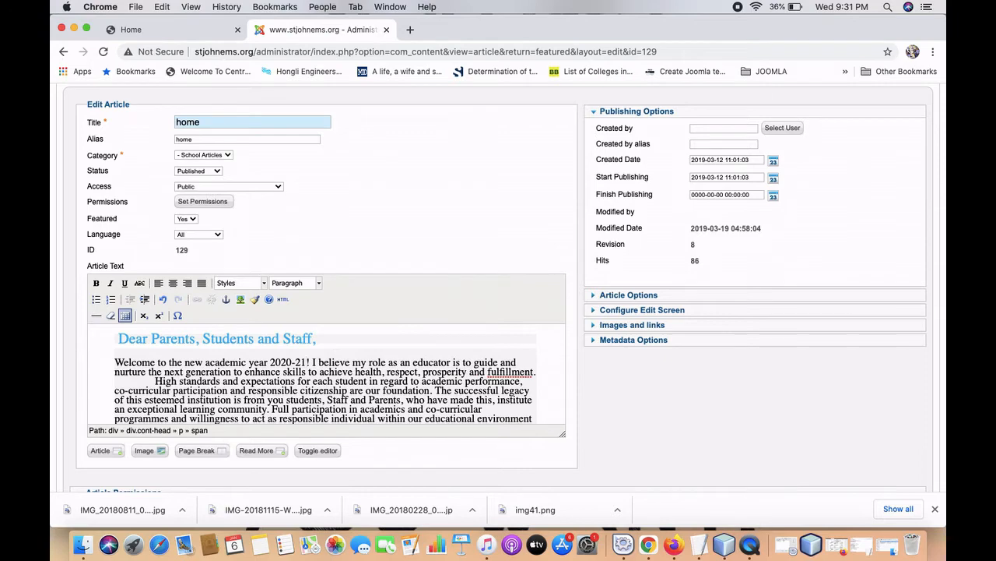
pyautogui.scroll(3, 369, 300)
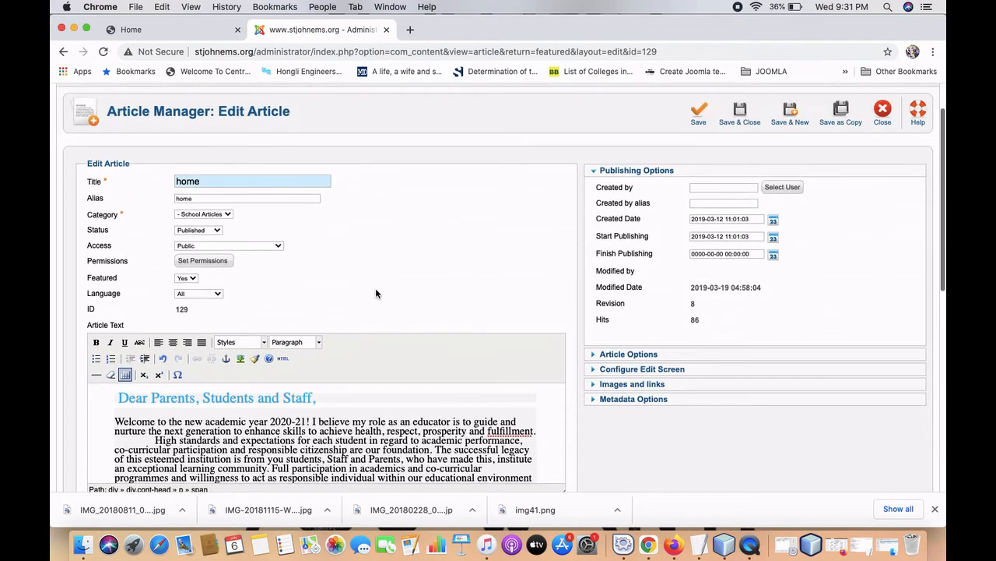
# Save the home article and reload the public home page to see the 2020-21 greeting.
pyautogui.click(700, 128)
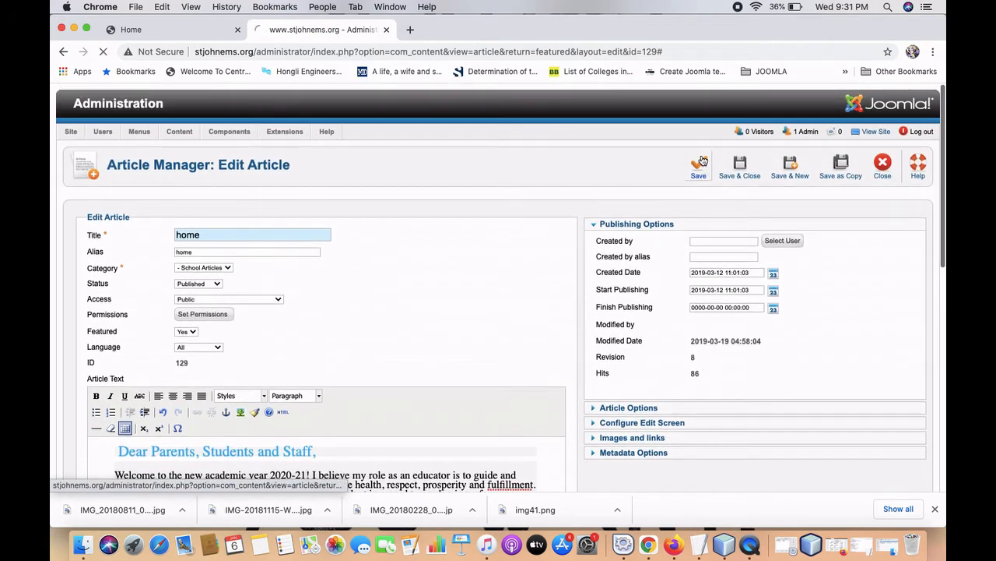
pyautogui.click(168, 29)
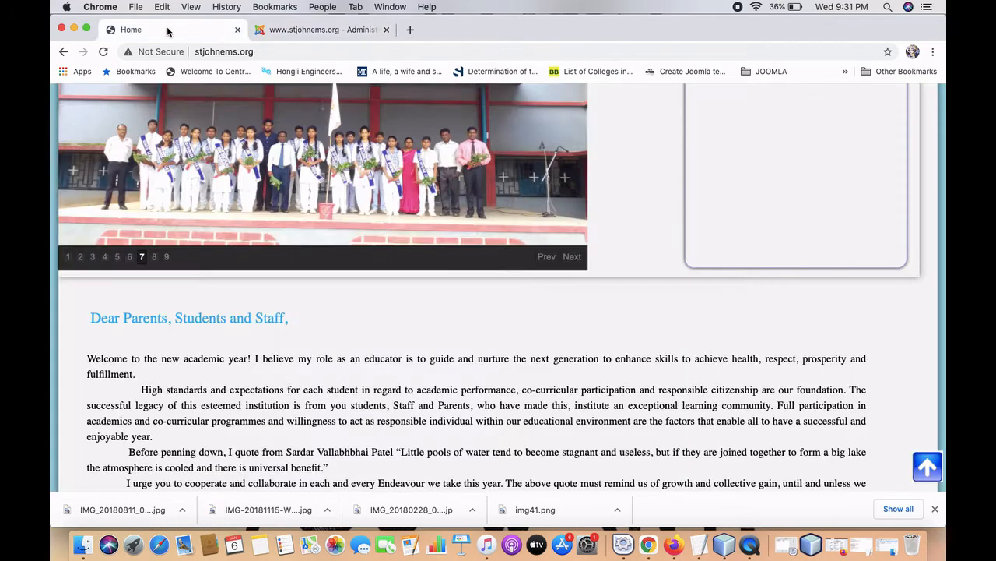
pyautogui.click(103, 53)
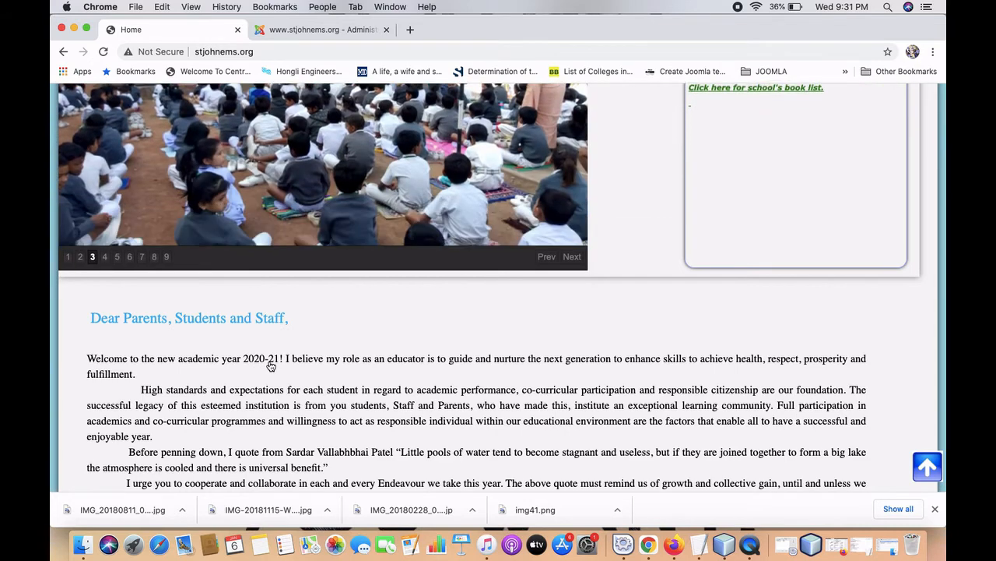
# Return to the home article editor and dismiss Chrome's downloads list.
pyautogui.click(304, 32)
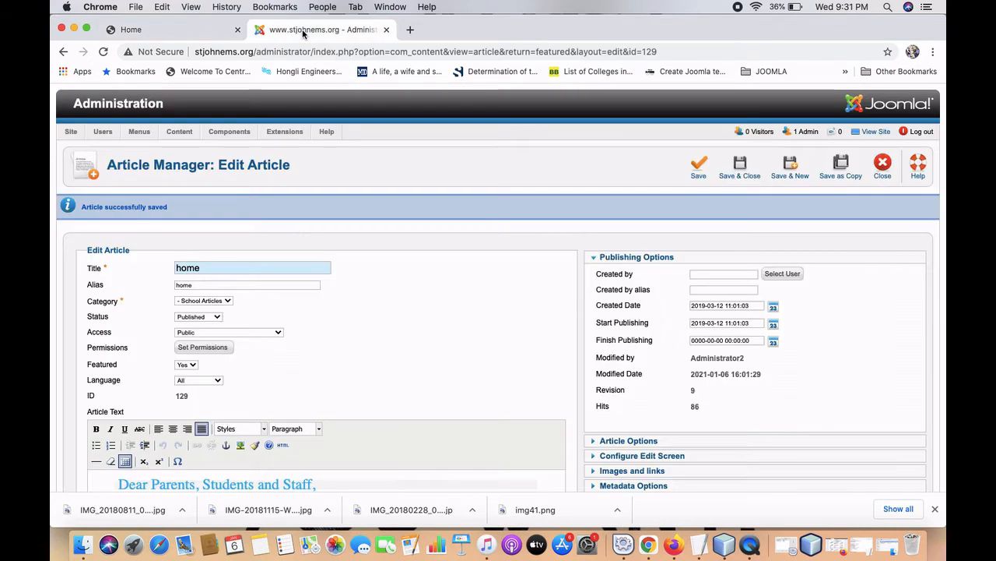
pyautogui.scroll(-5, 285, 347)
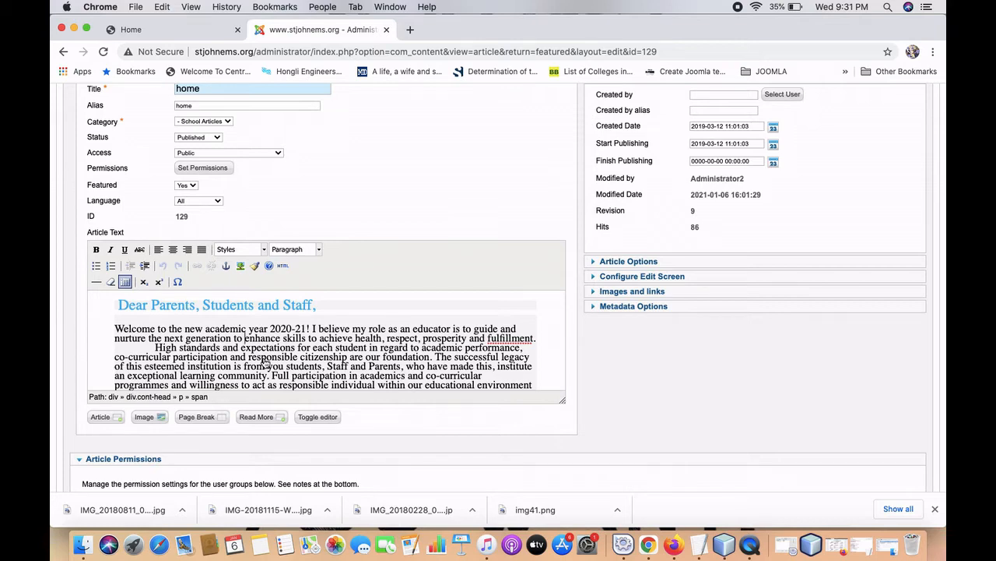
pyautogui.scroll(-10, 303, 365)
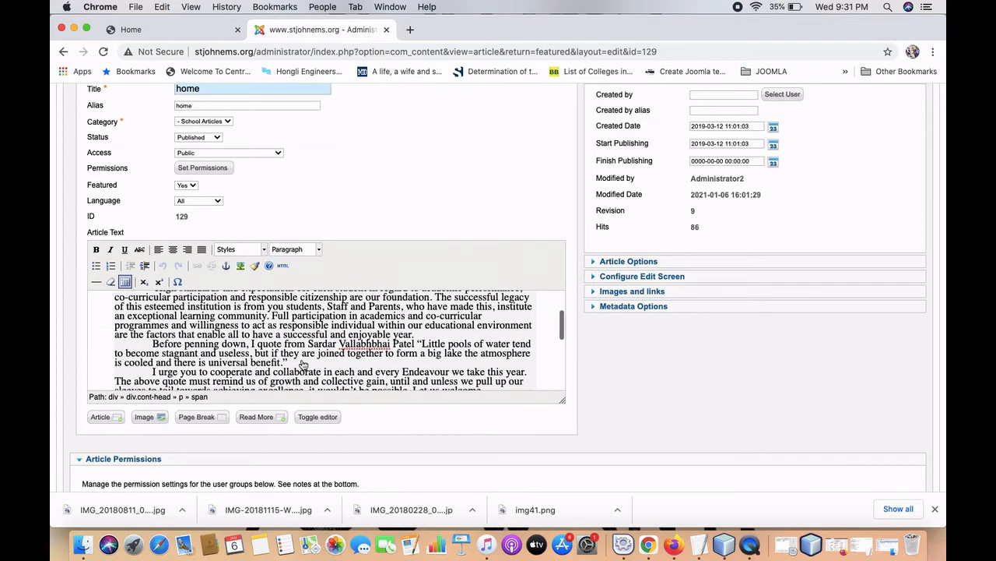
pyautogui.scroll(-3, 304, 365)
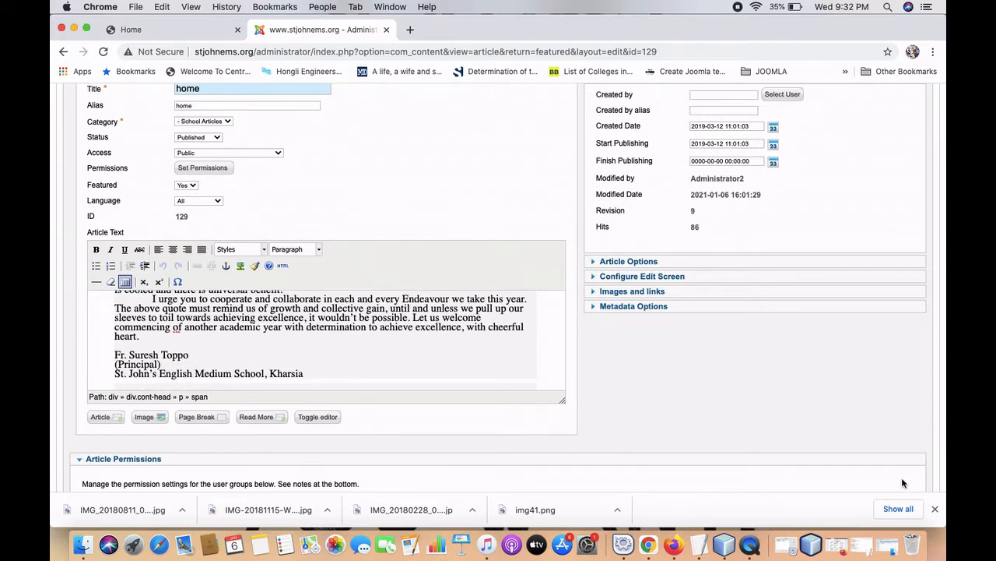
pyautogui.click(935, 509)
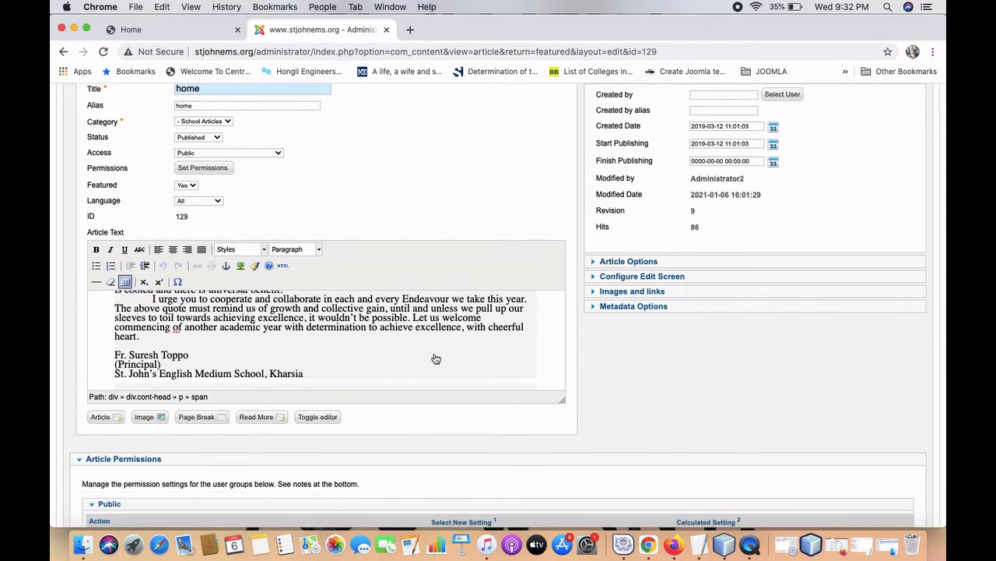
pyautogui.scroll(10, 436, 358)
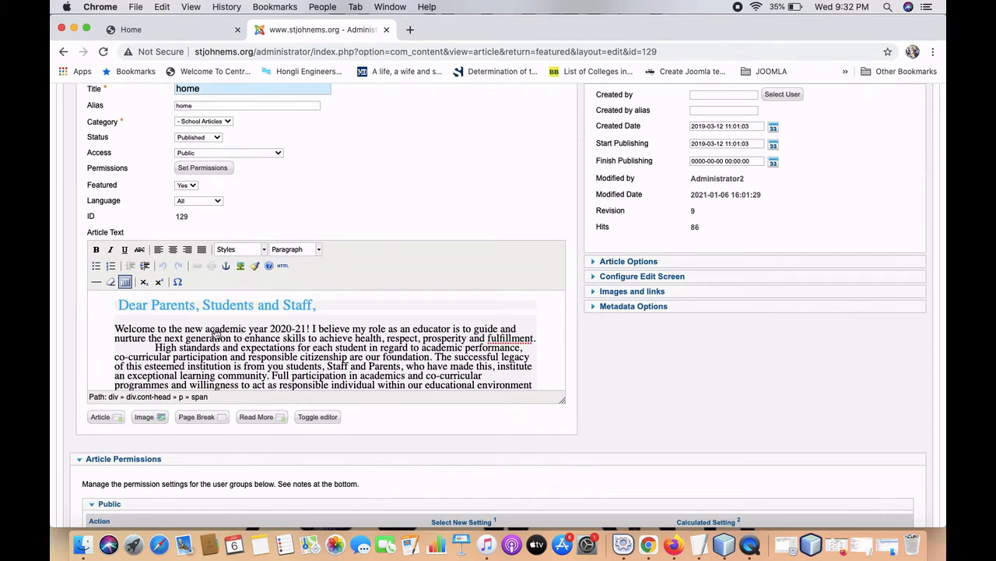
# Make the 'Welcome to the new academic year 2020-21!' line bold italic, then Save & Close.
pyautogui.moveTo(117, 328); pyautogui.dragTo(310, 328)
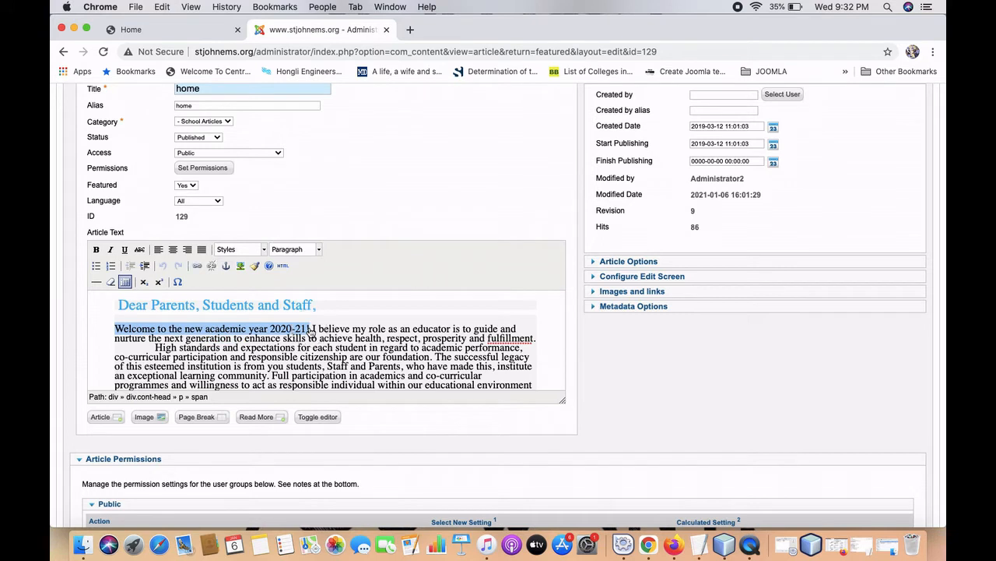
pyautogui.click(95, 250)
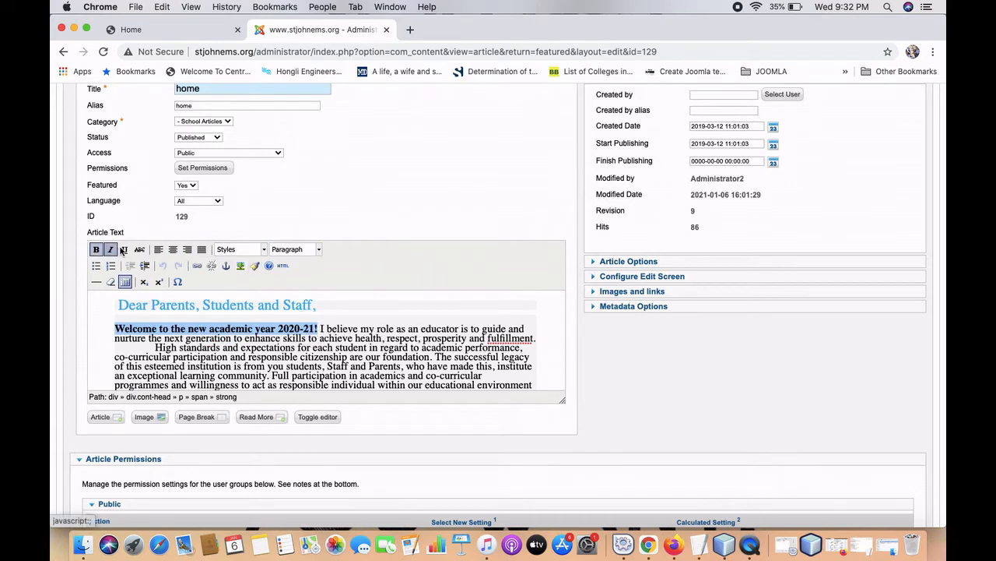
pyautogui.click(110, 250)
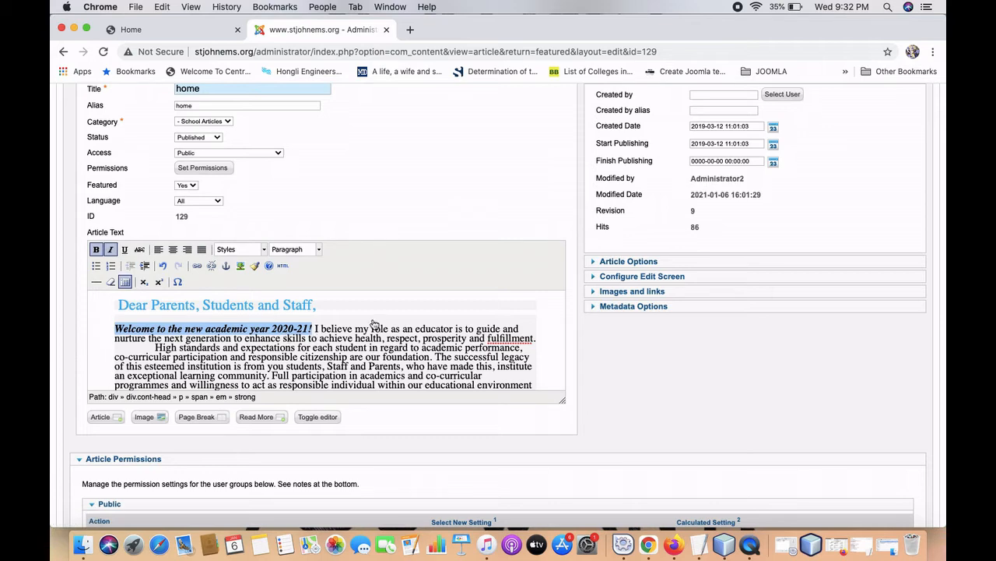
pyautogui.scroll(4, 372, 323)
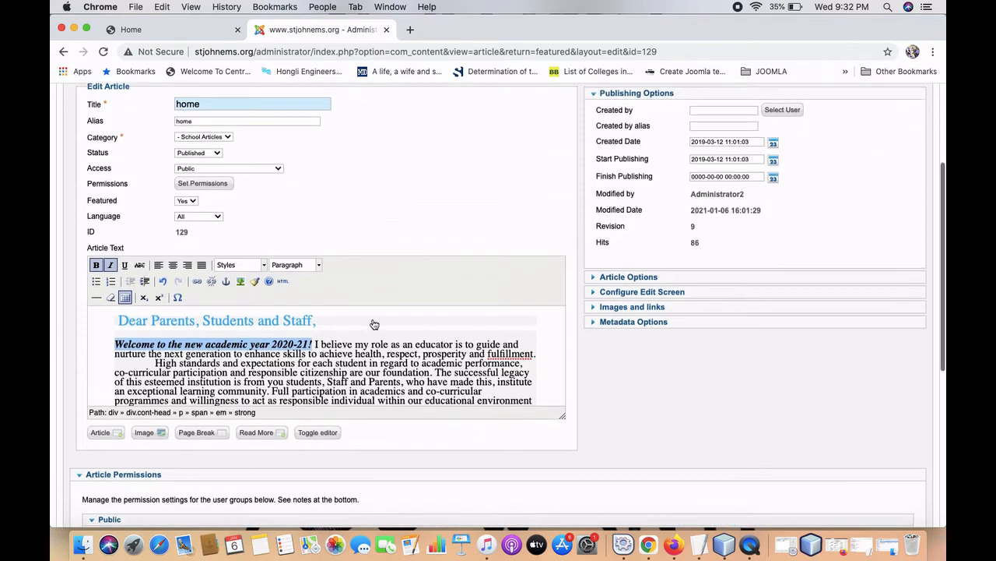
pyautogui.scroll(1, 372, 319)
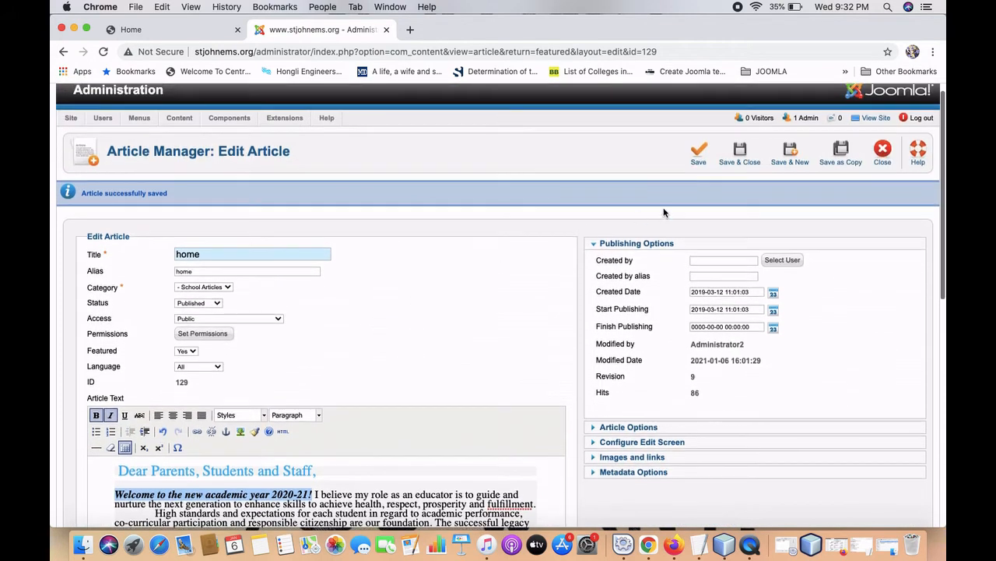
pyautogui.click(736, 161)
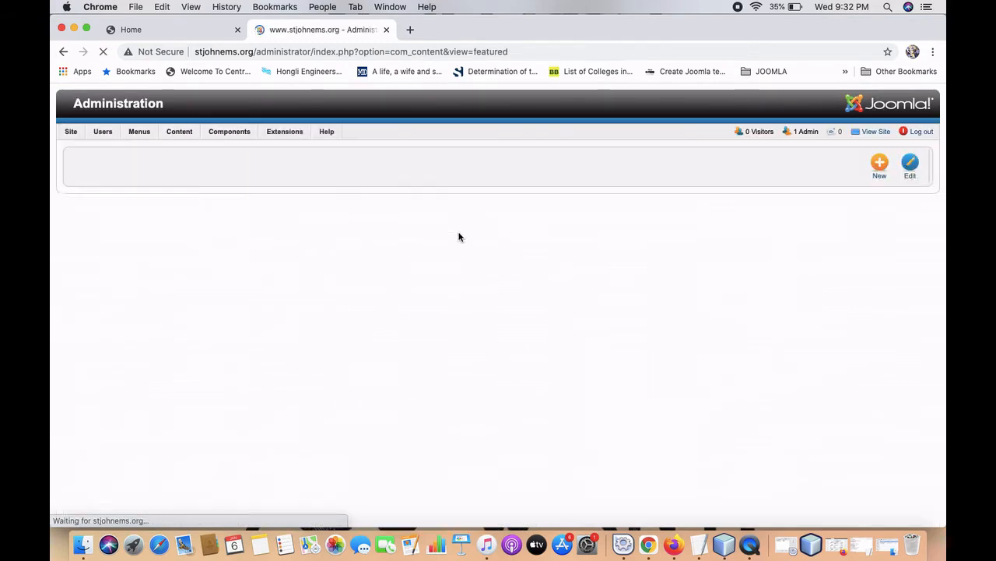
# Reload the live home page and check that the greeting appears in bold italic.
pyautogui.click(159, 31)
pyautogui.click(103, 52)
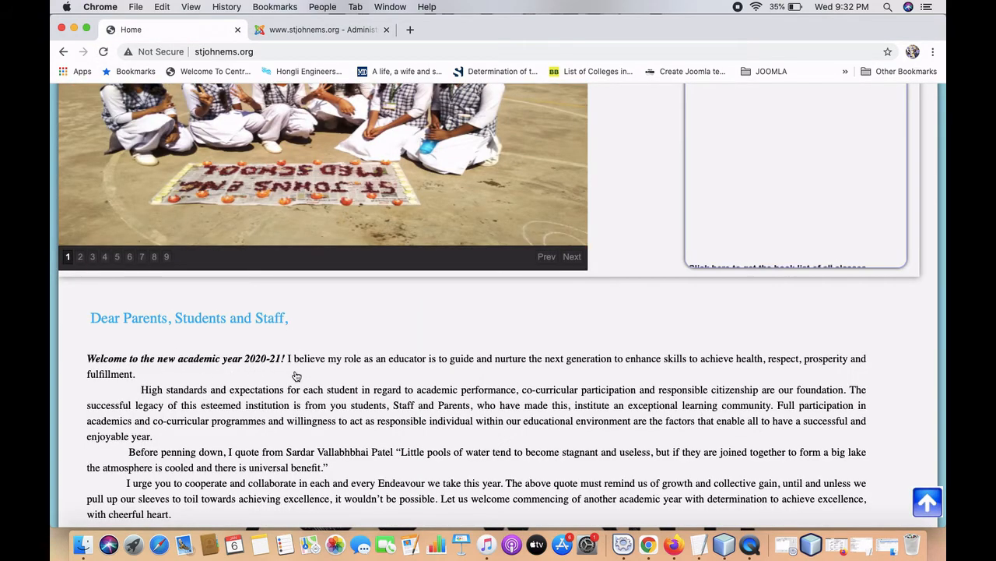
pyautogui.scroll(-5, 296, 376)
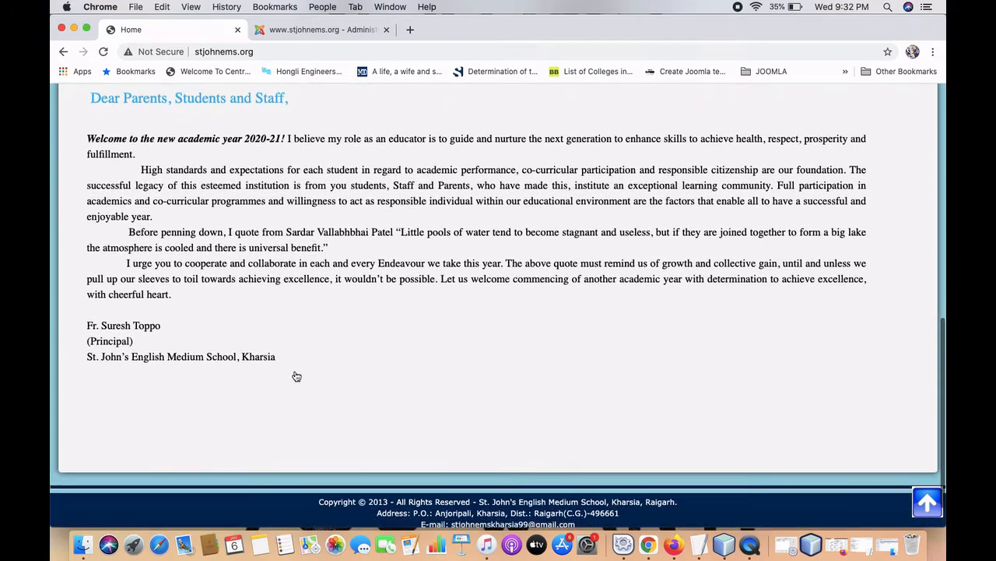
pyautogui.scroll(10, 296, 376)
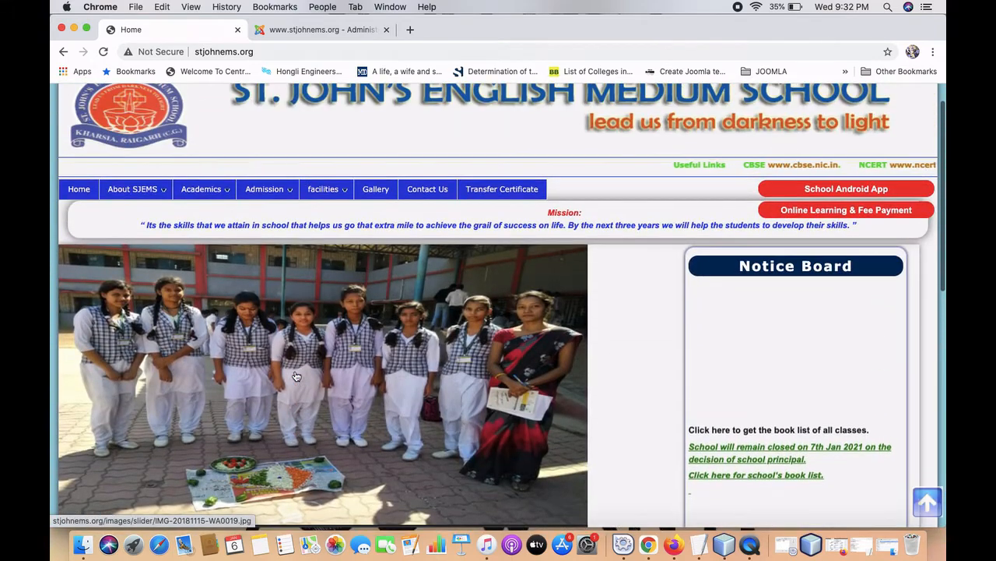
# Open About SJEMS > Principal's Desk on the public site and read the Principal's message.
pyautogui.moveTo(131, 197)
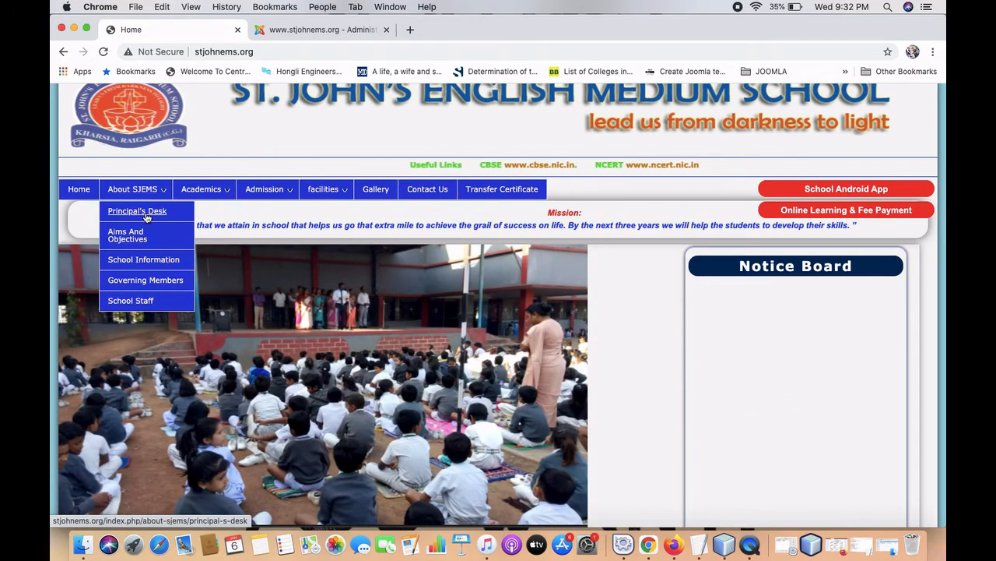
pyautogui.click(175, 217)
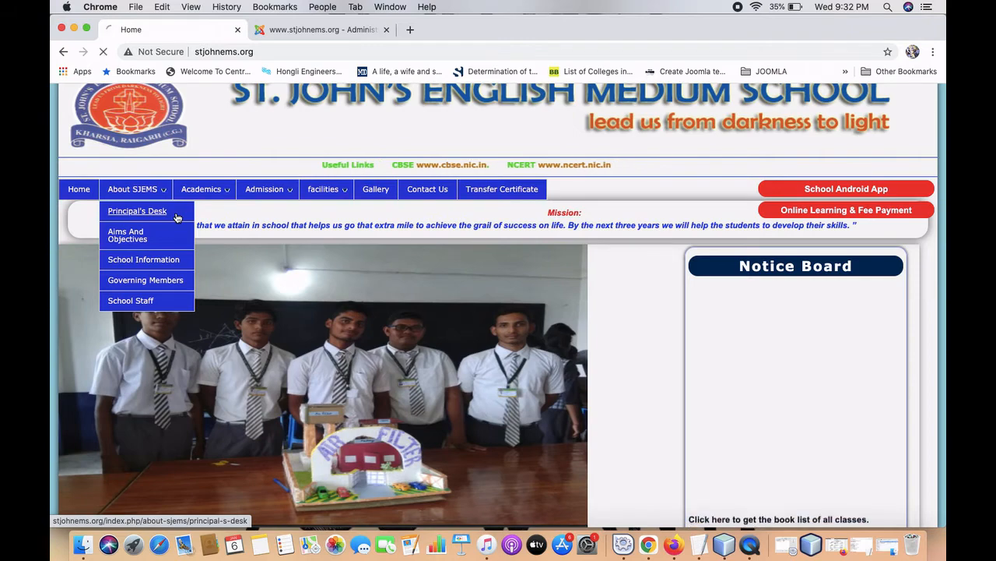
pyautogui.scroll(-10, 185, 284)
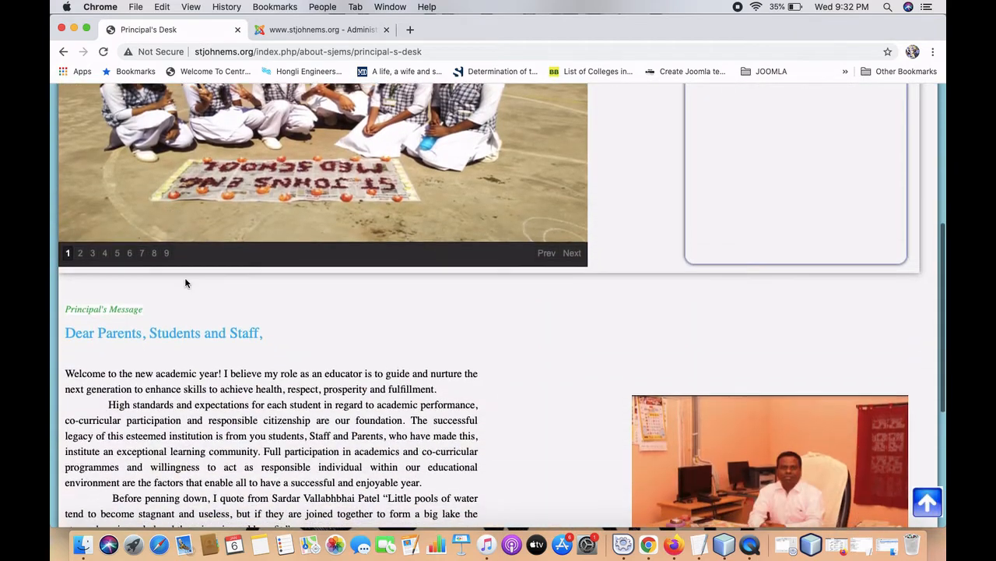
pyautogui.scroll(-5, 185, 282)
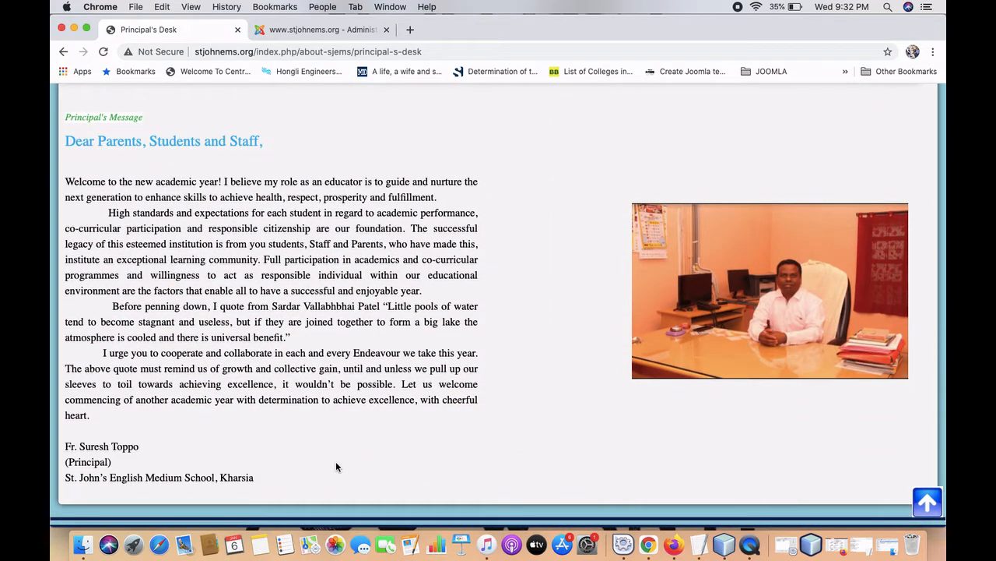
pyautogui.scroll(2, 335, 467)
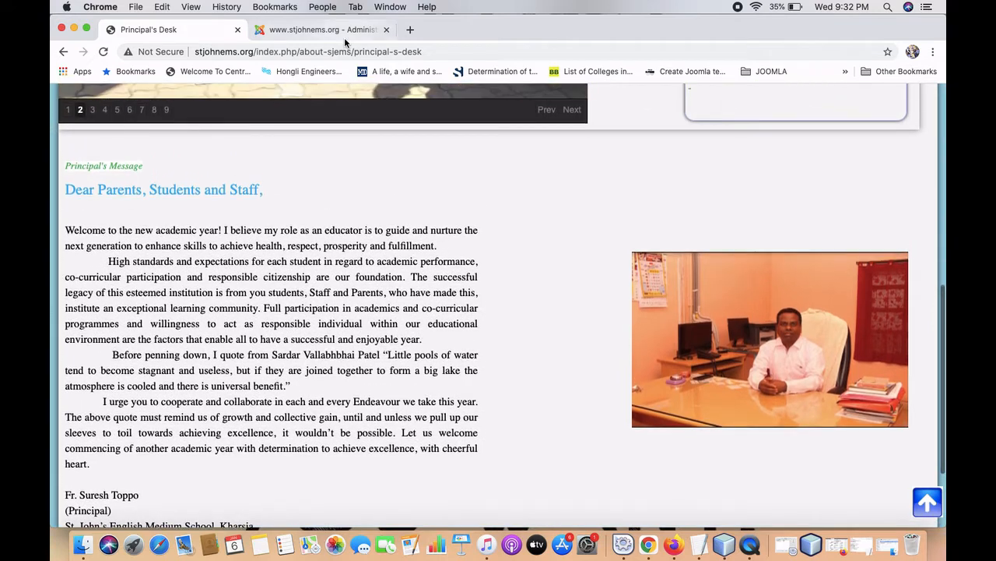
pyautogui.click(321, 31)
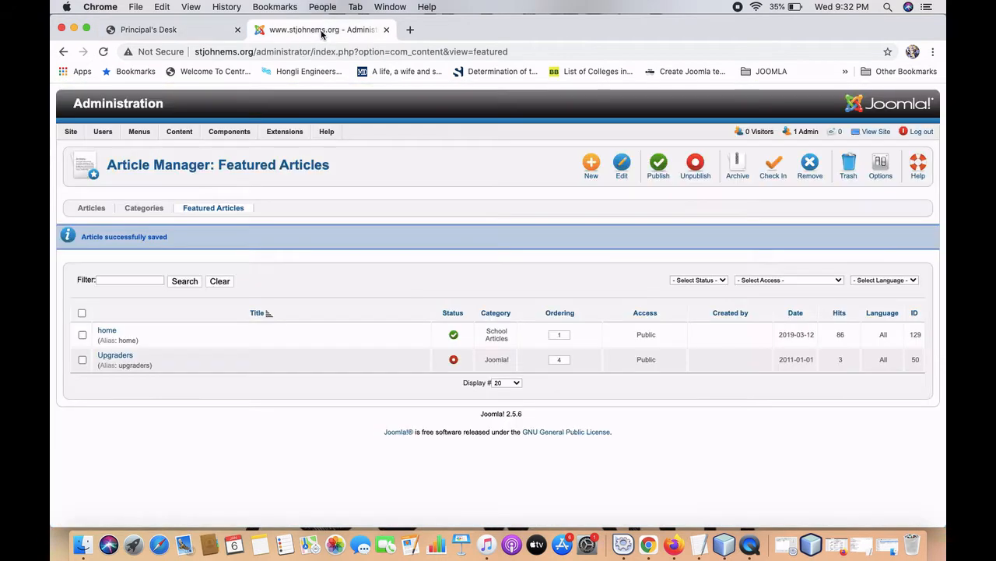
# From the control panel, open Content > Article Manager to list all site articles.
pyautogui.click(128, 104)
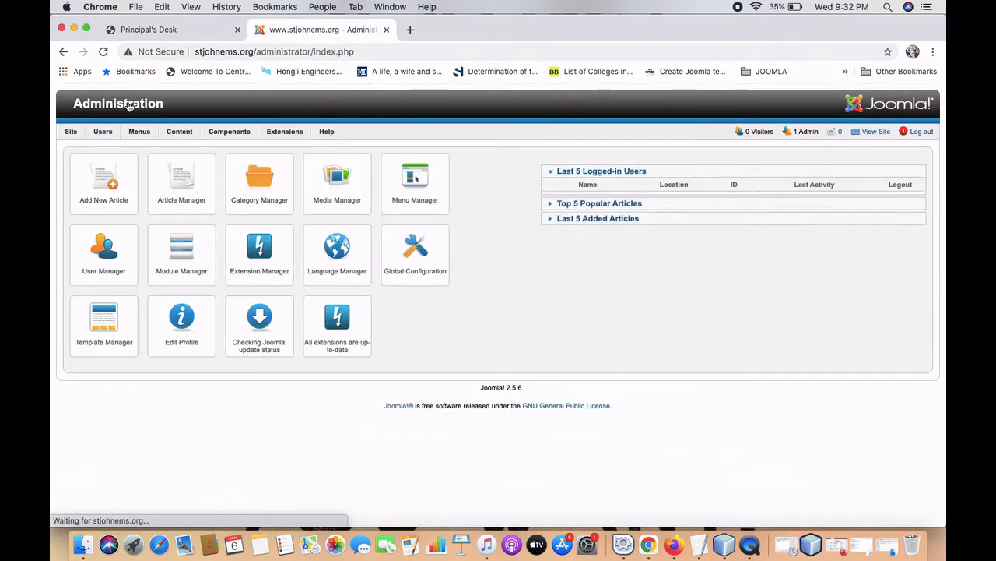
pyautogui.moveTo(180, 134)
pyautogui.moveTo(192, 152)
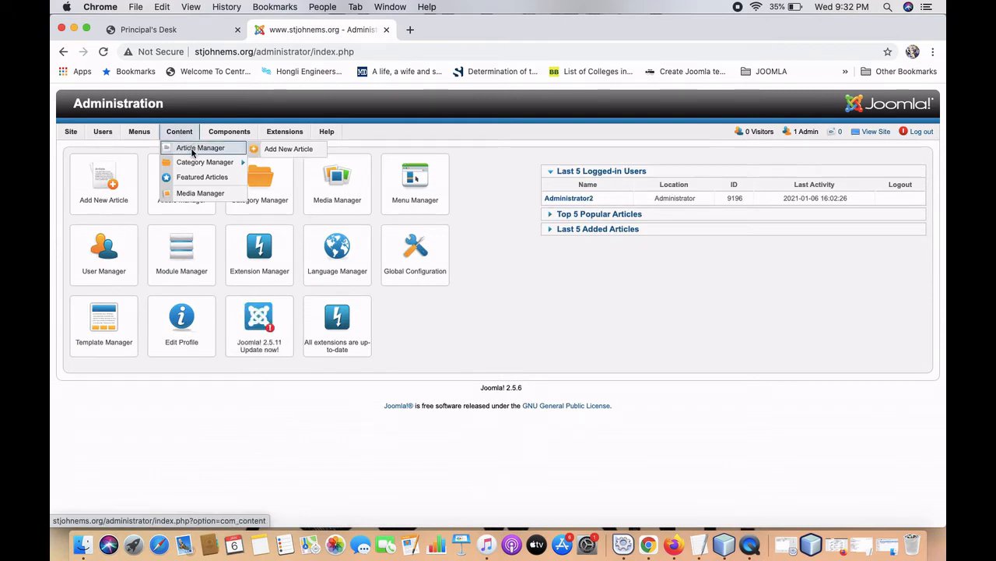
pyautogui.click(187, 149)
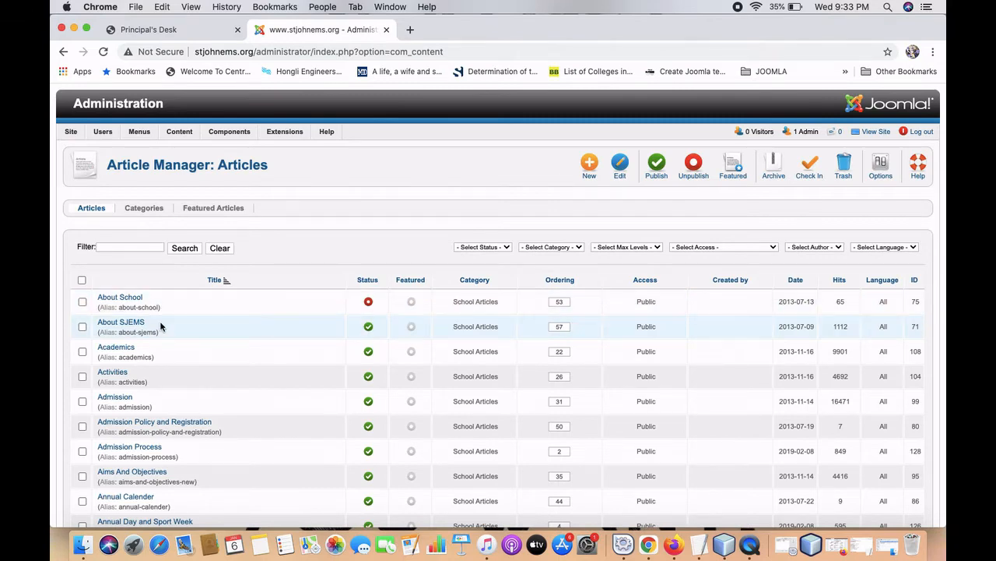
pyautogui.scroll(-5, 161, 326)
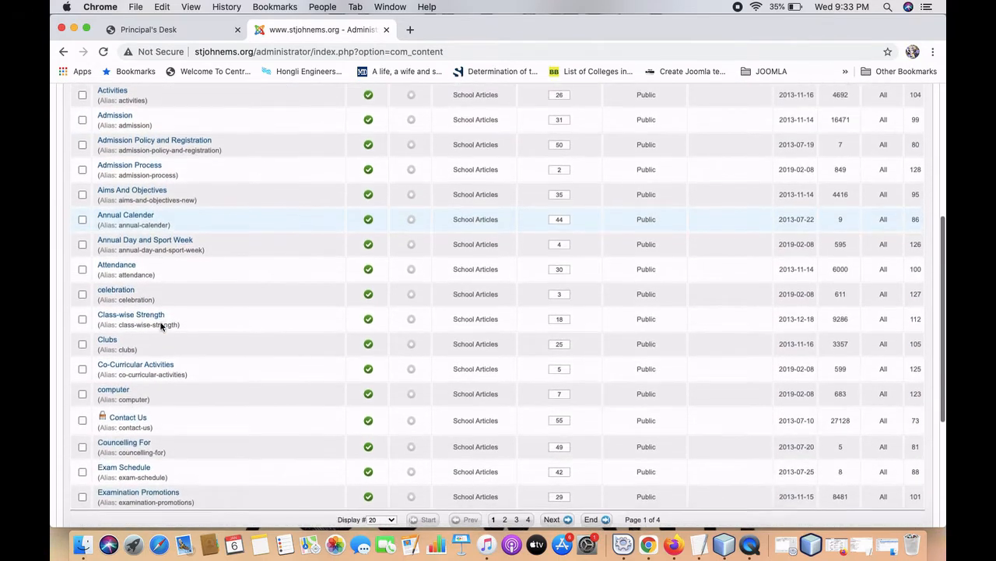
pyautogui.scroll(-3, 161, 327)
pyautogui.scroll(3, 161, 326)
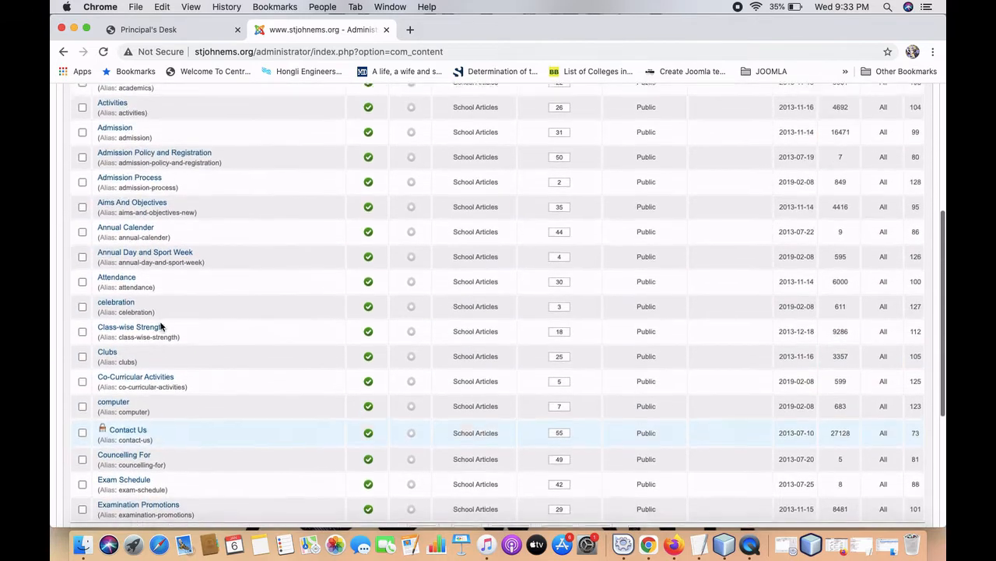
pyautogui.scroll(4, 161, 326)
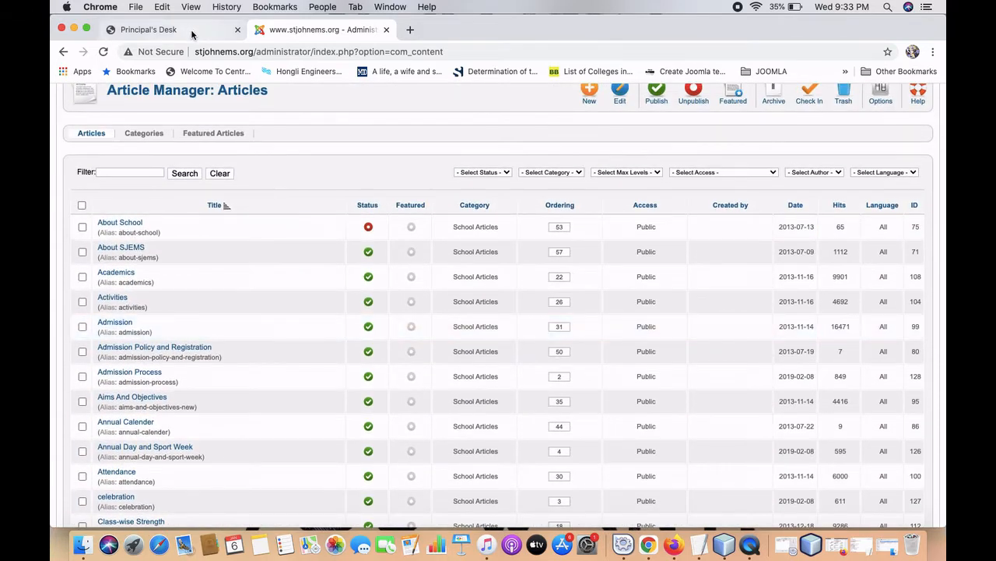
# Take another look at the live Principal's Desk page, then return to the article list.
pyautogui.click(192, 34)
pyautogui.scroll(1, 133, 172)
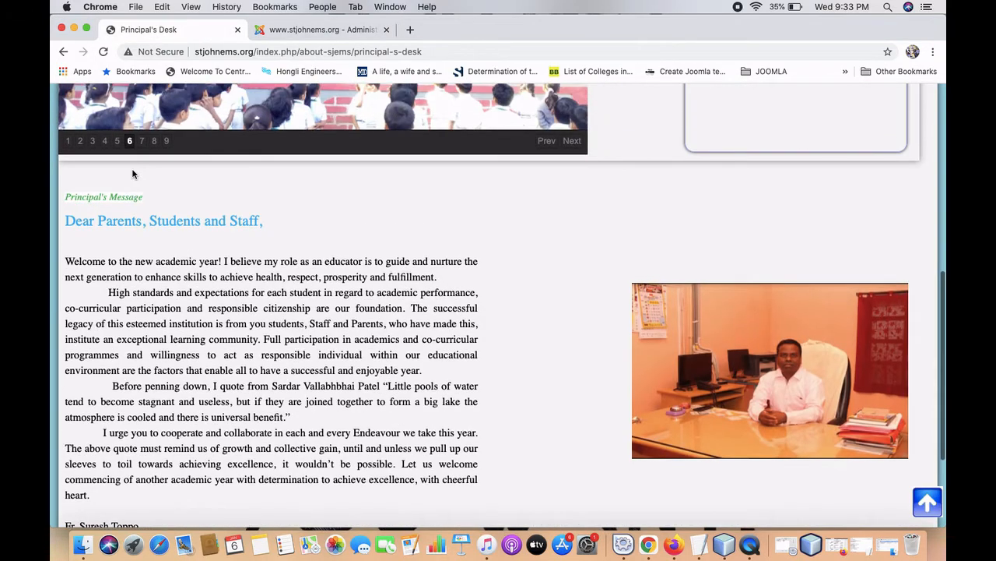
pyautogui.scroll(10, 133, 174)
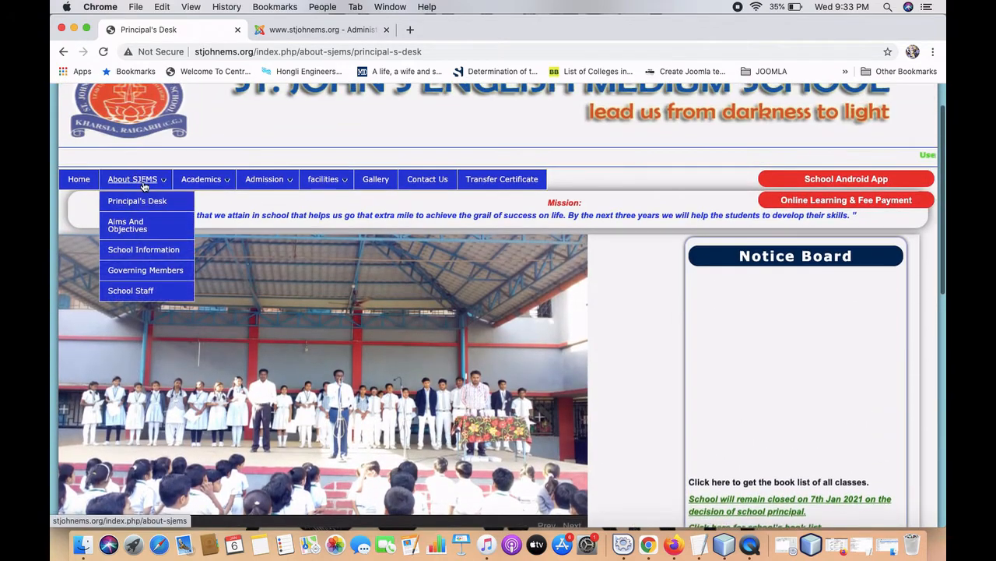
pyautogui.click(295, 31)
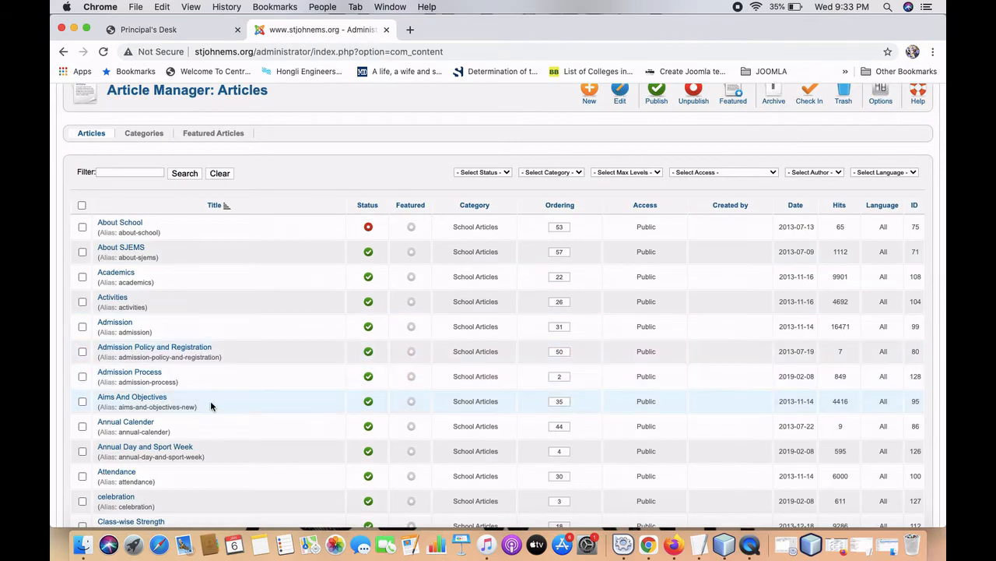
# Move the Article Manager list to its second page of articles.
pyautogui.scroll(-6, 211, 406)
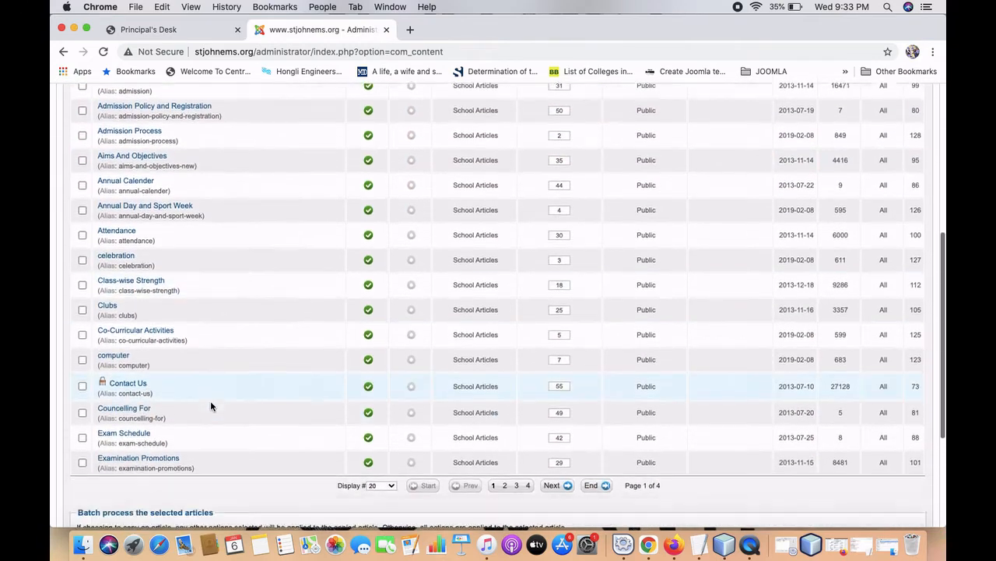
pyautogui.scroll(-2, 210, 406)
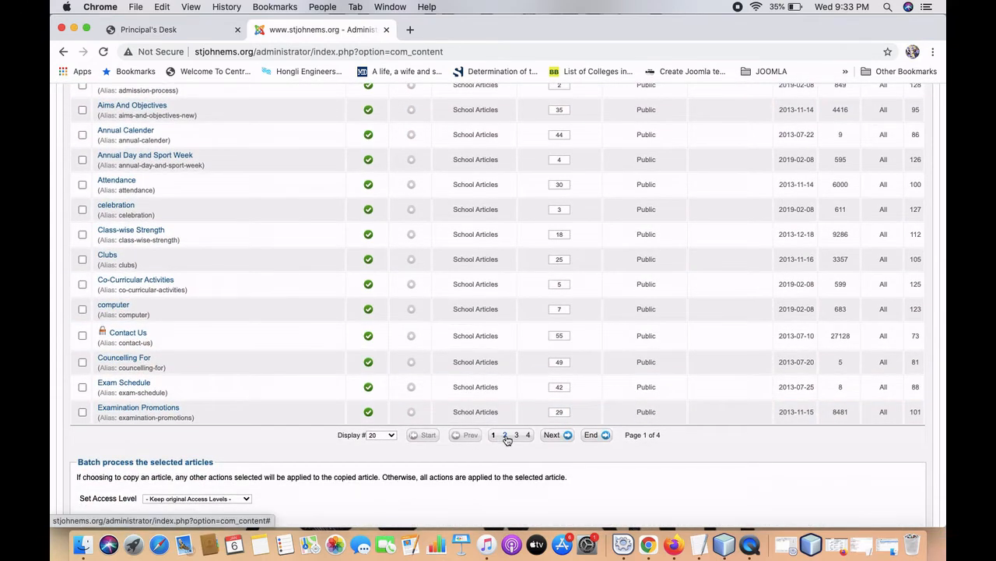
pyautogui.click(554, 435)
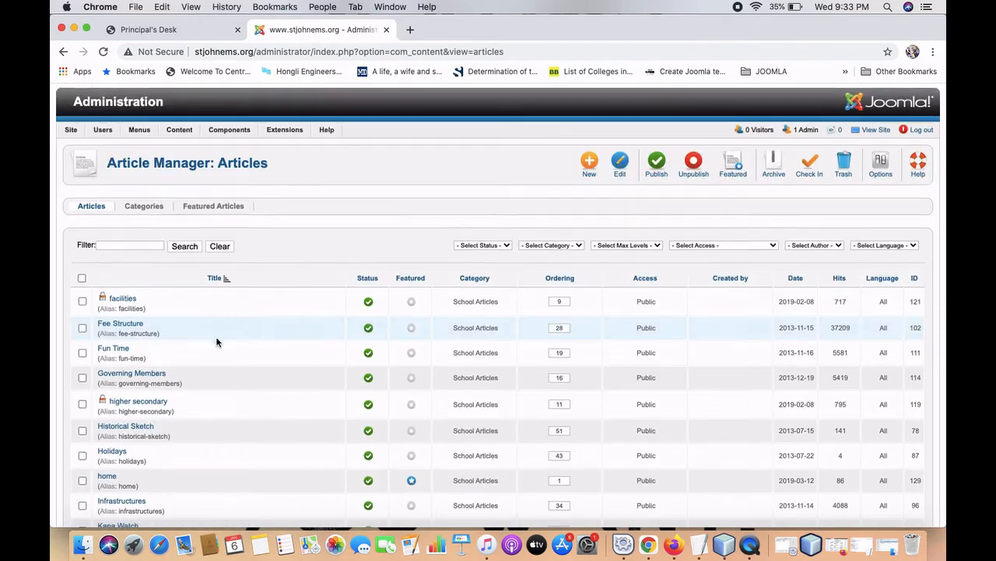
pyautogui.scroll(-4, 216, 342)
pyautogui.scroll(-3, 216, 341)
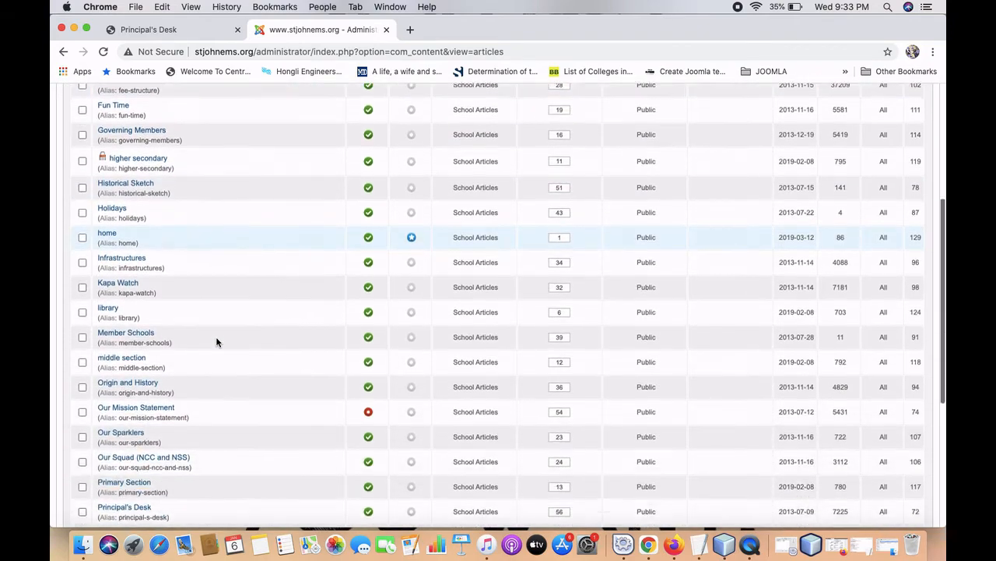
pyautogui.scroll(10, 216, 341)
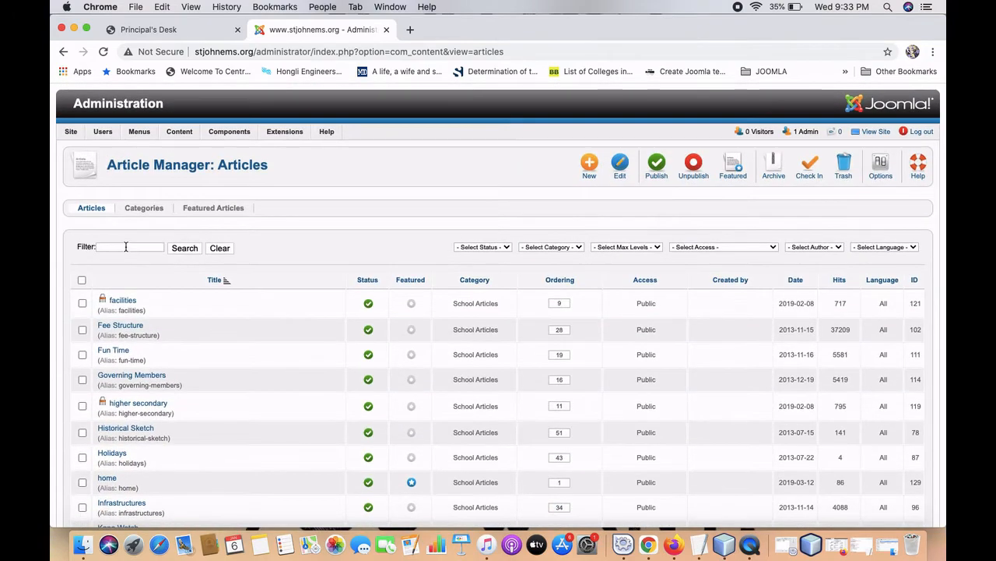
# Filter articles for 'principal' and open the Principal's Desk article (ID 72) for editing.
pyautogui.click(125, 246)
pyautogui.click(182, 34)
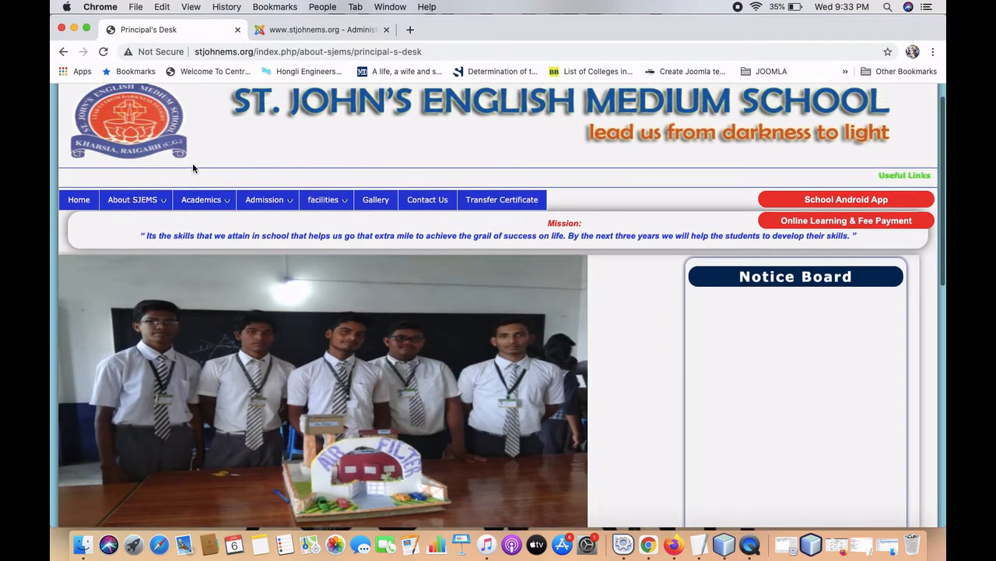
pyautogui.scroll(2, 198, 212)
pyautogui.moveTo(128, 241)
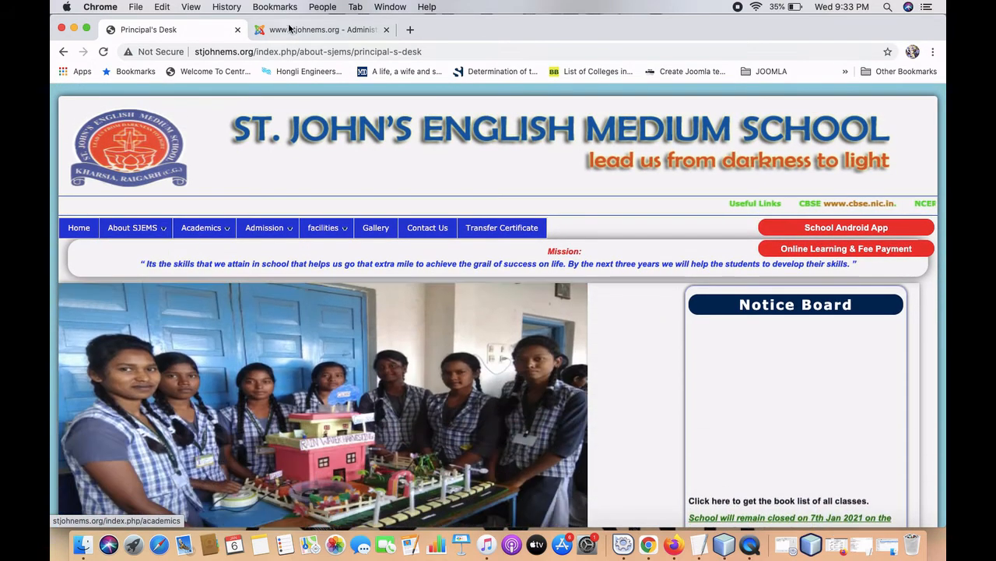
pyautogui.hotkey('ctrl', 'Tab')
pyautogui.click(147, 247)
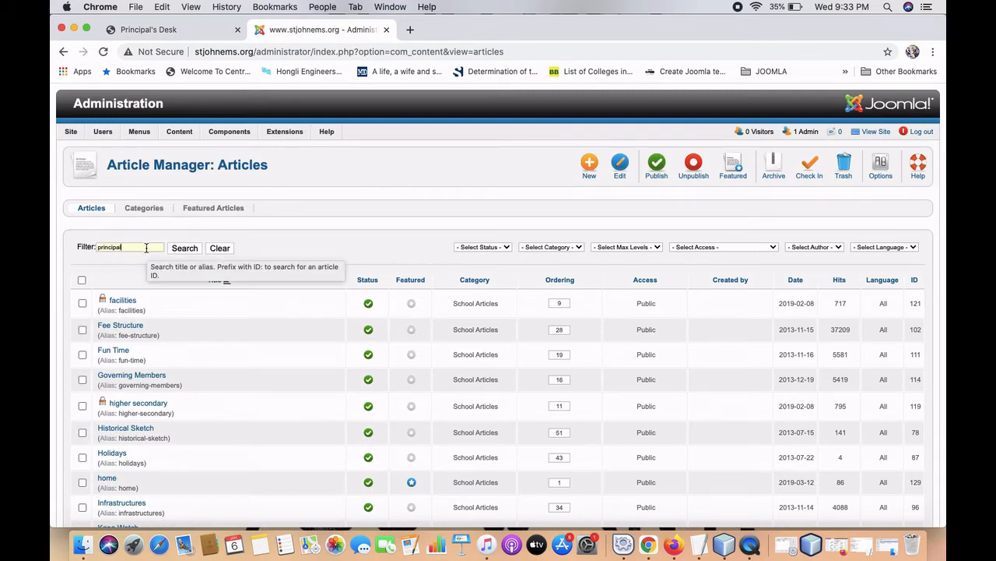
pyautogui.click(180, 248)
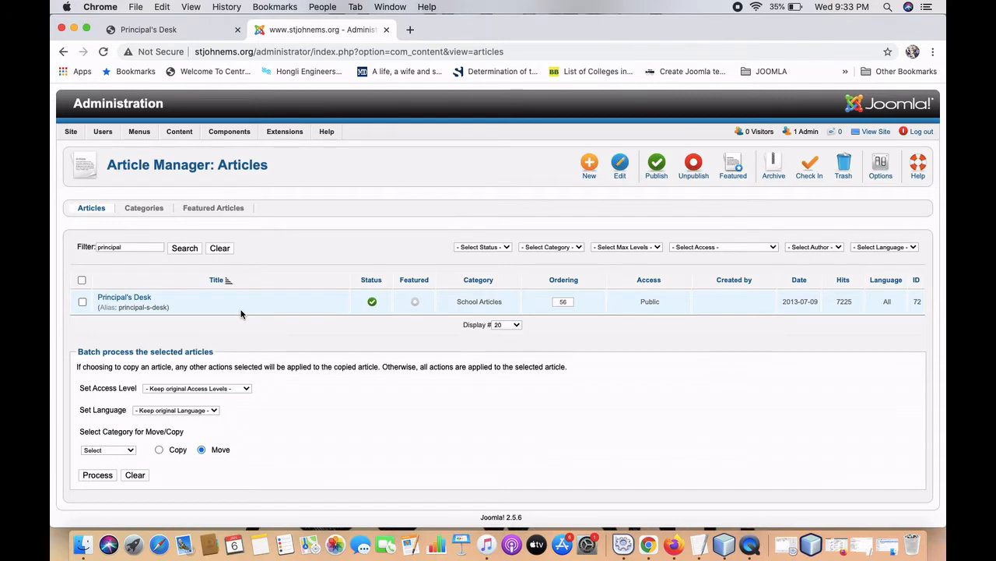
pyautogui.click(142, 303)
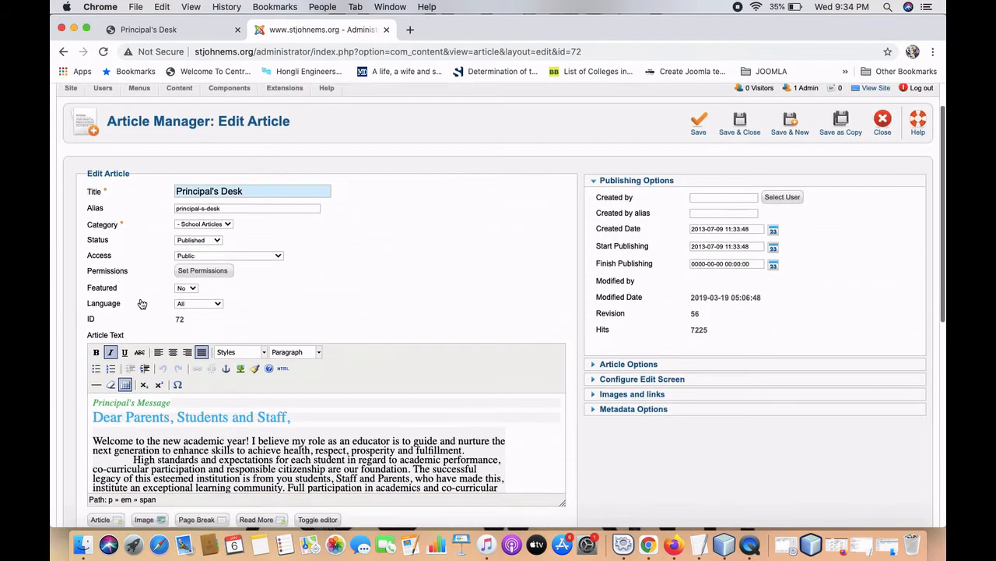
# Scroll through the Principal's Desk text and change 'generation' in the first paragraph to 'genetto'.
pyautogui.scroll(-4, 141, 304)
pyautogui.scroll(-4, 163, 340)
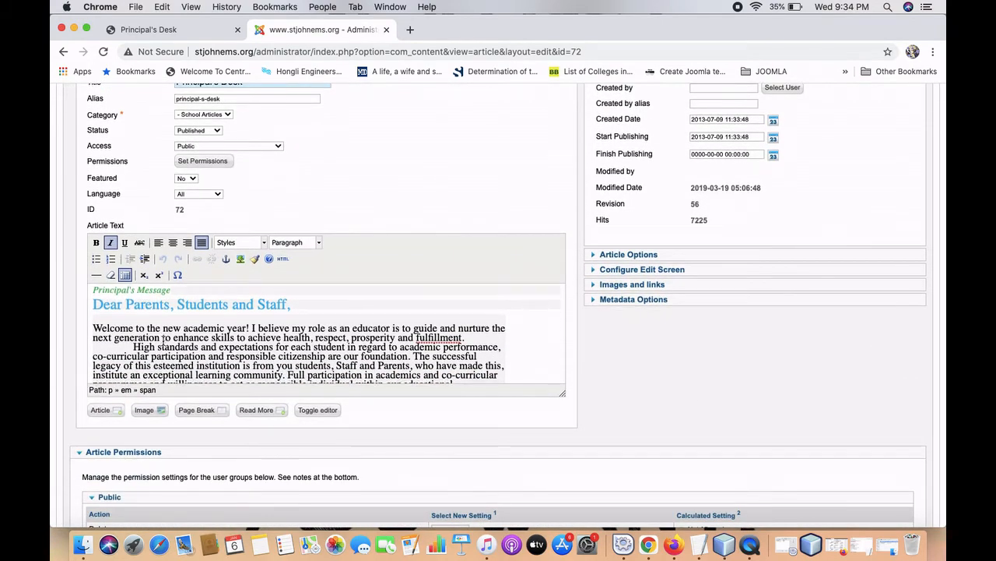
pyautogui.scroll(-6, 163, 343)
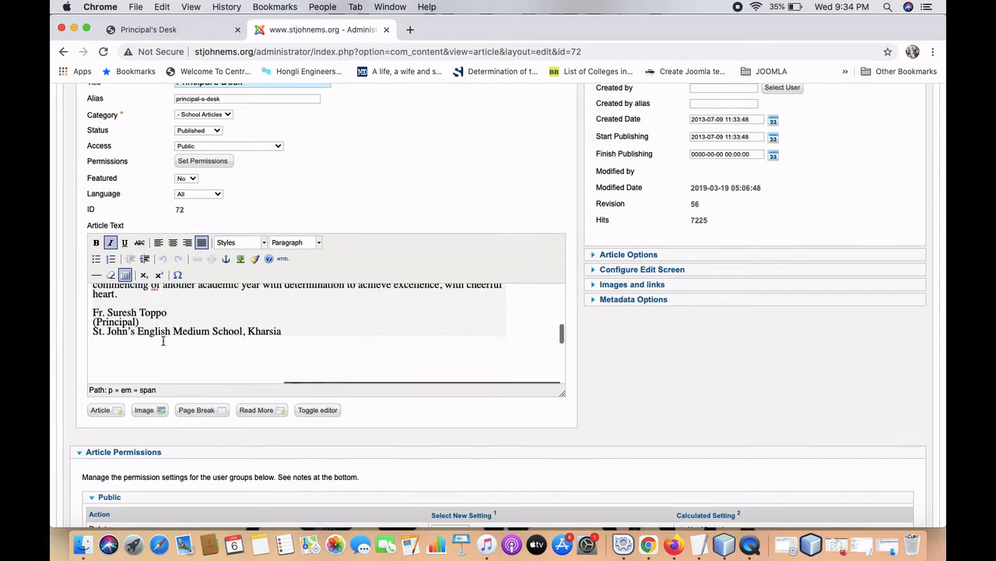
pyautogui.scroll(-3, 163, 345)
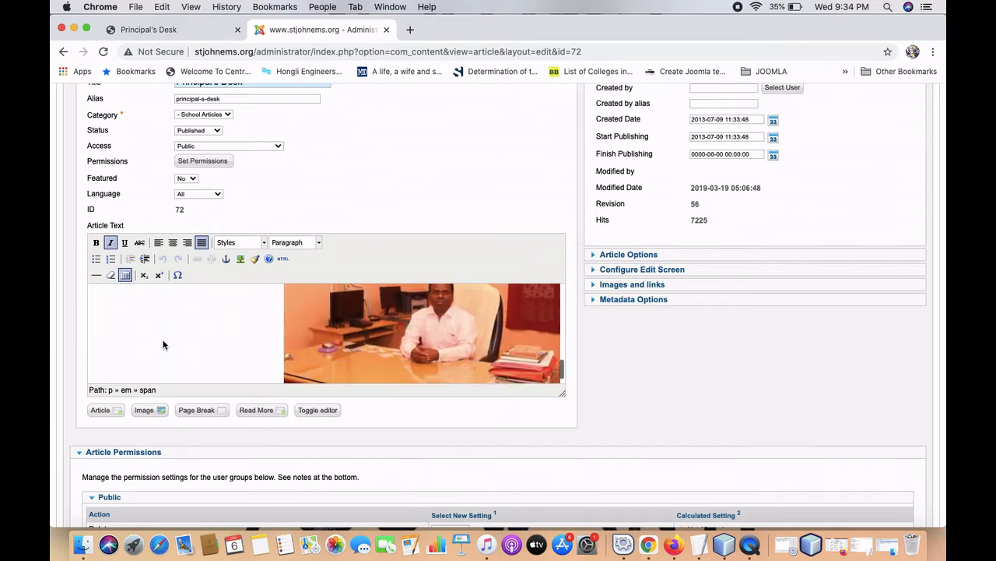
pyautogui.scroll(2, 163, 344)
pyautogui.scroll(12, 163, 345)
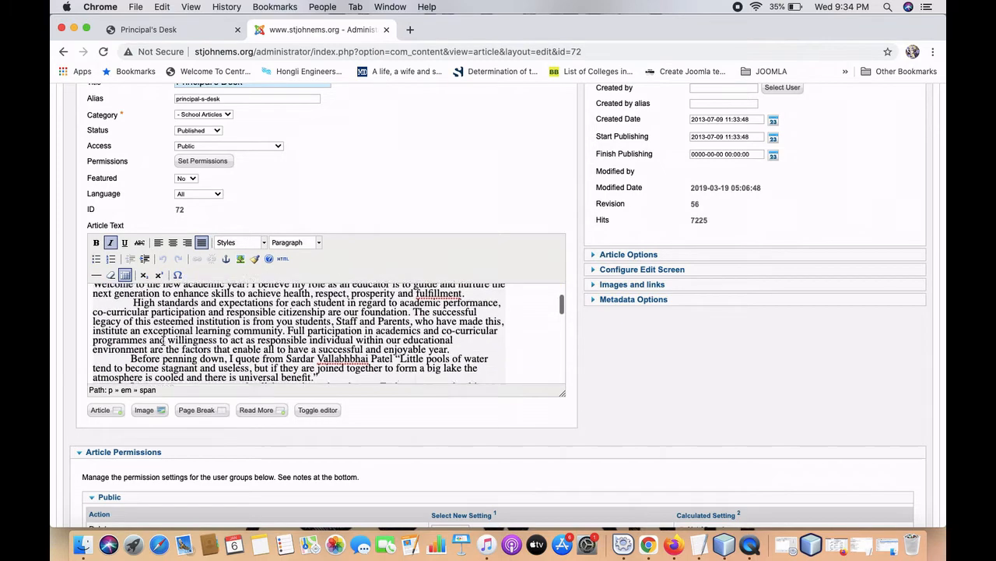
pyautogui.scroll(1, 163, 340)
pyautogui.click(163, 340)
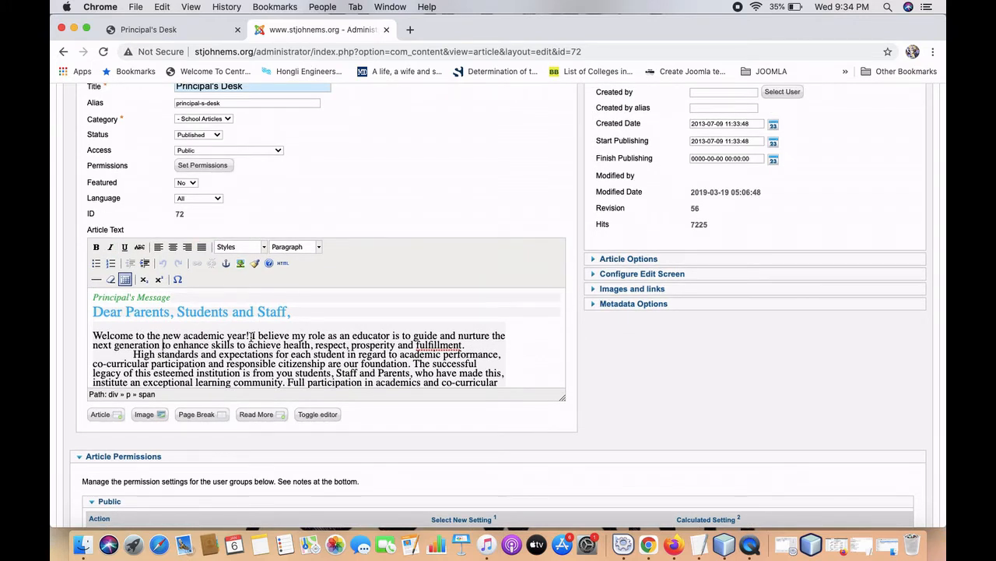
pyautogui.click(162, 345)
pyautogui.press('BackSpace')
pyautogui.press('BackSpace')
pyautogui.press('BackSpace')
pyautogui.press('BackSpace')
pyautogui.press('BackSpace')
pyautogui.press('BackSpace')
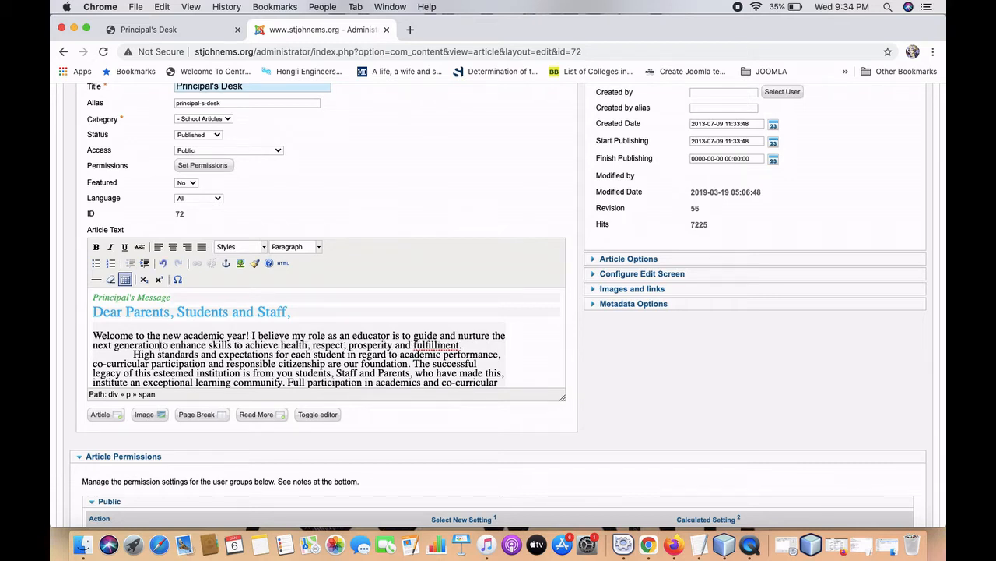
pyautogui.press('BackSpace')
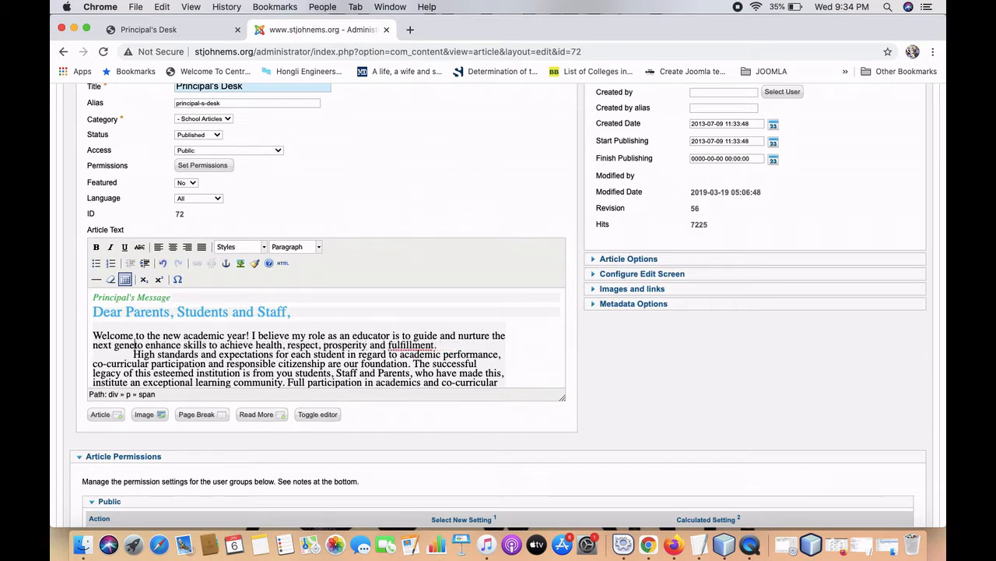
pyautogui.write('im')
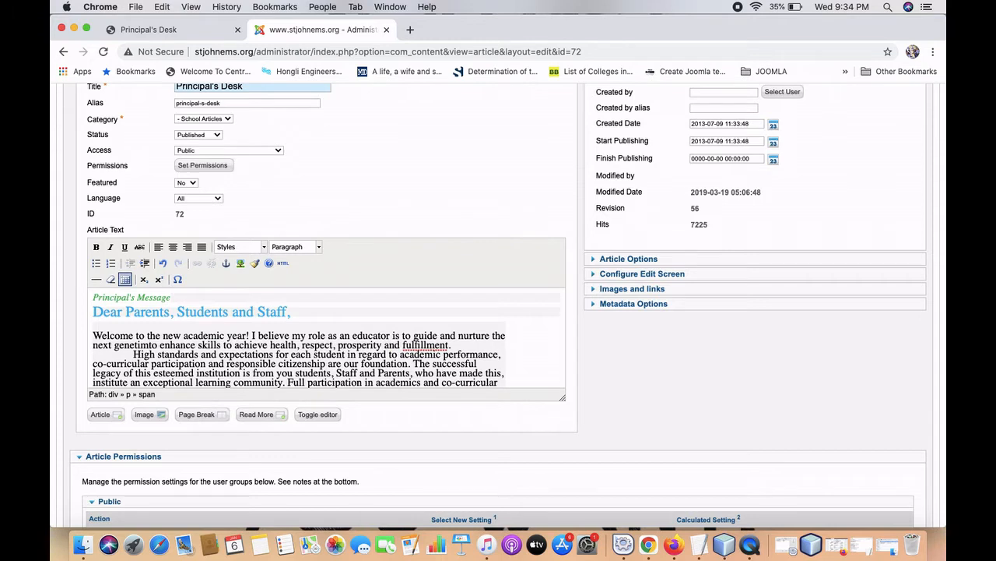
pyautogui.press('BackSpace')
pyautogui.press('BackSpace')
pyautogui.press('BackSpace')
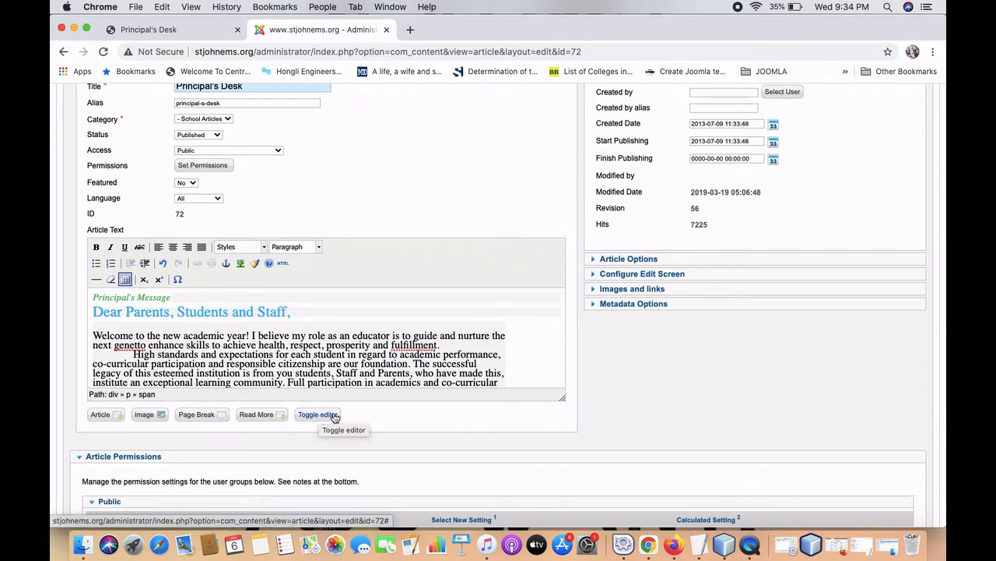
# Show the Principal's Desk article as raw HTML and copy all of it into a new TextEdit backup.
pyautogui.click(321, 415)
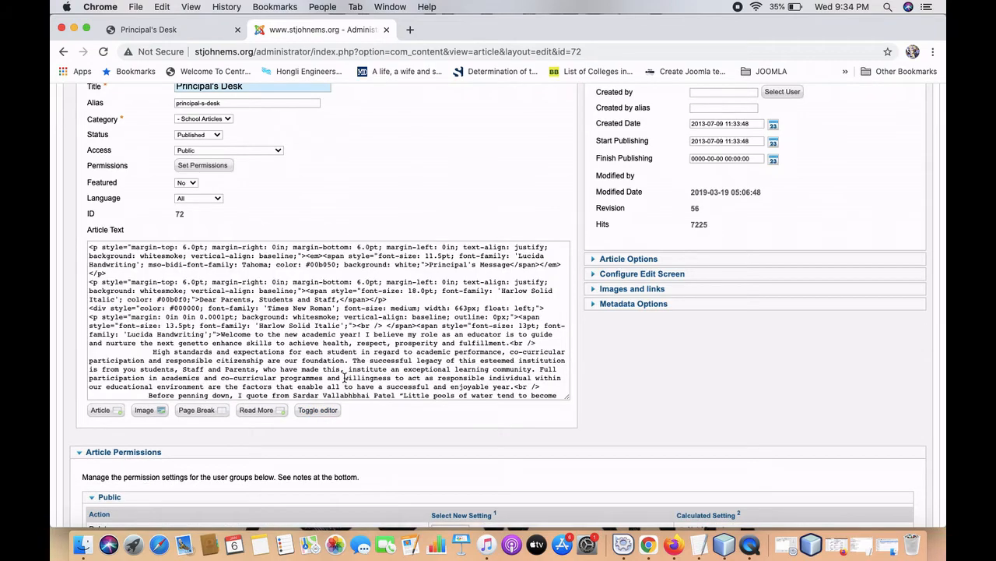
pyautogui.scroll(3, 243, 257)
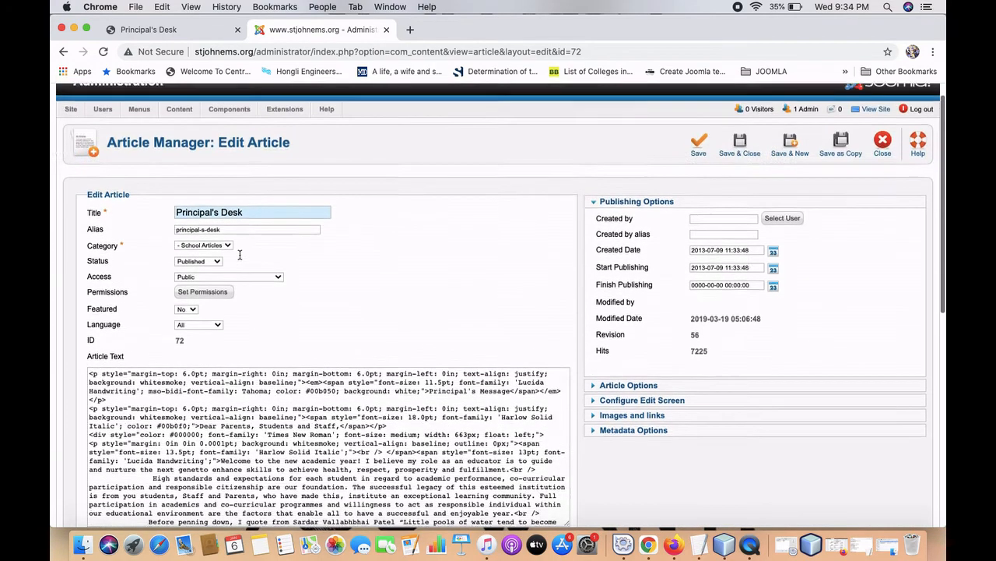
pyautogui.scroll(-2, 252, 411)
pyautogui.scroll(-5, 253, 411)
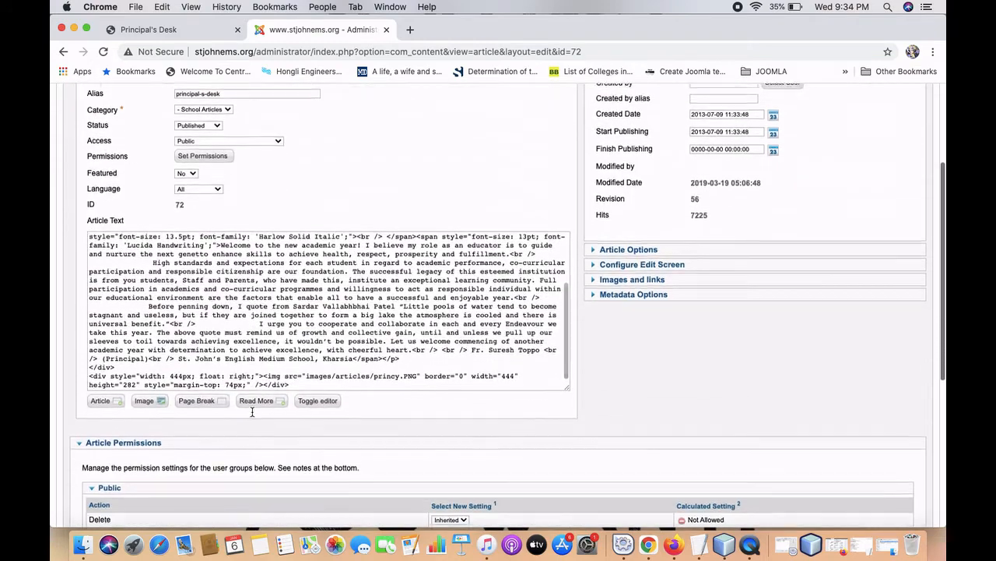
pyautogui.scroll(-1, 252, 328)
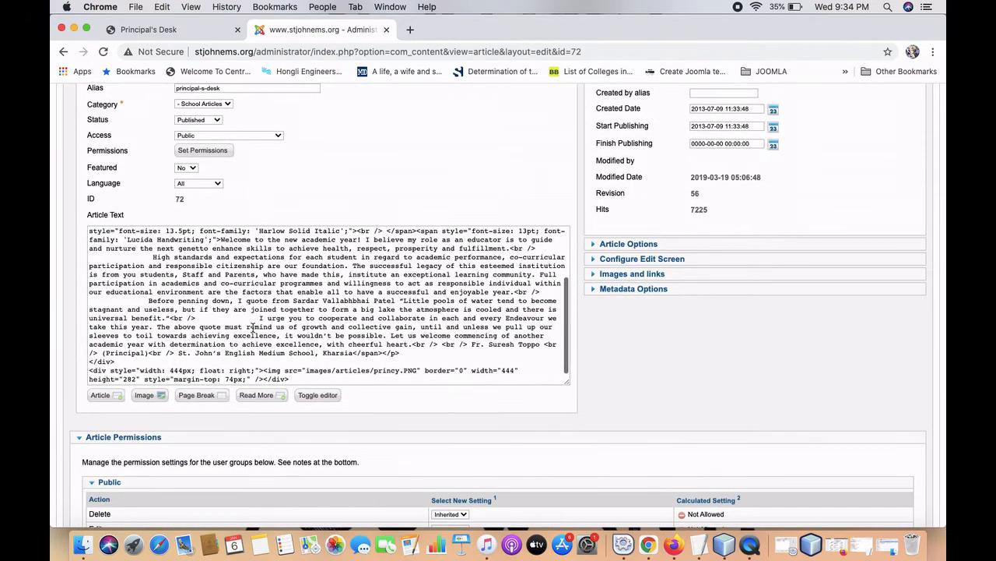
pyautogui.click(295, 379)
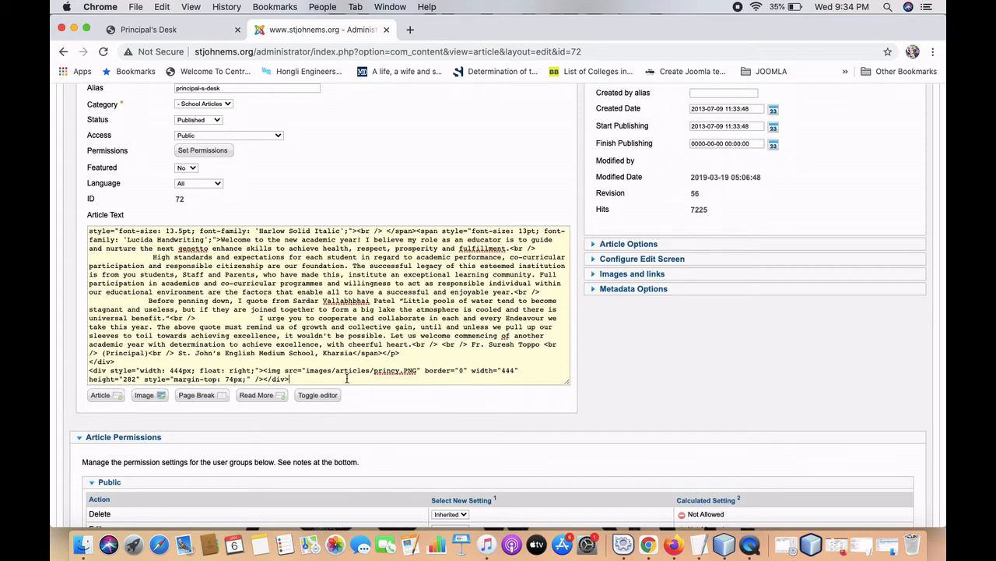
pyautogui.press('super+a')
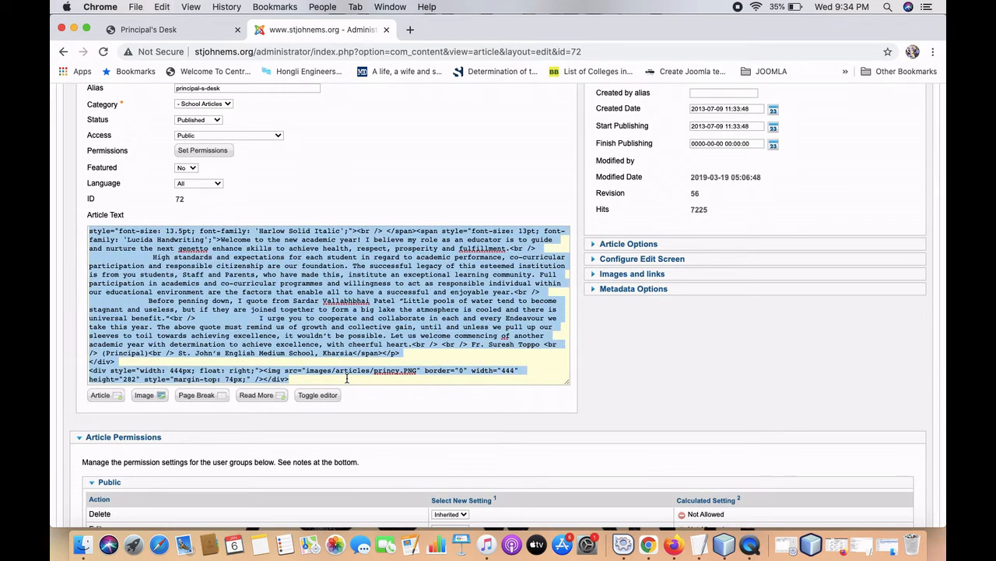
pyautogui.press('super+c')
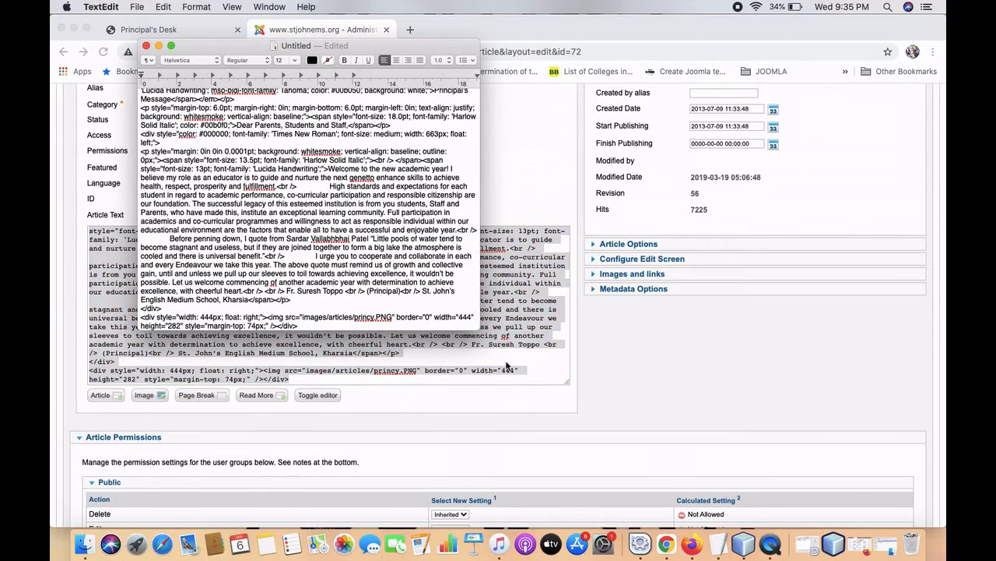
pyautogui.press('super+Tab')
pyautogui.click(506, 380)
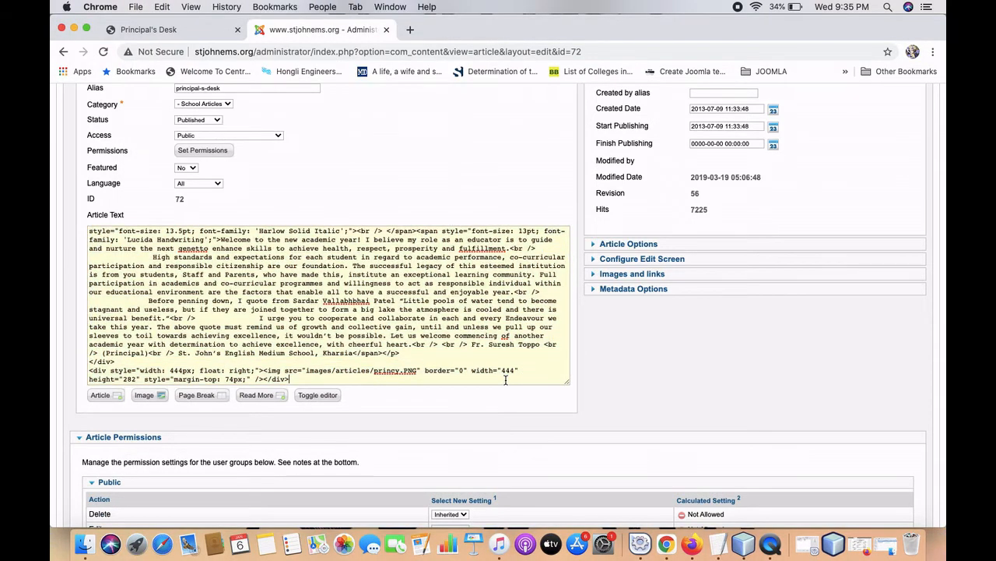
# Return to the visual editor and scroll through the article to the principal's photo.
pyautogui.click(321, 394)
pyautogui.scroll(-15, 348, 323)
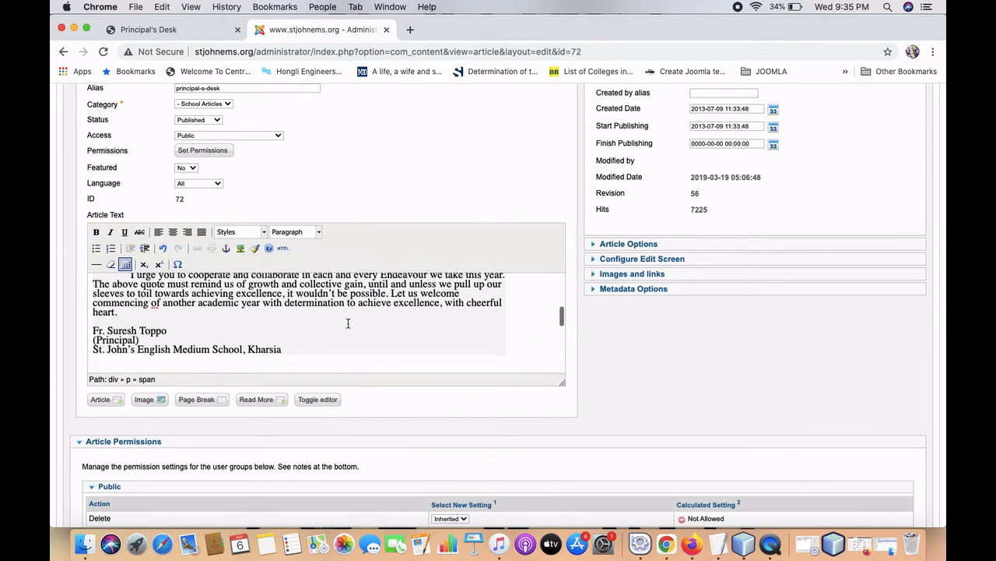
pyautogui.scroll(-3, 348, 327)
pyautogui.scroll(5, 348, 327)
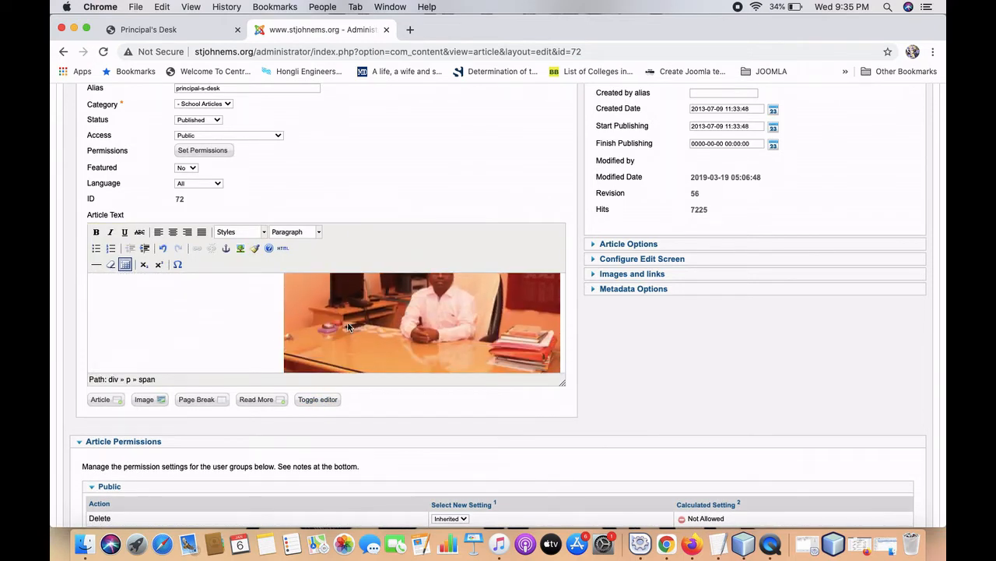
pyautogui.scroll(12, 348, 325)
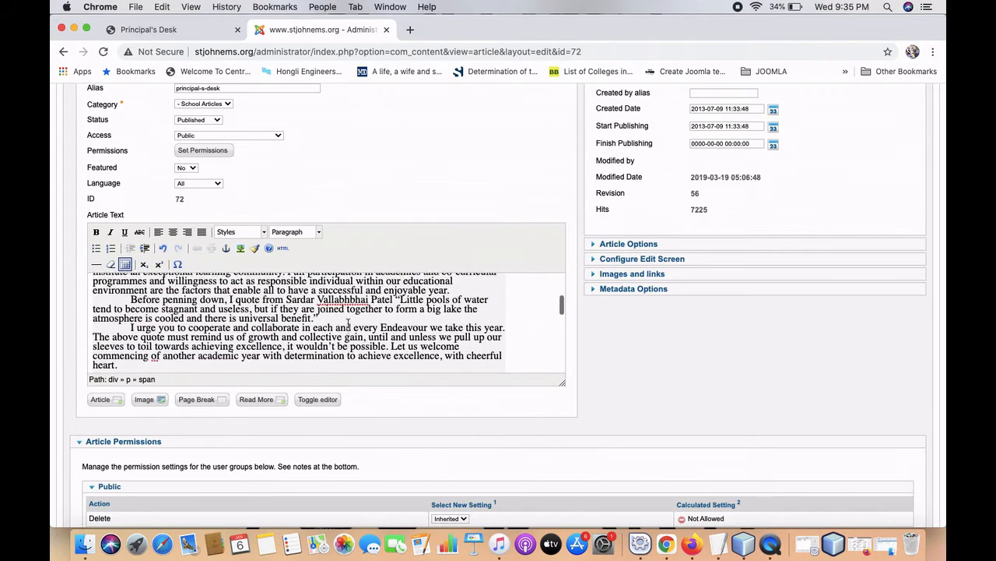
pyautogui.scroll(1, 348, 323)
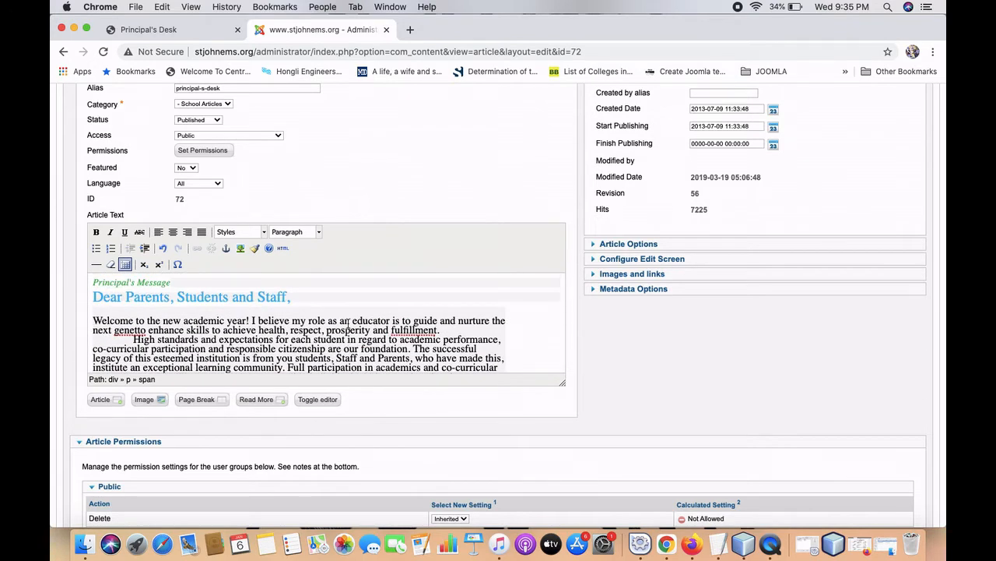
pyautogui.scroll(-8, 348, 323)
pyautogui.scroll(-5, 348, 323)
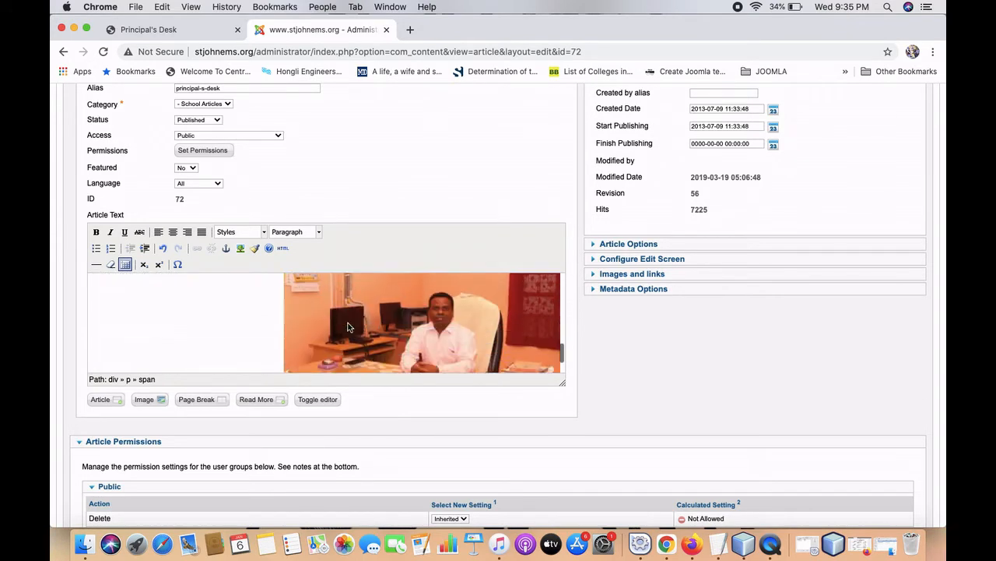
pyautogui.scroll(3, 215, 308)
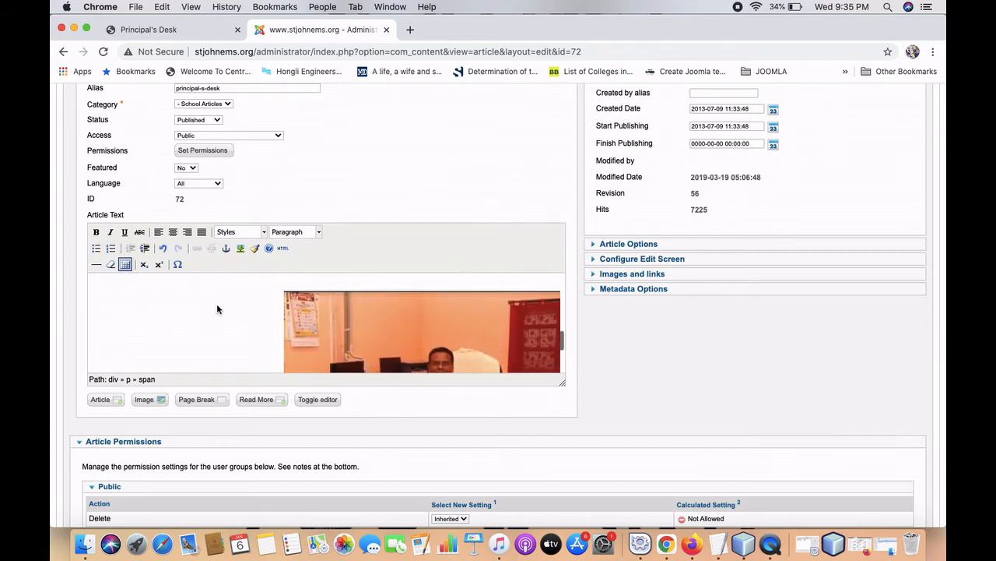
pyautogui.click(302, 334)
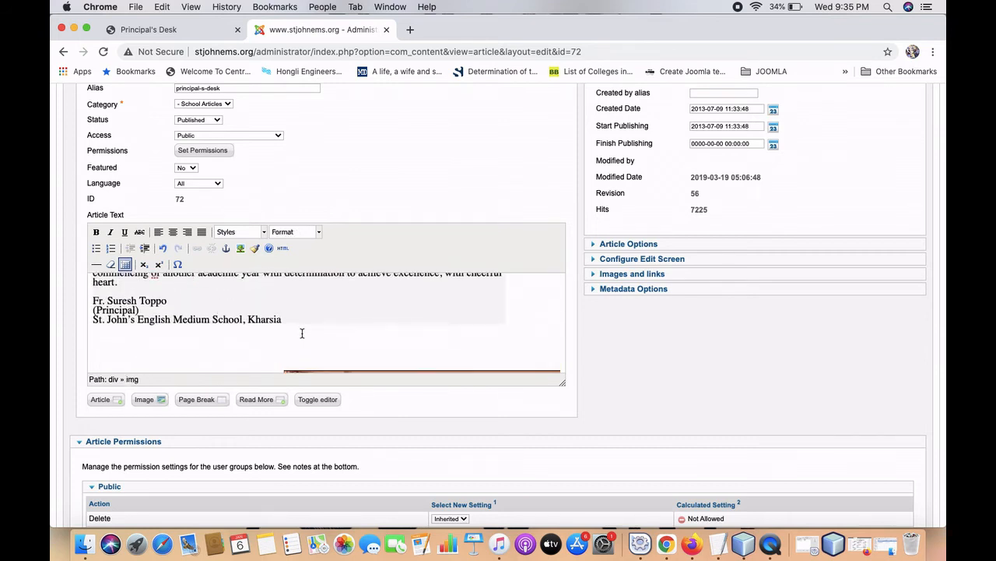
# Insert an empty line below the 'Dear Parents, Students and Staff,' greeting.
pyautogui.scroll(5, 286, 317)
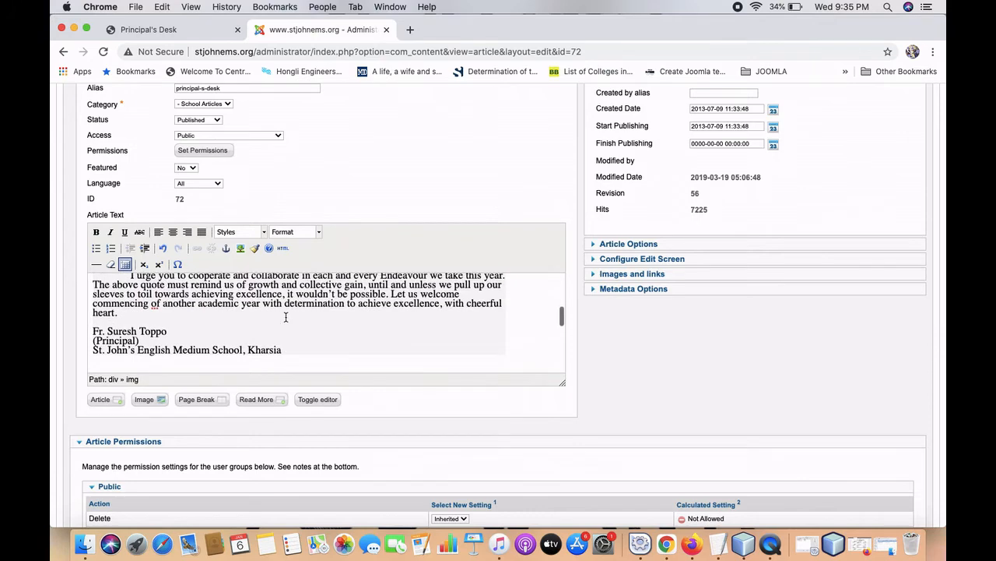
pyautogui.scroll(3, 287, 315)
pyautogui.click(305, 298)
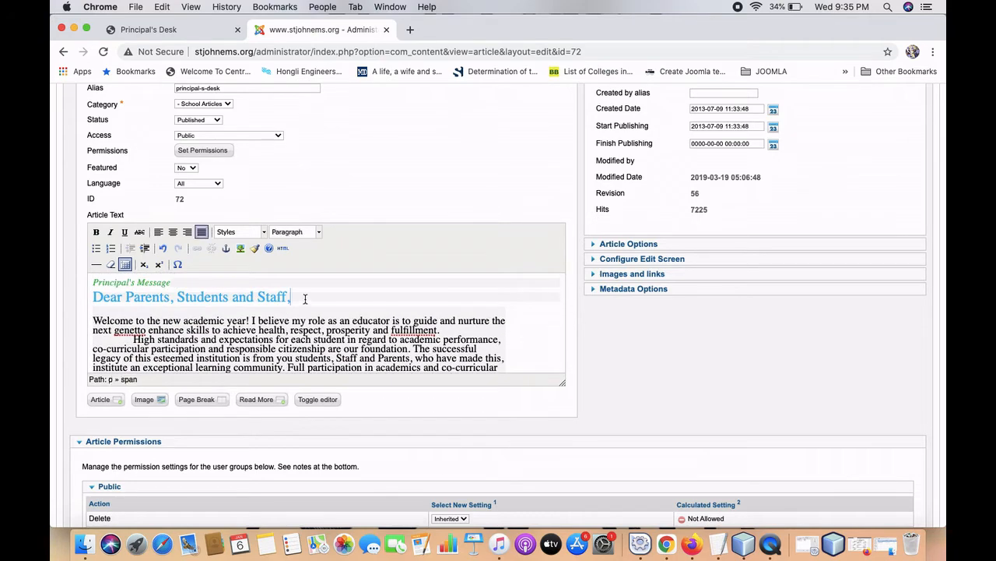
pyautogui.press('Return')
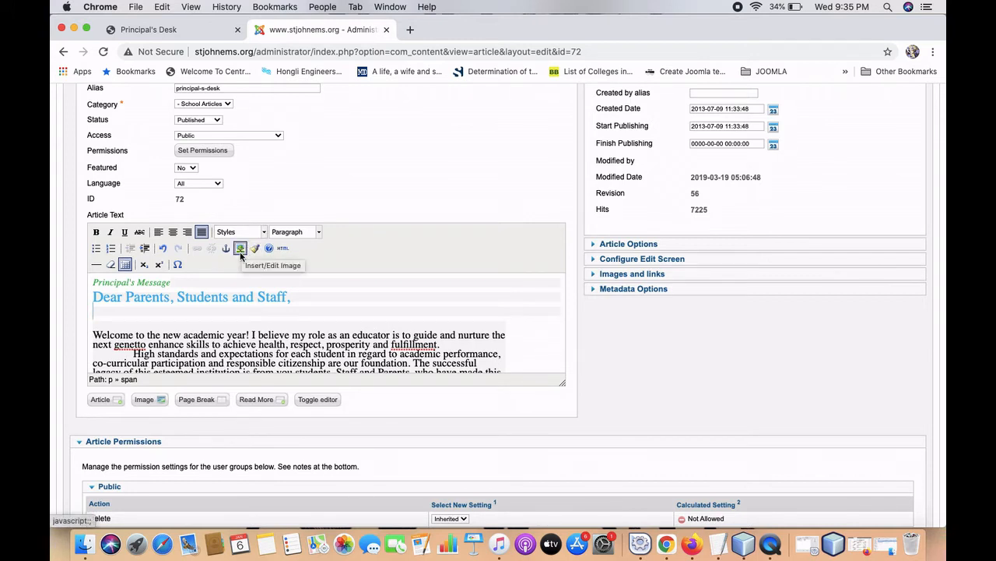
pyautogui.scroll(-3, 320, 321)
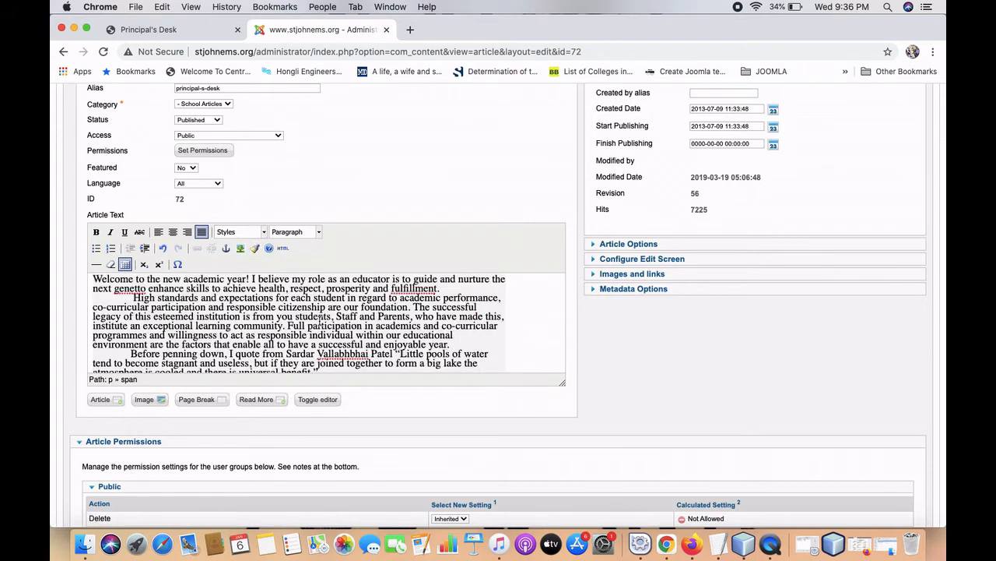
pyautogui.scroll(2, 319, 322)
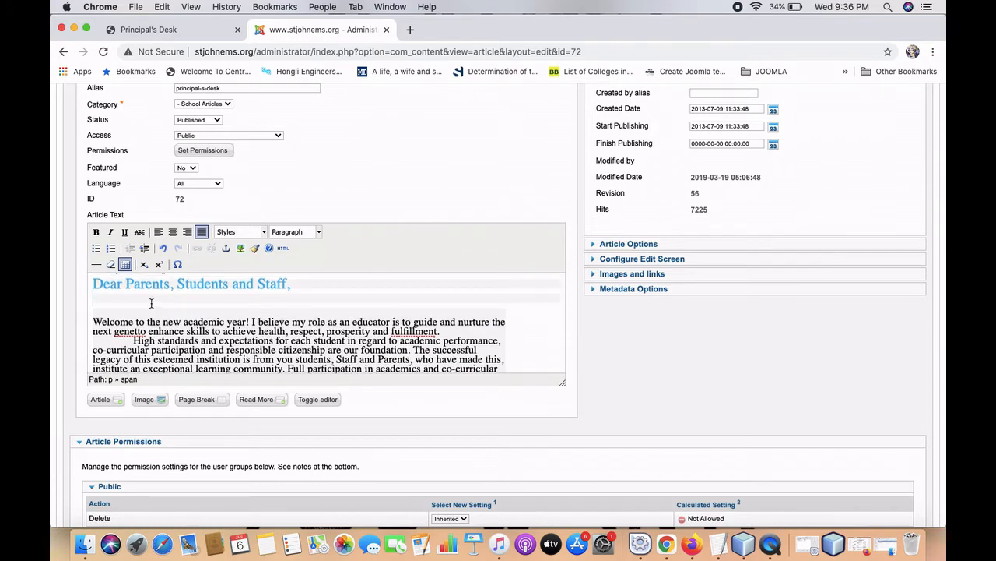
# Choose slider image IMG-20181115-WA0114.jpg, described 'Science Exibition', with Left alignment.
pyautogui.click(149, 402)
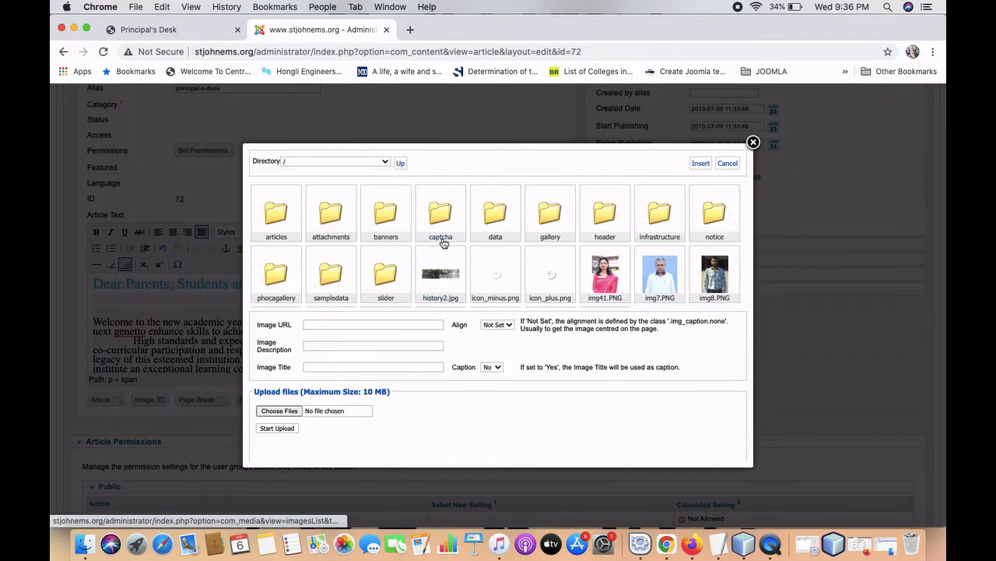
pyautogui.click(543, 217)
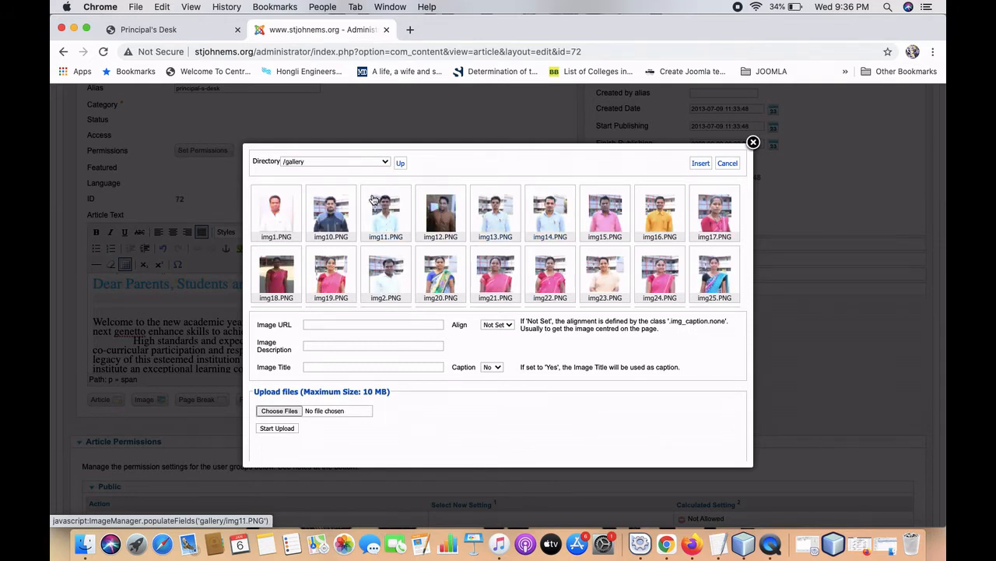
pyautogui.click(399, 164)
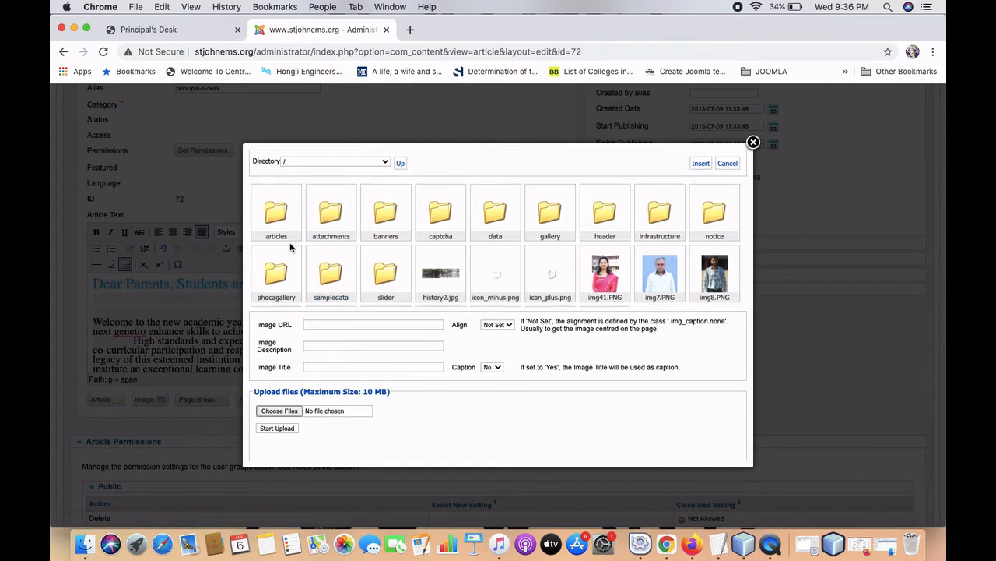
pyautogui.scroll(-1, 289, 247)
pyautogui.click(387, 252)
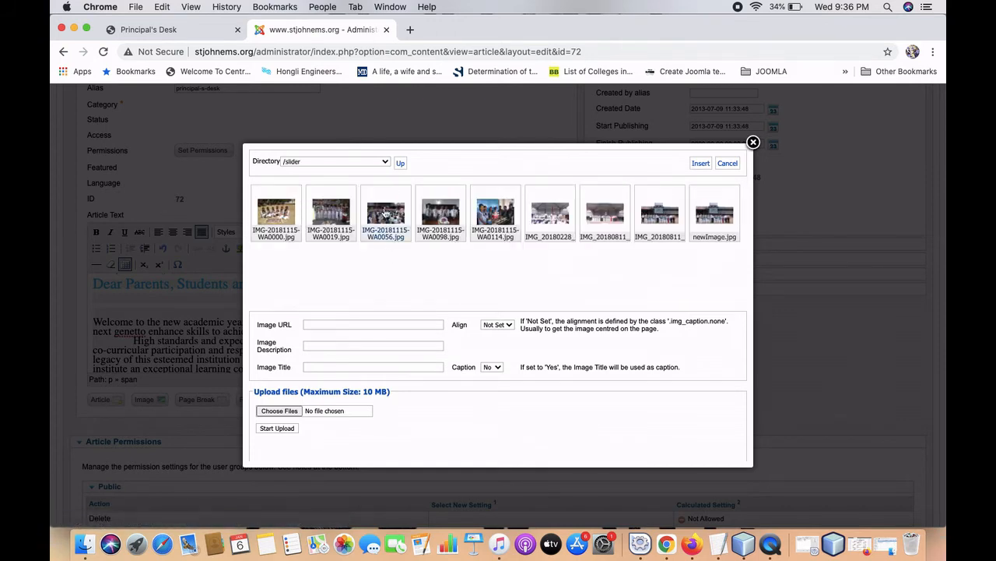
pyautogui.click(492, 221)
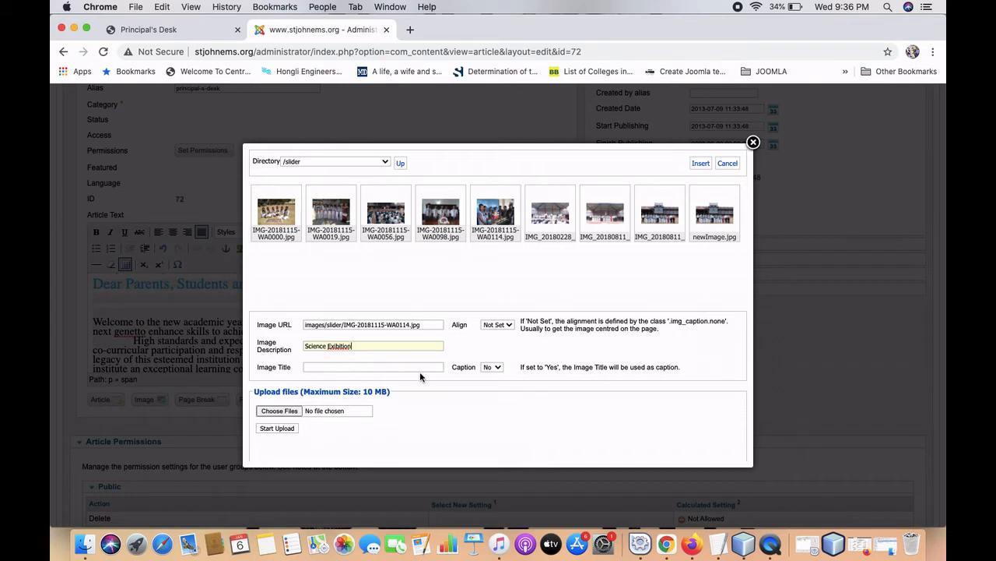
pyautogui.click(497, 324)
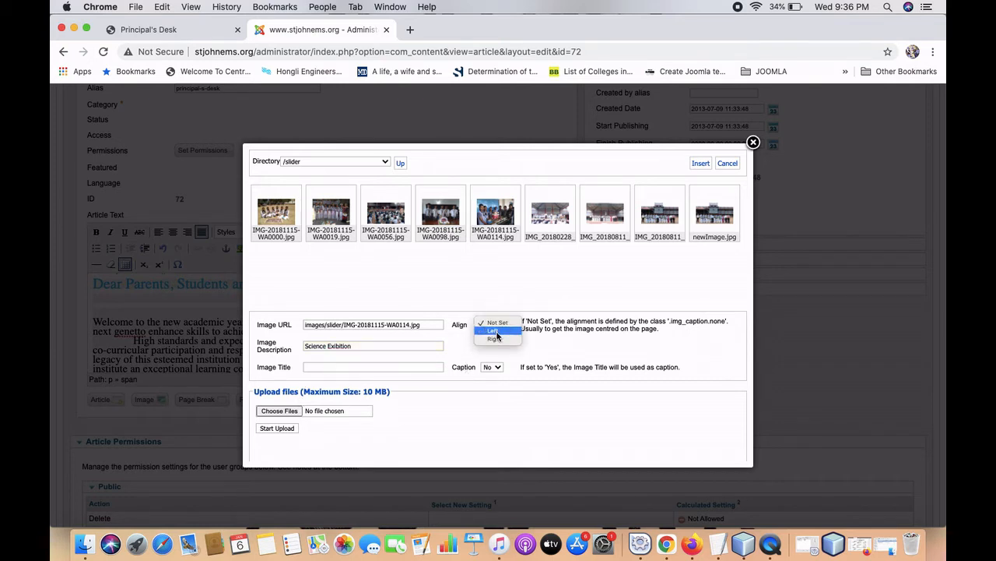
pyautogui.click(497, 333)
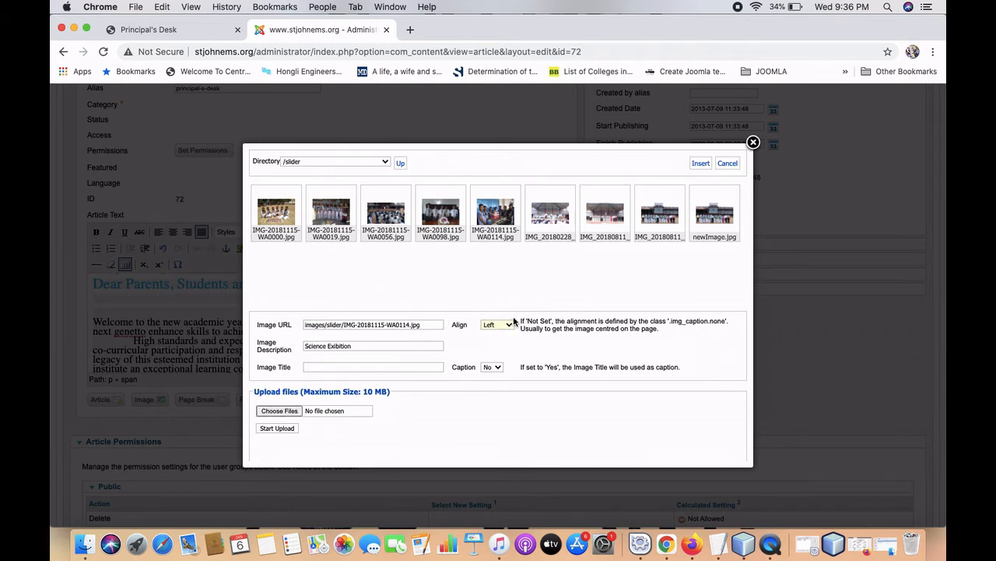
pyautogui.scroll(1, 534, 284)
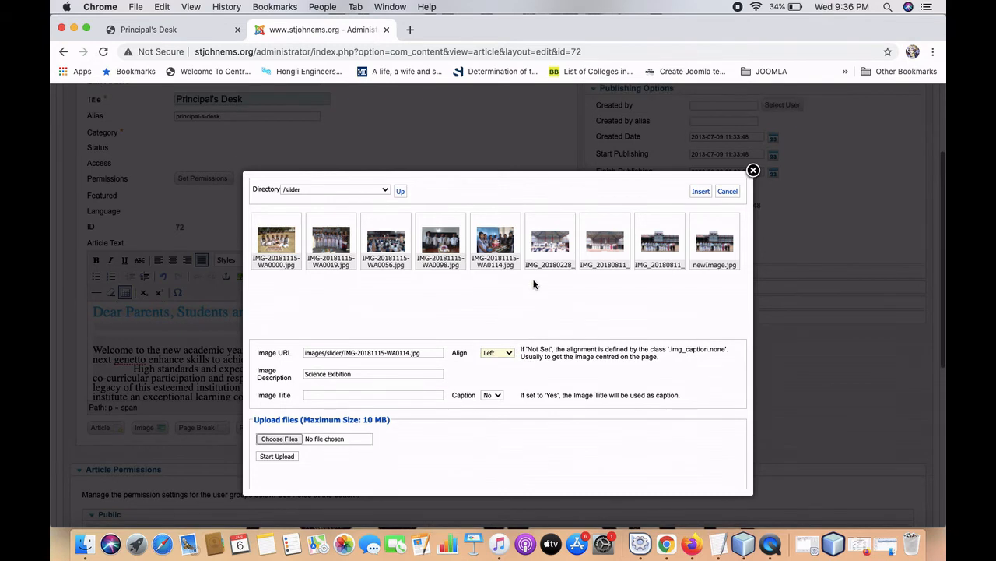
# Insert the Science Exibition photo into the Principal's Desk article.
pyautogui.click(701, 192)
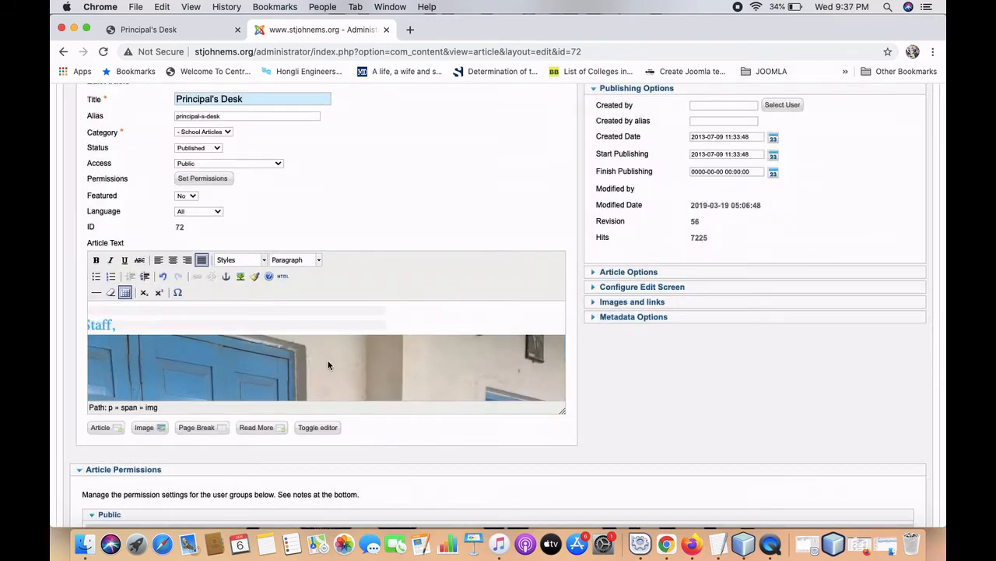
pyautogui.scroll(-5, 327, 364)
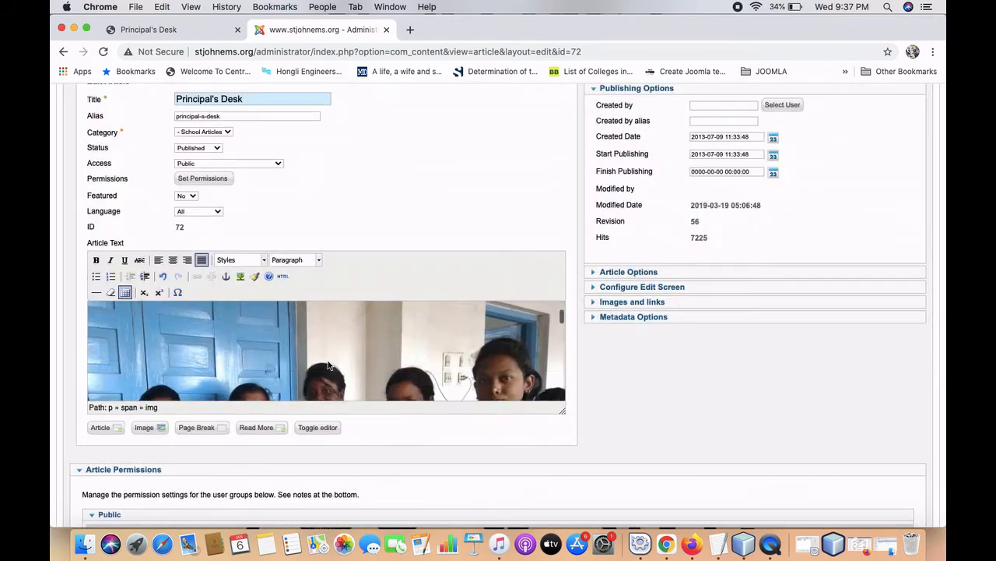
pyautogui.scroll(5, 328, 364)
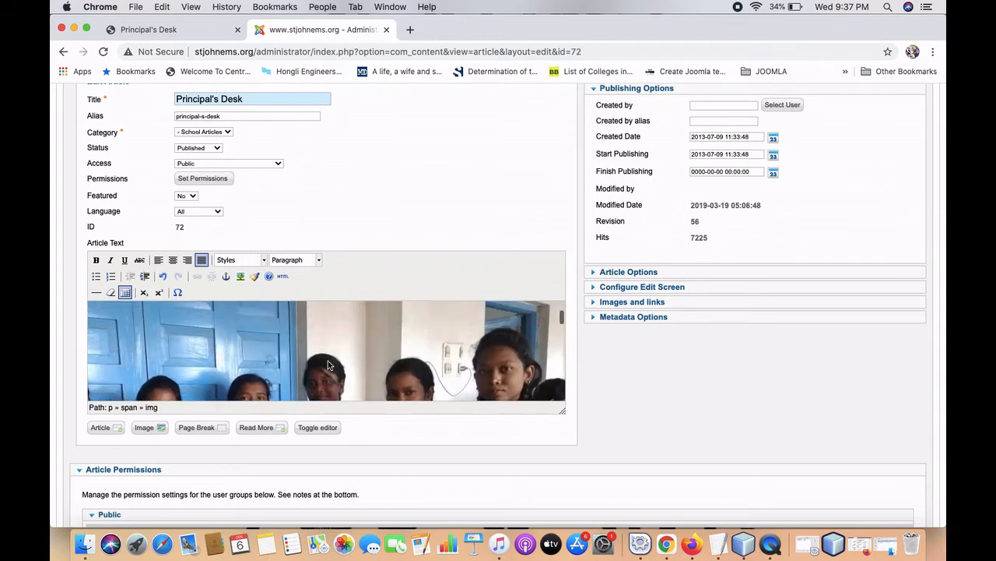
pyautogui.scroll(1, 328, 364)
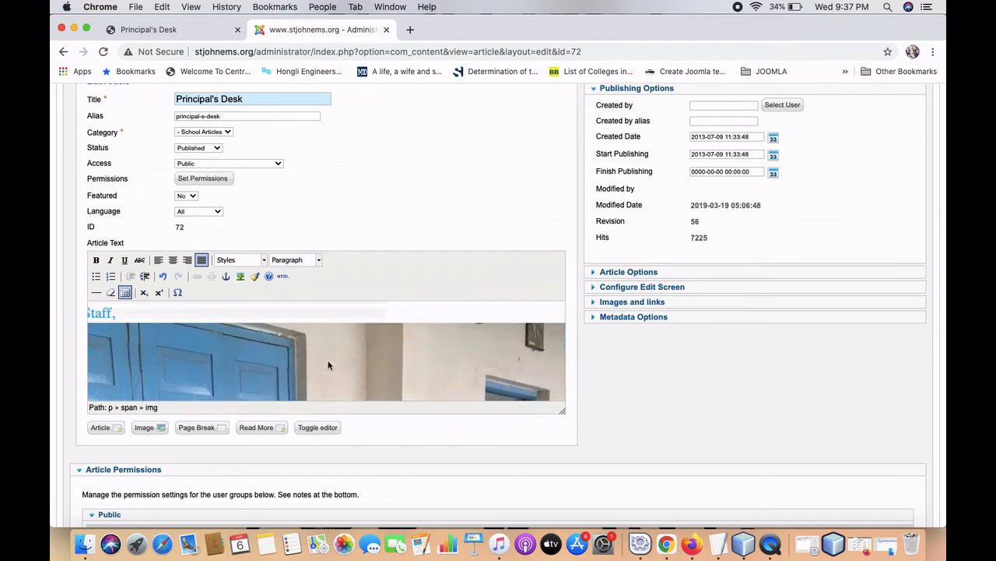
pyautogui.click(240, 275)
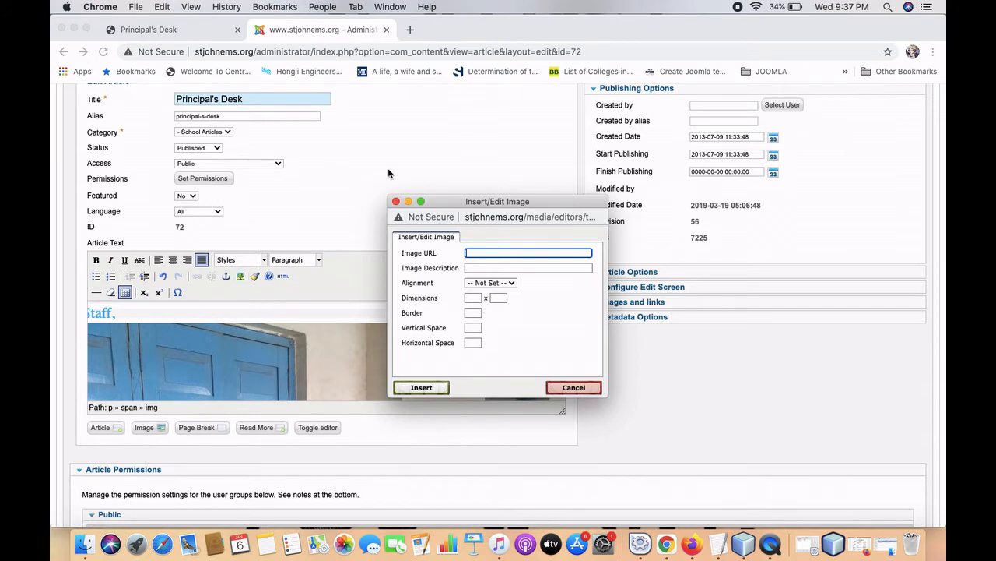
pyautogui.click(395, 201)
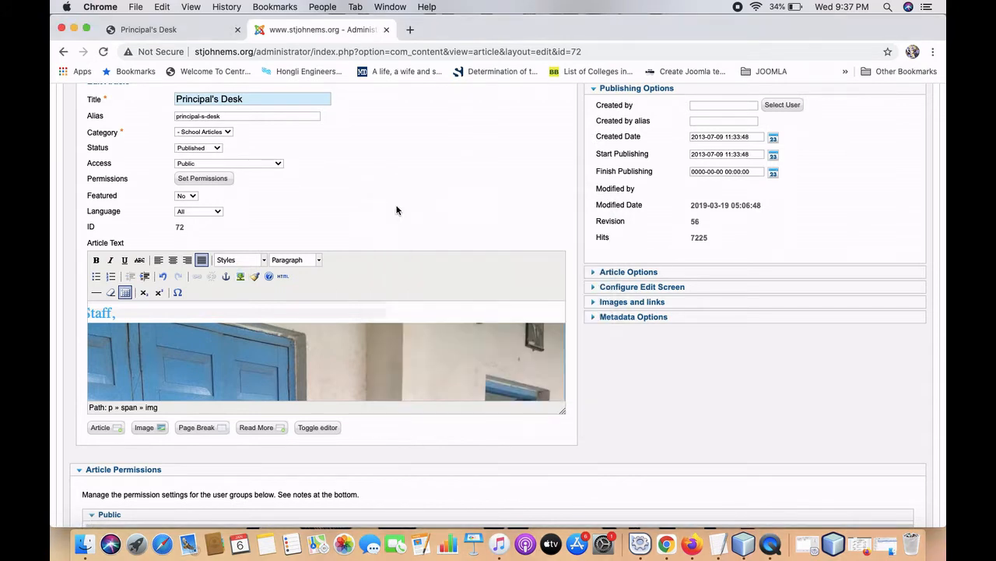
# In the HTML source, add height="200" width="200" to the photo's img tag and save the article.
pyautogui.click(318, 427)
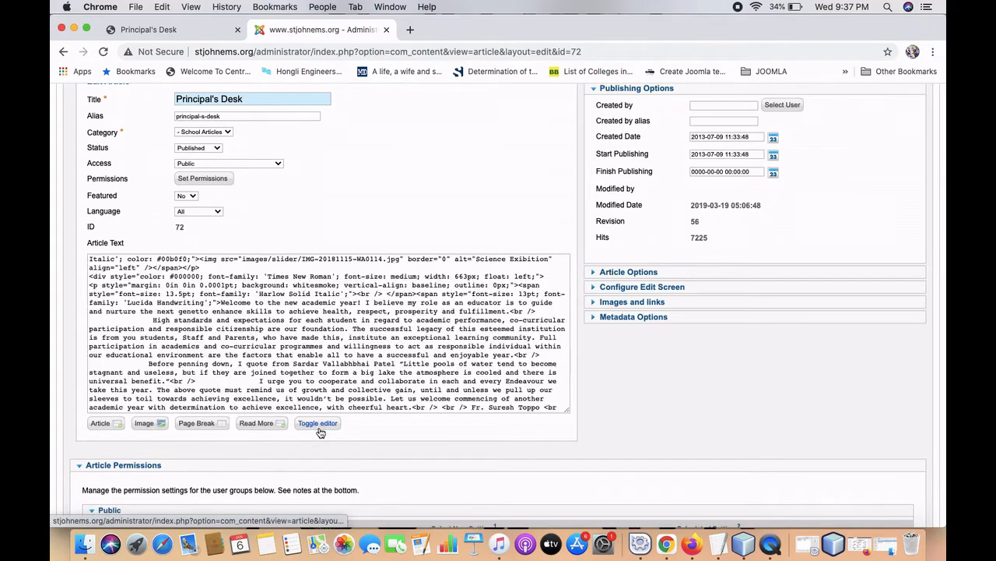
pyautogui.scroll(10, 281, 295)
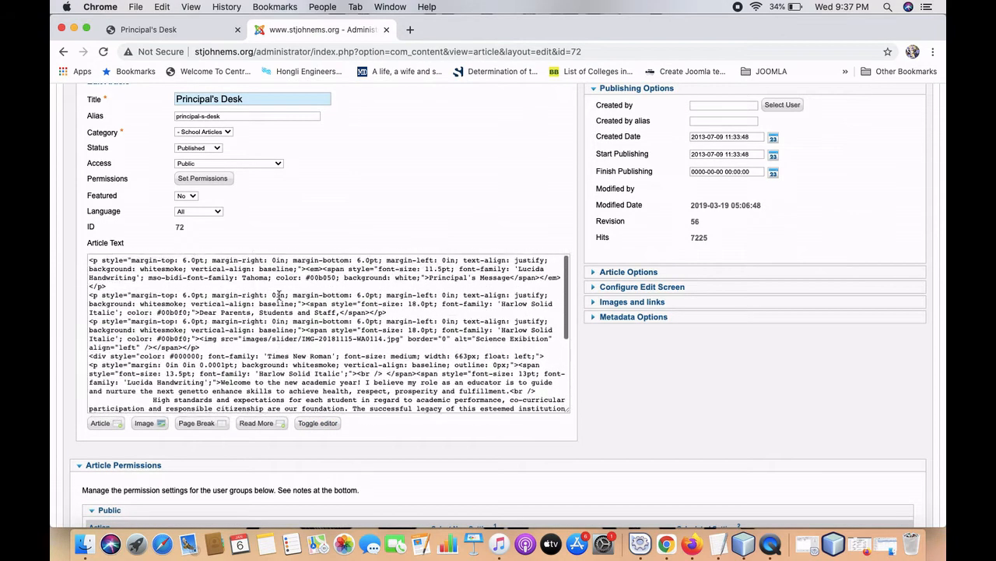
pyautogui.scroll(-3, 282, 304)
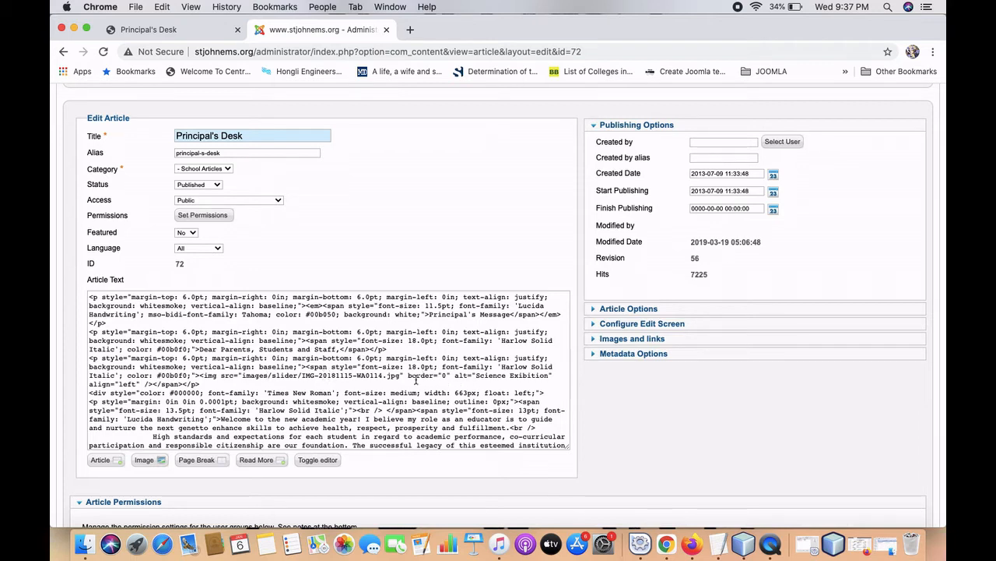
pyautogui.click(402, 376)
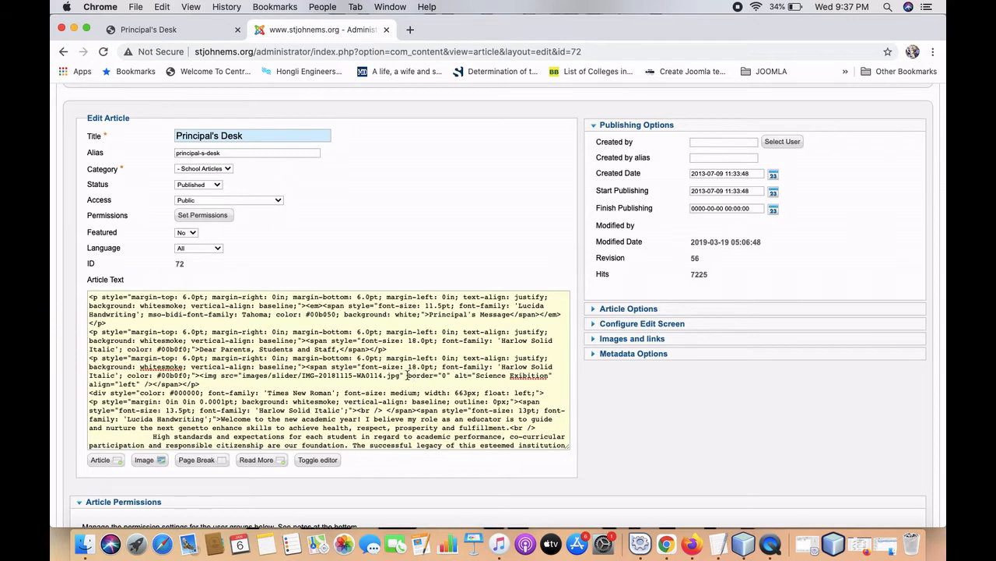
pyautogui.write('h ')
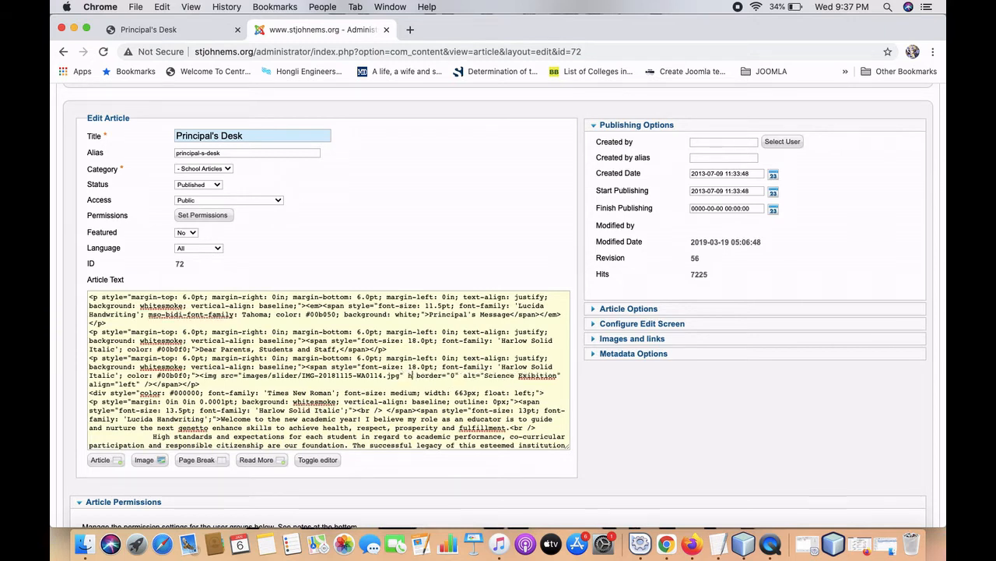
pyautogui.write('e')
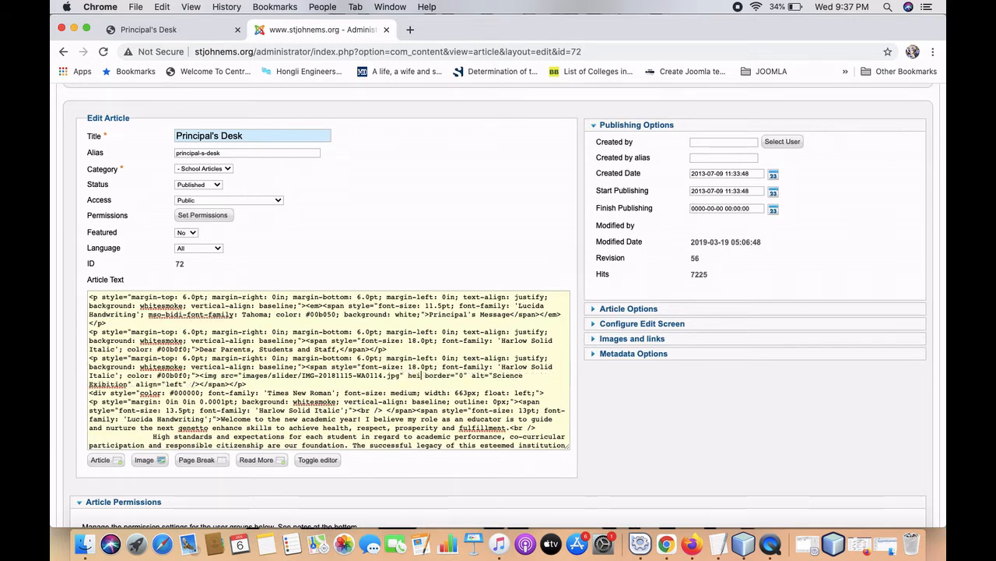
pyautogui.write('ight=')
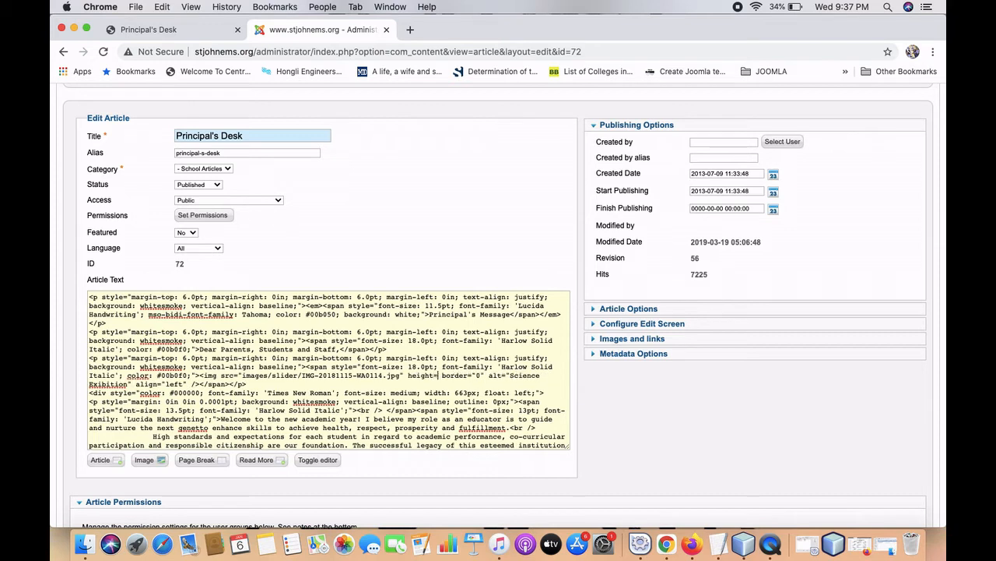
pyautogui.write('"')
pyautogui.write('200" ')
pyautogui.write('width=')
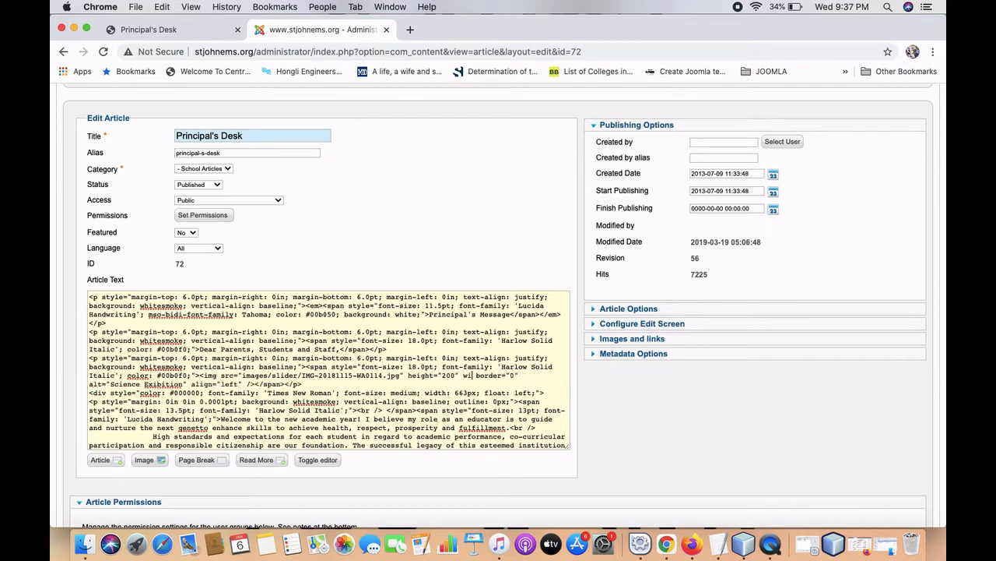
pyautogui.write('"200"')
pyautogui.scroll(3, 510, 330)
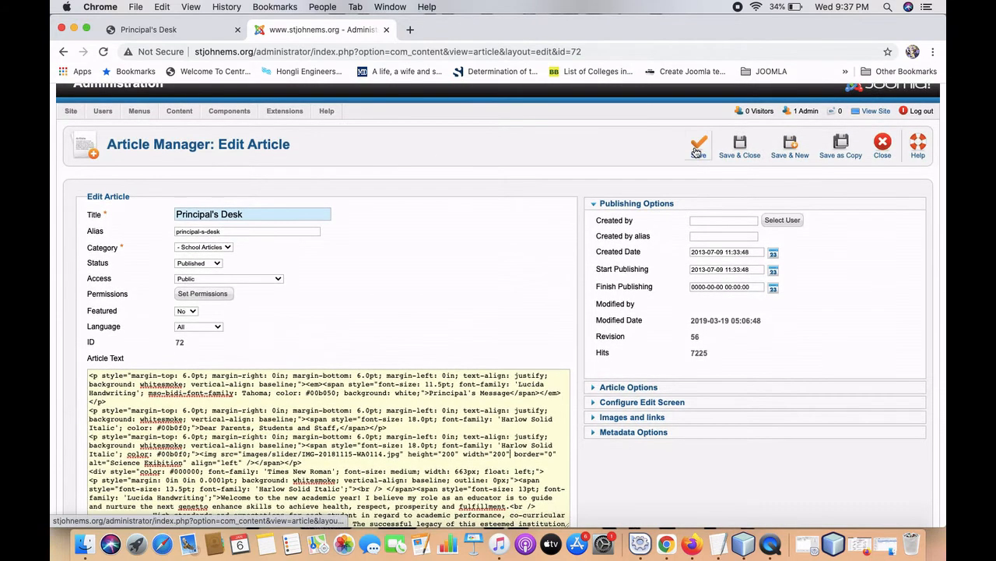
pyautogui.click(696, 151)
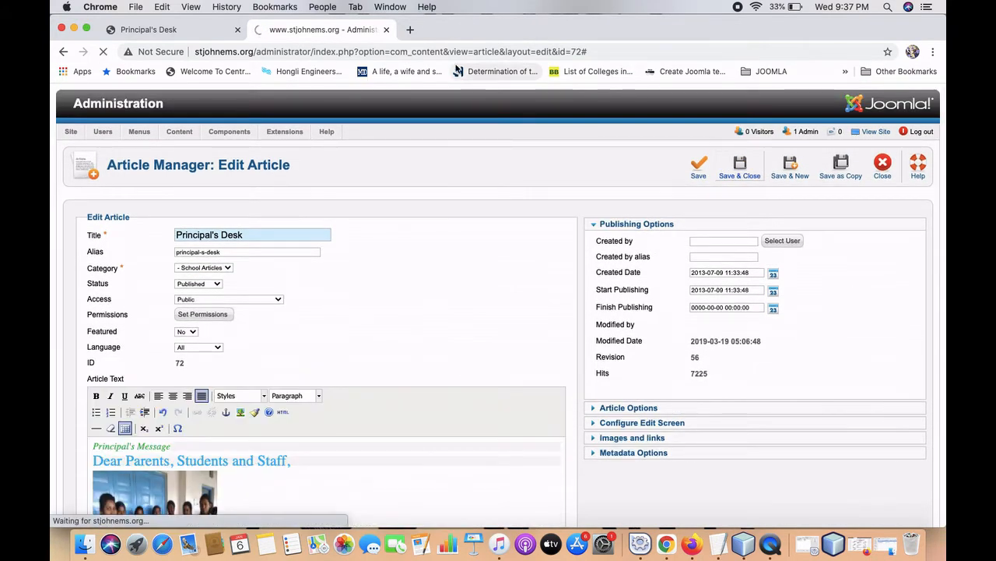
pyautogui.click(148, 29)
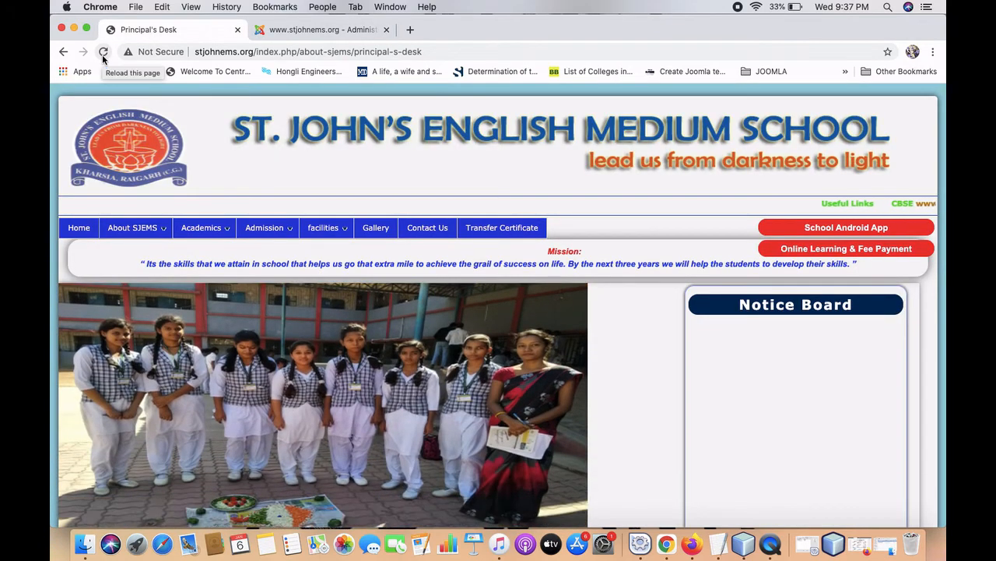
# Reload the live Principal's Desk page and check the Science Exibition photo beside the message.
pyautogui.click(103, 51)
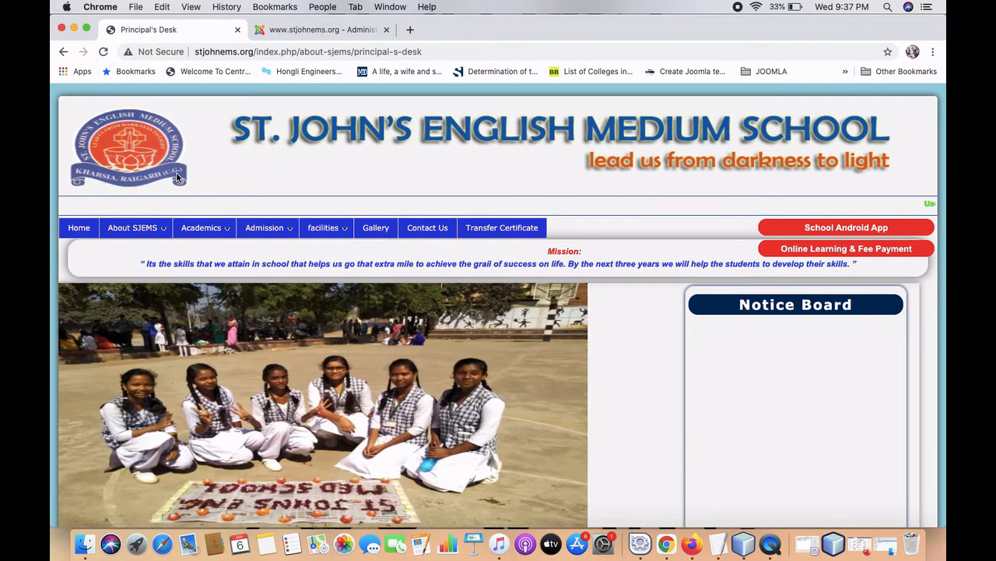
pyautogui.scroll(-2, 176, 173)
pyautogui.scroll(-10, 176, 173)
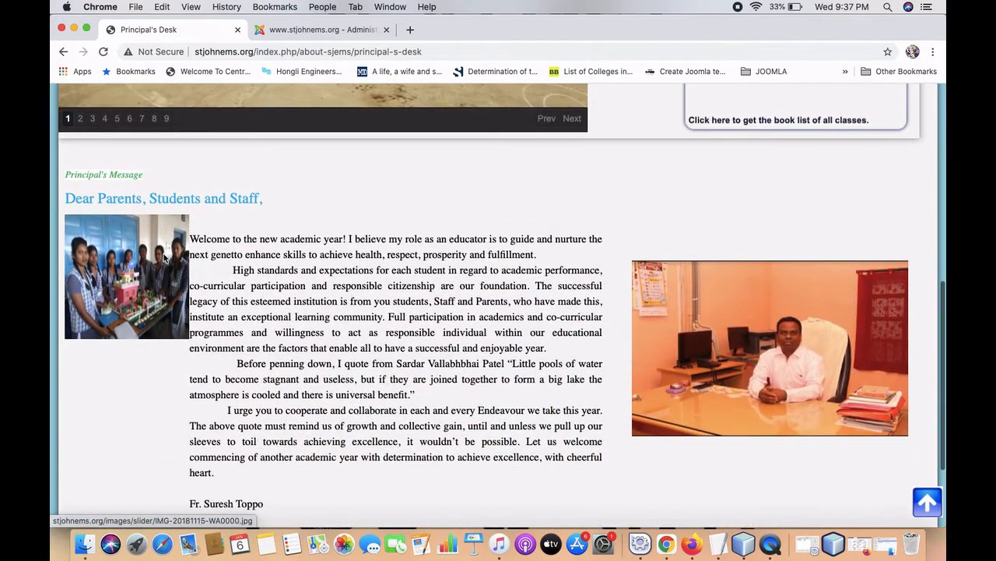
pyautogui.scroll(-4, 162, 307)
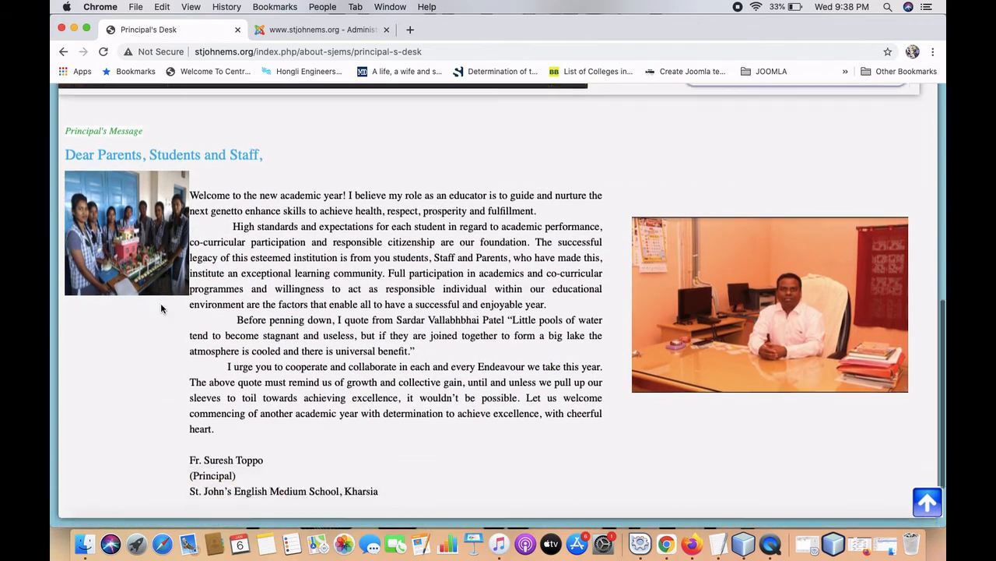
pyautogui.scroll(2, 162, 308)
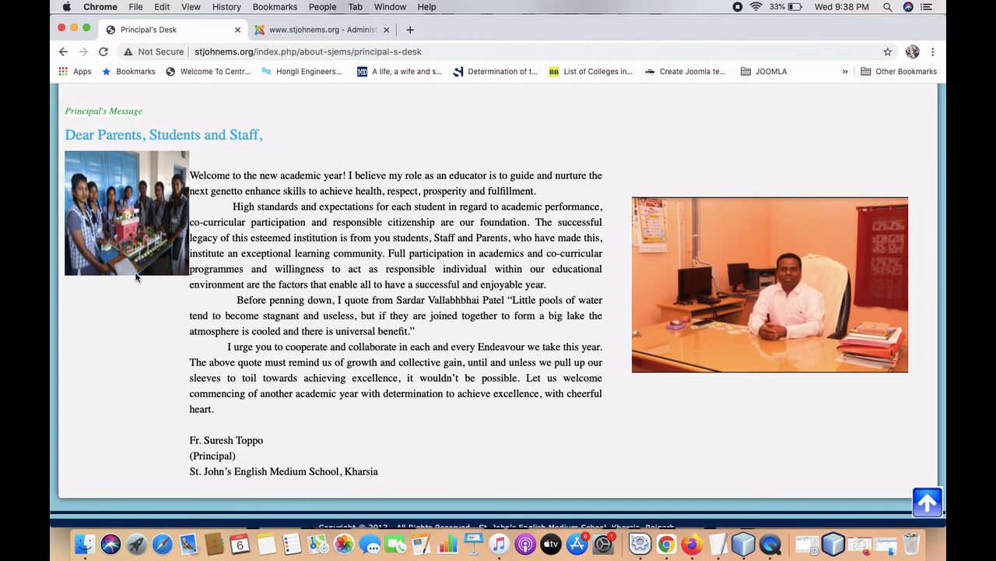
pyautogui.scroll(4, 135, 277)
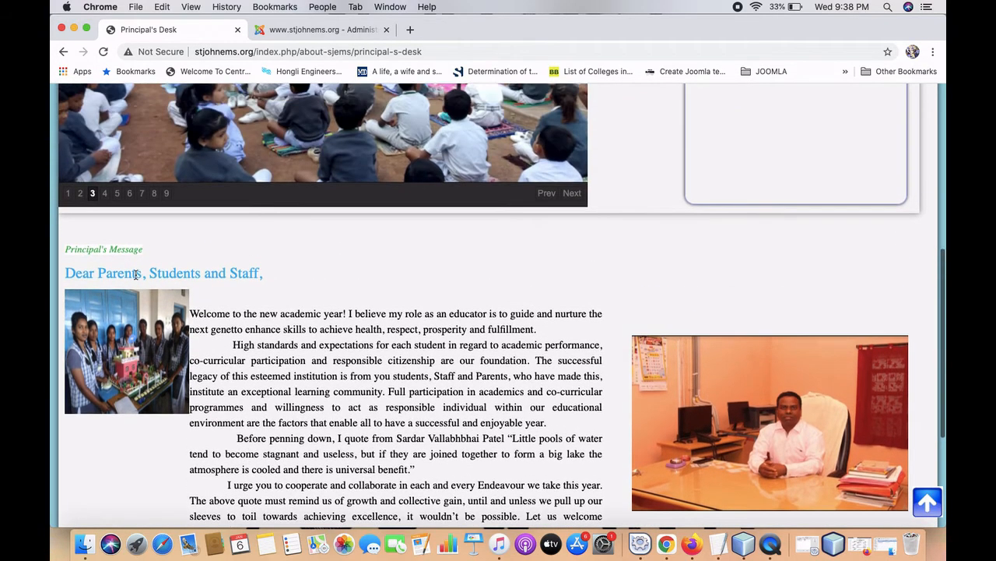
# Delete the students' photo and its blank line from Principal's Desk, then Save & Close.
pyautogui.click(319, 31)
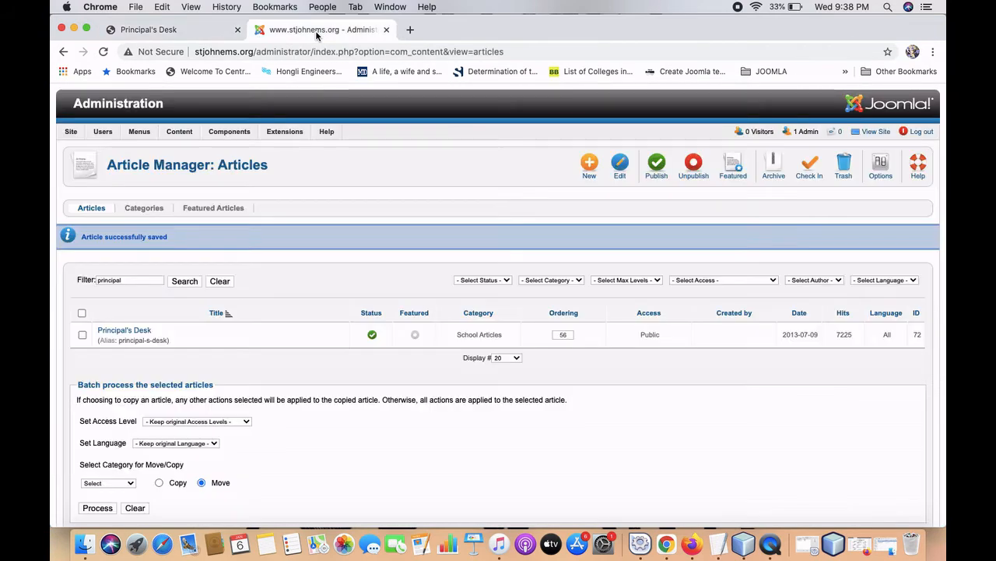
pyautogui.click(128, 331)
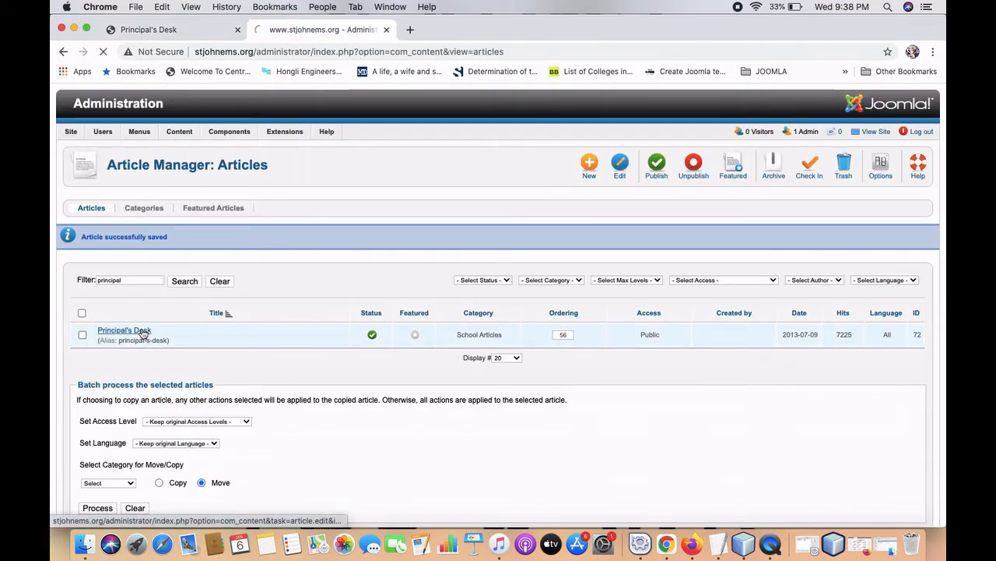
pyautogui.scroll(-5, 239, 363)
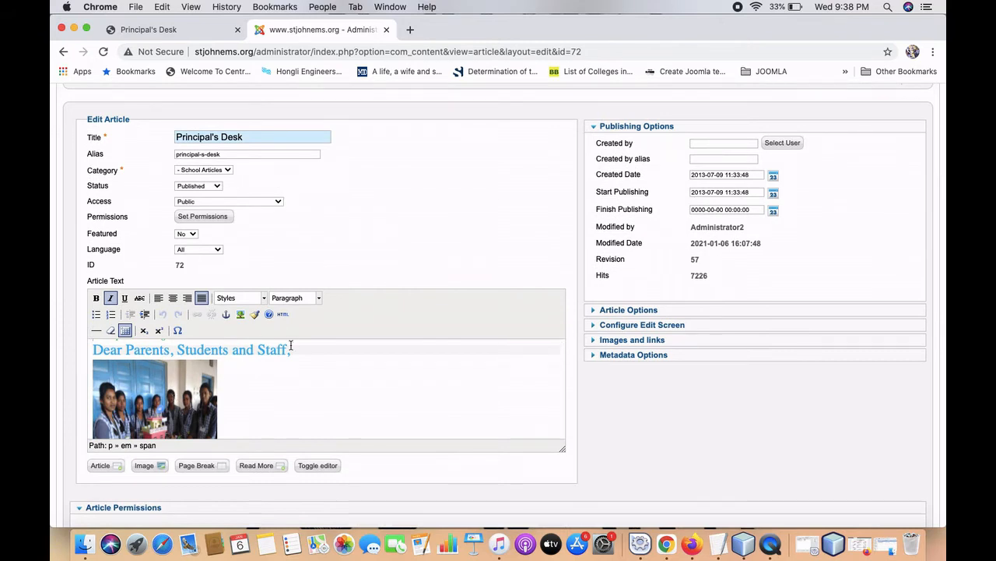
pyautogui.scroll(-4, 290, 346)
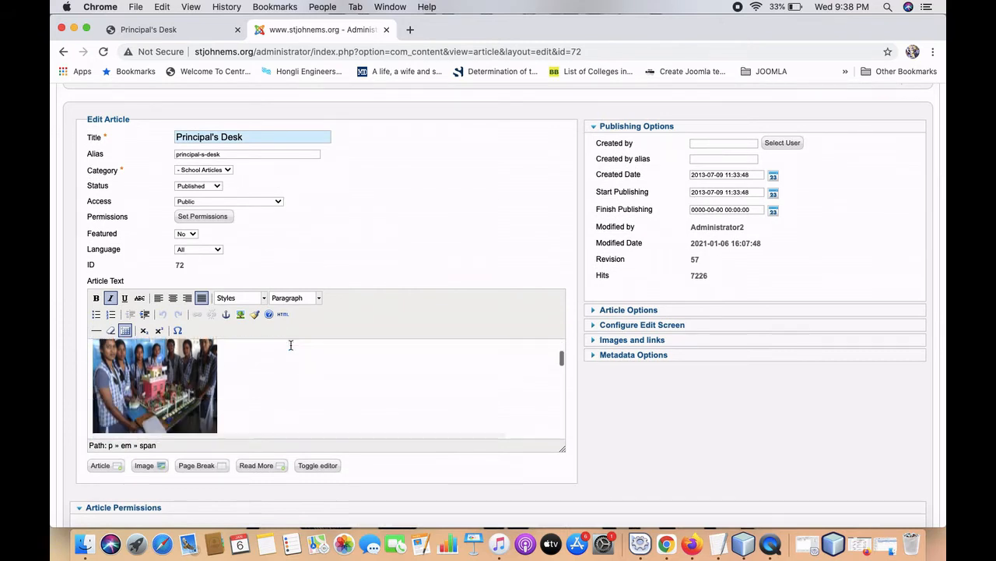
pyautogui.rightClick(178, 385)
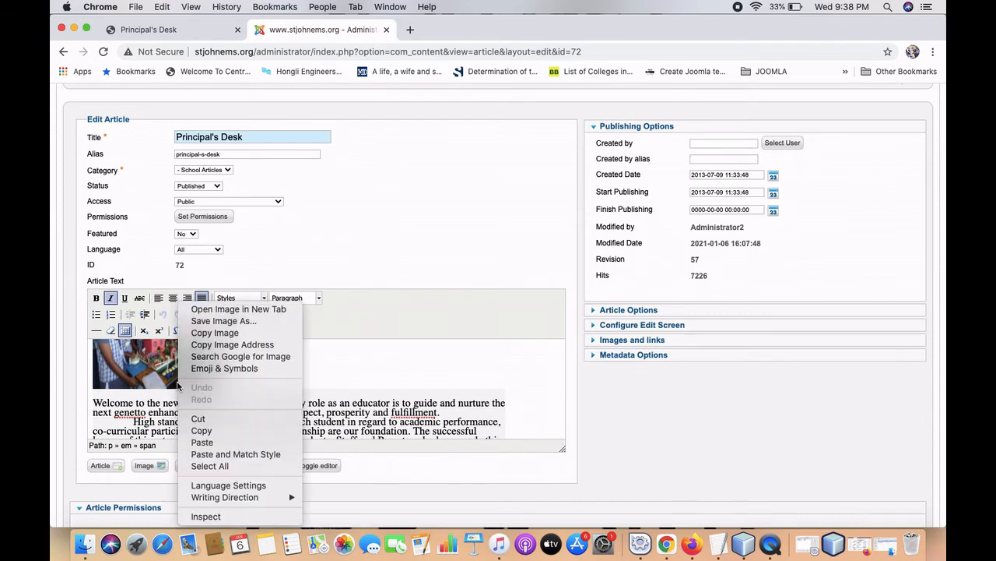
pyautogui.click(136, 373)
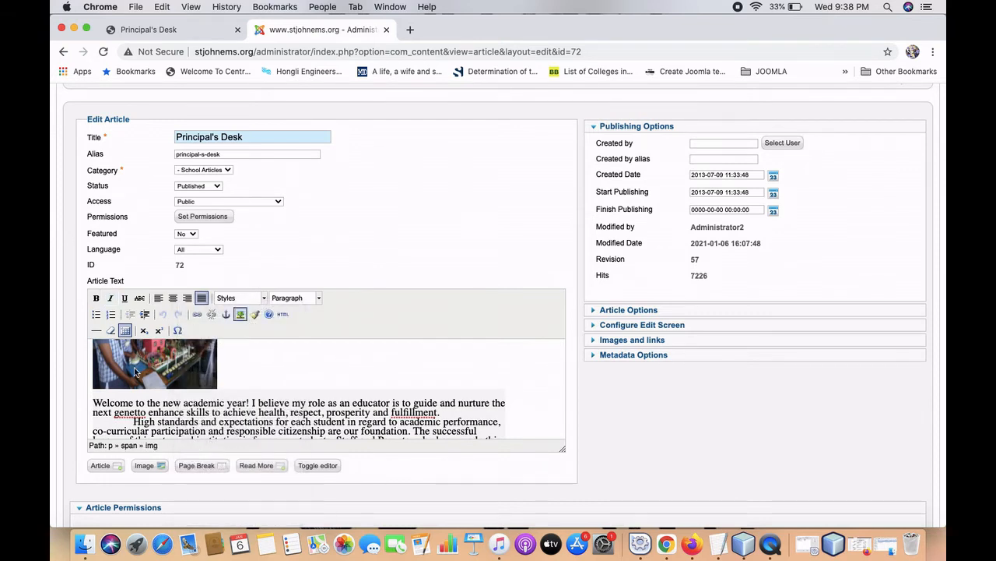
pyautogui.press('Delete')
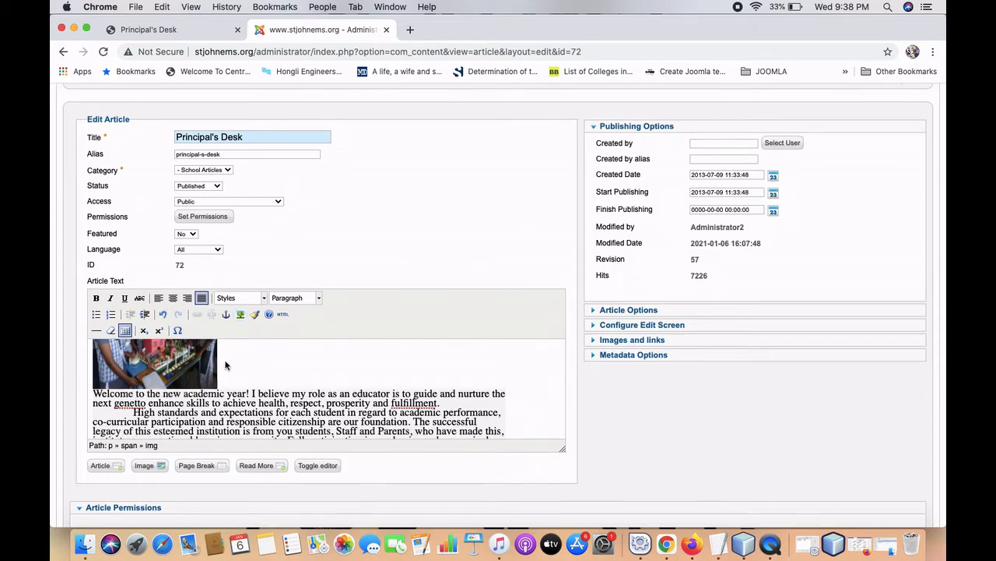
pyautogui.press('super+Down')
pyautogui.scroll(10, 260, 387)
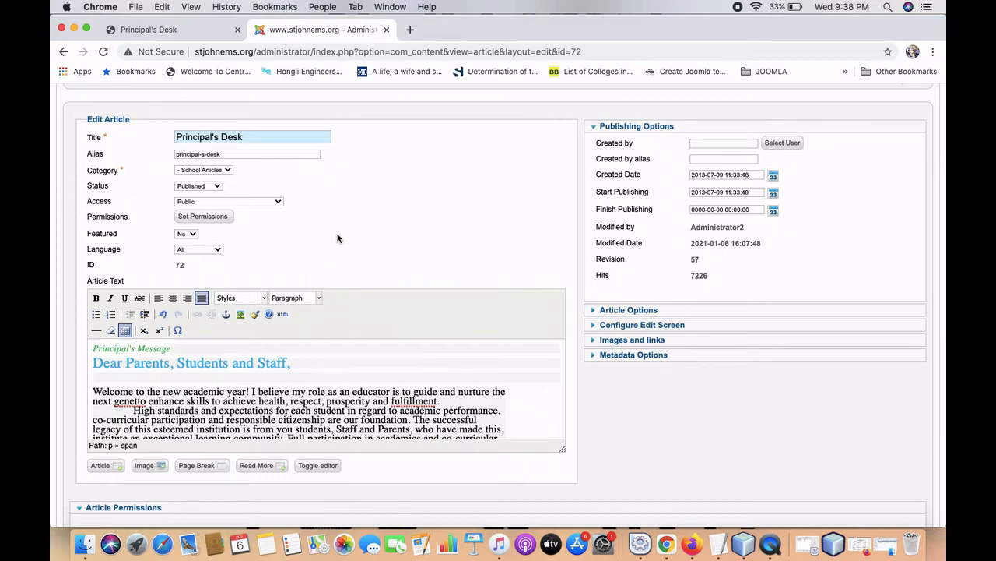
pyautogui.scroll(3, 341, 243)
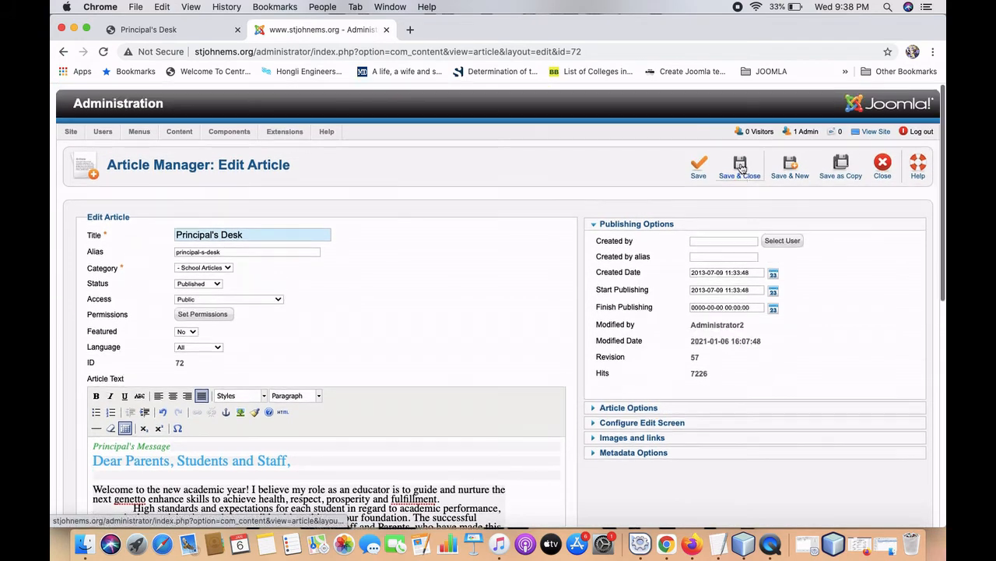
pyautogui.click(740, 168)
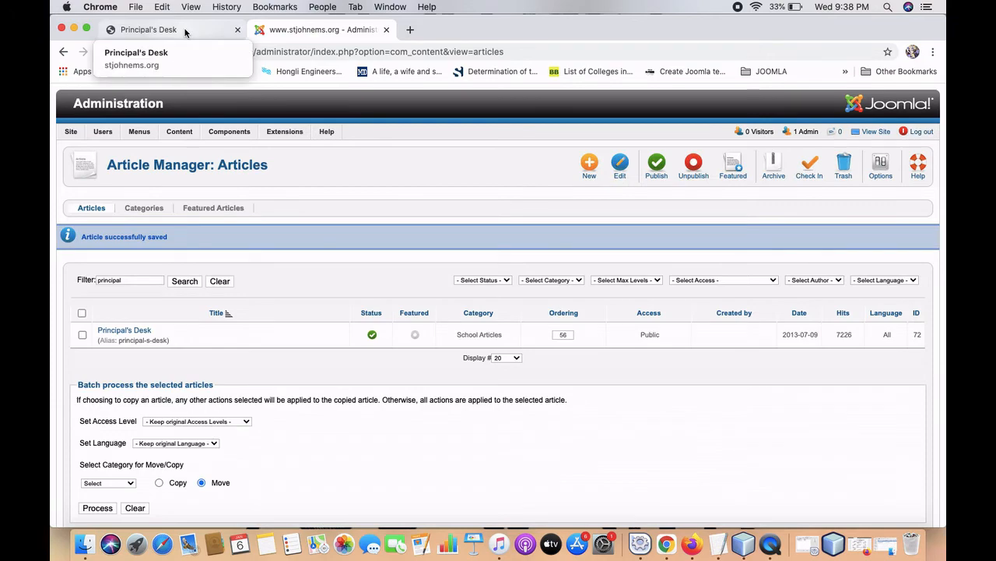
# Reload the live Principal's Desk page and scroll through the message, now shown without the students' photo.
pyautogui.click(186, 31)
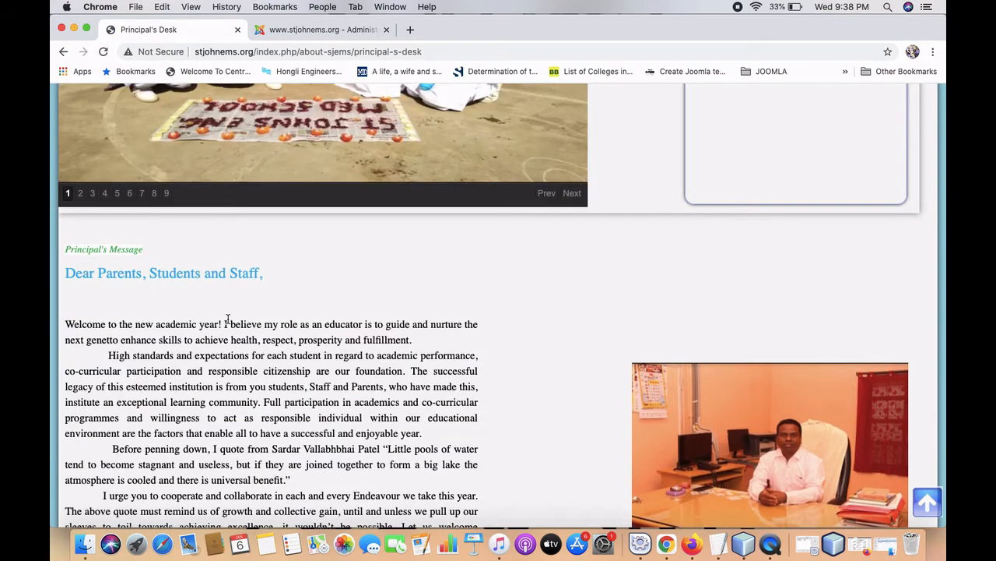
pyautogui.scroll(-5, 225, 319)
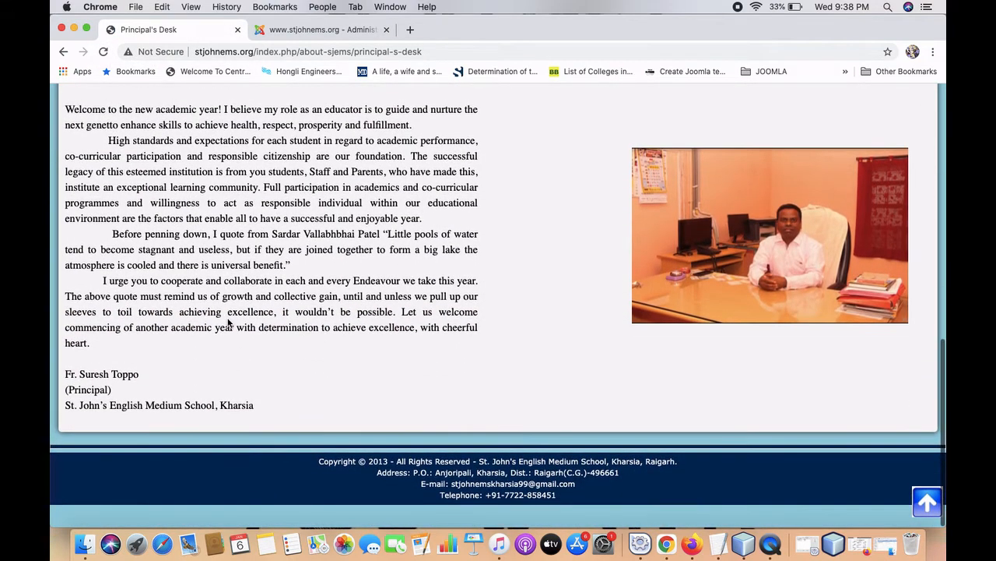
pyautogui.scroll(5, 228, 319)
pyautogui.scroll(6, 228, 319)
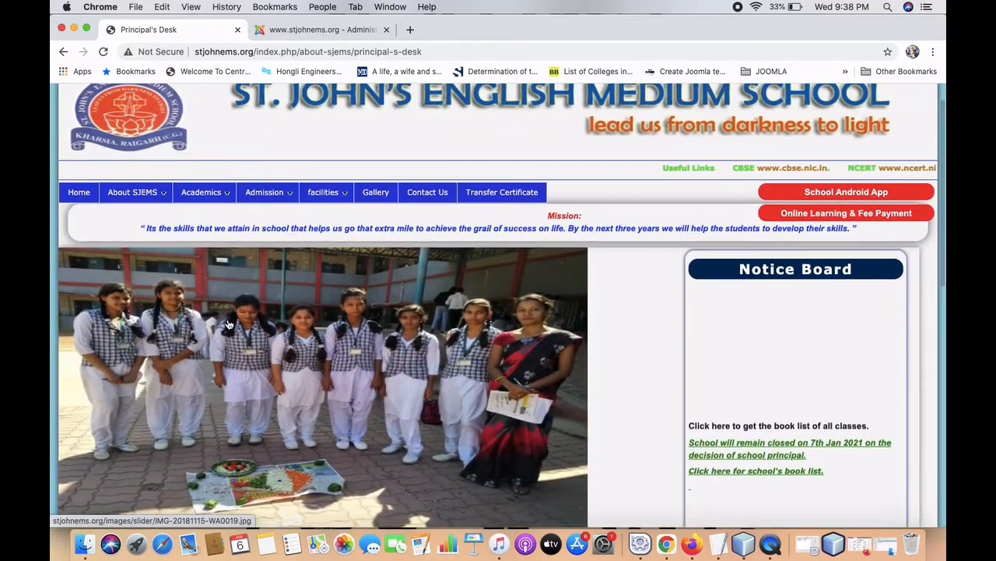
pyautogui.scroll(1, 228, 323)
pyautogui.moveTo(134, 198)
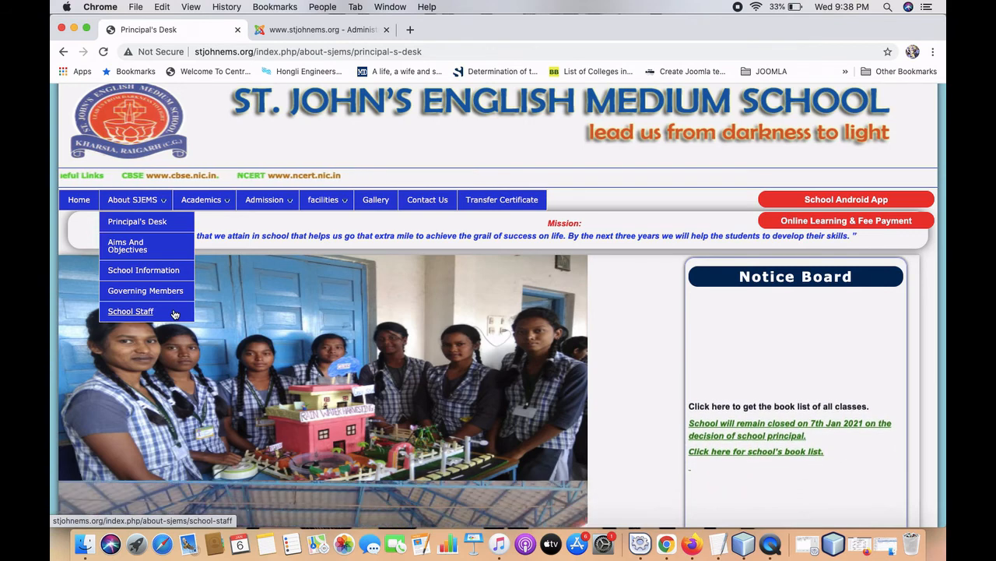
# Open About SJEMS > School Staff and scroll through the grid of staff portrait photos and names.
pyautogui.click(175, 313)
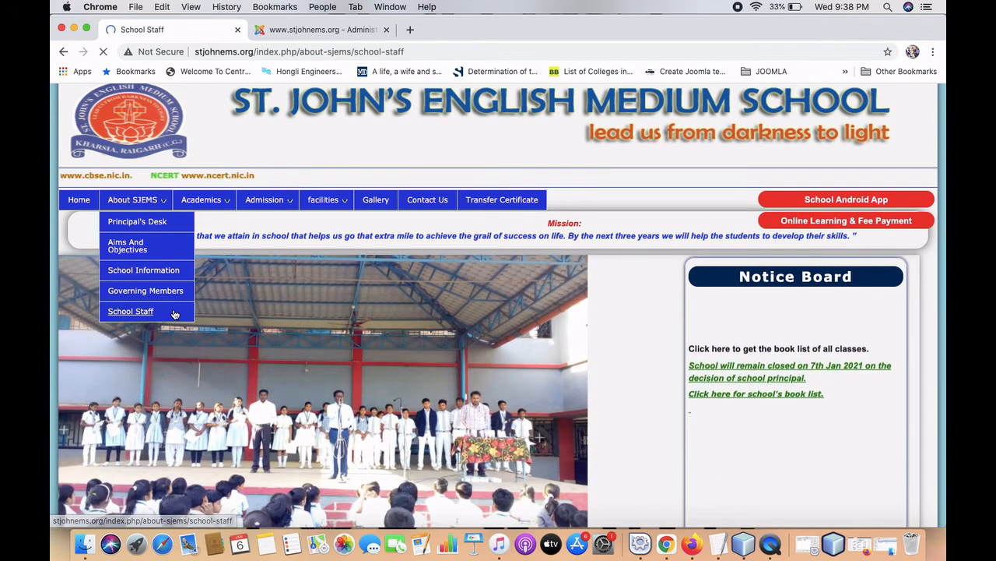
pyautogui.scroll(-5, 175, 314)
pyautogui.scroll(-2, 175, 314)
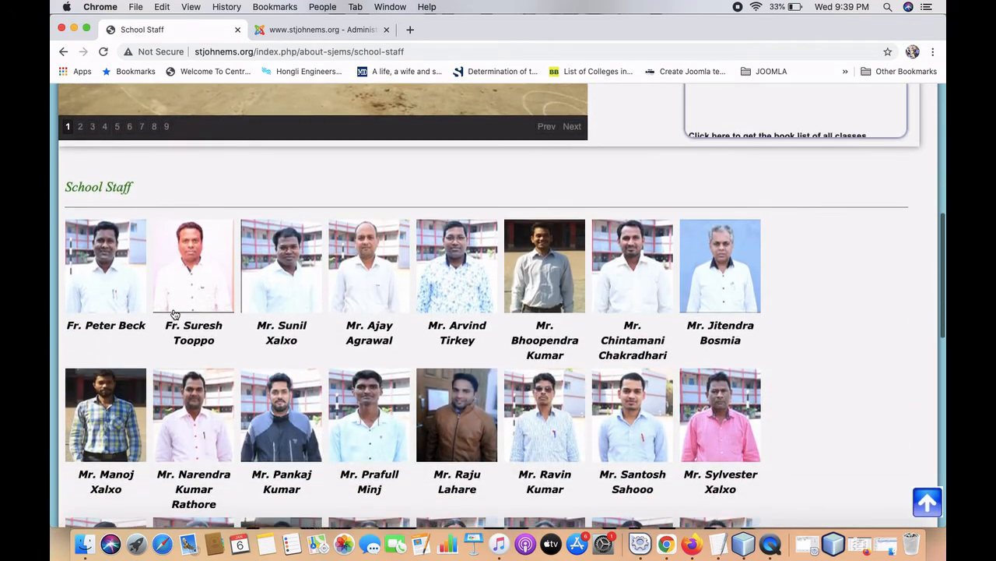
pyautogui.scroll(-5, 216, 419)
pyautogui.scroll(-5, 217, 419)
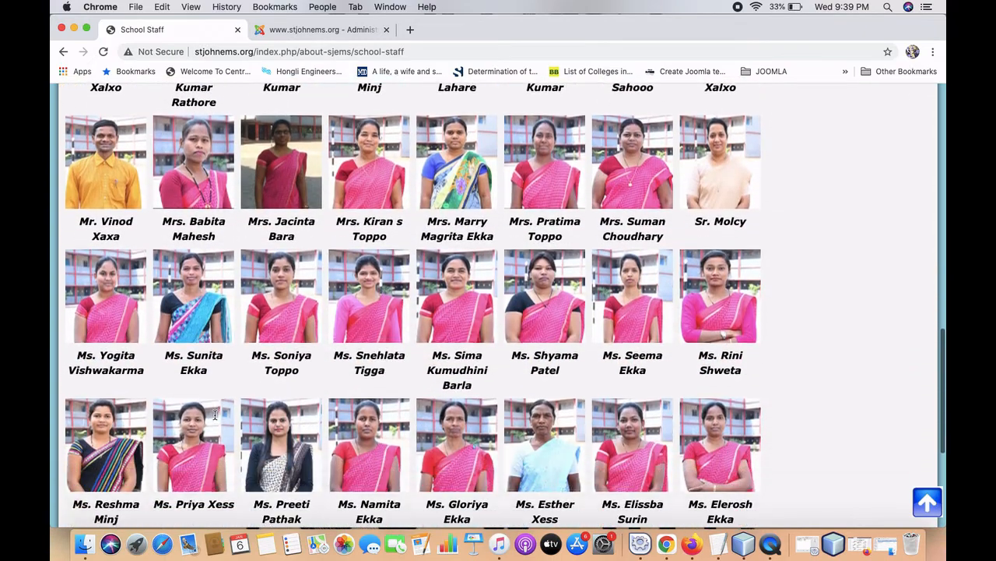
pyautogui.scroll(3, 215, 419)
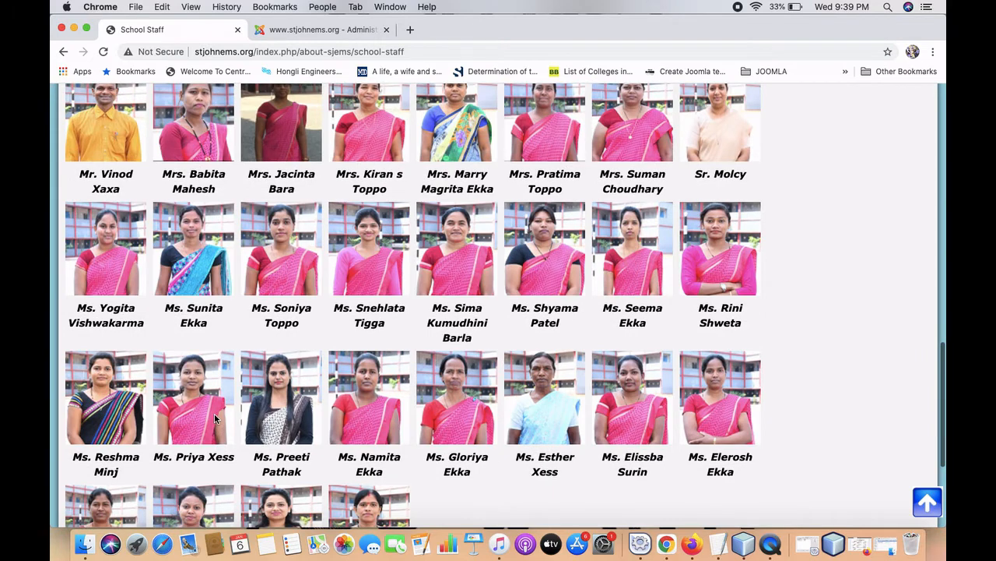
pyautogui.scroll(5, 215, 419)
pyautogui.scroll(4, 215, 419)
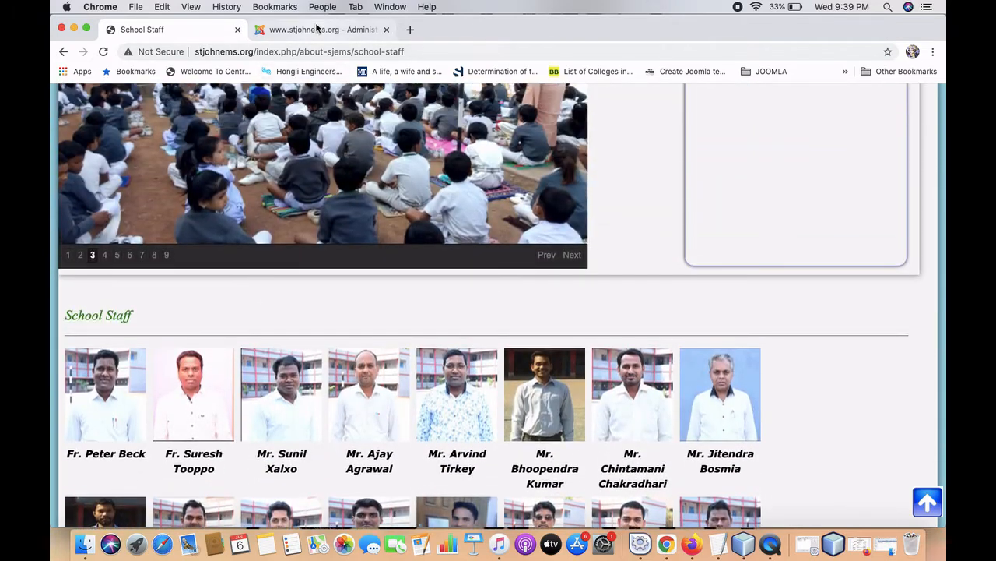
# Replace the Article Manager filter with 'staff' to list School Staff, SJEMS staff and Staff Members.
pyautogui.click(316, 30)
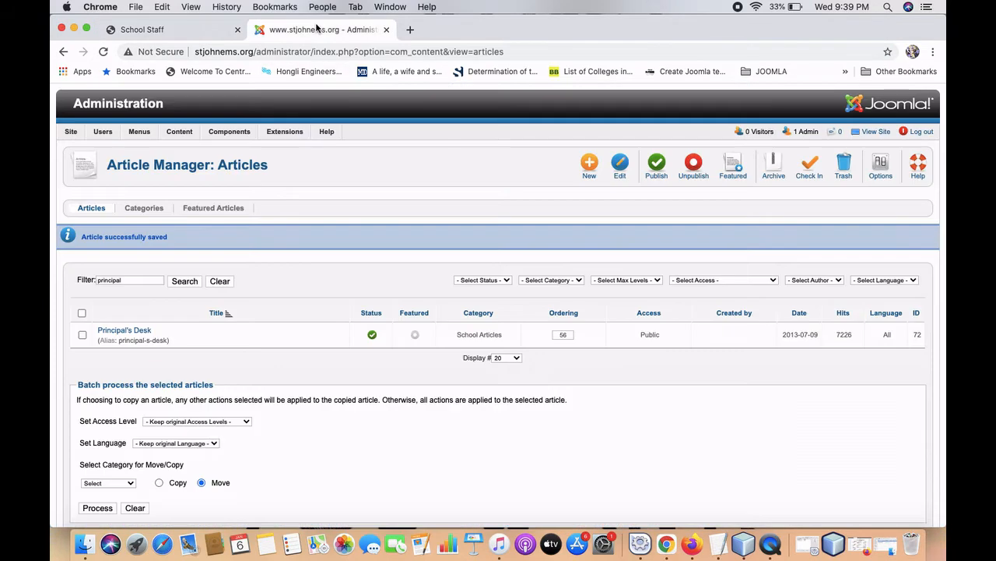
pyautogui.moveTo(187, 132)
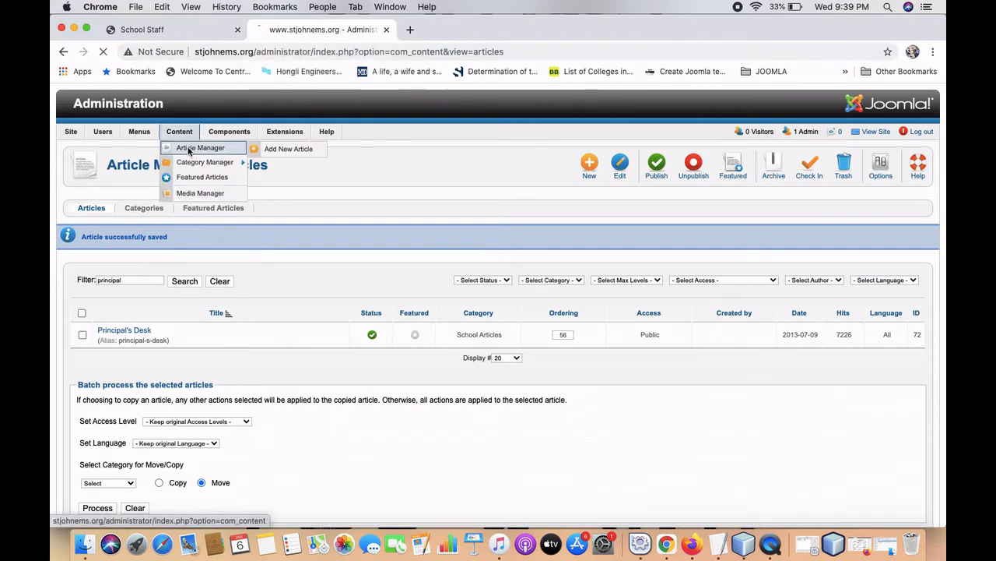
pyautogui.click(189, 148)
pyautogui.doubleClick(135, 247)
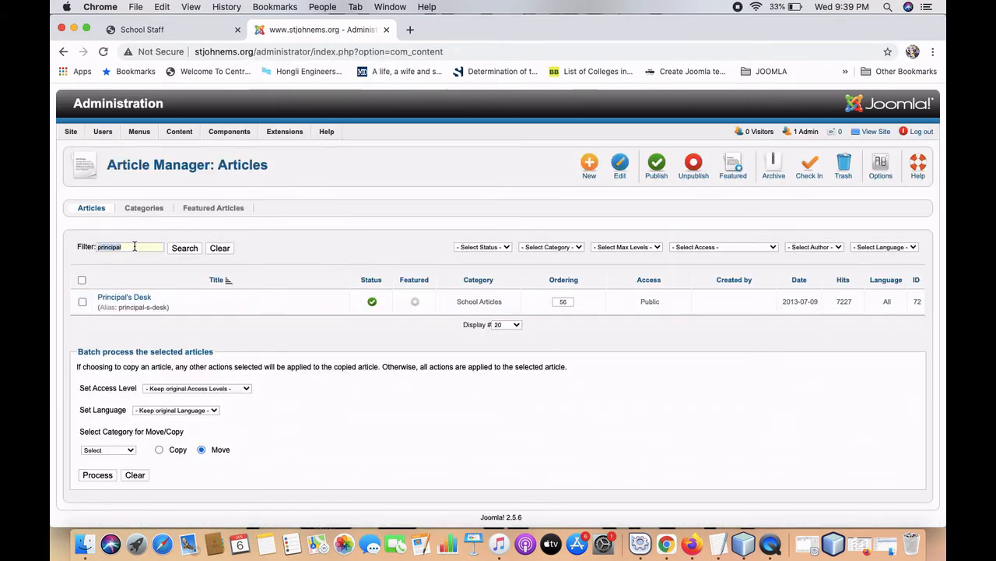
pyautogui.press('BackSpace')
pyautogui.write('staff')
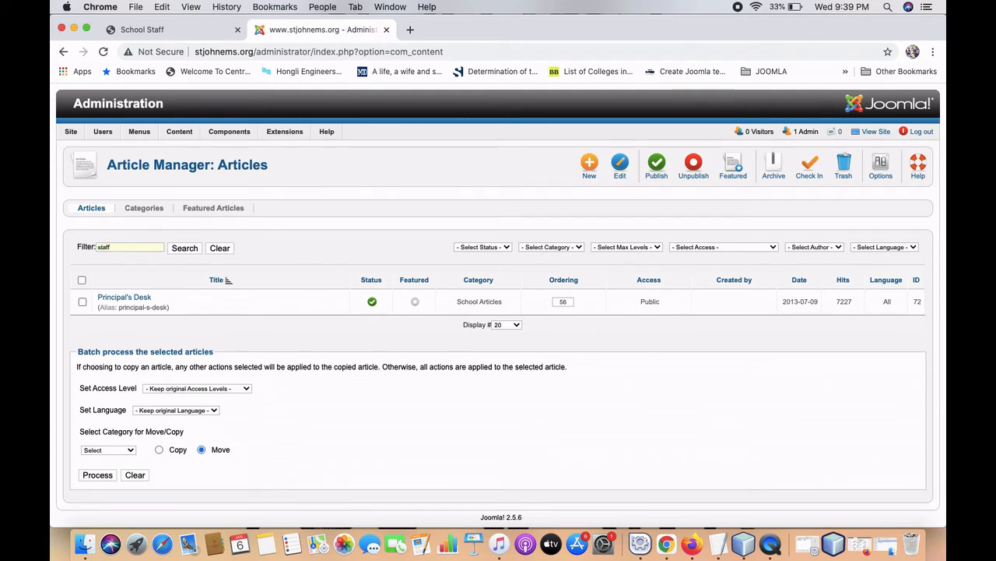
pyautogui.click(184, 248)
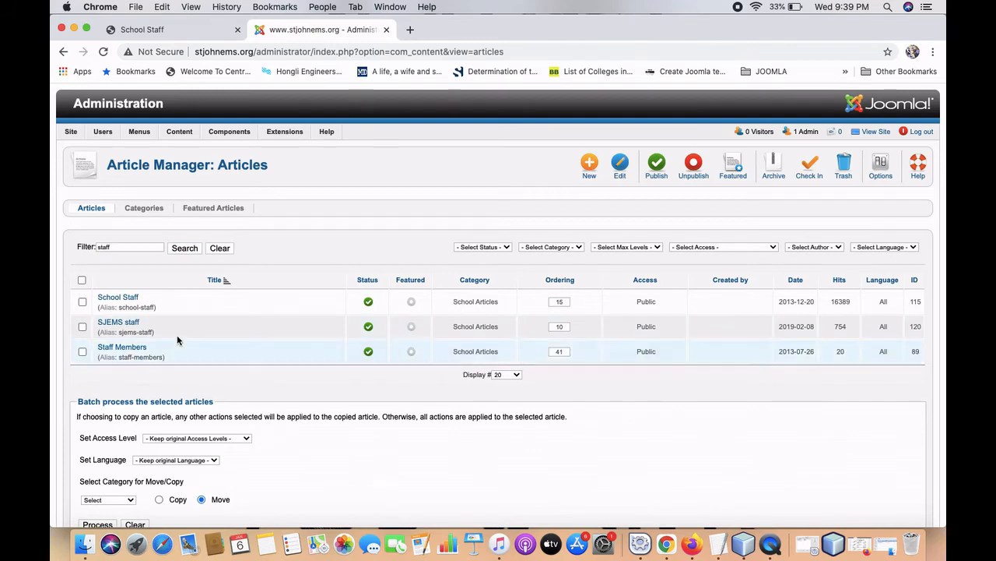
pyautogui.click(127, 298)
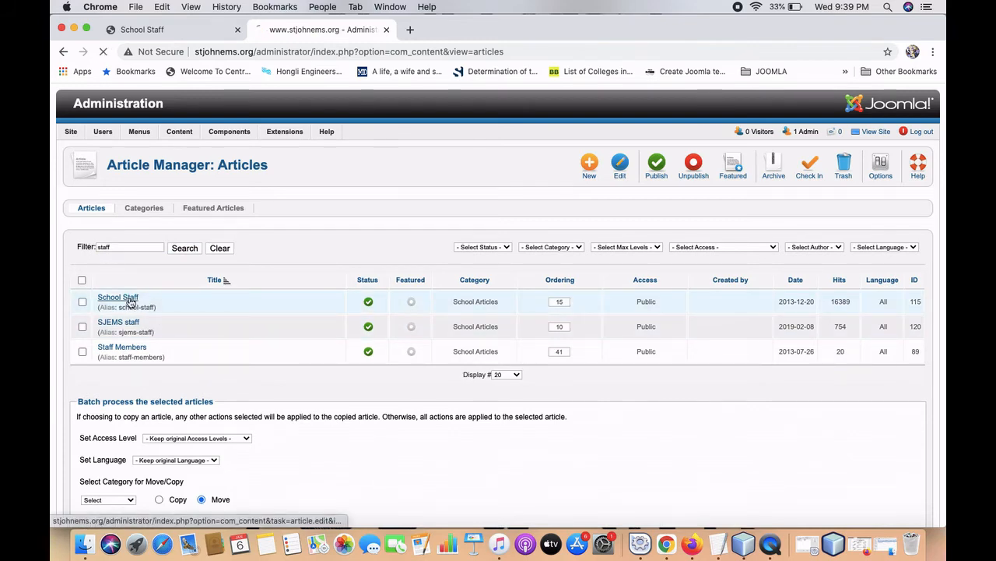
pyautogui.scroll(-6, 173, 355)
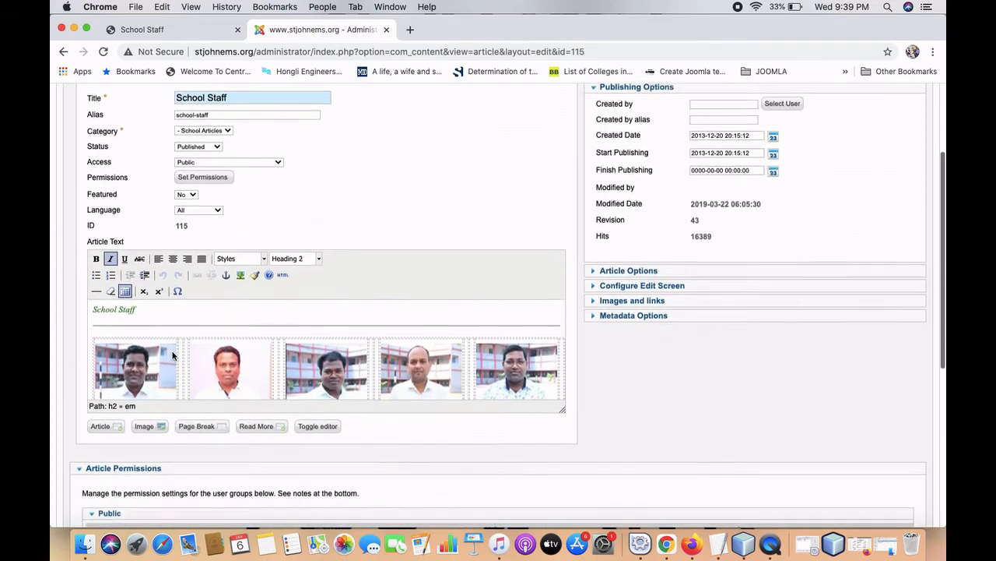
pyautogui.scroll(-8, 173, 356)
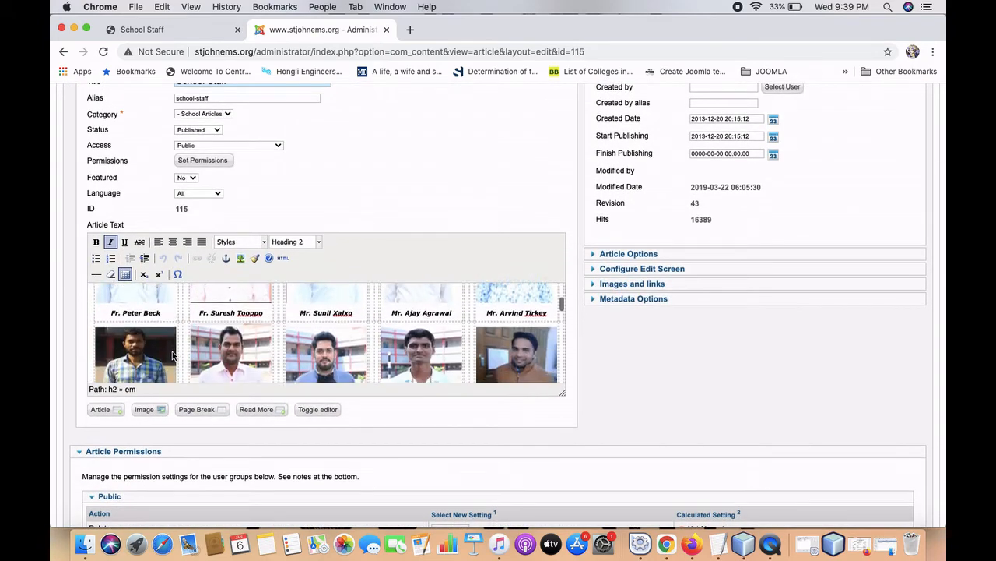
pyautogui.scroll(-8, 173, 354)
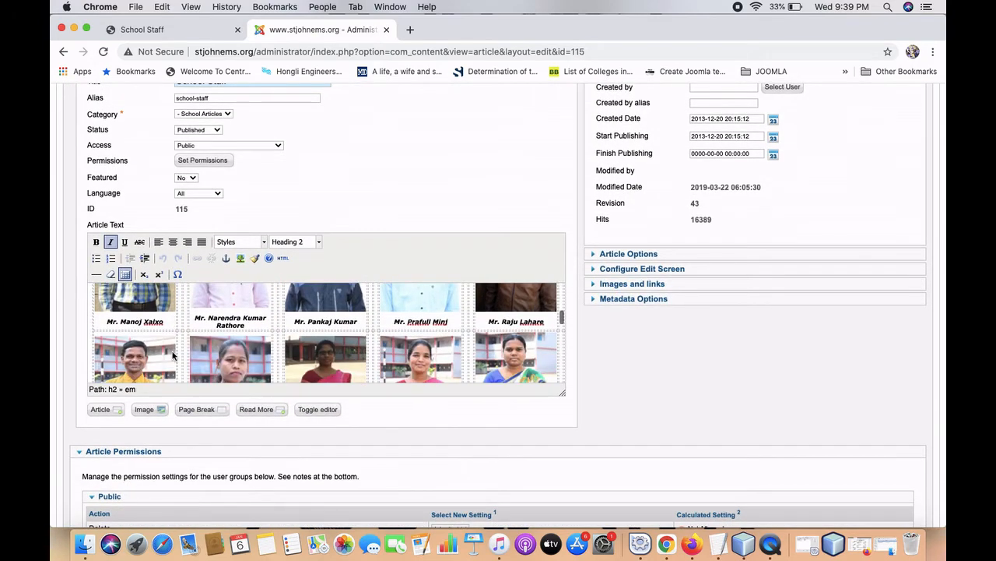
pyautogui.scroll(-8, 173, 356)
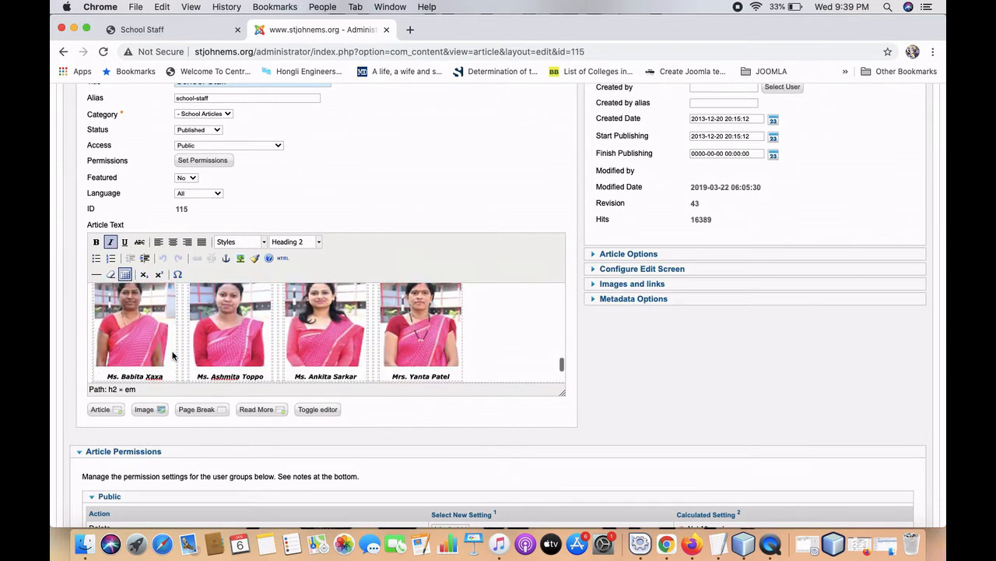
pyautogui.scroll(3, 172, 355)
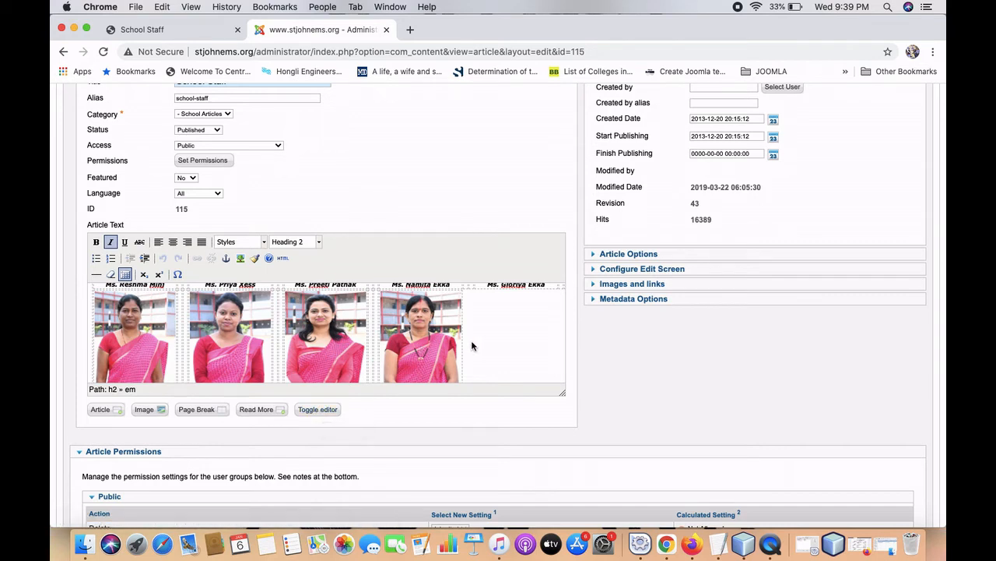
pyautogui.click(448, 355)
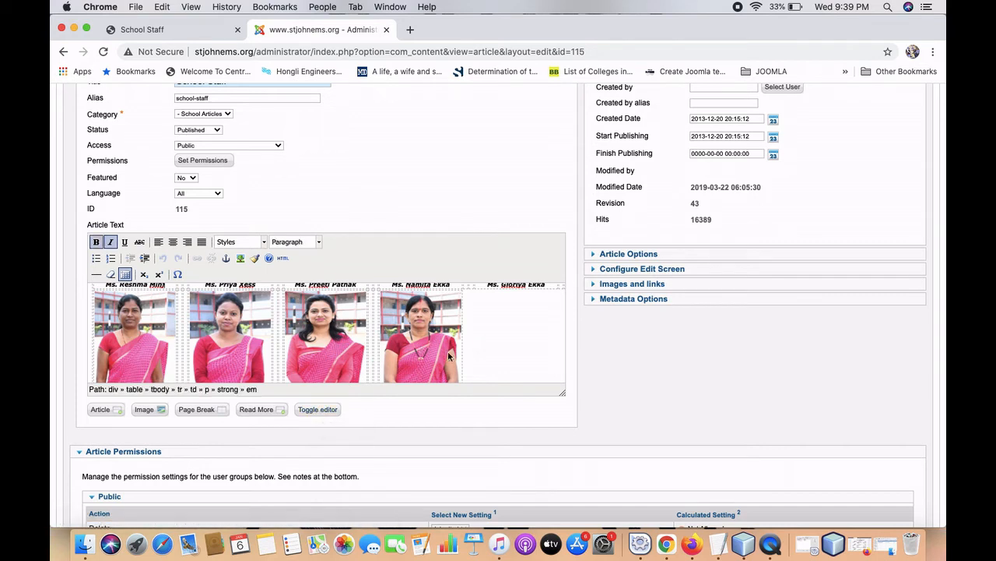
# Switch the School Staff article to raw HTML and select the last img42 staff cell's code.
pyautogui.click(326, 413)
pyautogui.scroll(-5, 335, 360)
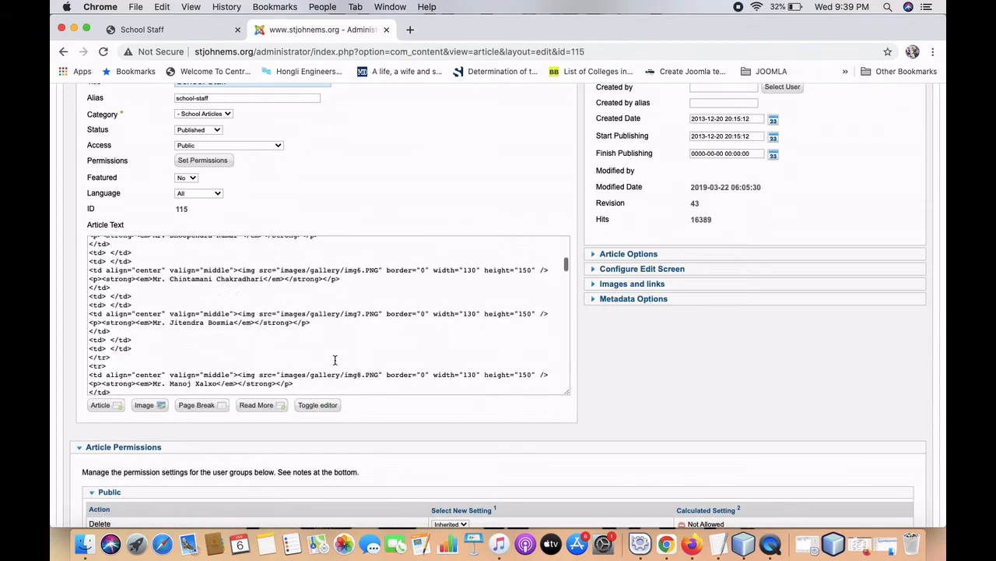
pyautogui.scroll(-20, 334, 360)
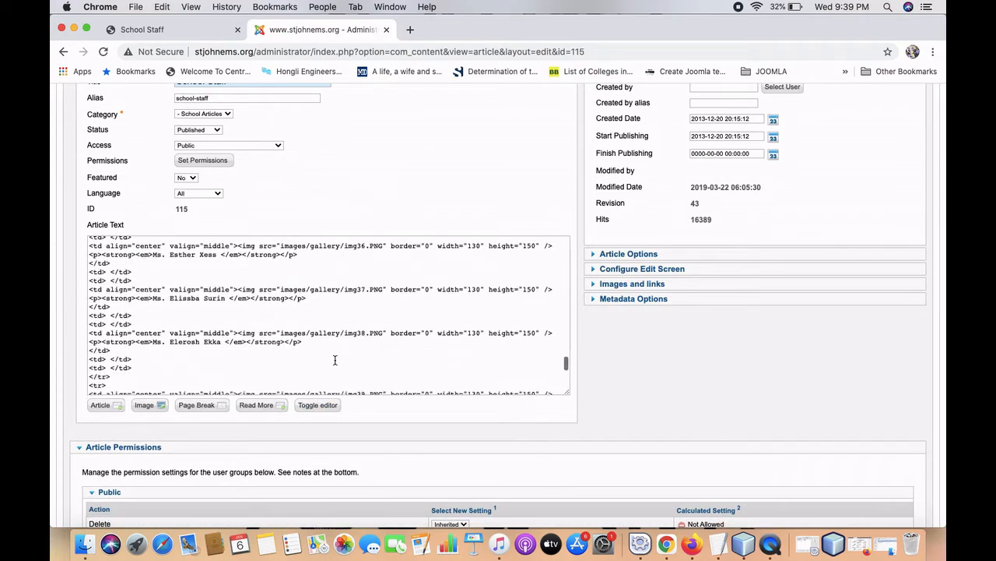
pyautogui.scroll(-5, 335, 360)
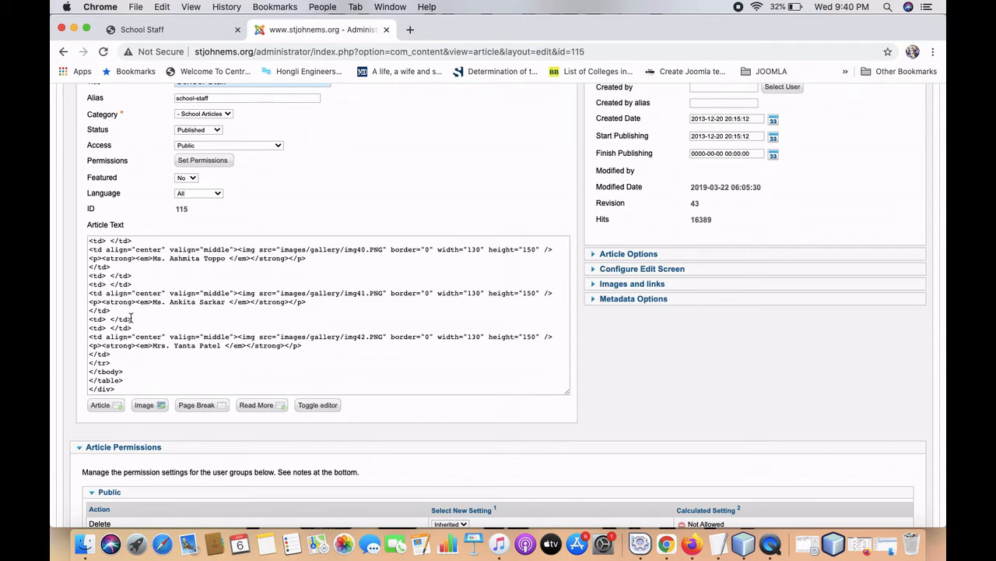
pyautogui.click(91, 319)
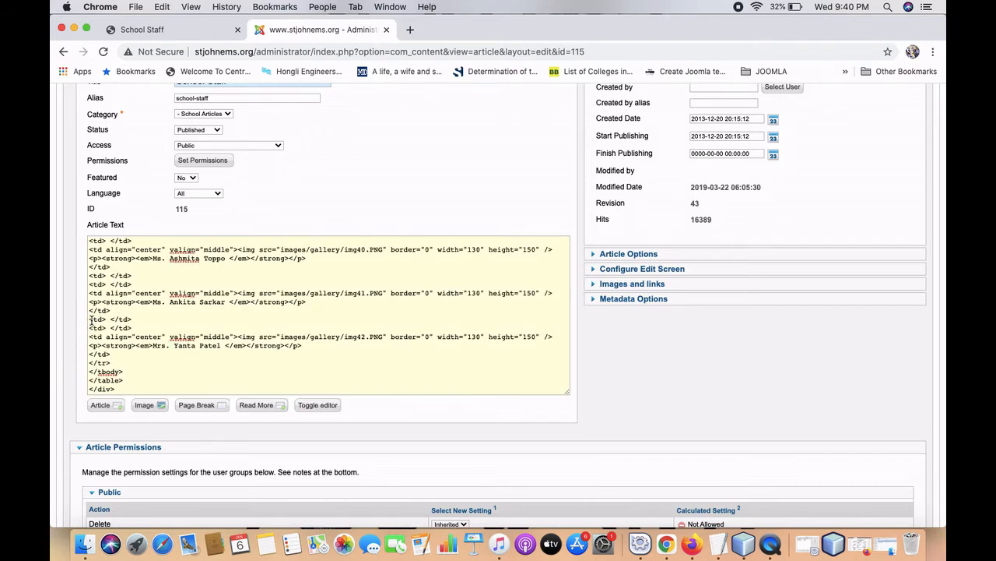
pyautogui.moveTo(90, 319); pyautogui.dragTo(141, 352)
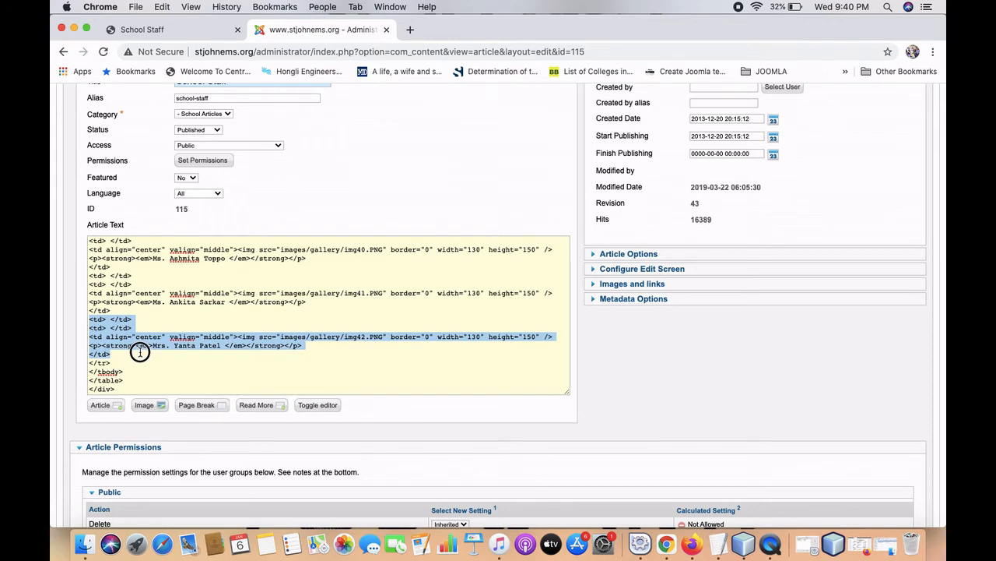
pyautogui.moveTo(140, 352); pyautogui.dragTo(140, 352)
pyautogui.press('super+c')
# Paste a duplicate of the img42 cell after the last cell's closing </td> tag.
pyautogui.click(140, 353)
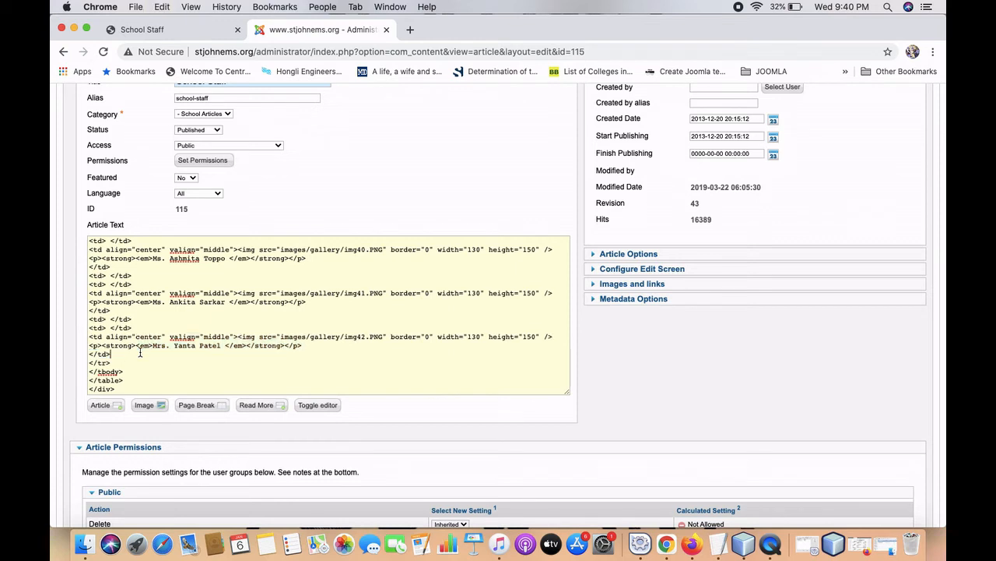
pyautogui.press('Return')
pyautogui.press('Return')
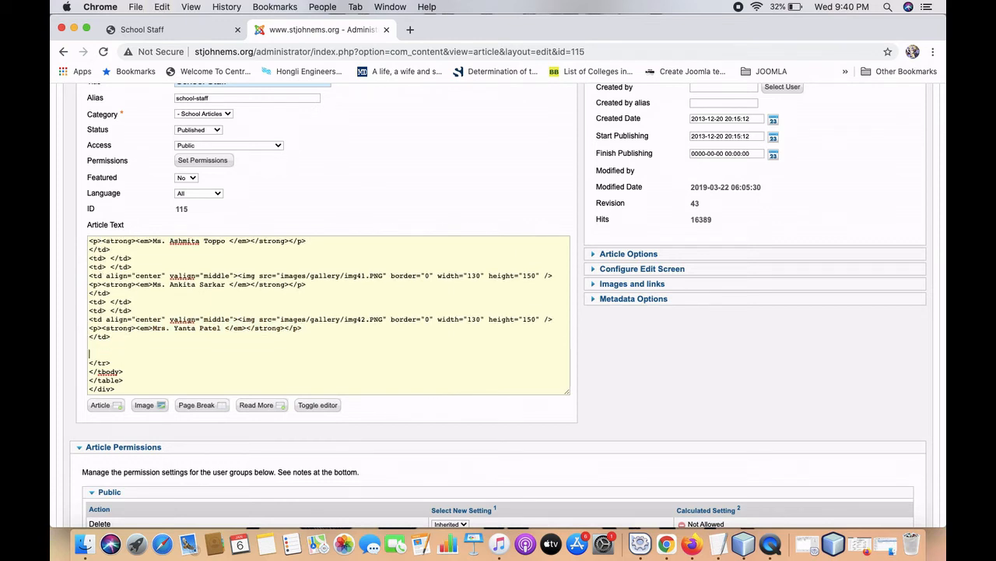
pyautogui.press('super+v')
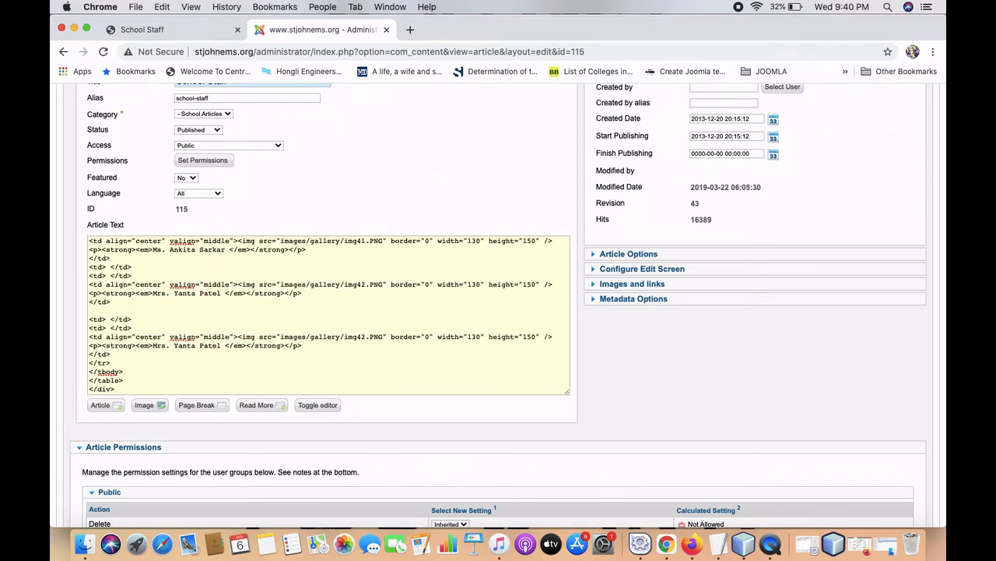
pyautogui.press('Return')
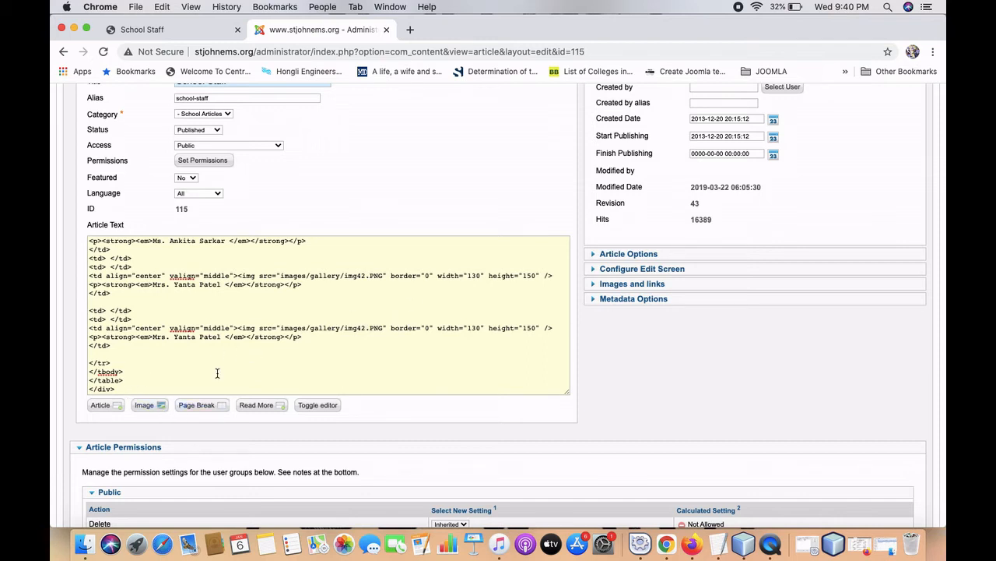
pyautogui.scroll(10, 218, 373)
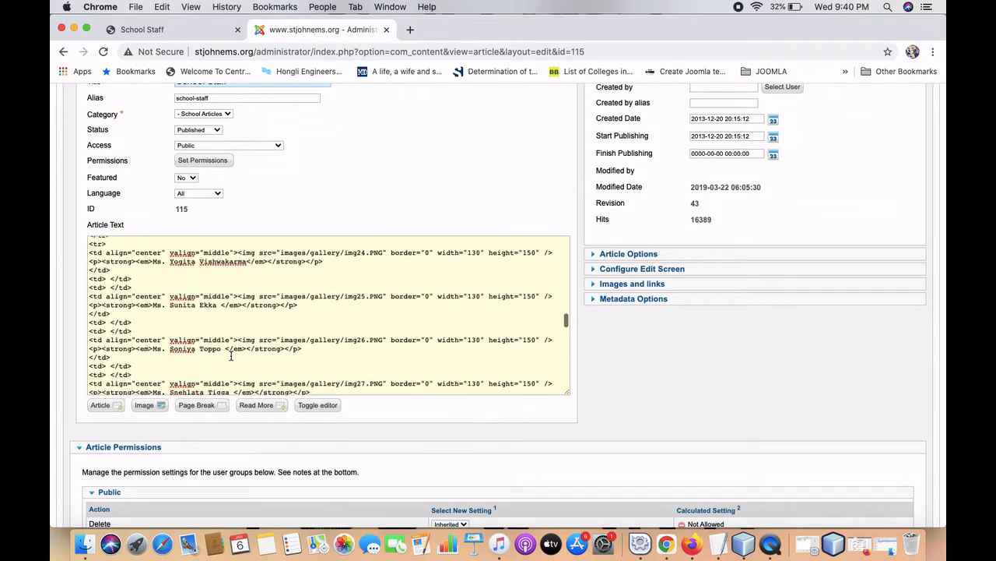
pyautogui.scroll(4, 623, 355)
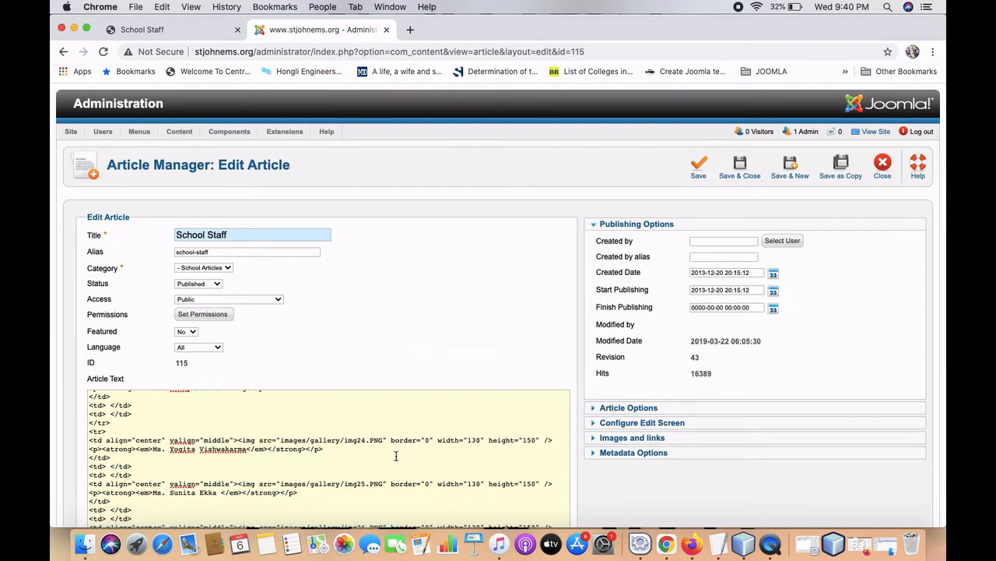
pyautogui.scroll(-15, 320, 441)
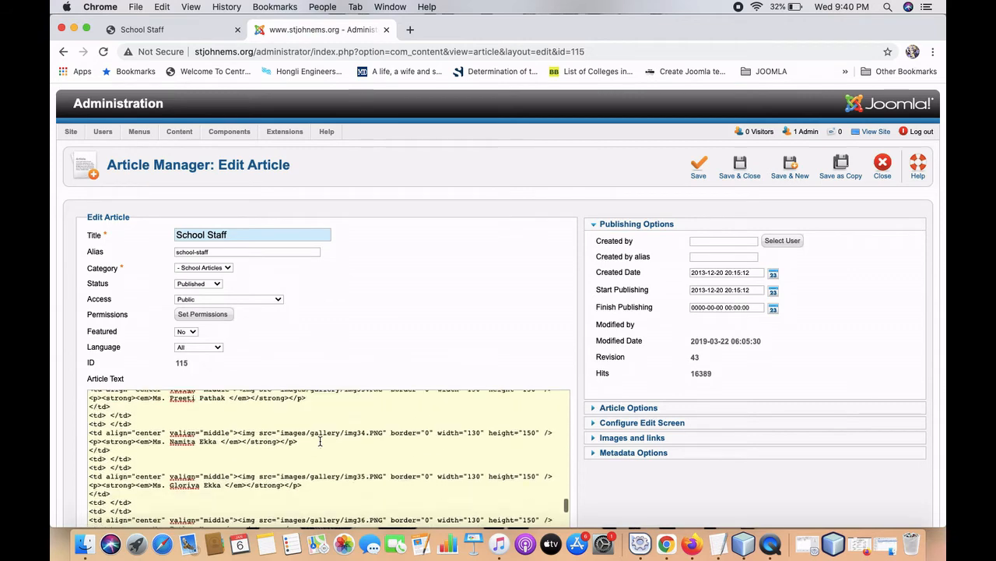
pyautogui.scroll(-5, 320, 441)
pyautogui.scroll(1, 320, 443)
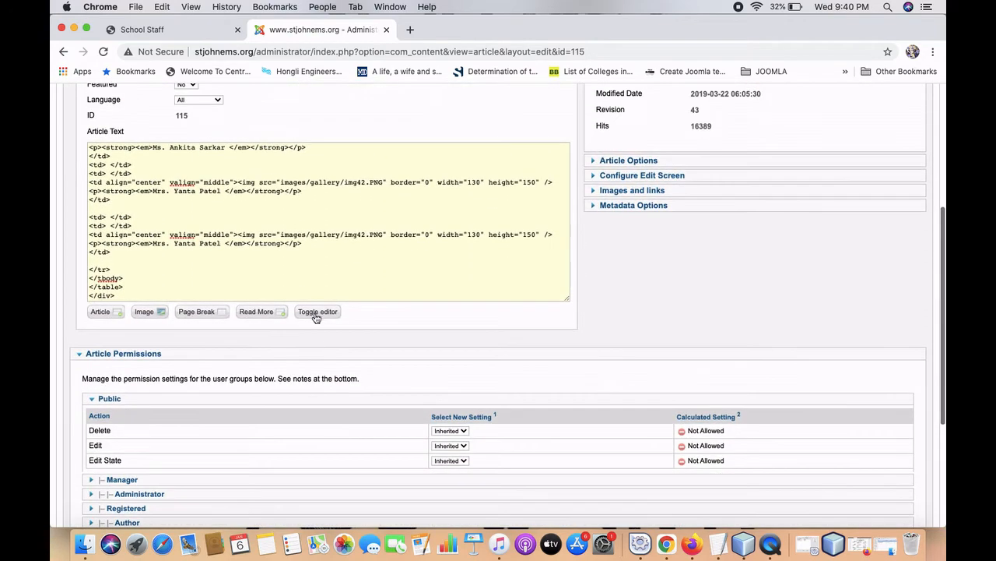
# Return to the visual editor and correct a letter in a staff member's name.
pyautogui.click(315, 316)
pyautogui.scroll(-3, 299, 260)
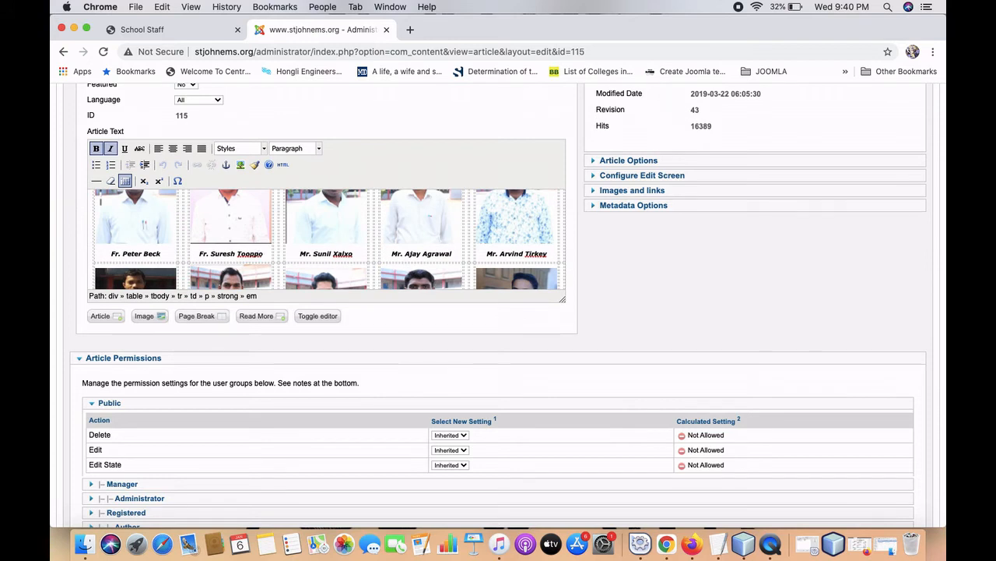
pyautogui.press('BackSpace')
pyautogui.write('p')
pyautogui.scroll(5, 601, 362)
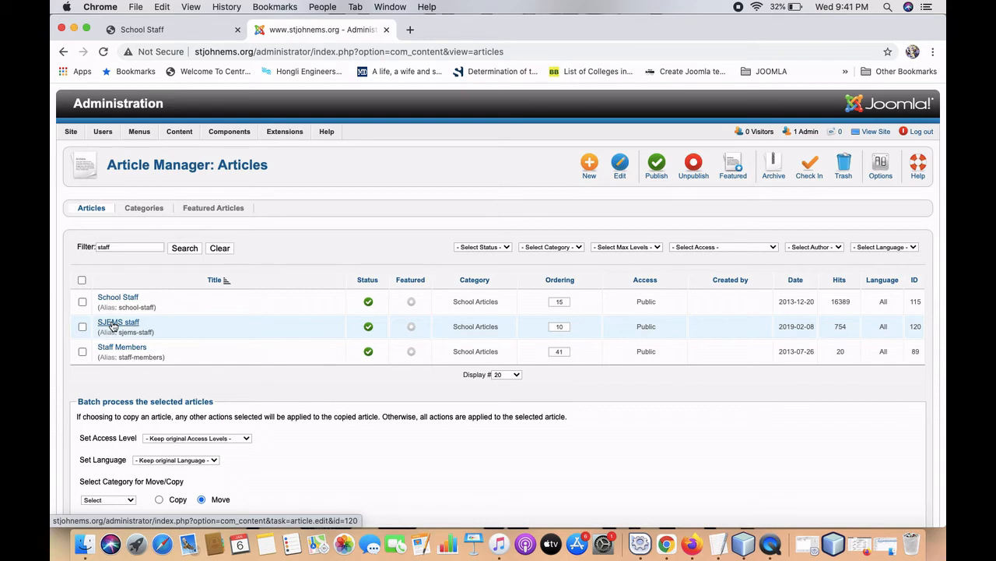
# Open About SJEMS > Governing Members from the School Staff tab and scroll through the page.
pyautogui.click(158, 31)
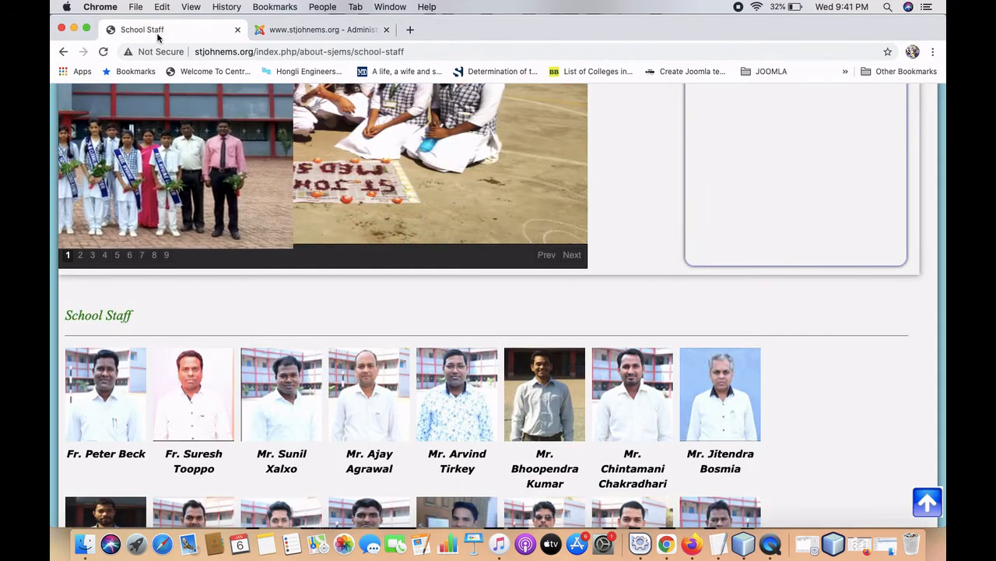
pyautogui.scroll(5, 218, 391)
pyautogui.scroll(2, 218, 391)
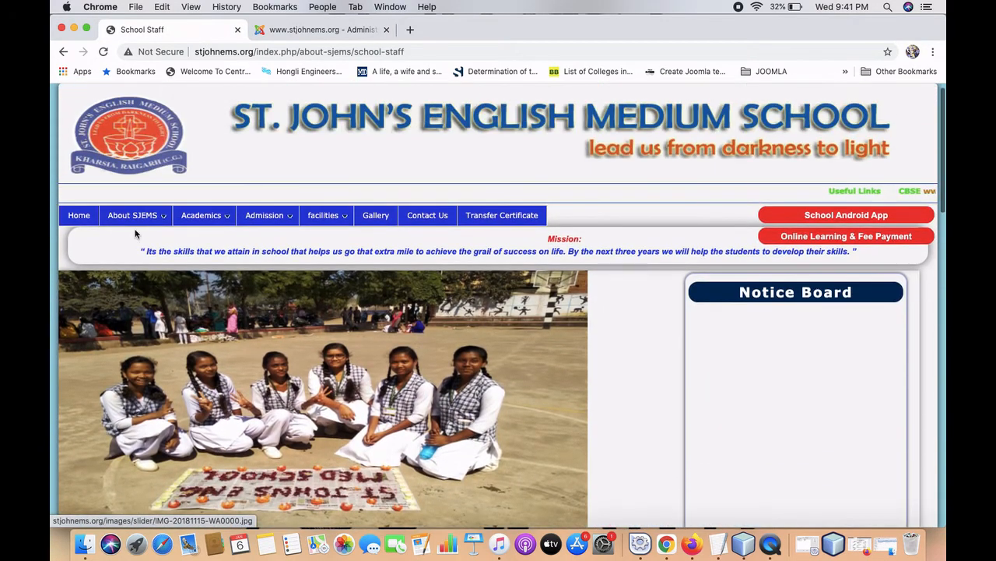
pyautogui.moveTo(132, 215)
pyautogui.click(145, 306)
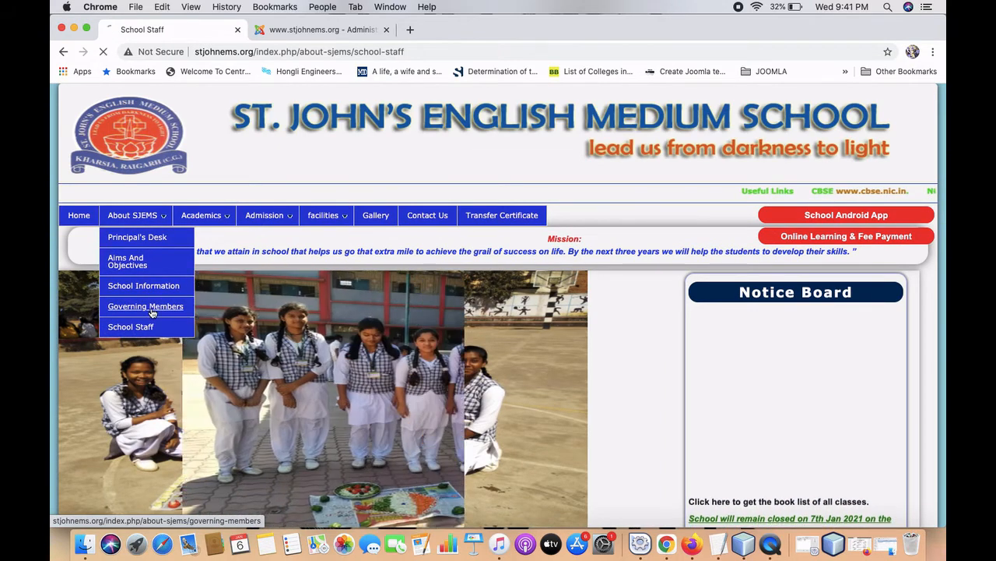
pyautogui.scroll(-5, 153, 313)
pyautogui.scroll(-3, 153, 313)
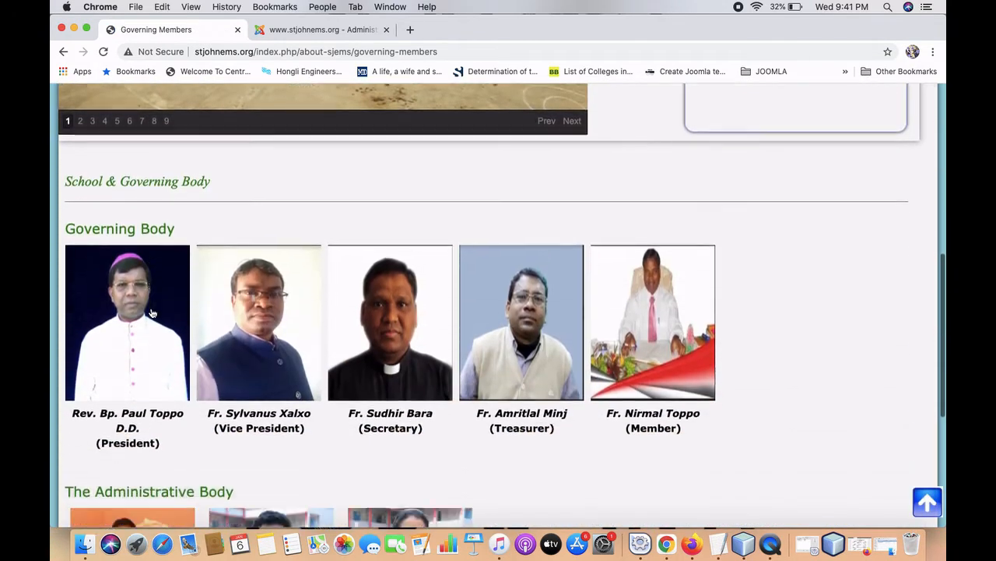
pyautogui.scroll(-3, 237, 304)
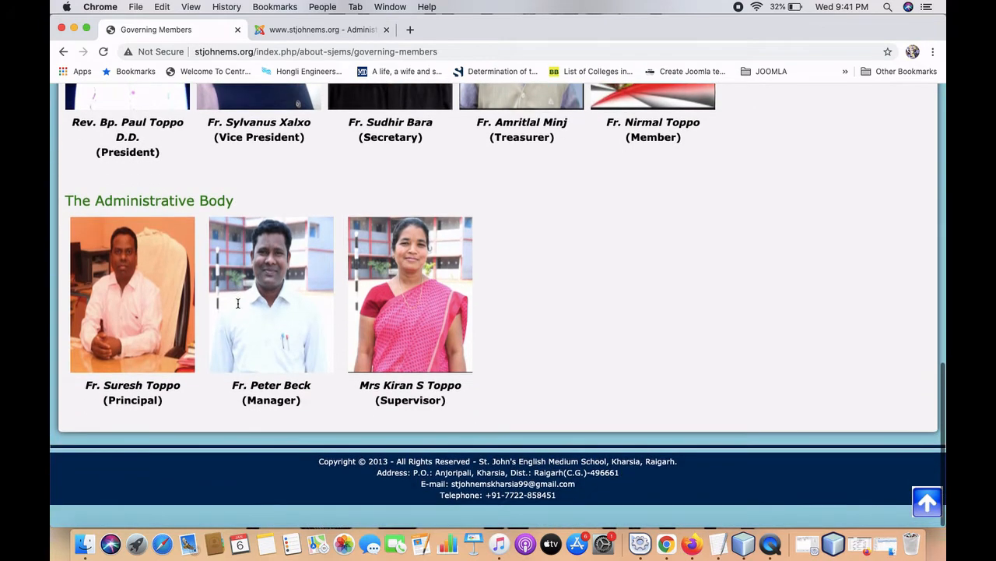
pyautogui.scroll(5, 238, 306)
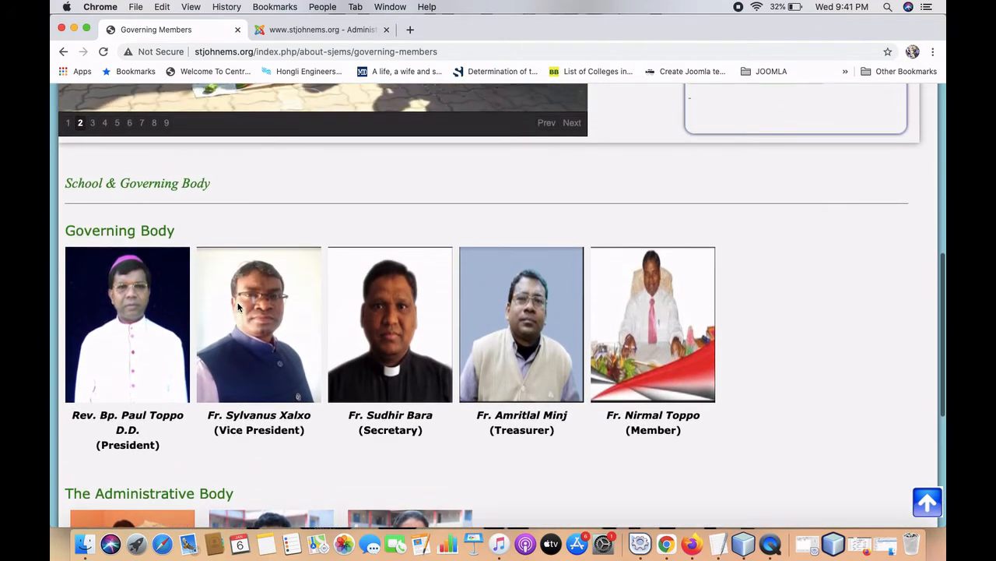
pyautogui.scroll(-2, 237, 306)
pyautogui.scroll(-1, 238, 306)
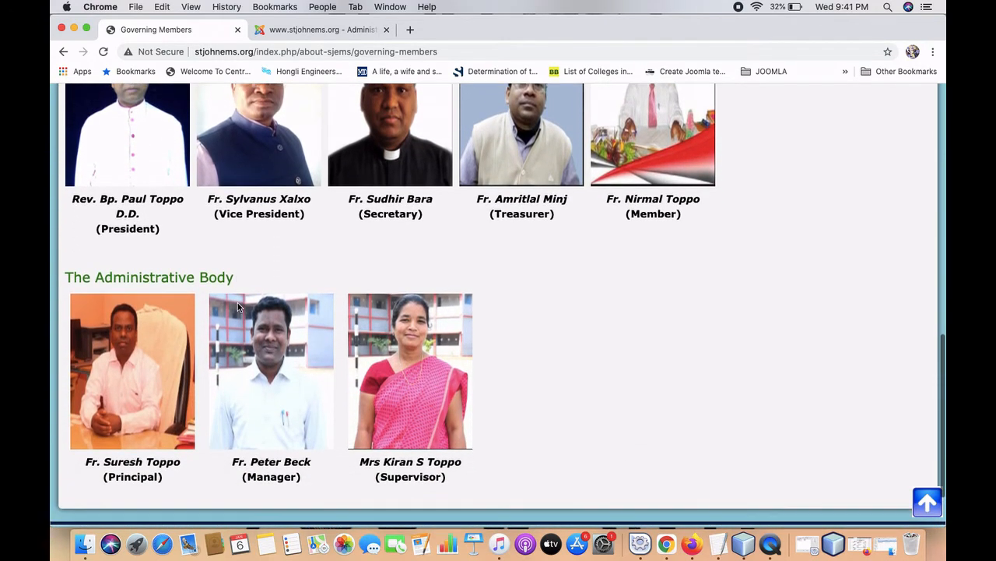
pyautogui.scroll(4, 238, 304)
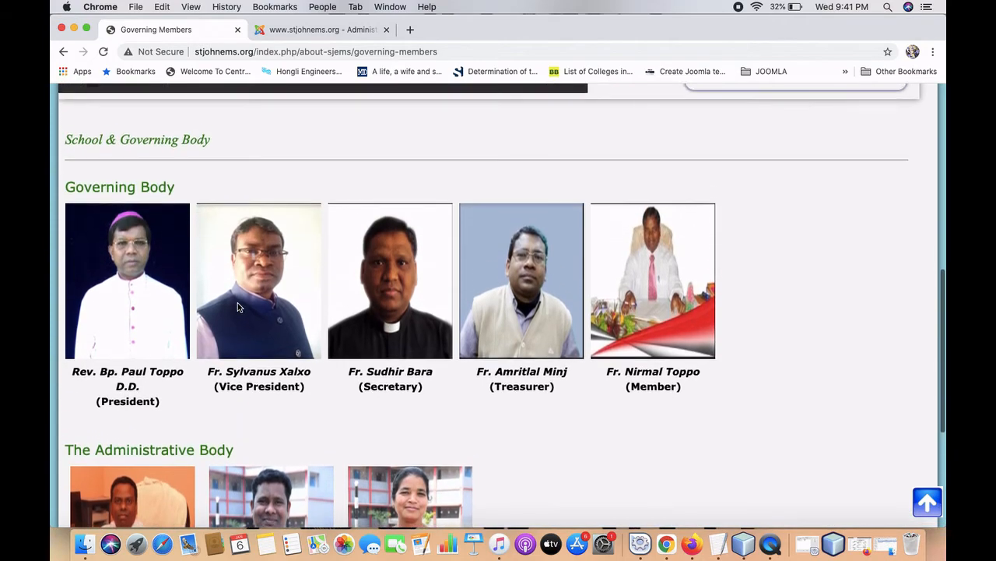
pyautogui.scroll(6, 237, 306)
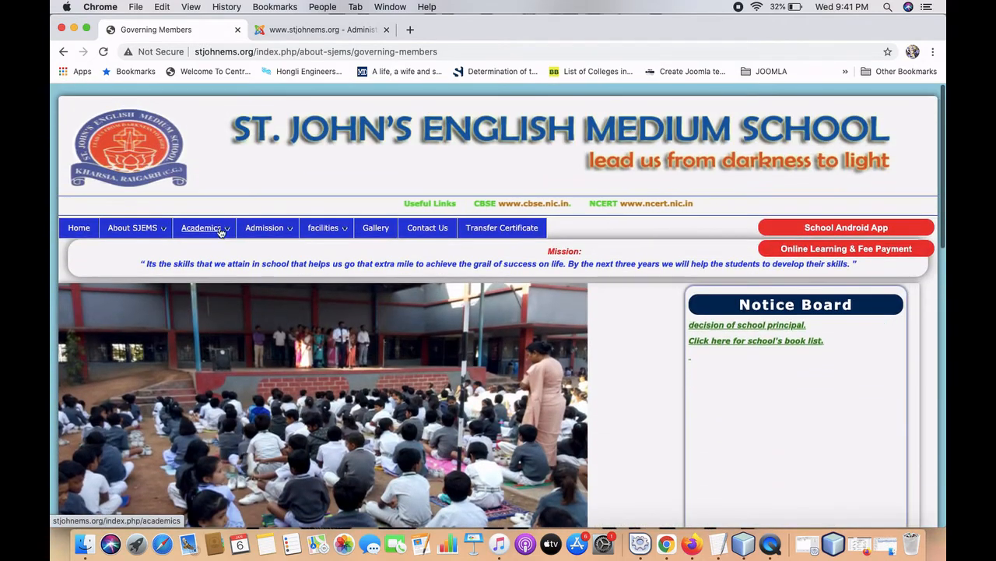
# Open Admission > Attendance and scroll down its list of attendance rules.
pyautogui.moveTo(221, 233)
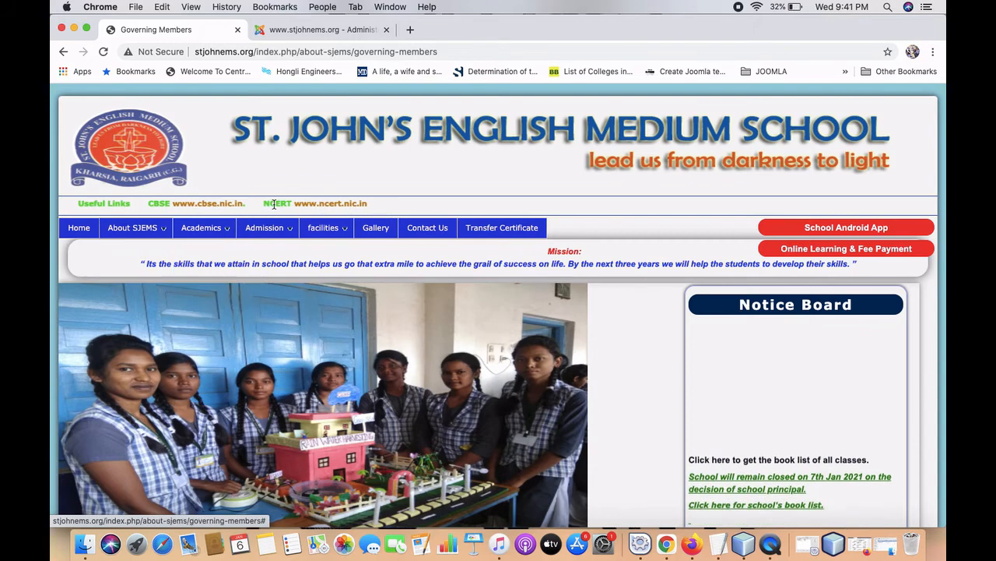
pyautogui.moveTo(272, 239)
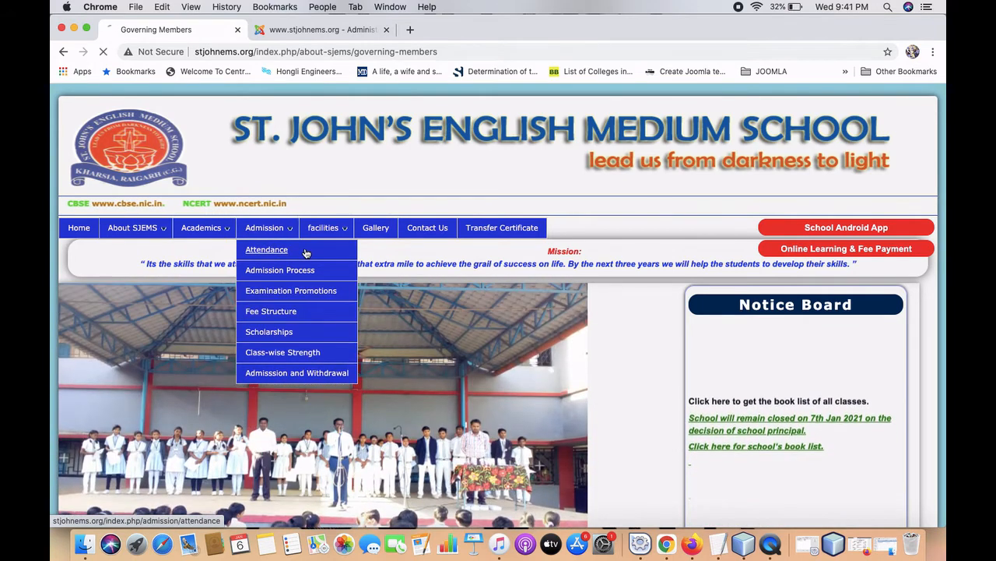
pyautogui.click(266, 249)
pyautogui.scroll(-10, 307, 254)
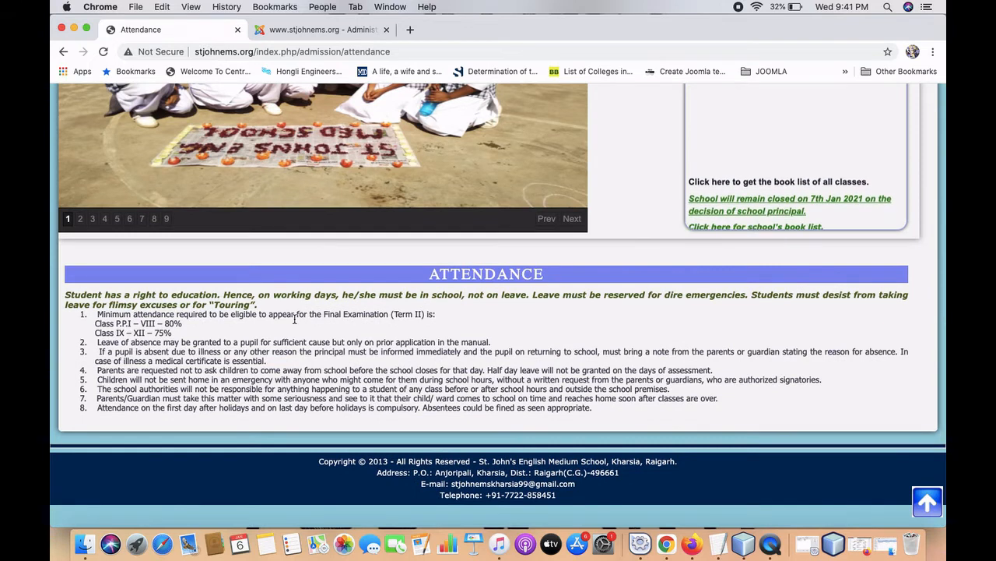
# Go back to the Joomla administration tab and head to Content > Article Manager.
pyautogui.click(327, 29)
pyautogui.moveTo(179, 132)
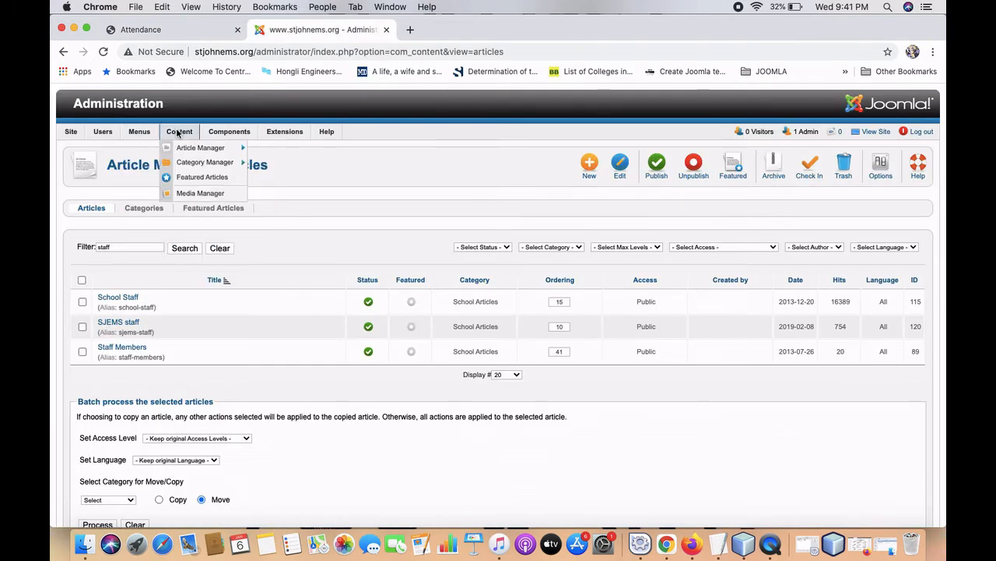
pyautogui.moveTo(185, 150)
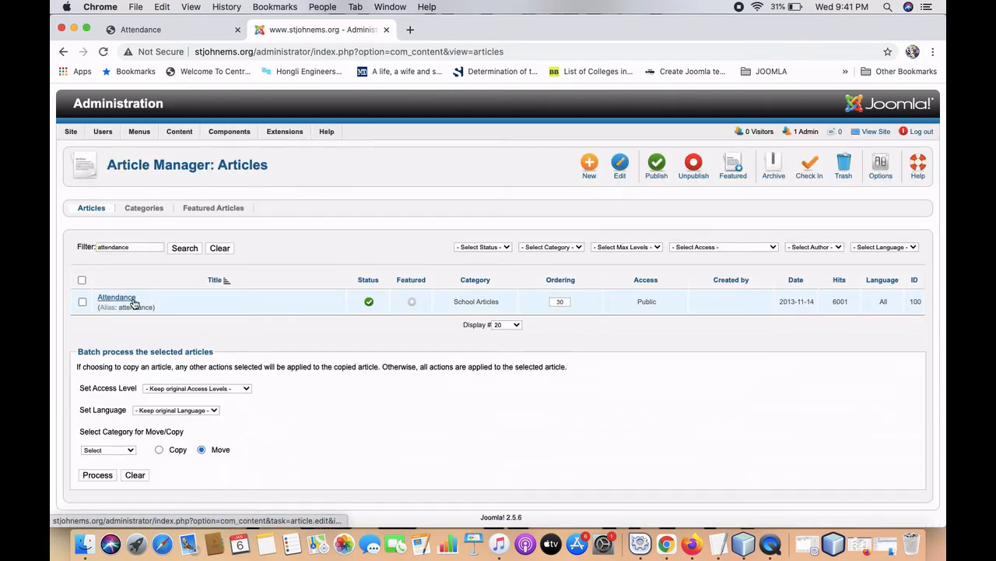
# Review the public Attendance page, then go to the school website's Home page.
pyautogui.click(140, 30)
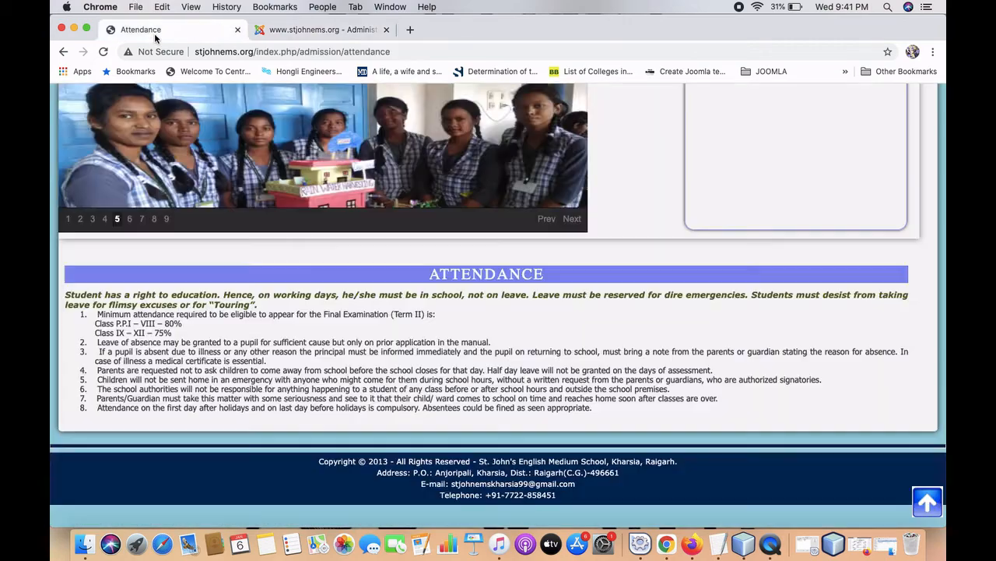
pyautogui.scroll(10, 236, 263)
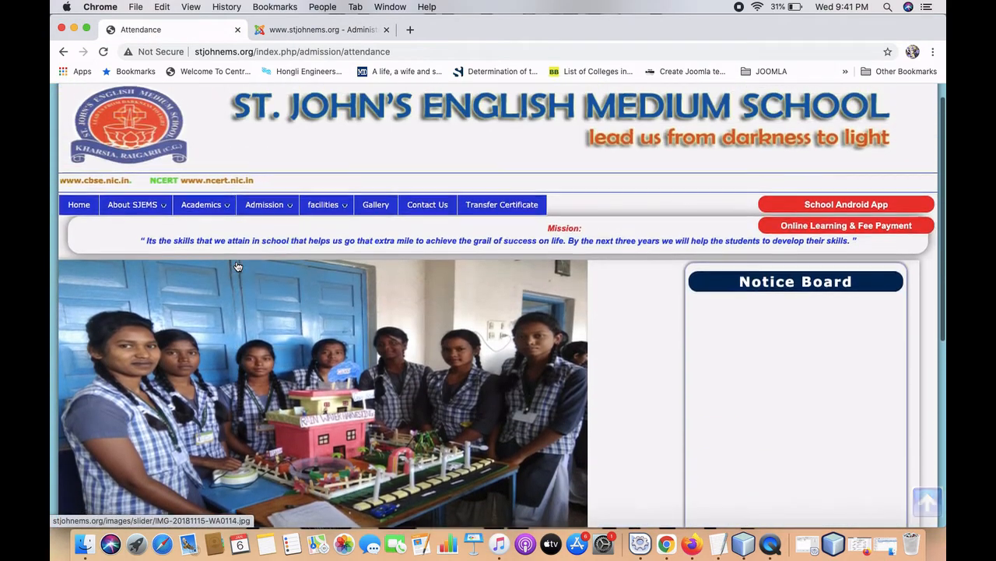
pyautogui.moveTo(265, 214)
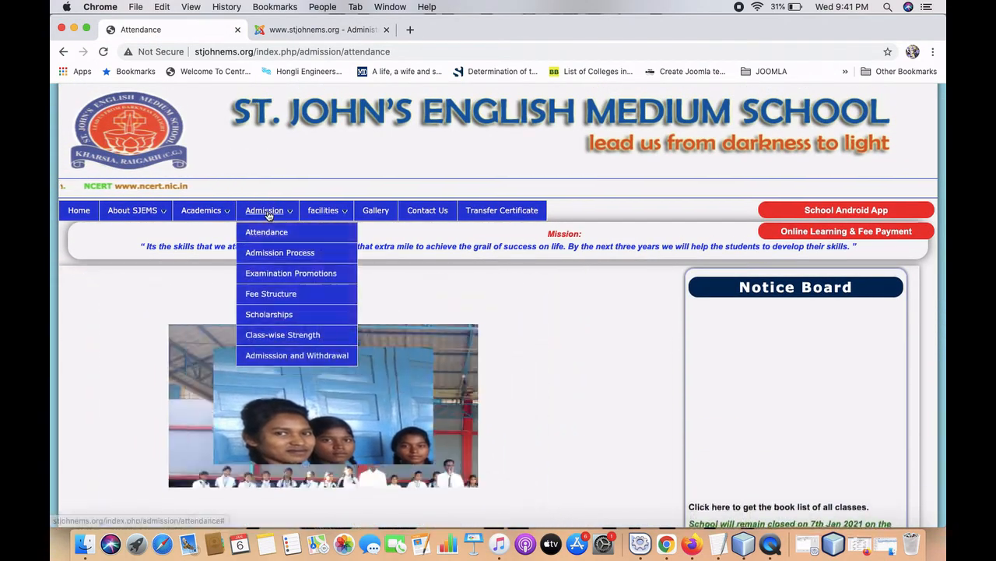
pyautogui.moveTo(327, 211)
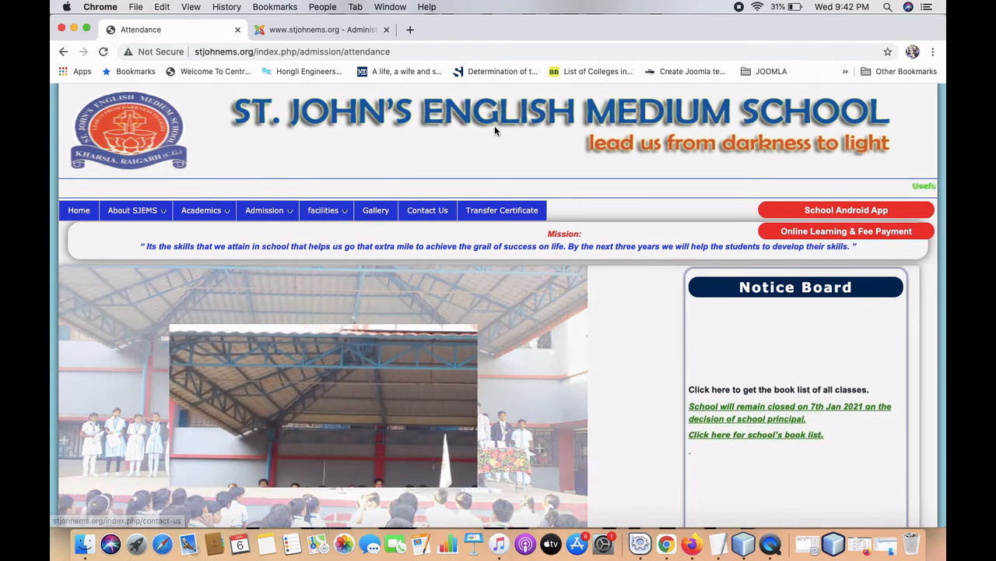
pyautogui.scroll(1, 495, 127)
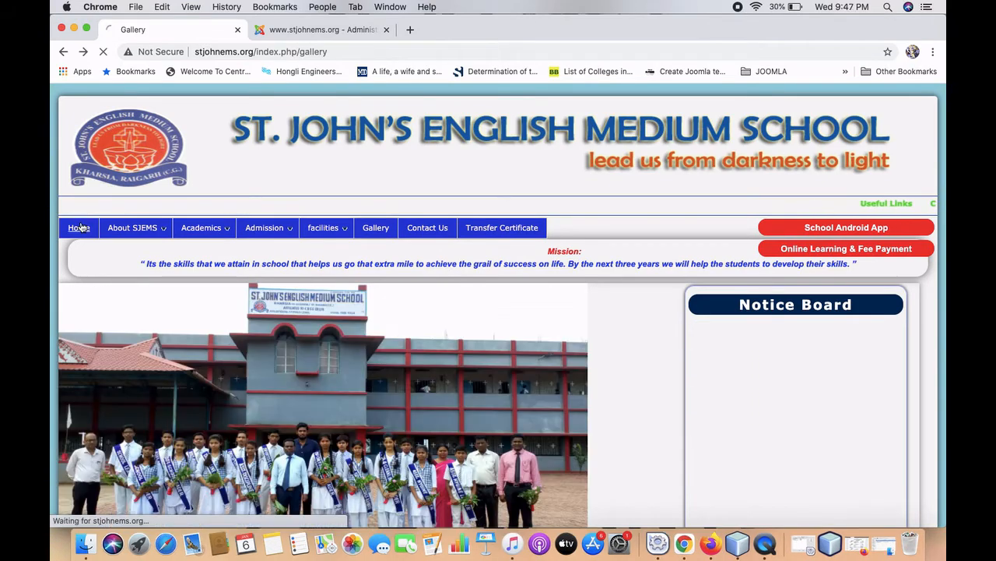
pyautogui.click(79, 227)
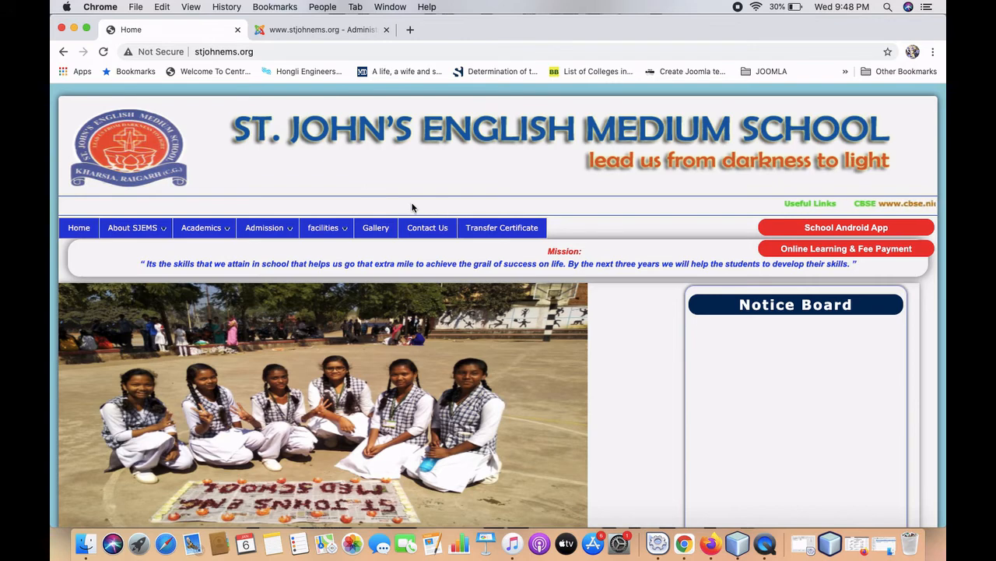
# Open the school site's Gallery page, reload it, and scroll through its photo categories.
pyautogui.click(371, 227)
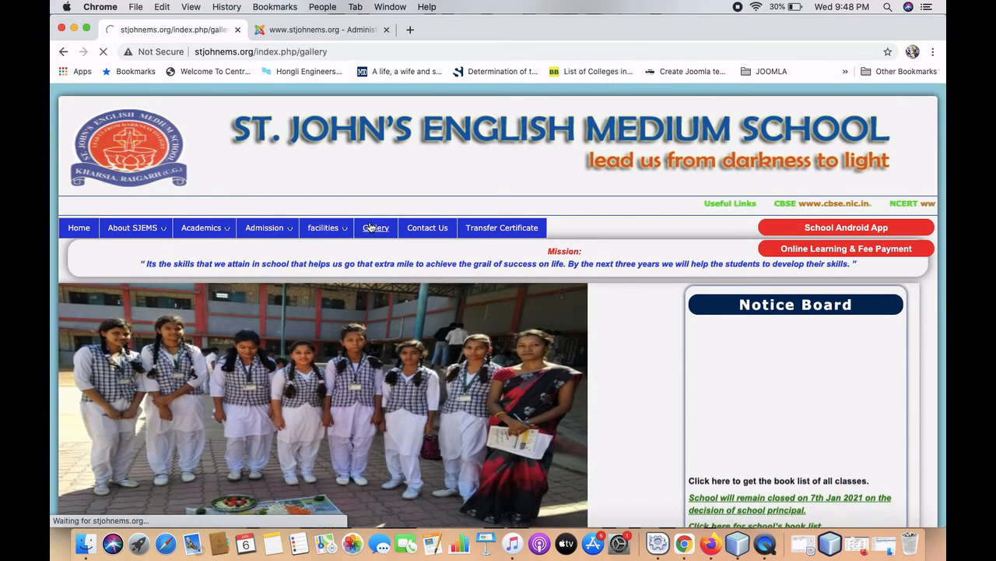
pyautogui.scroll(-2, 372, 226)
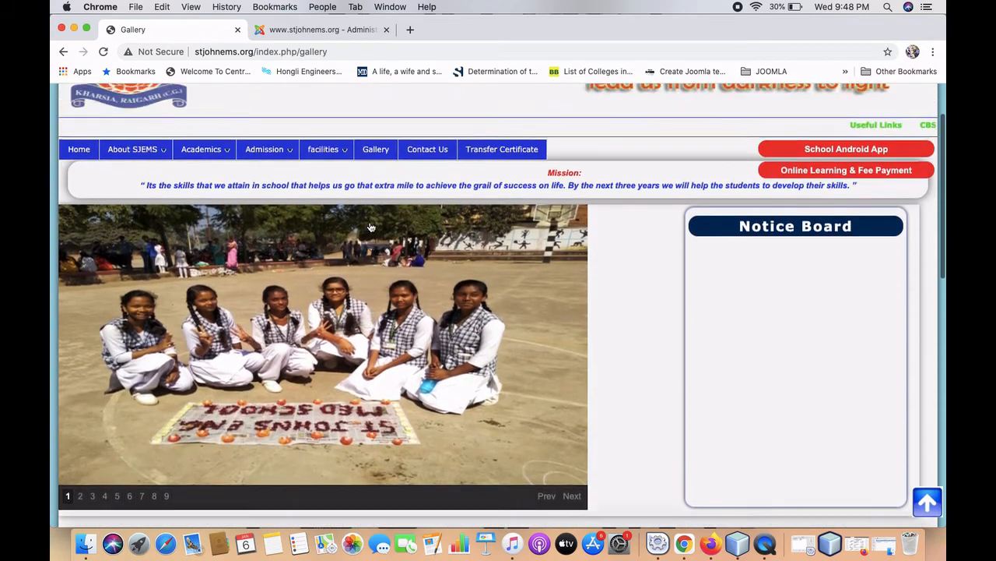
pyautogui.scroll(2, 371, 226)
pyautogui.click(376, 229)
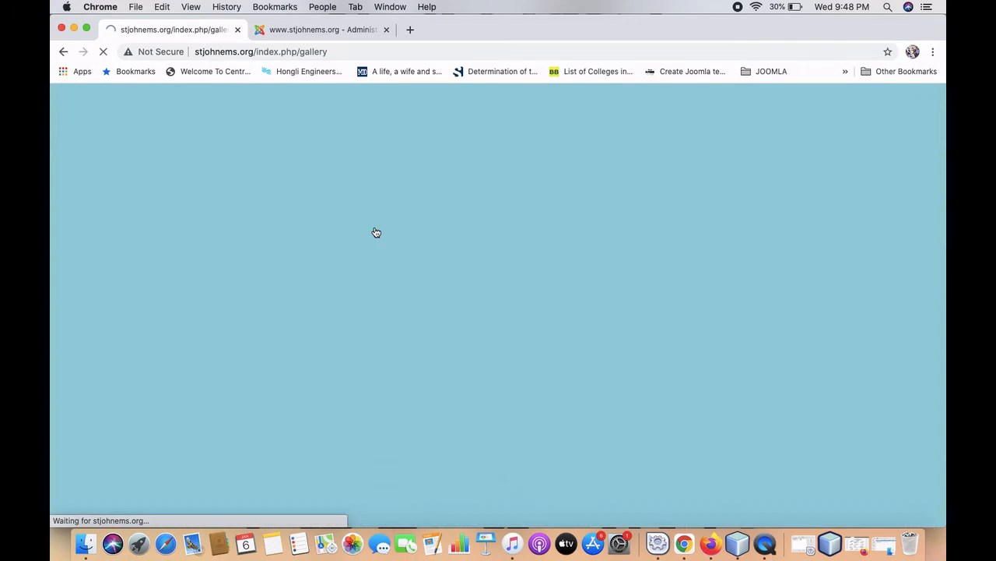
pyautogui.scroll(-5, 375, 231)
pyautogui.scroll(-4, 375, 231)
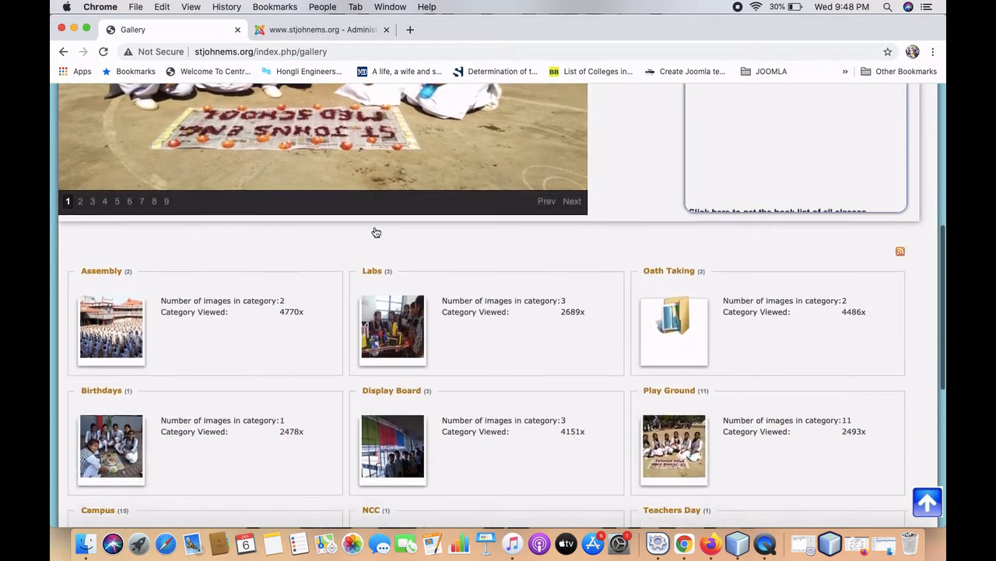
pyautogui.scroll(-2, 262, 297)
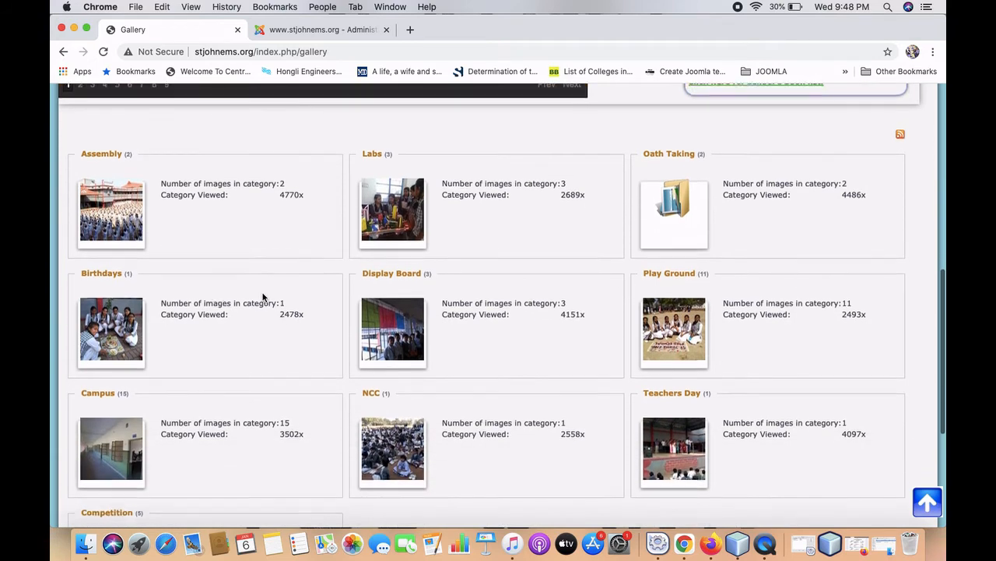
pyautogui.scroll(-1, 353, 429)
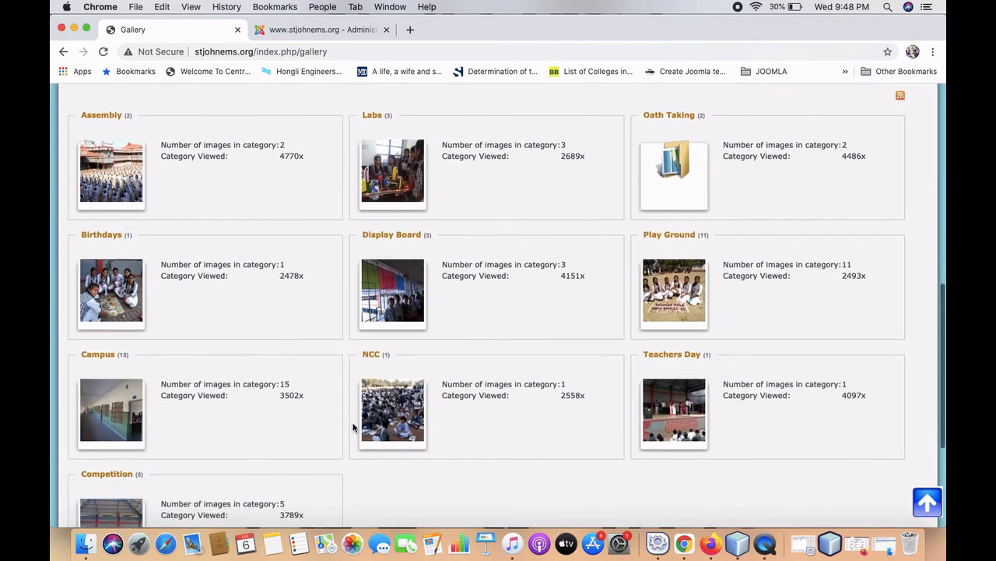
pyautogui.scroll(2, 265, 213)
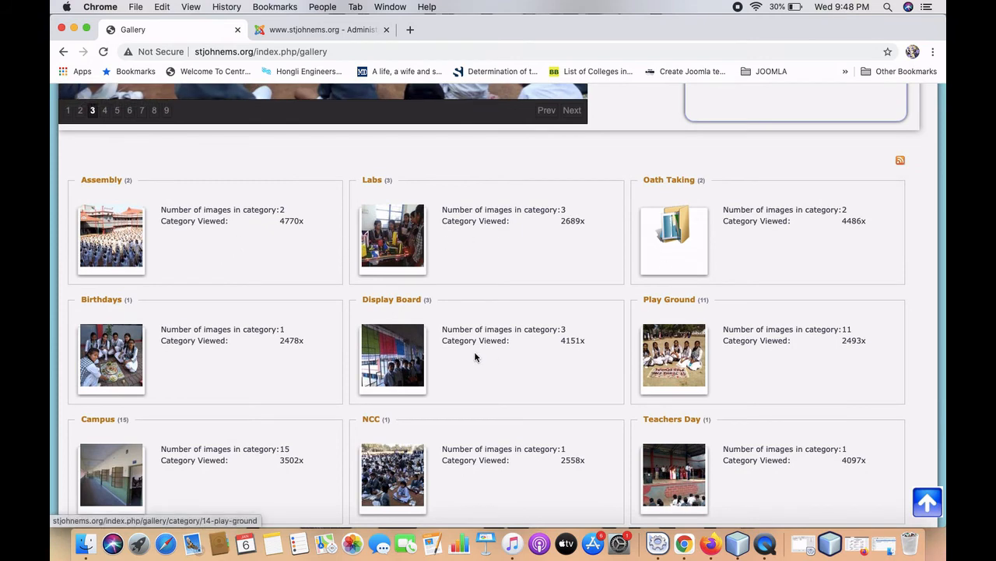
pyautogui.scroll(-4, 193, 360)
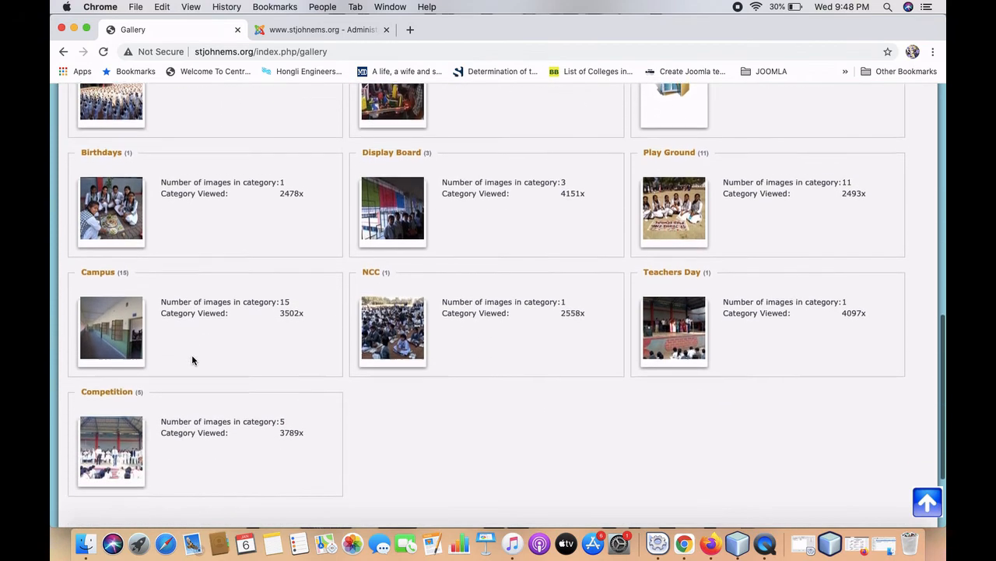
pyautogui.scroll(-1, 193, 360)
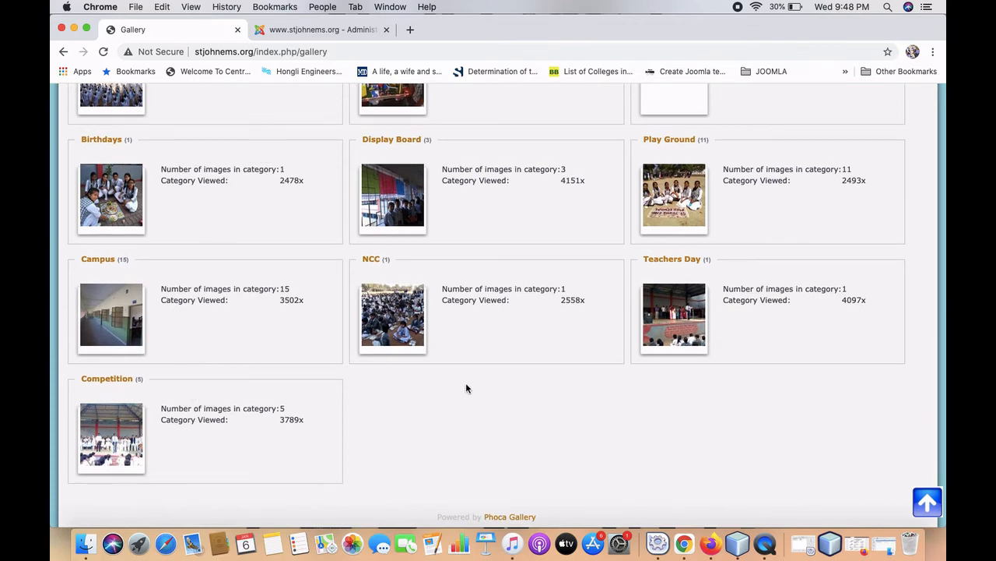
pyautogui.scroll(6, 433, 329)
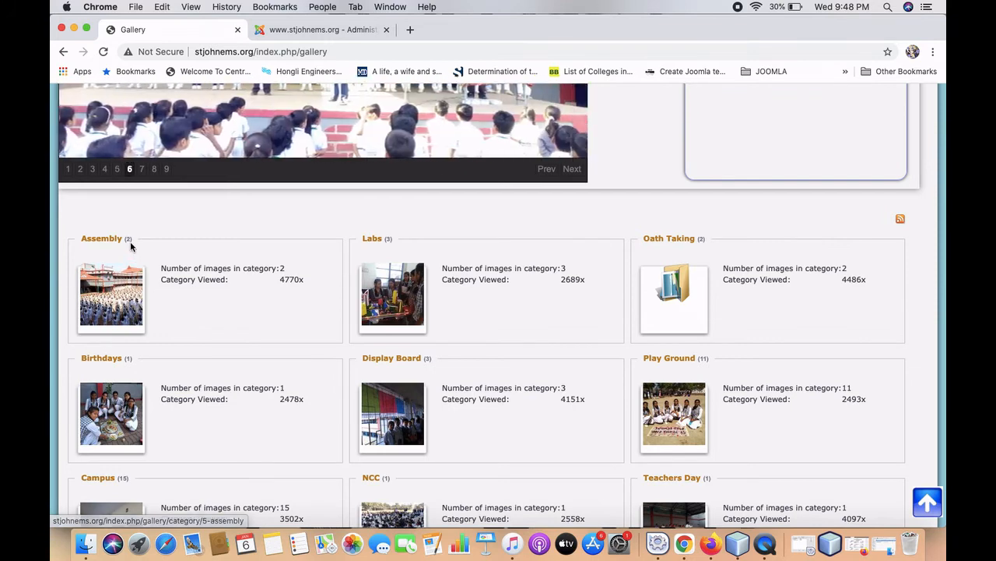
# View the Assembly category's two photos, then return to the main Gallery page.
pyautogui.click(133, 300)
pyautogui.scroll(-6, 156, 280)
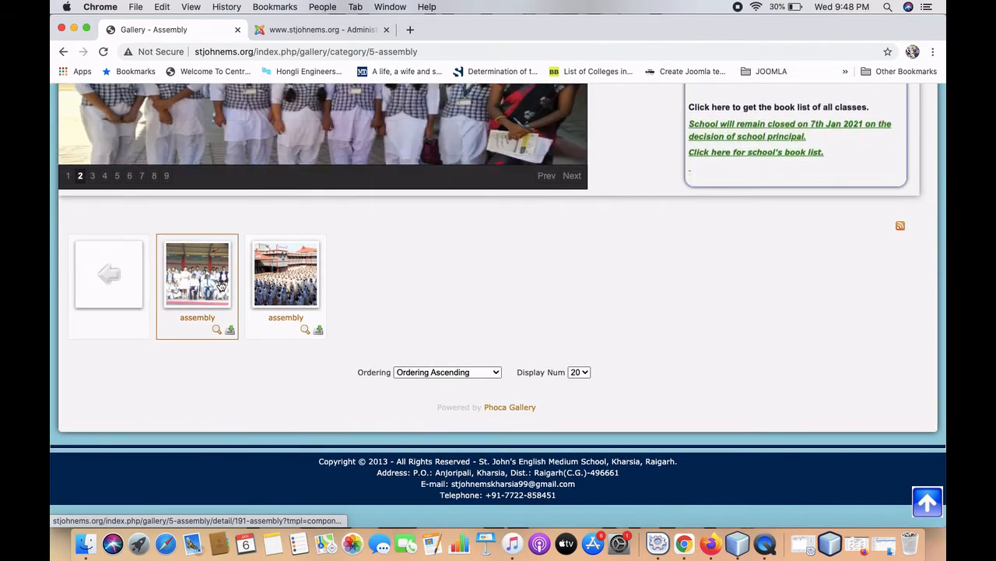
pyautogui.scroll(5, 222, 286)
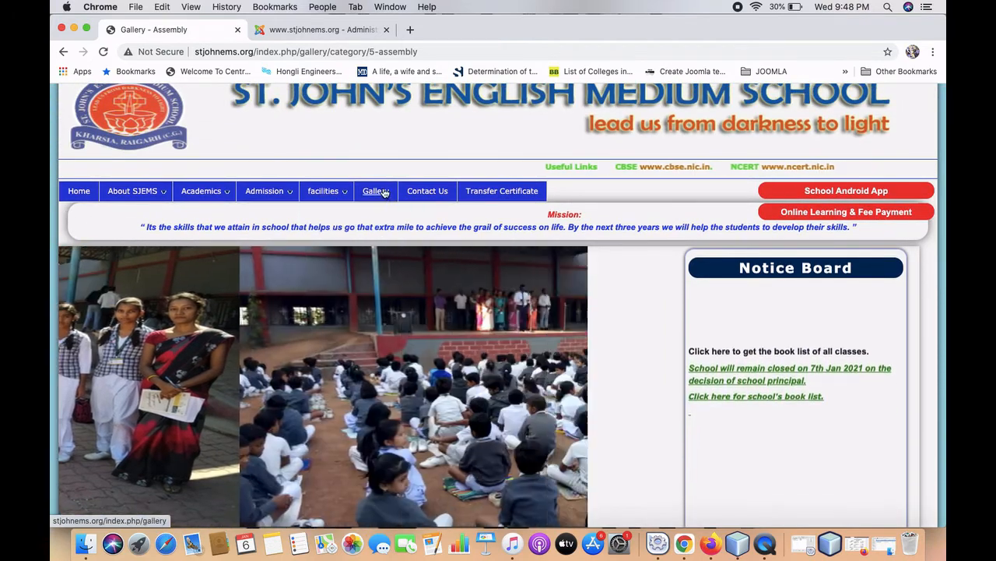
pyautogui.click(382, 192)
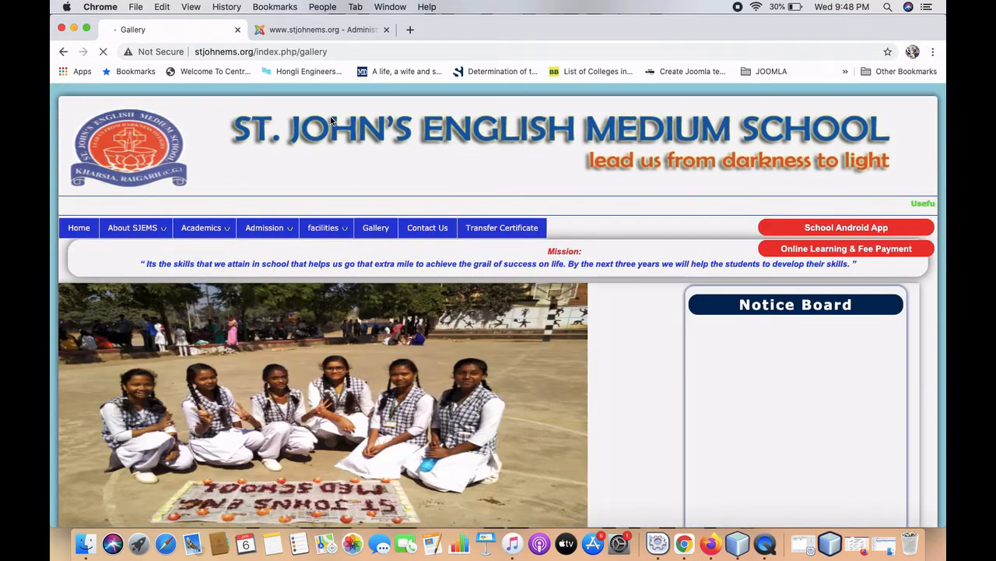
pyautogui.scroll(-5, 355, 335)
pyautogui.scroll(10, 355, 311)
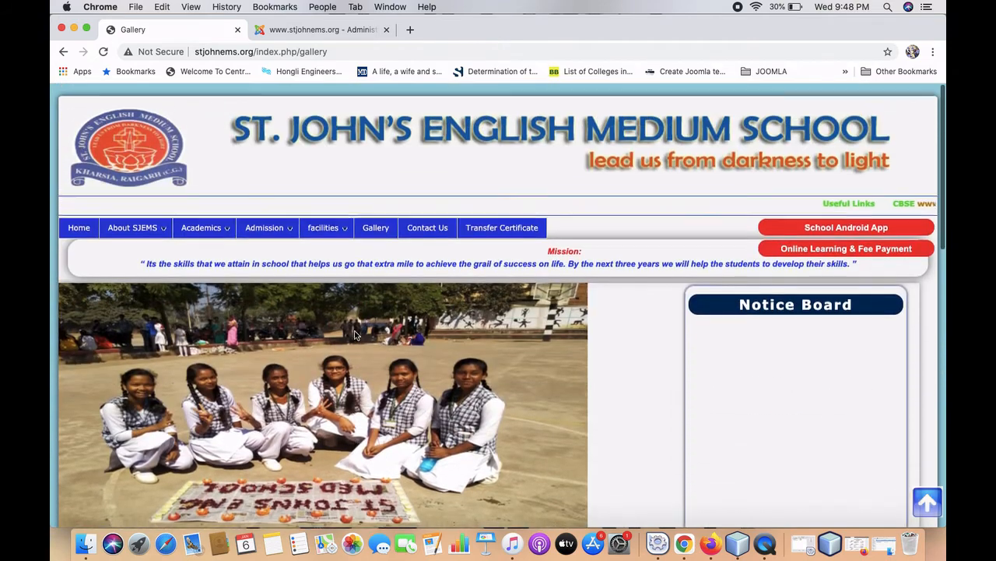
# From the admin tab, open Components > Phoca Gallery > Control Panel (version 3.2.3).
pyautogui.click(311, 30)
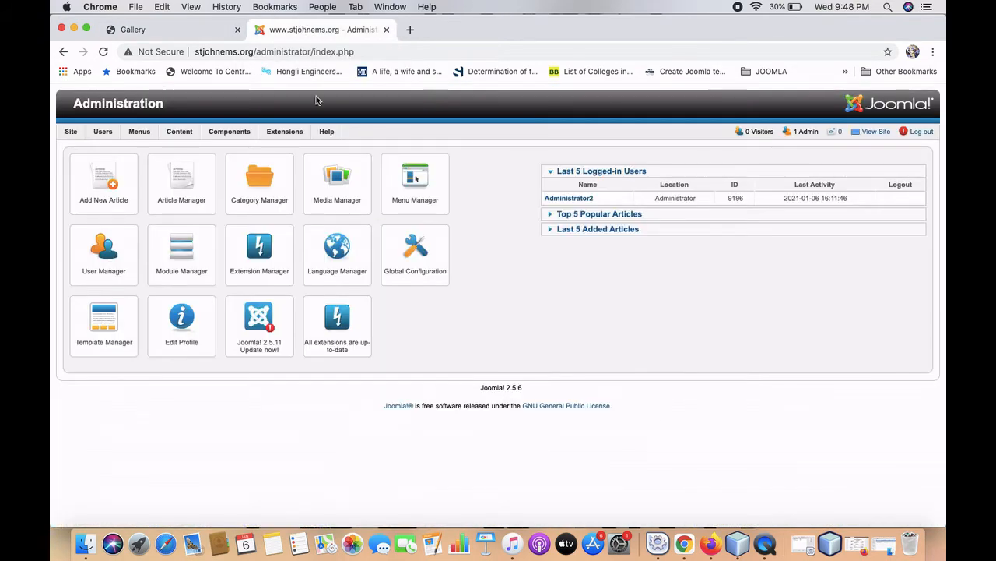
pyautogui.moveTo(231, 133)
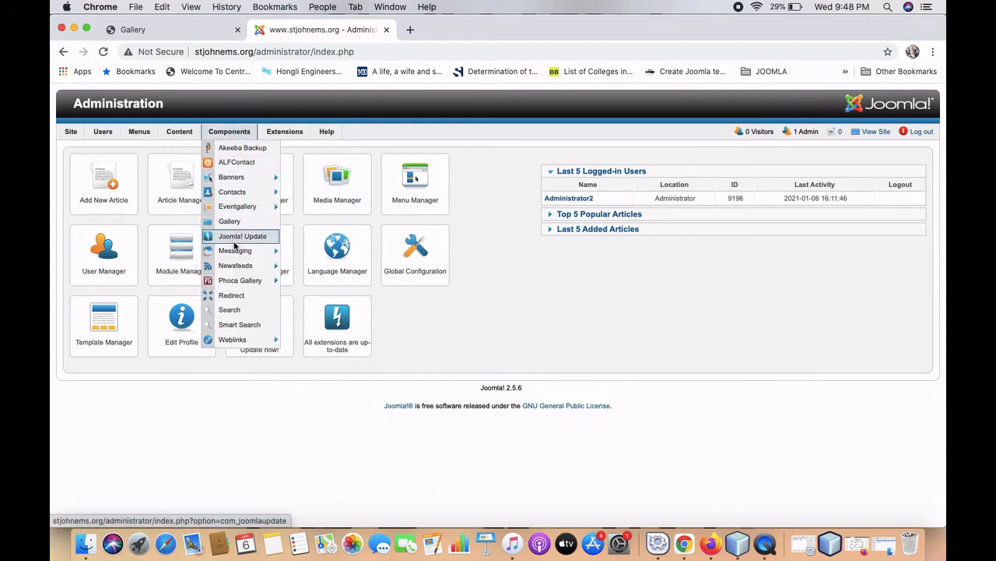
pyautogui.click(271, 282)
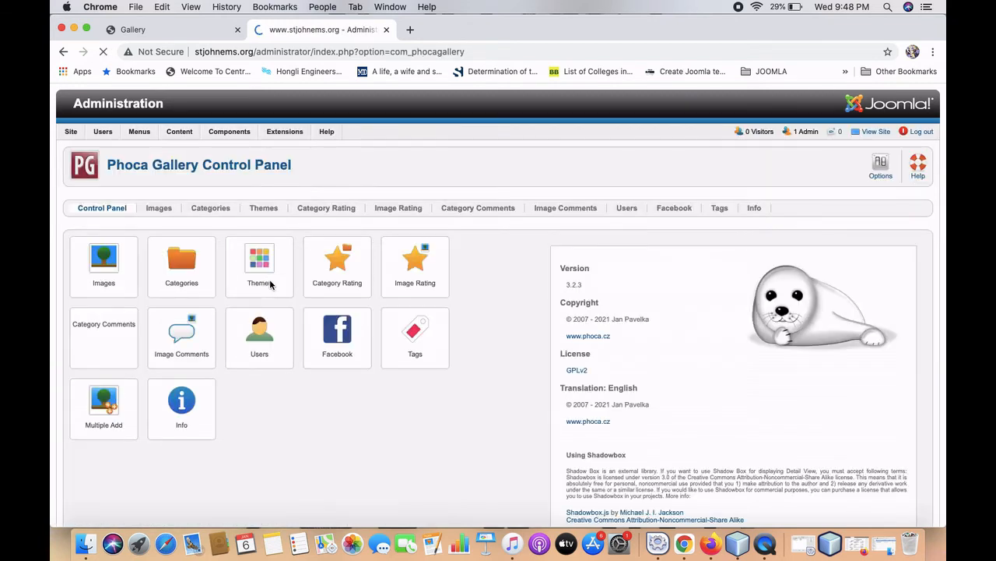
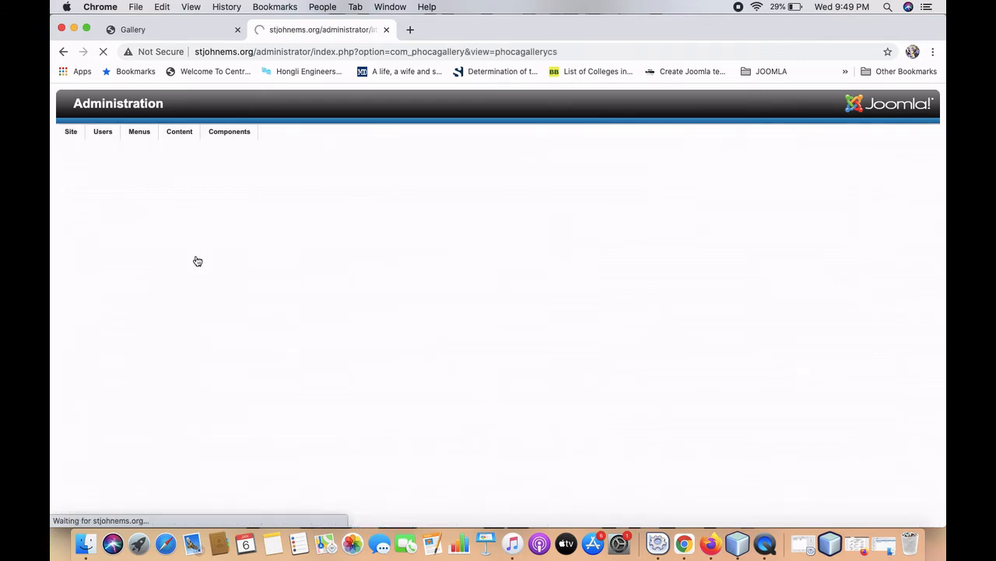
# Scroll through the Phoca Gallery Categories list: Assembly, Birthdays, Campus, Children's Day and others.
pyautogui.scroll(-2, 242, 342)
pyautogui.scroll(-1, 242, 343)
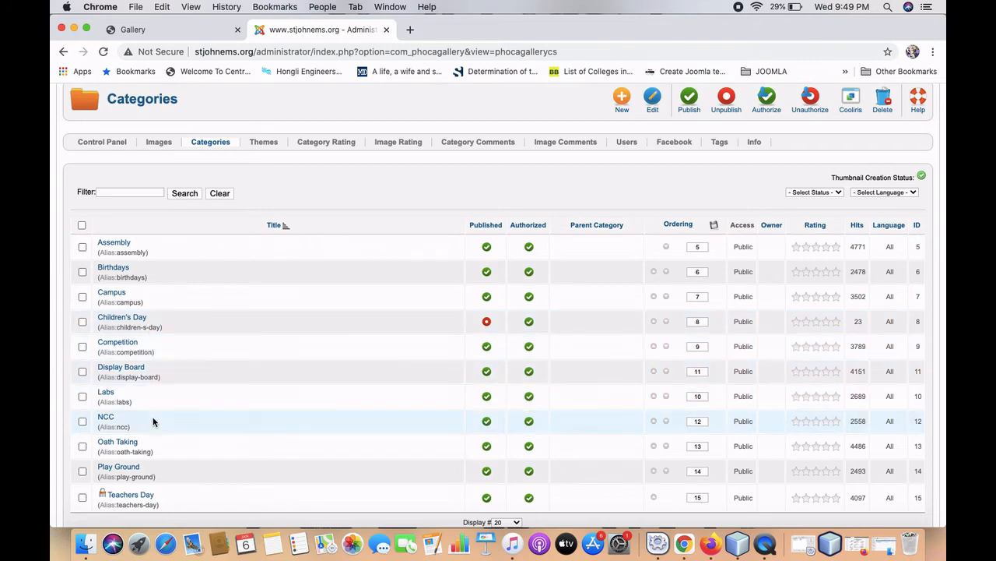
pyautogui.scroll(-2, 156, 483)
pyautogui.scroll(3, 156, 483)
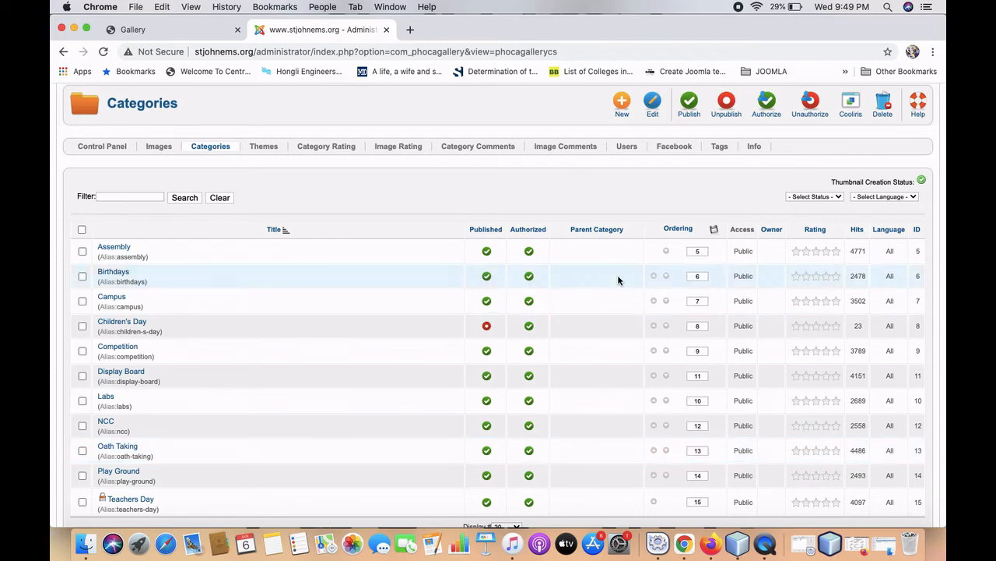
# Open a blank new Phoca Gallery category form.
pyautogui.click(623, 109)
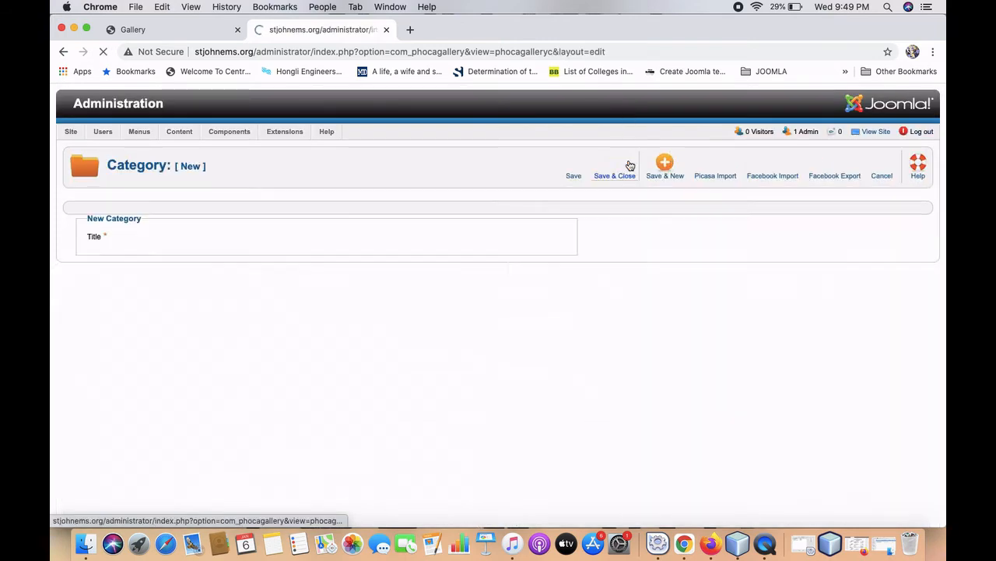
pyautogui.scroll(-2, 361, 278)
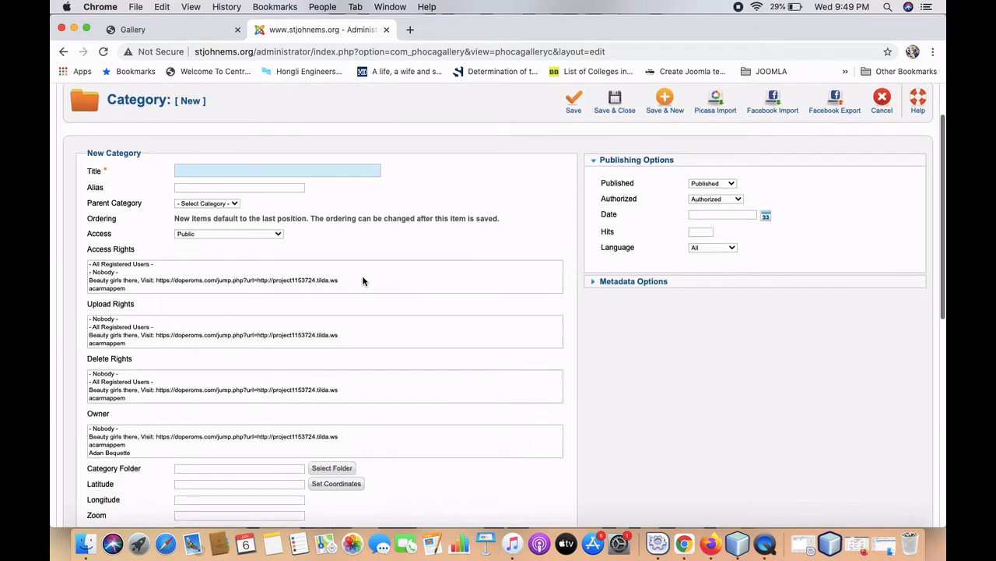
pyautogui.scroll(-5, 352, 276)
pyautogui.scroll(5, 350, 280)
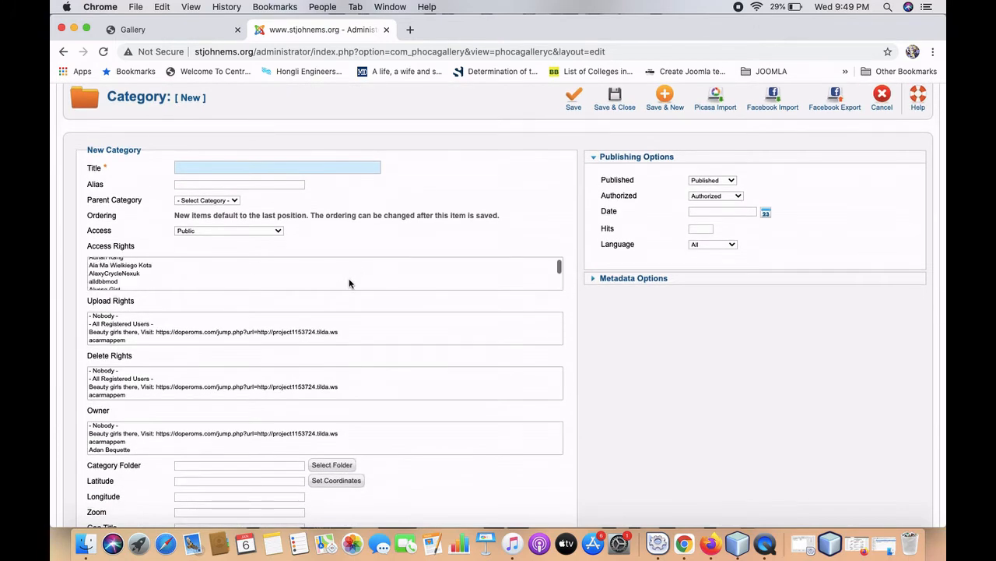
pyautogui.scroll(-1, 383, 314)
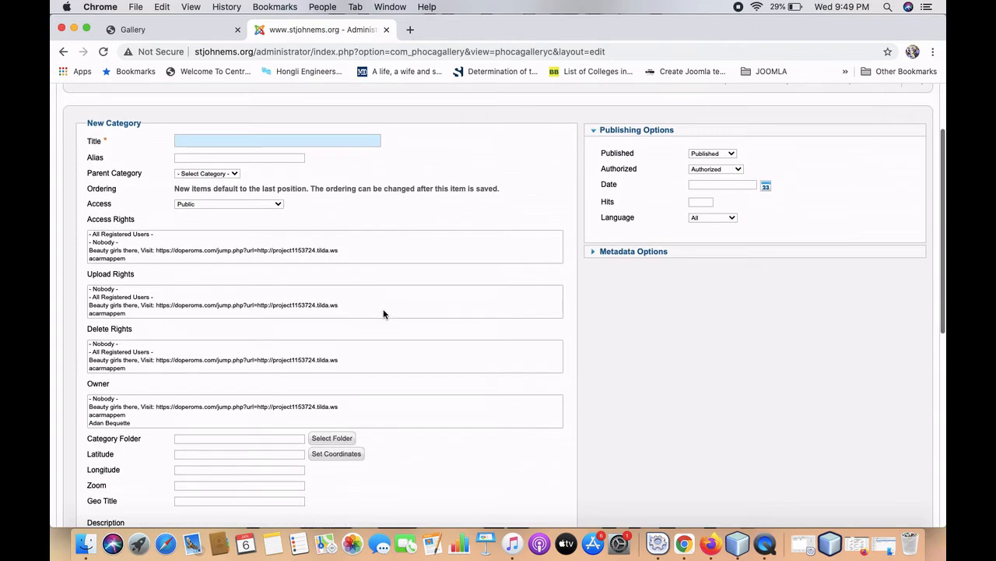
# Enter title 'Annual Function' and alias 'annual function', leaving Parent Category unchanged.
pyautogui.click(248, 138)
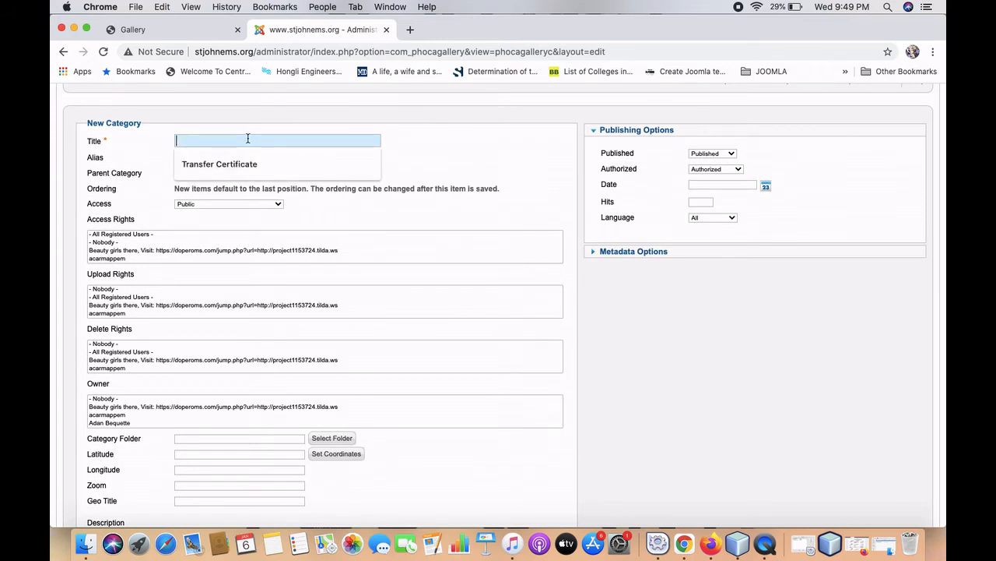
pyautogui.write('Annual Function')
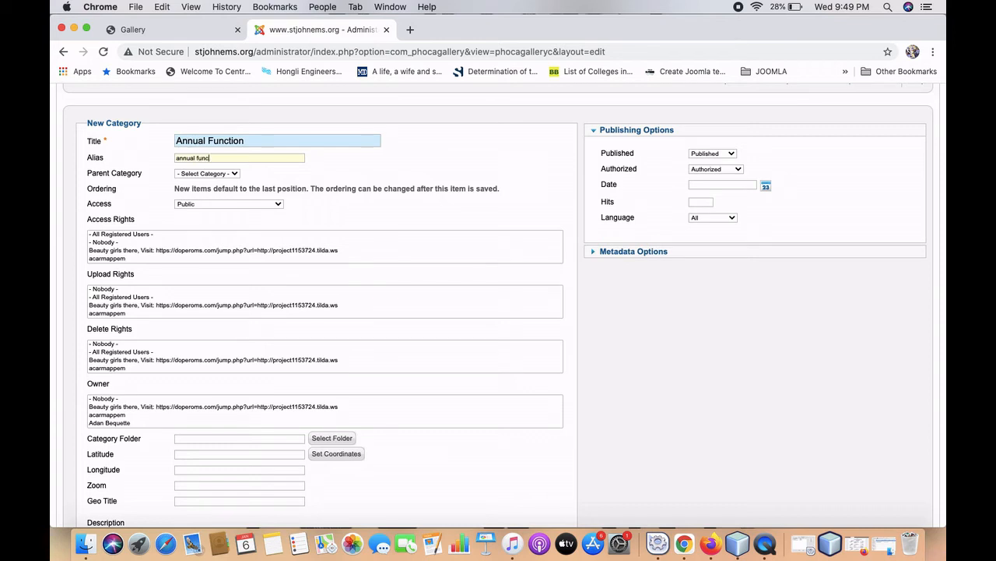
pyautogui.click(238, 174)
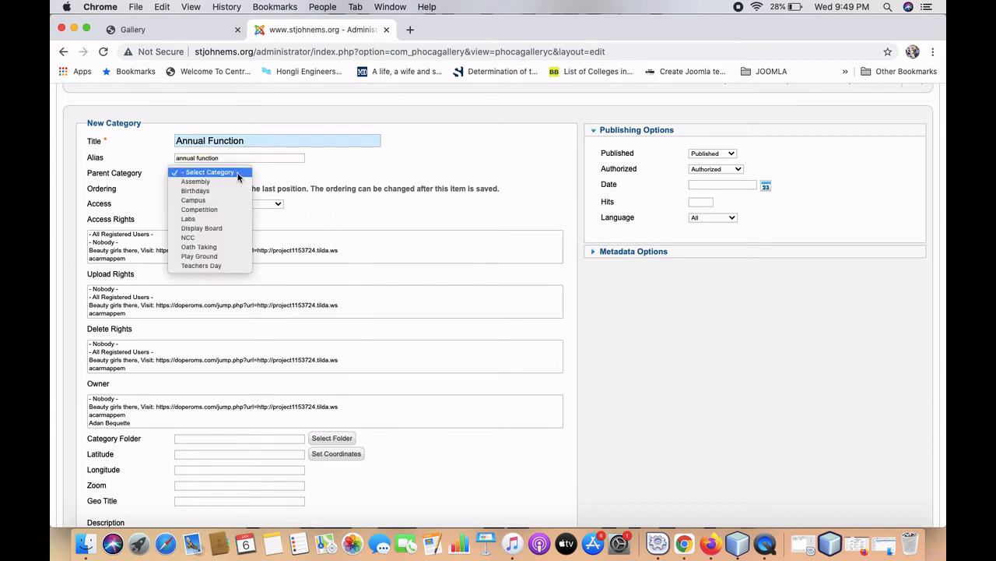
pyautogui.click(238, 176)
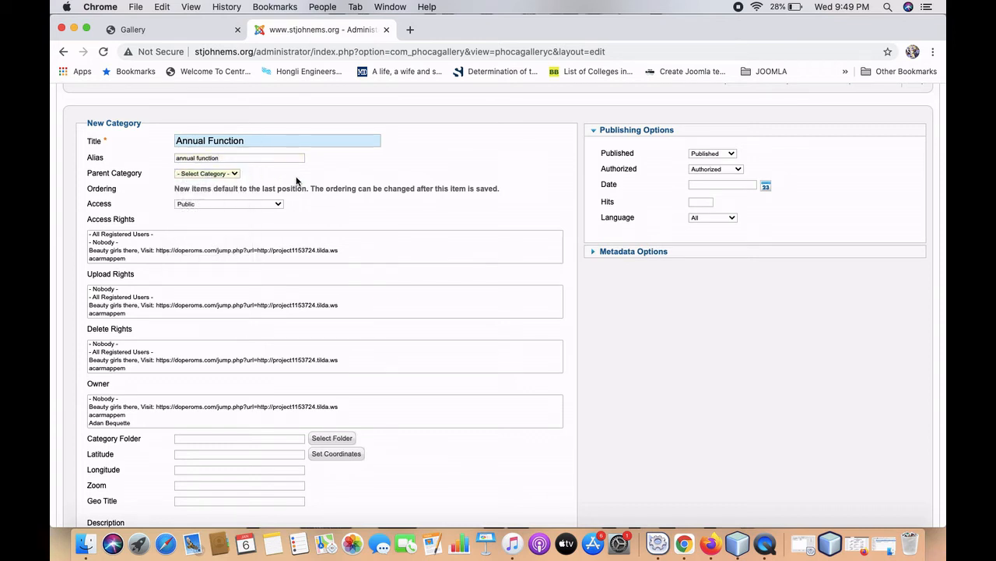
pyautogui.scroll(3, 296, 181)
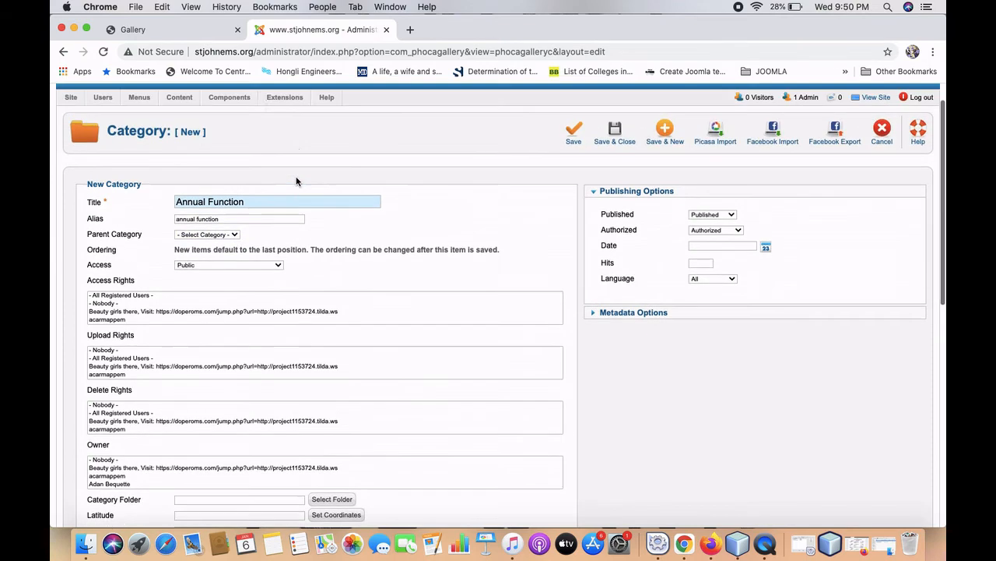
pyautogui.scroll(-6, 296, 181)
pyautogui.scroll(2, 296, 181)
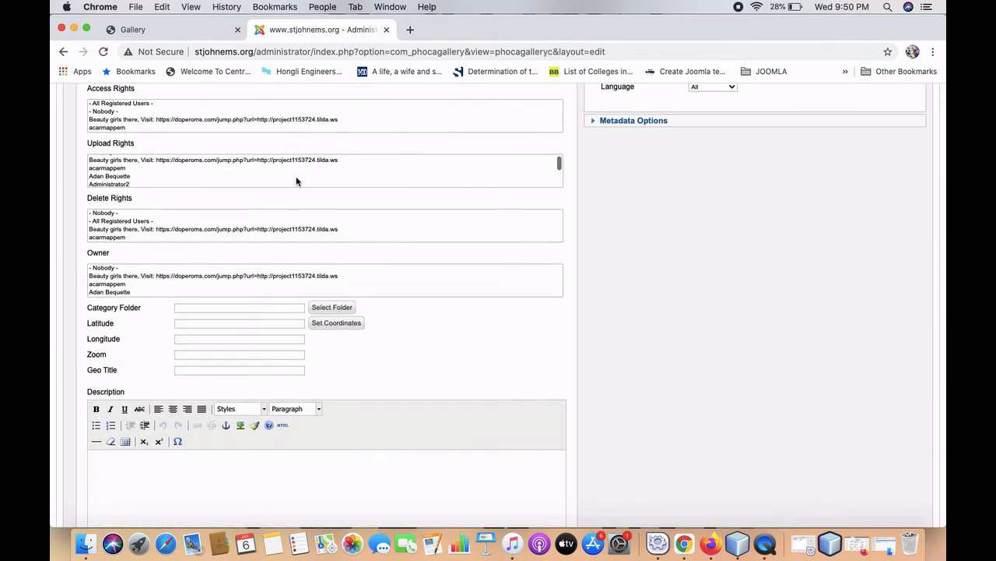
pyautogui.scroll(1, 510, 328)
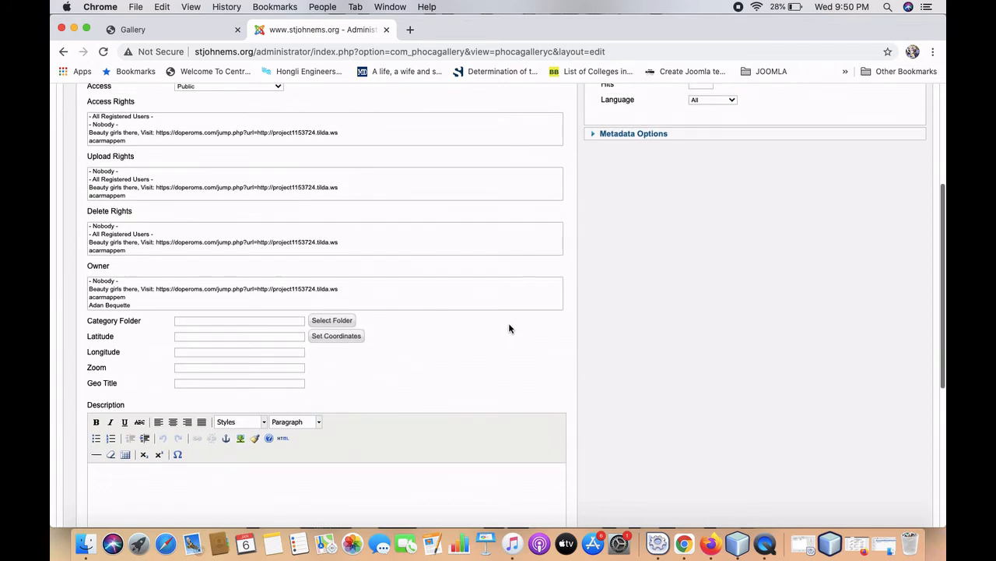
# Open the category's folder picker and attempt a new annual function folder.
pyautogui.click(327, 324)
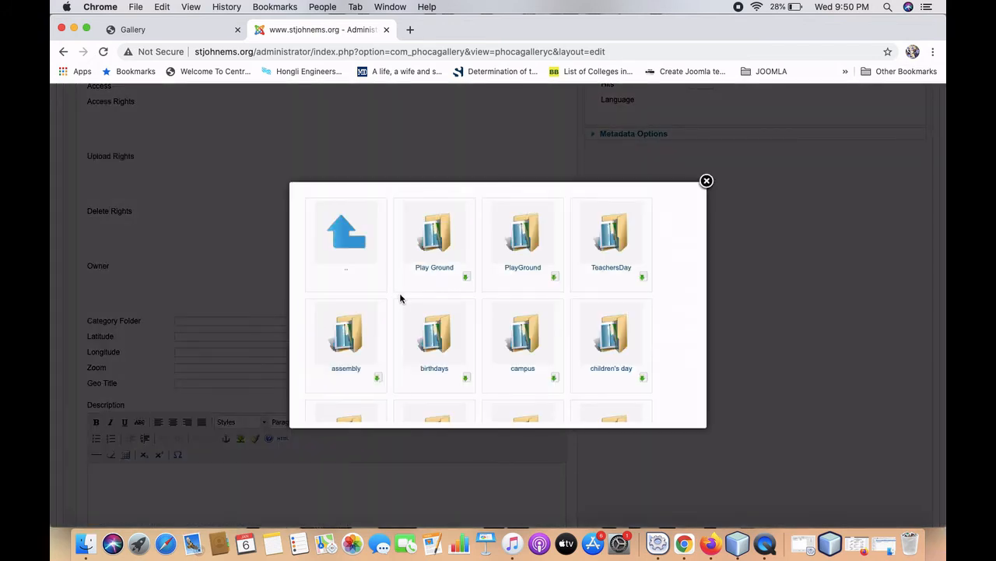
pyautogui.scroll(-5, 392, 306)
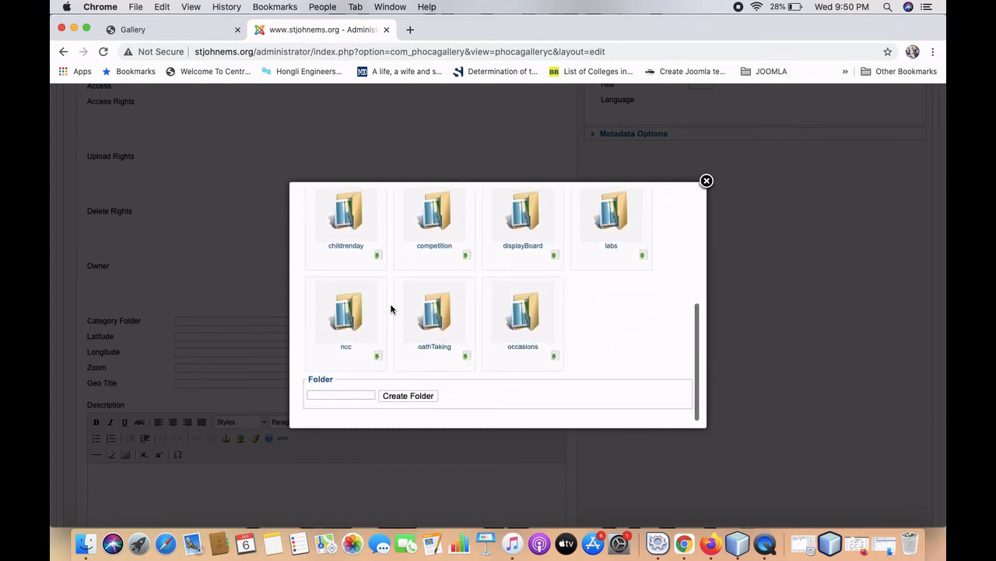
pyautogui.scroll(-1, 392, 309)
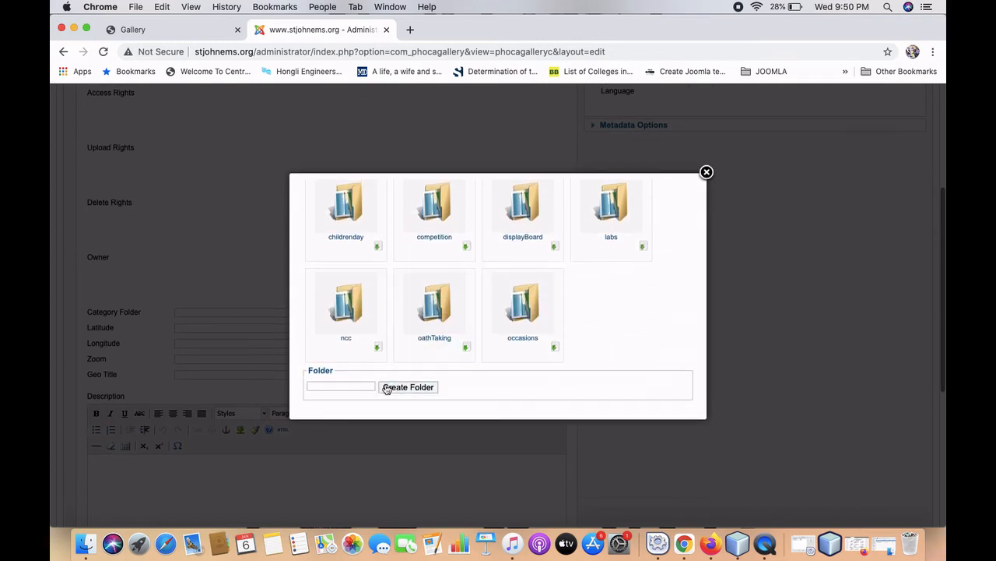
pyautogui.click(359, 388)
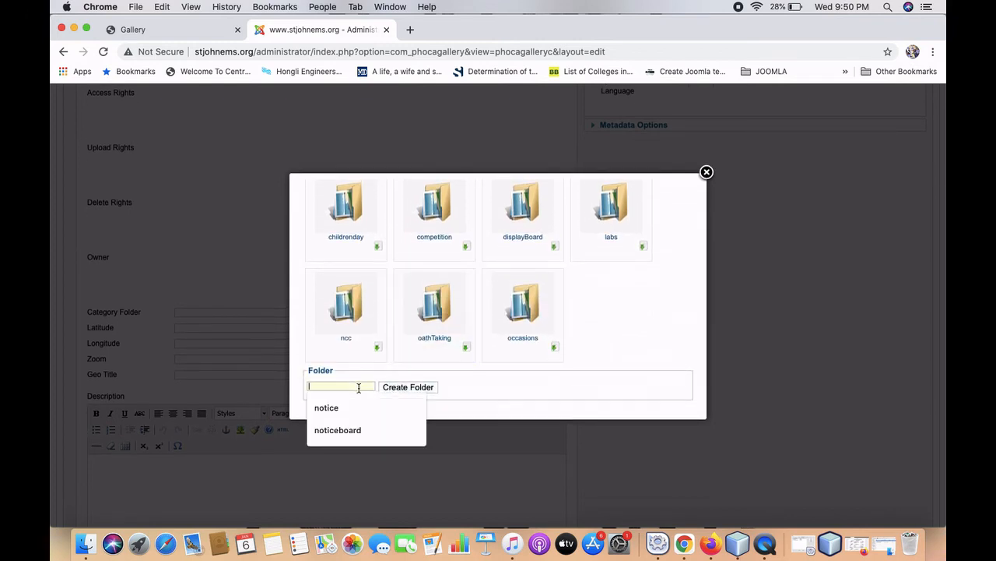
pyautogui.write('annual function')
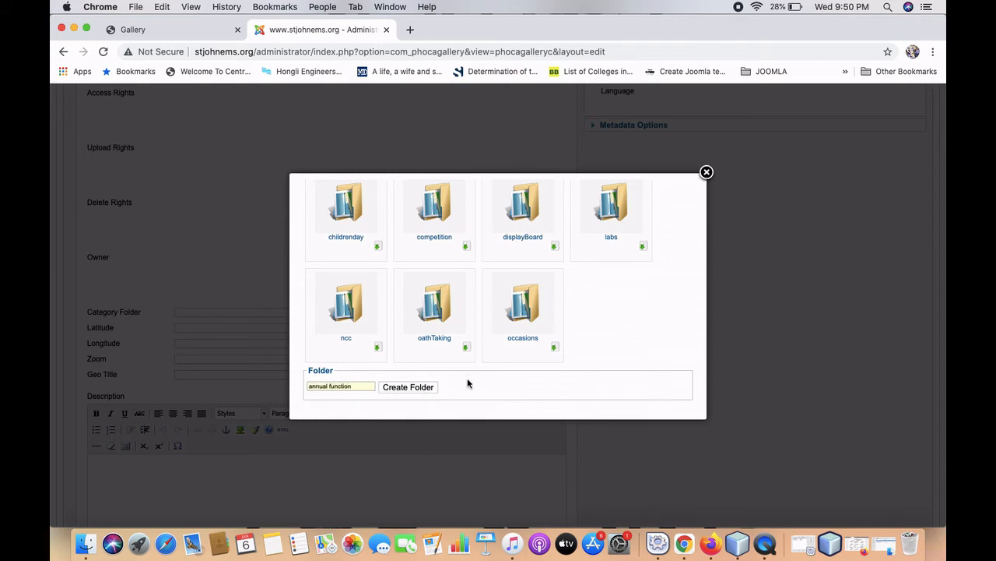
pyautogui.click(433, 389)
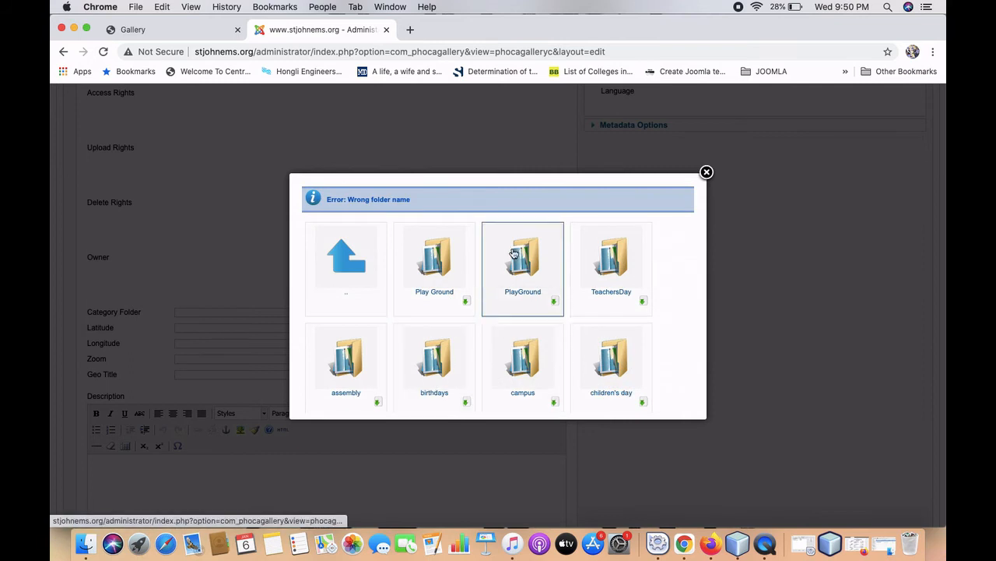
pyautogui.scroll(-5, 575, 315)
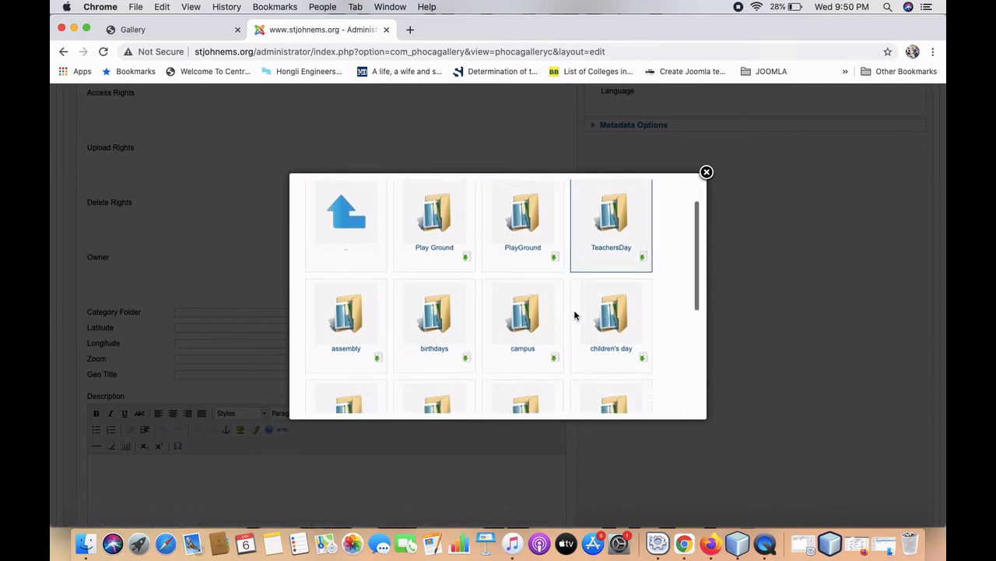
pyautogui.scroll(-1, 574, 316)
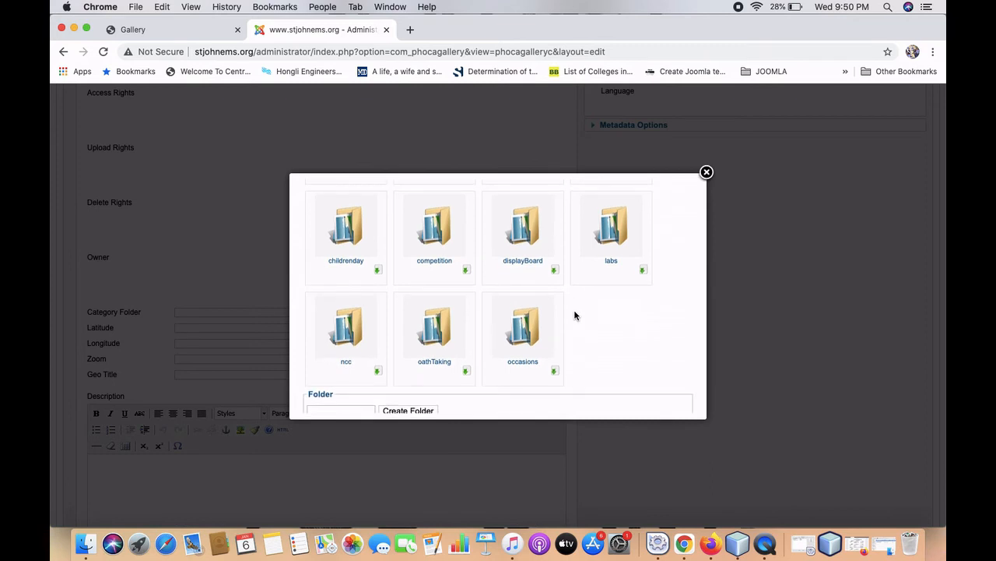
pyautogui.scroll(5, 574, 315)
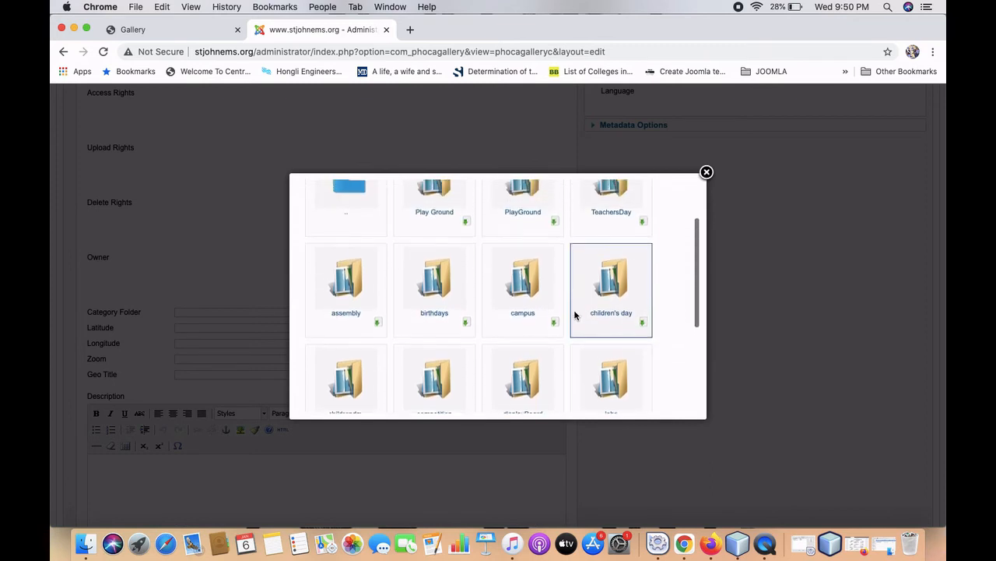
pyautogui.scroll(1, 575, 315)
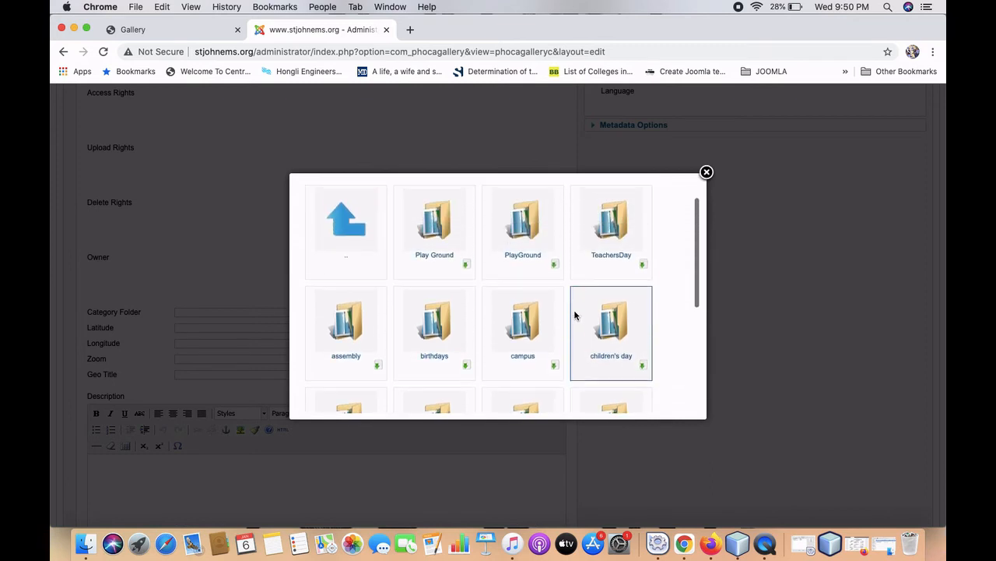
pyautogui.scroll(-6, 575, 316)
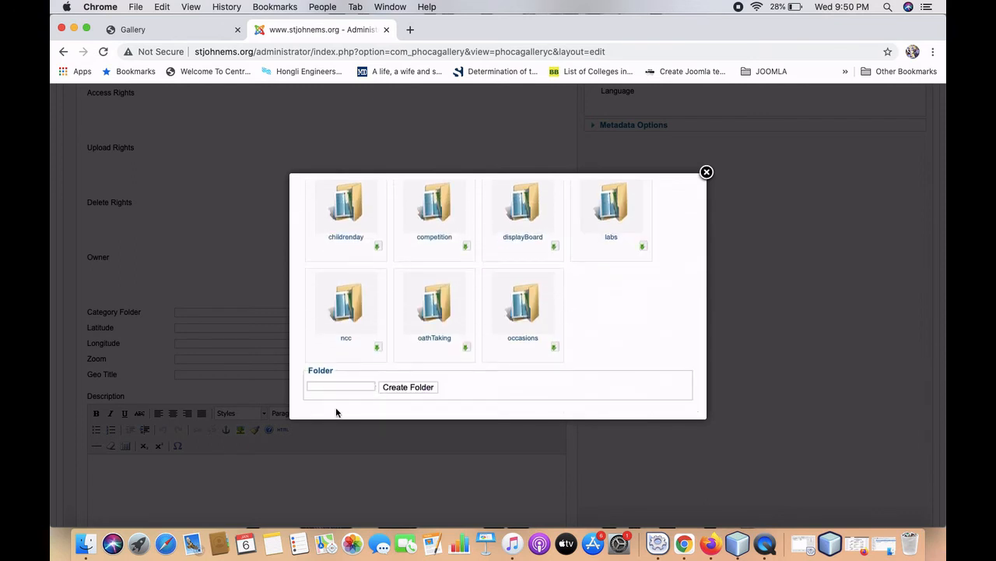
# Create the 'annualfunction' image folder, check its contents, and return to the category form.
pyautogui.click(342, 383)
pyautogui.write('ann')
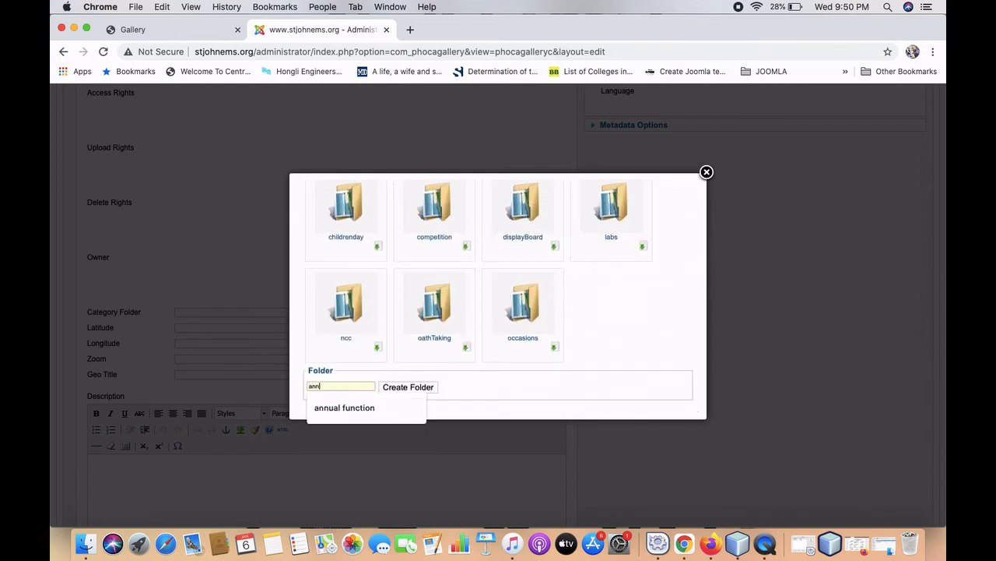
pyautogui.write('ualfunction')
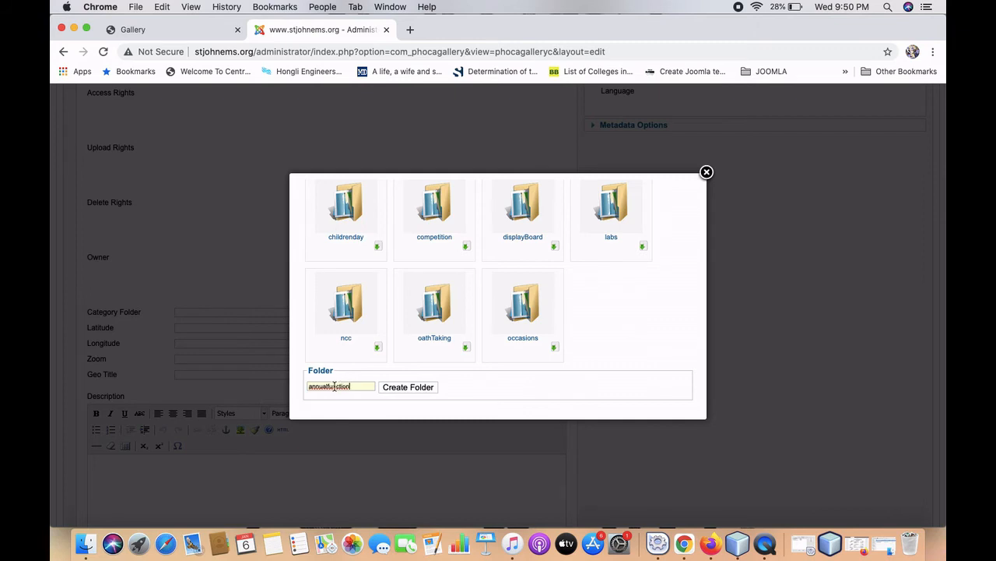
pyautogui.click(408, 387)
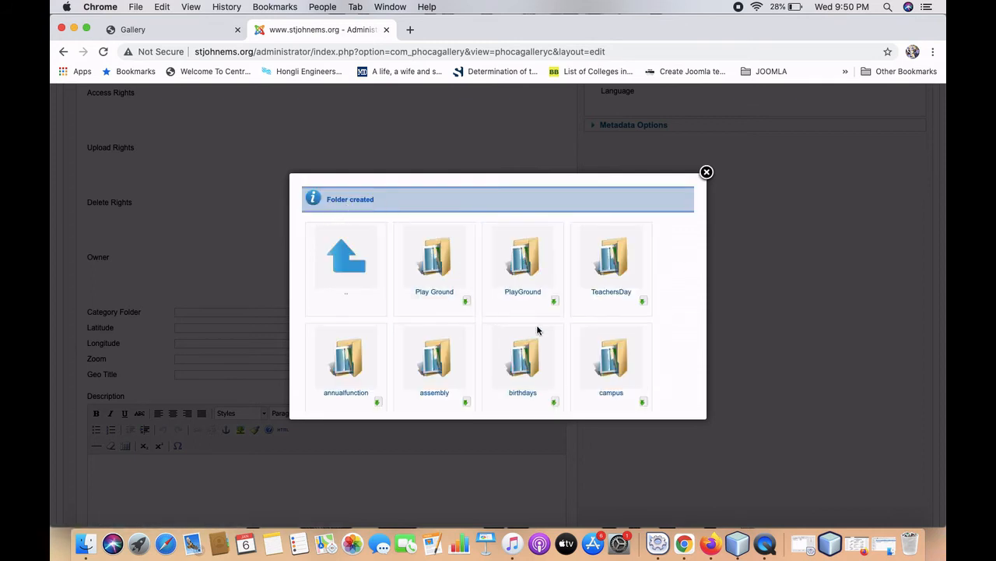
pyautogui.scroll(-1, 538, 329)
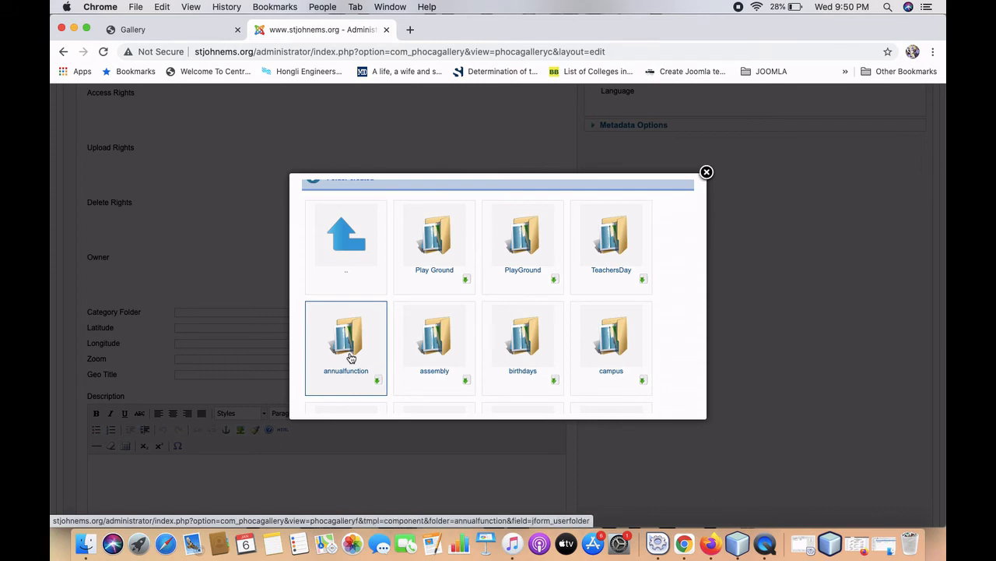
pyautogui.click(351, 335)
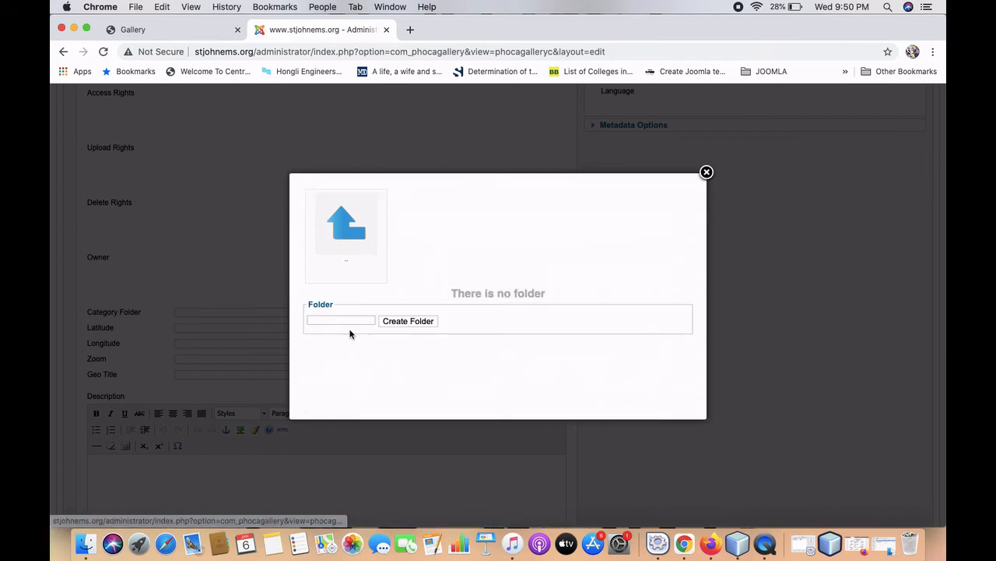
pyautogui.click(707, 173)
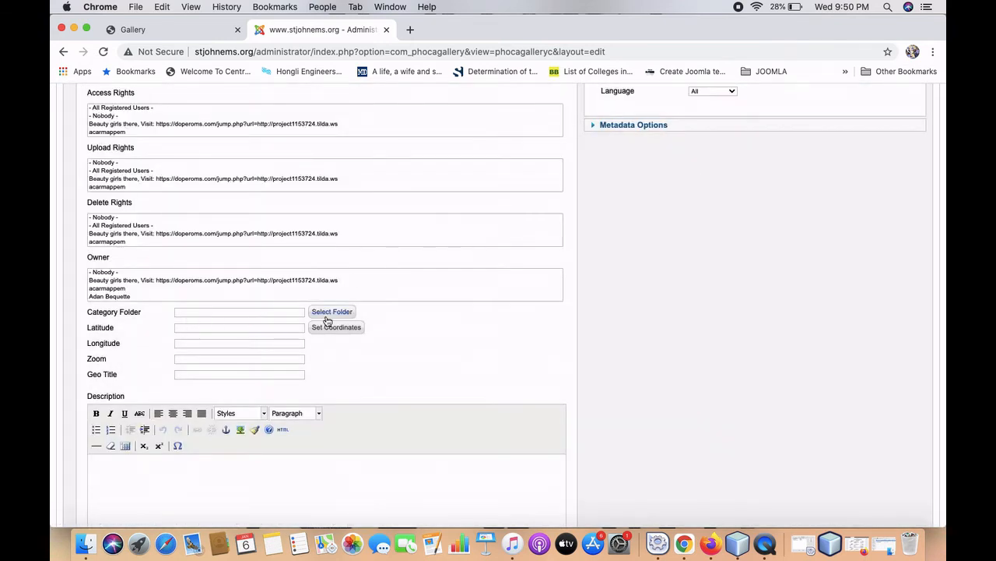
# Link the category to the annualfunction folder, save it, and view the school's Gallery page.
pyautogui.click(330, 313)
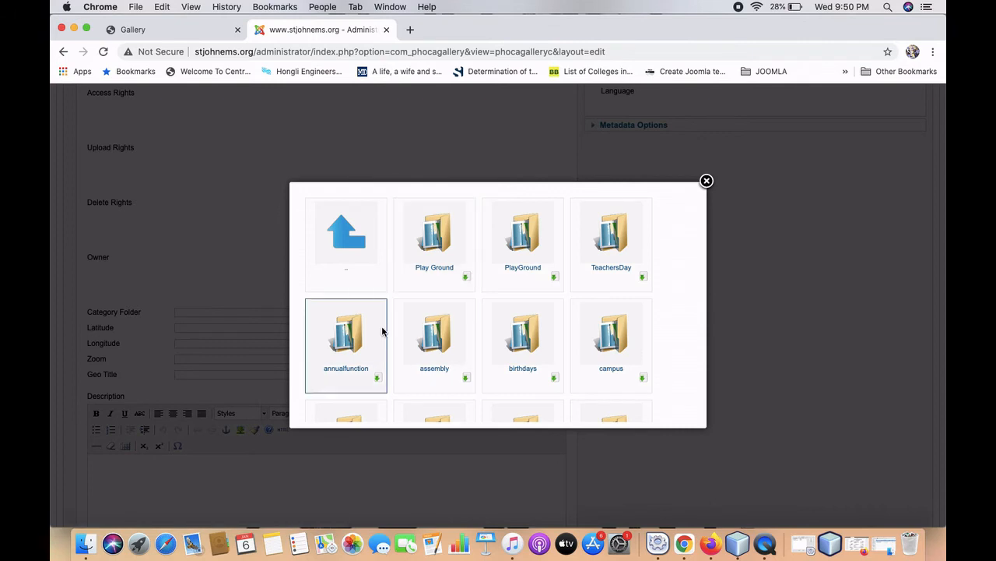
pyautogui.click(379, 381)
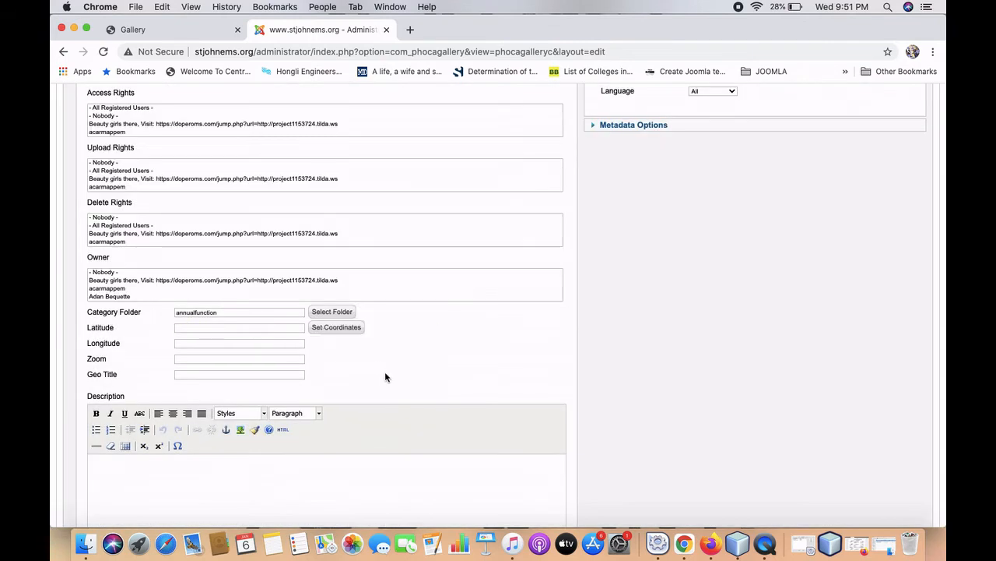
pyautogui.scroll(5, 384, 378)
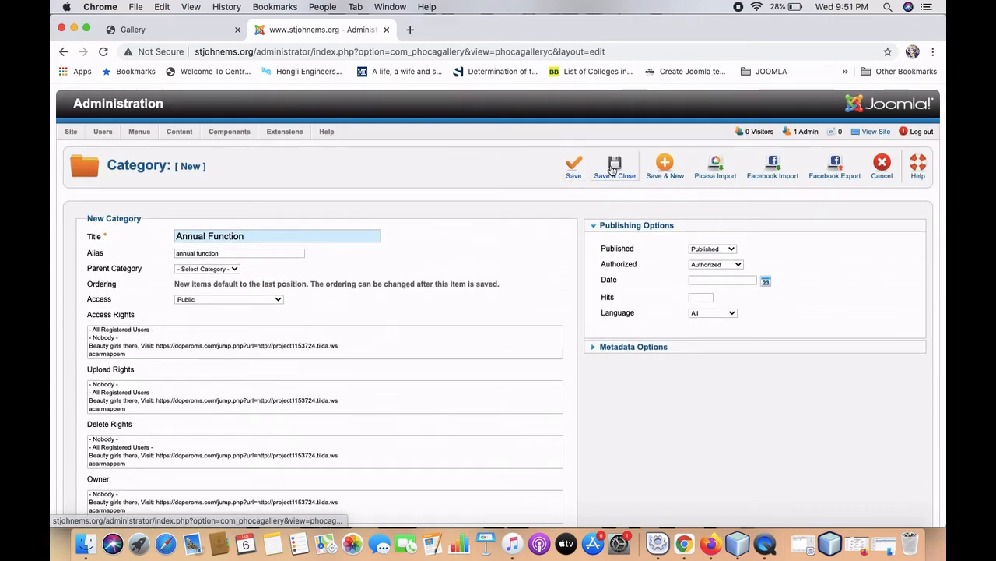
pyautogui.click(612, 169)
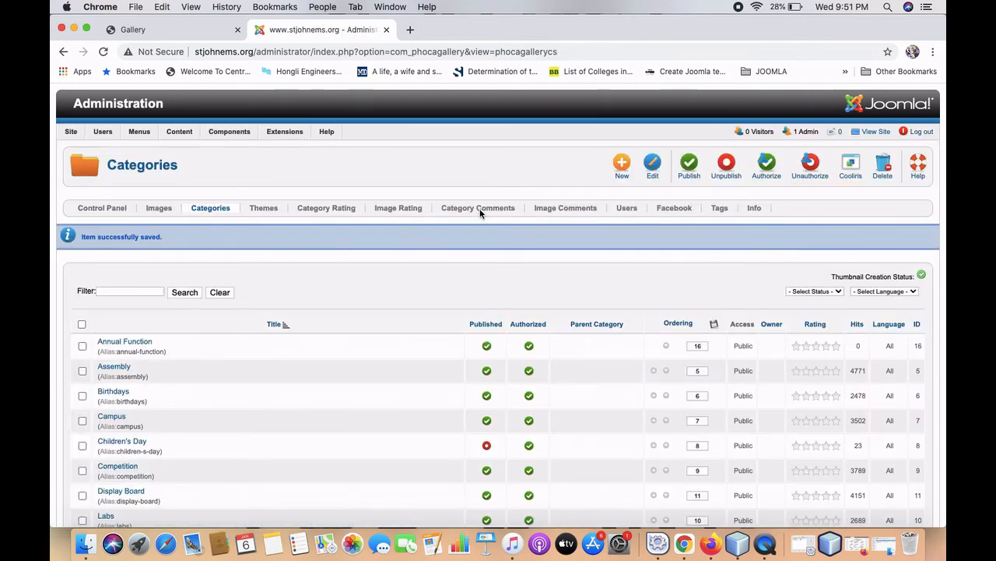
pyautogui.click(148, 30)
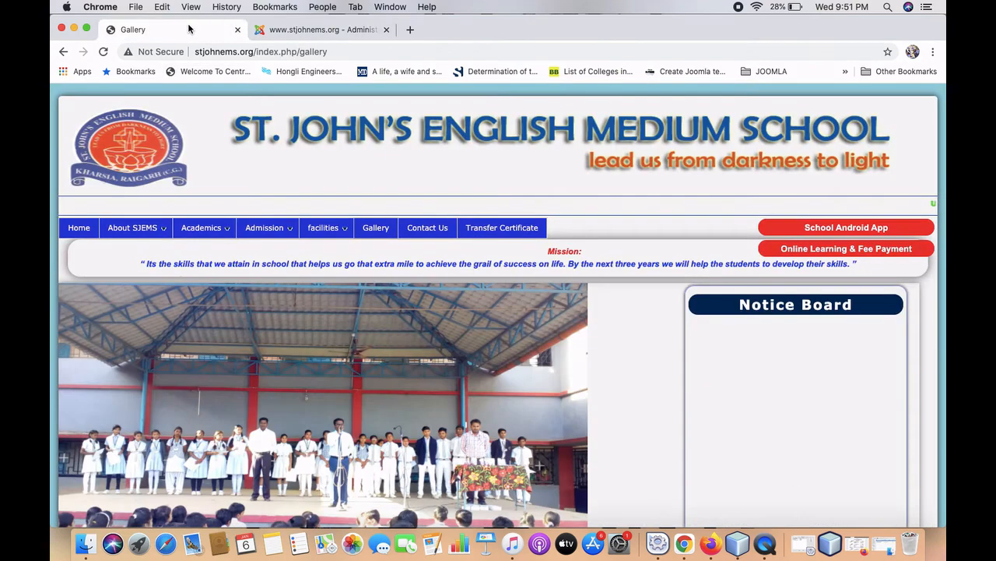
# Reload the public Gallery, browse its category grid, then return to the admin Categories list.
pyautogui.click(104, 52)
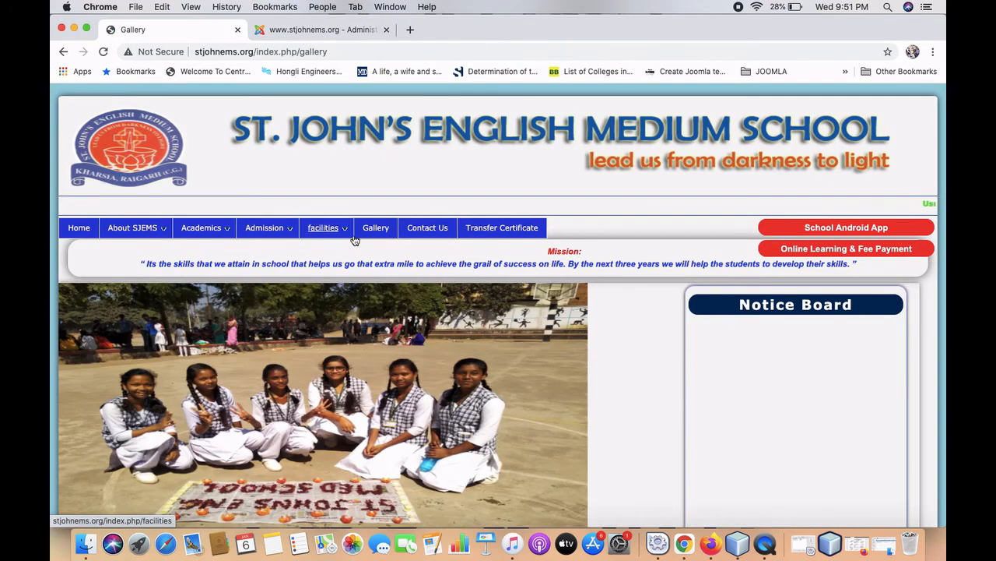
pyautogui.scroll(-6, 385, 231)
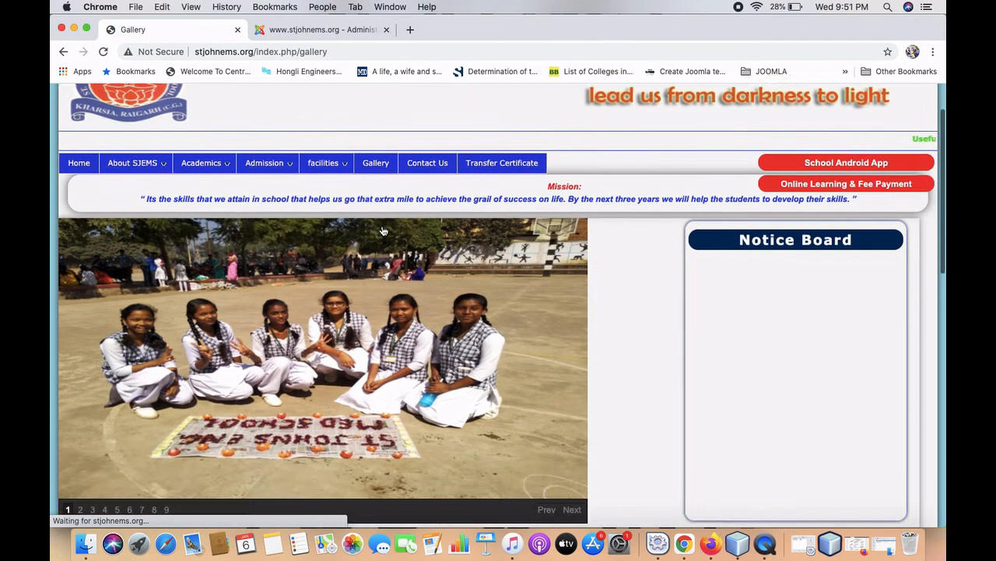
pyautogui.scroll(-3, 384, 231)
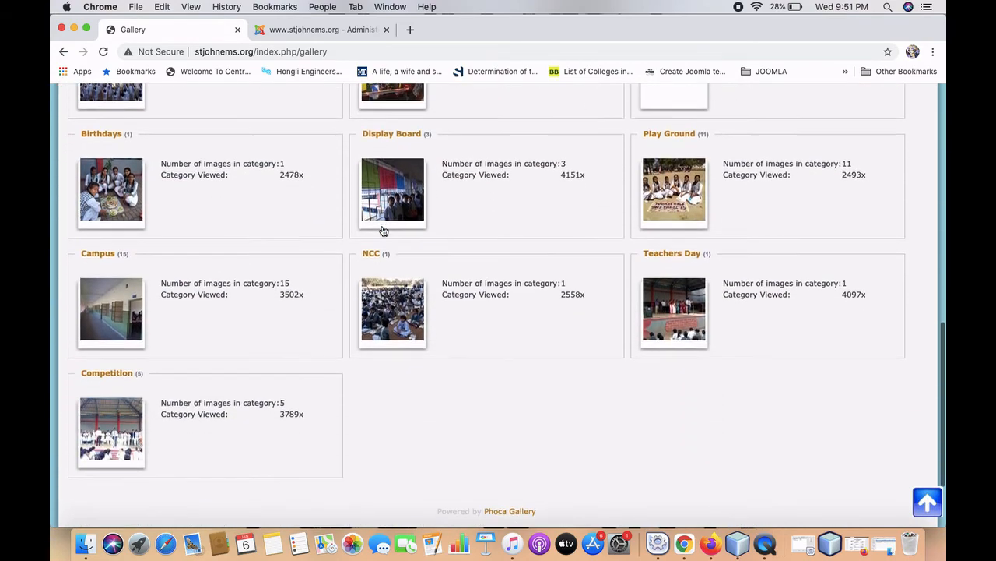
pyautogui.scroll(2, 384, 234)
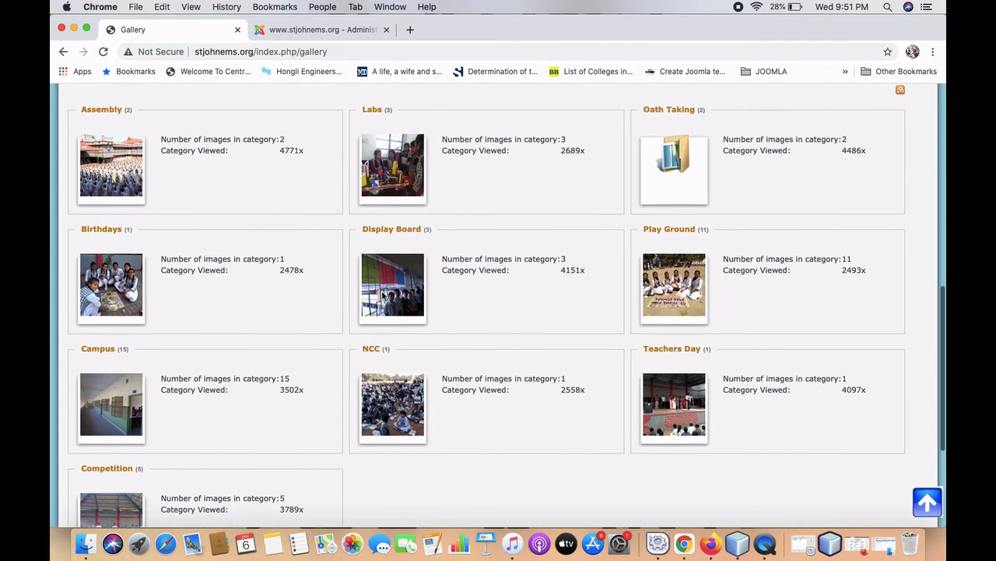
pyautogui.scroll(1, 383, 297)
pyautogui.scroll(-2, 383, 297)
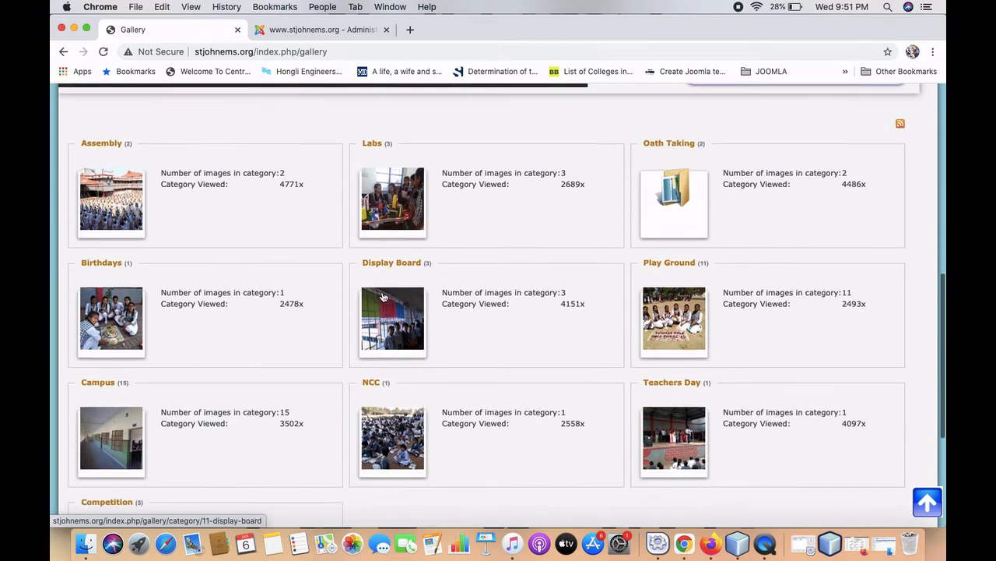
pyautogui.scroll(1, 383, 296)
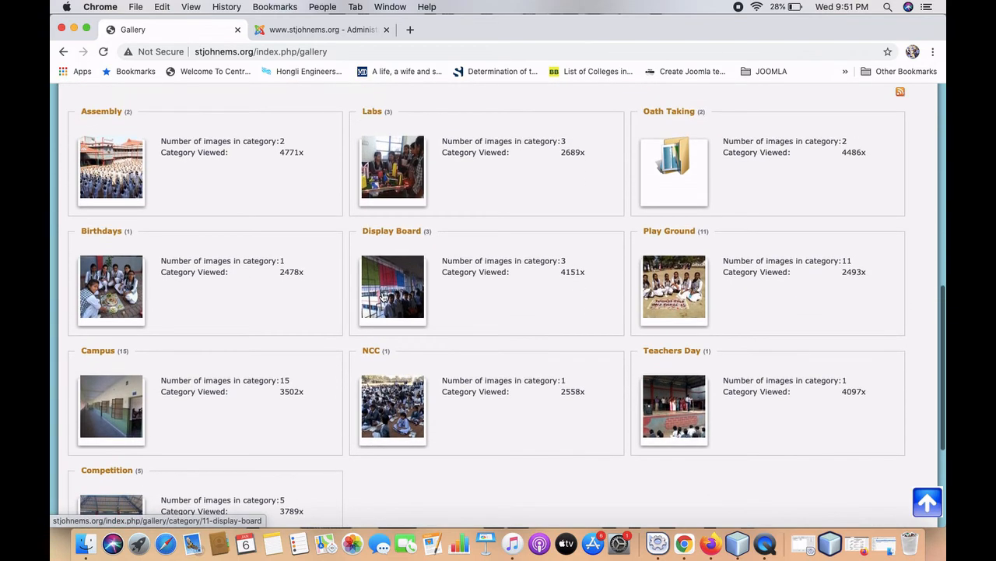
pyautogui.scroll(2, 383, 297)
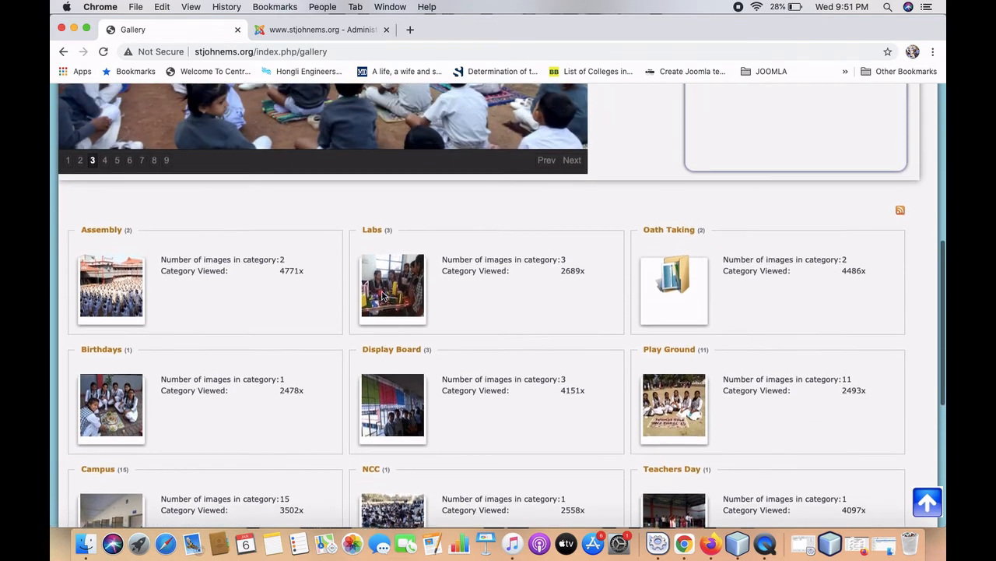
pyautogui.scroll(1, 382, 294)
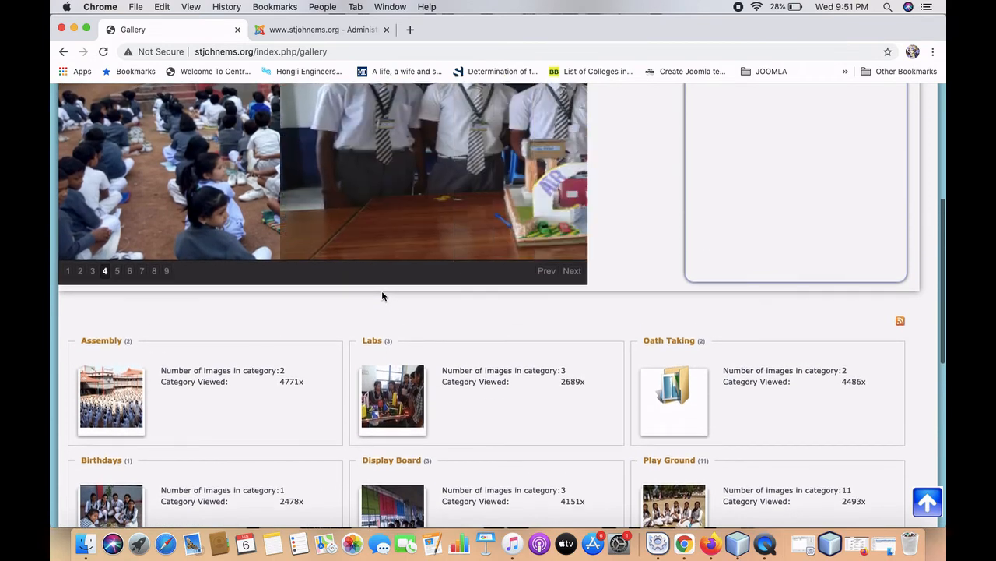
pyautogui.scroll(1, 381, 294)
pyautogui.click(320, 29)
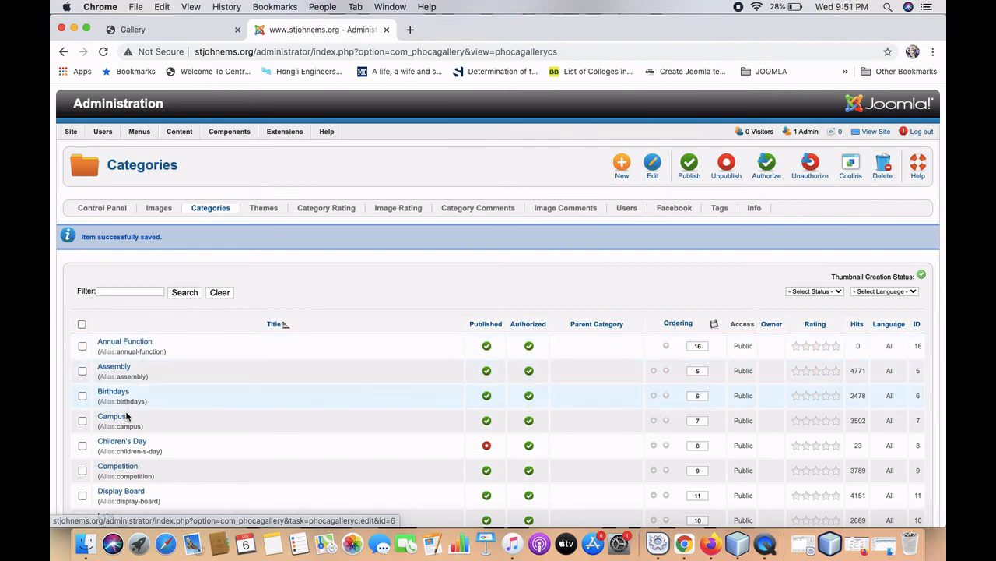
# Browse the Phoca Gallery Images list of annual day, assembly, Birthdays and campus images.
pyautogui.scroll(-3, 129, 413)
pyautogui.scroll(-4, 128, 430)
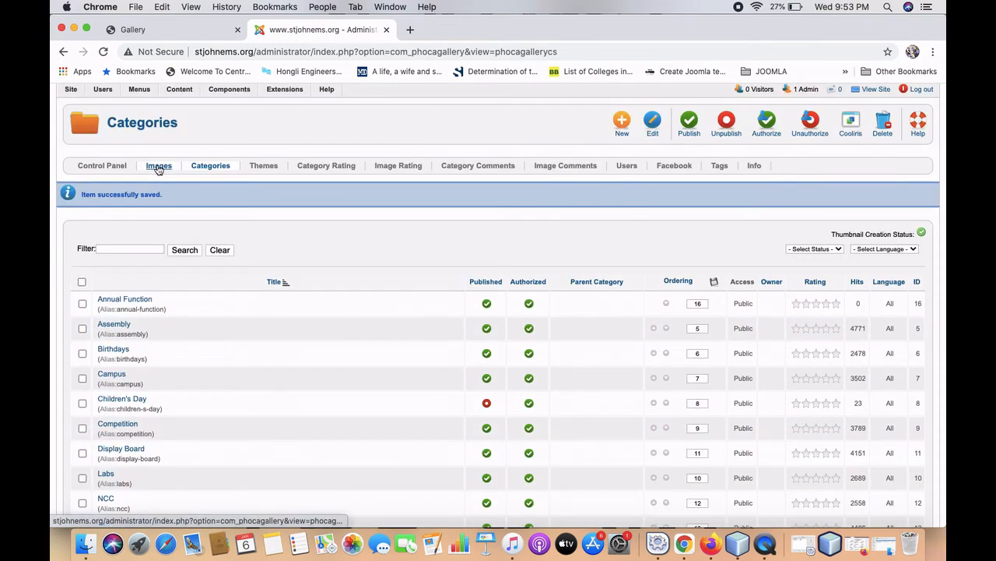
pyautogui.click(158, 167)
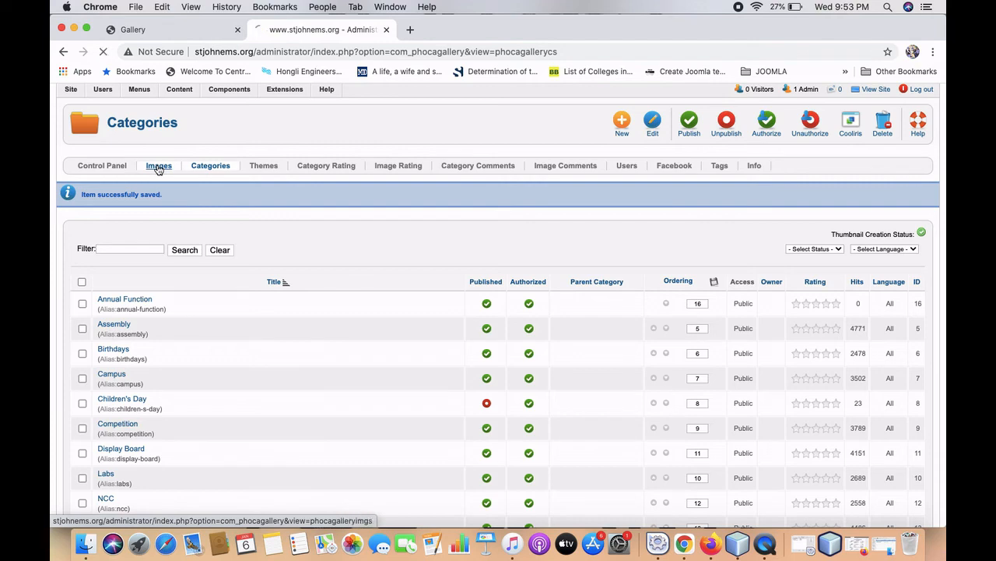
pyautogui.scroll(-2, 209, 310)
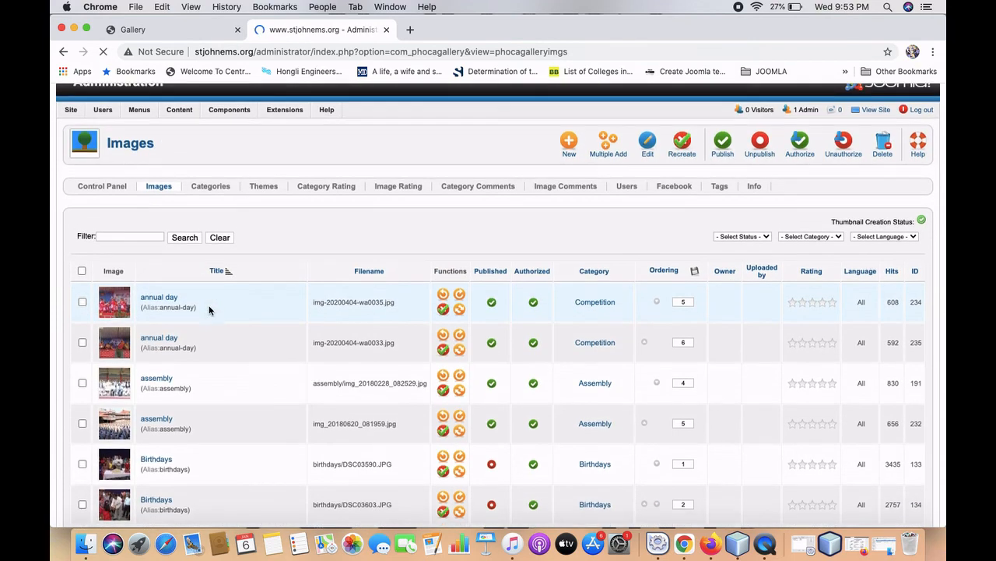
pyautogui.scroll(-2, 209, 310)
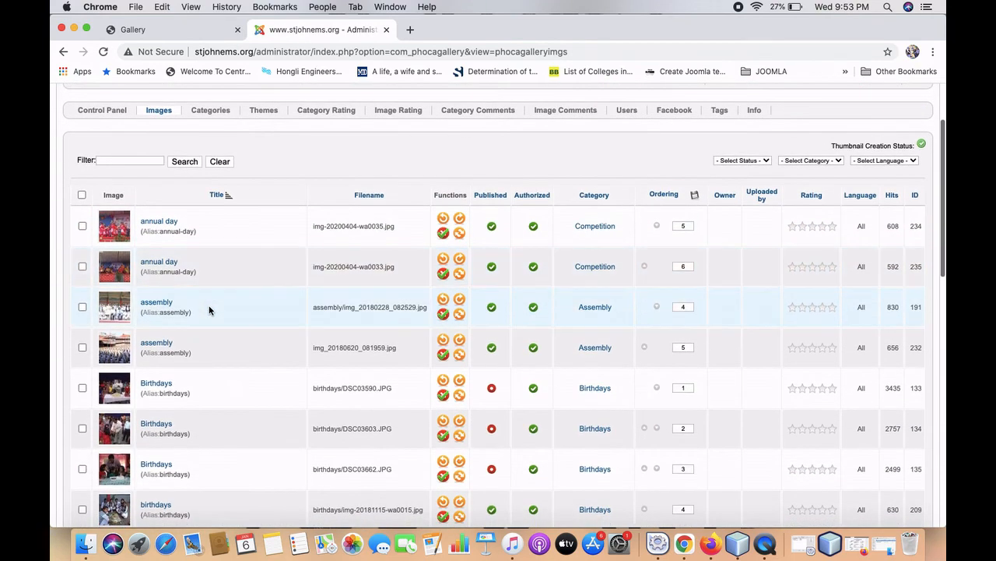
pyautogui.scroll(-2, 208, 309)
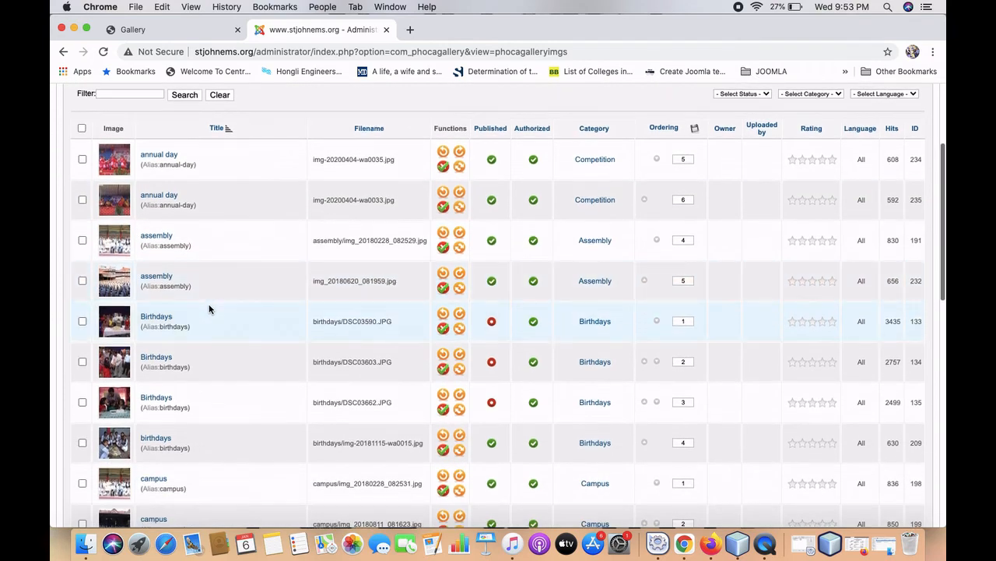
pyautogui.scroll(1, 208, 310)
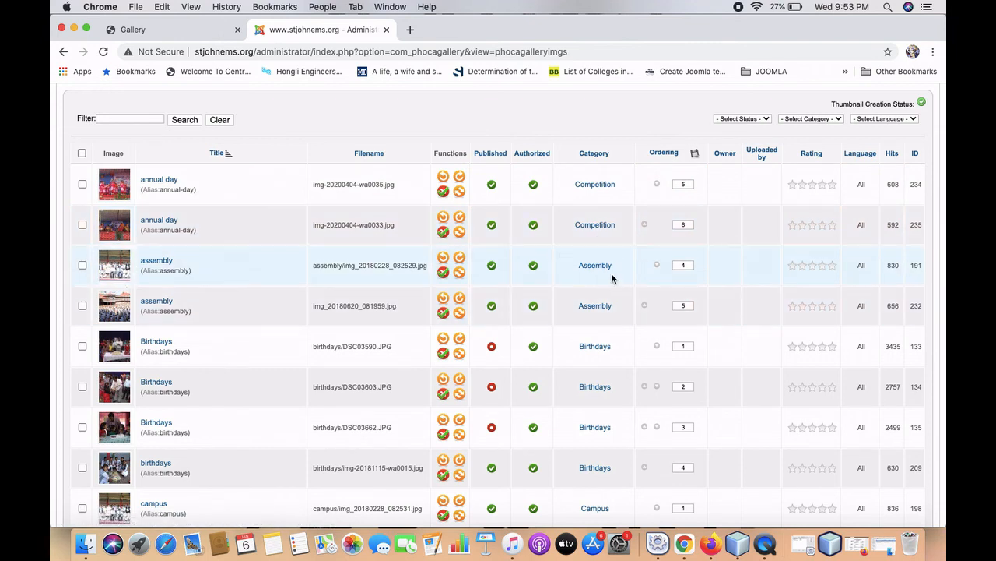
pyautogui.scroll(-5, 290, 345)
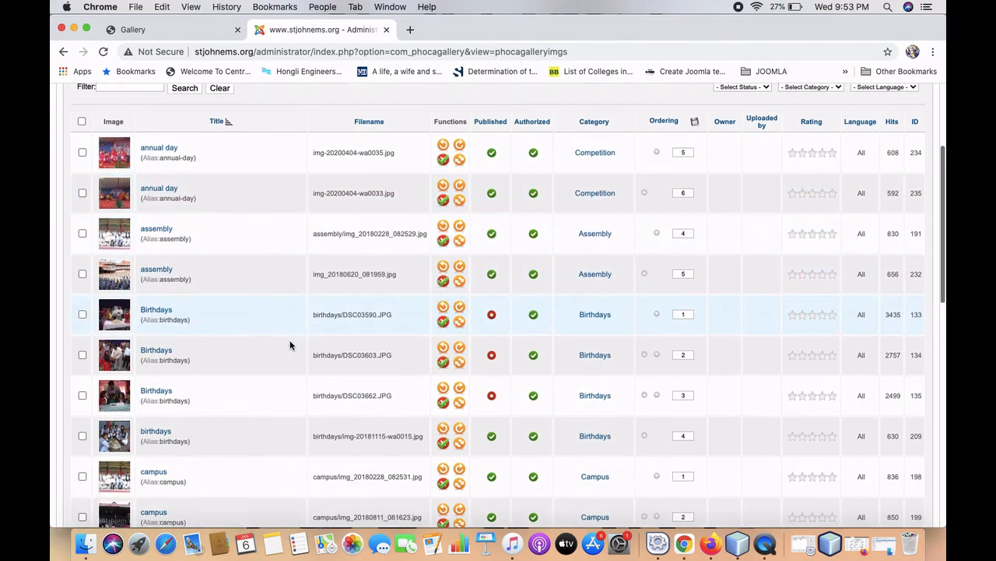
pyautogui.scroll(7, 290, 344)
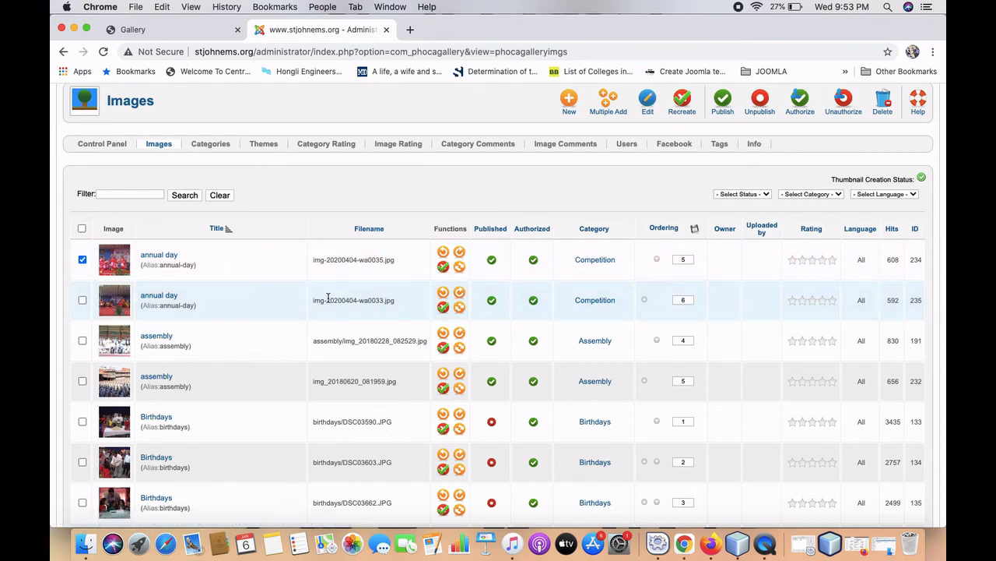
pyautogui.click(83, 261)
pyautogui.scroll(-15, 306, 255)
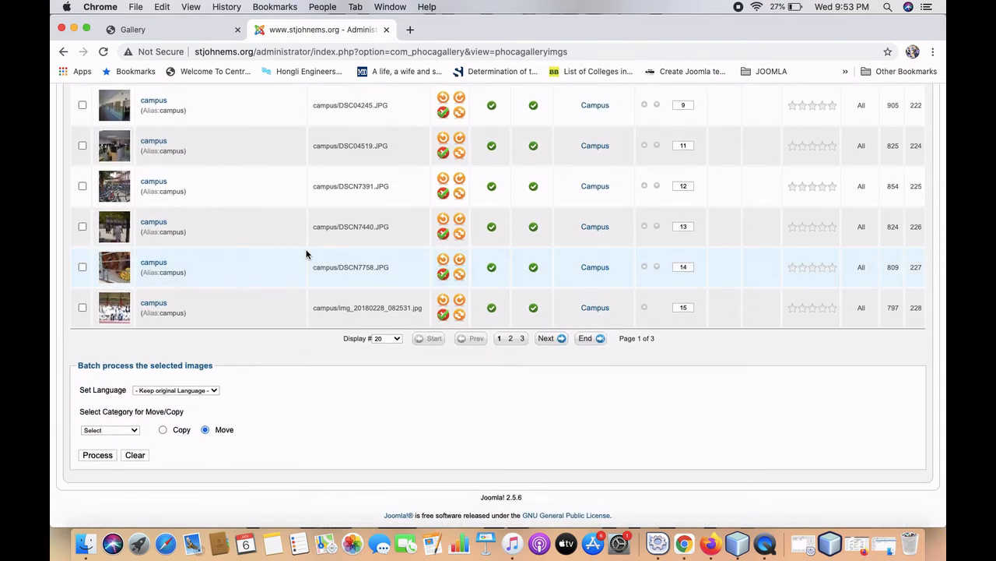
pyautogui.scroll(15, 306, 255)
pyautogui.scroll(3, 306, 254)
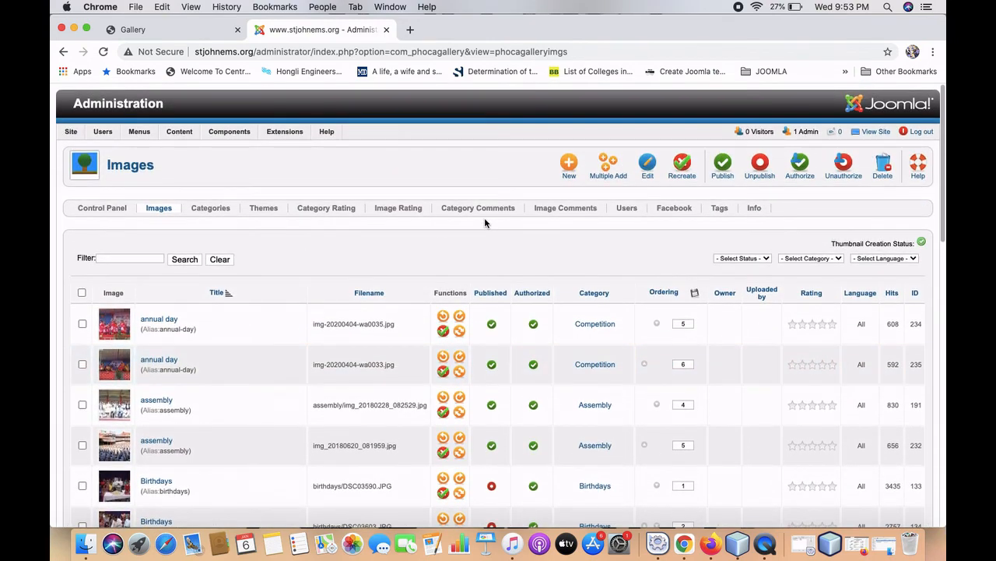
# Create a new image entry titled 'Annual Function', alias 'annual function', category Assembly.
pyautogui.click(569, 165)
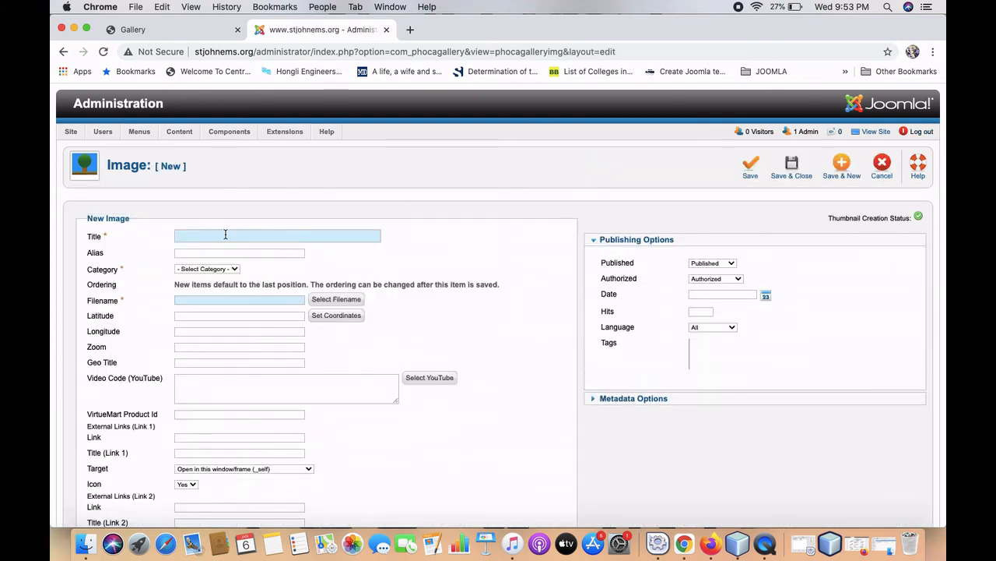
pyautogui.click(225, 234)
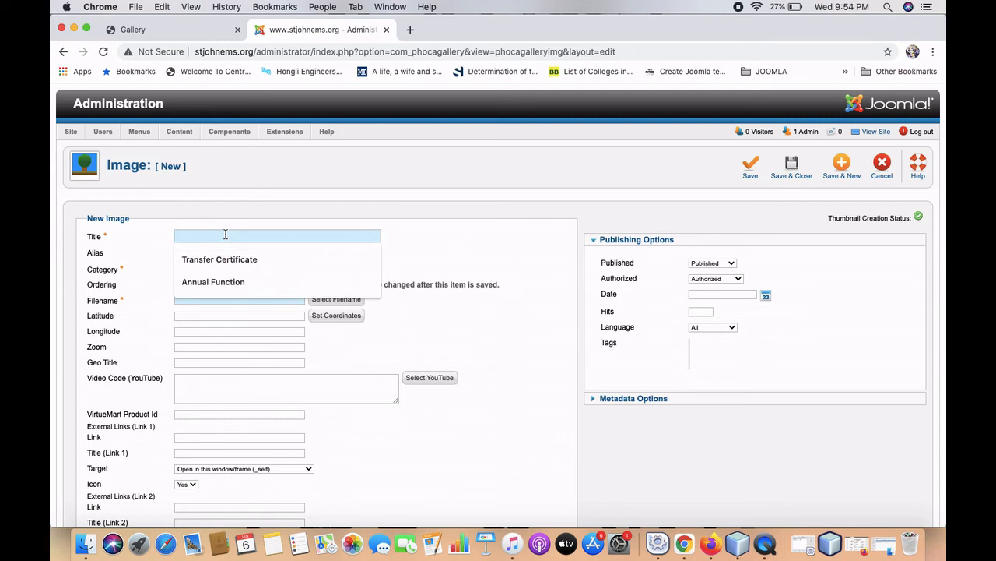
pyautogui.write('A')
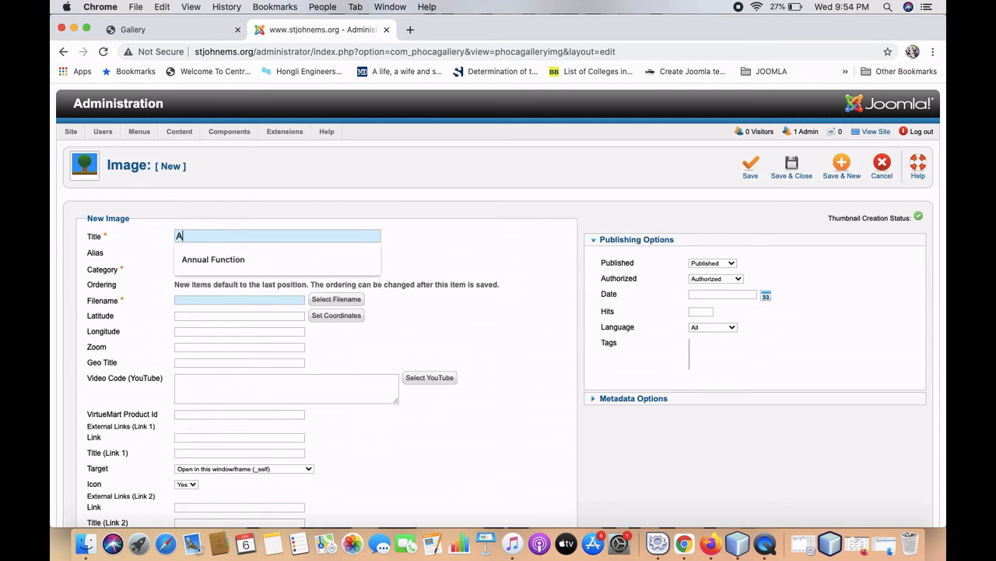
pyautogui.press('BackSpace')
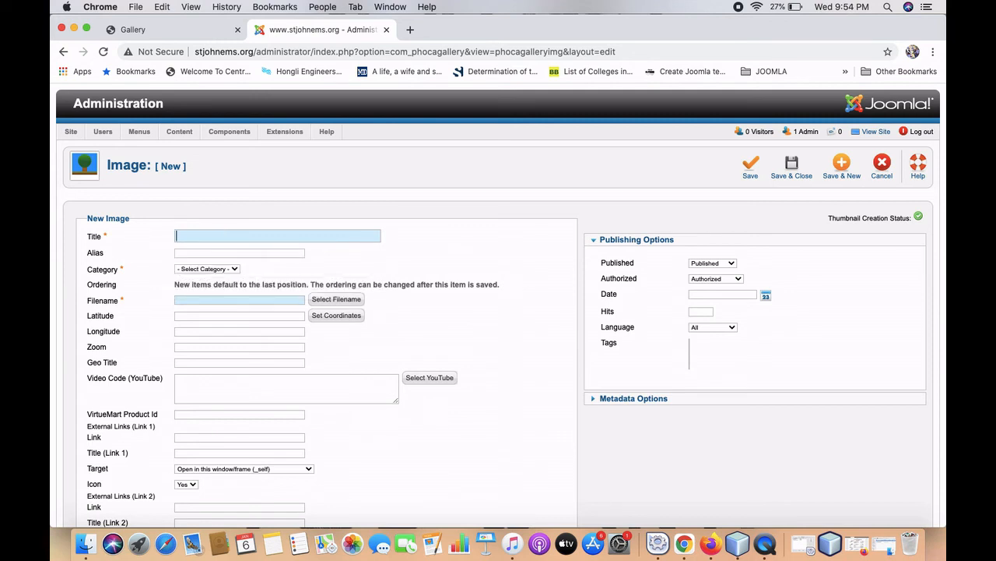
pyautogui.write('Annual Fu')
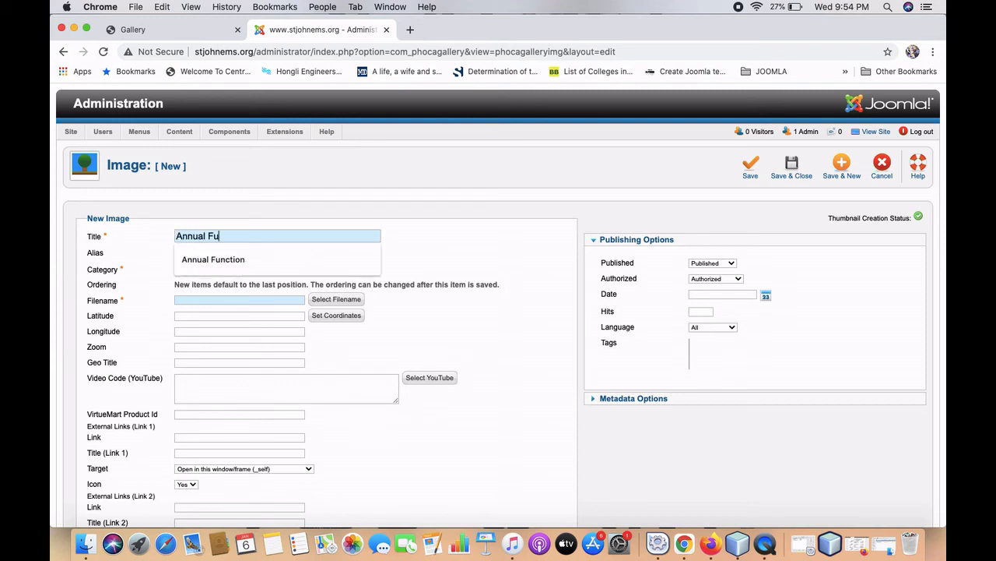
pyautogui.write('nction')
pyautogui.click(238, 255)
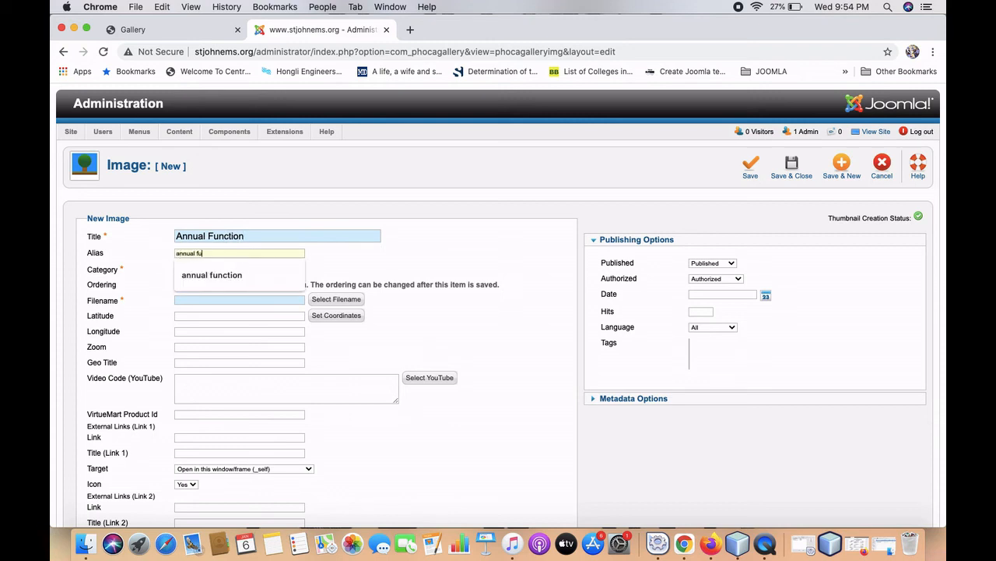
pyautogui.write('annual function')
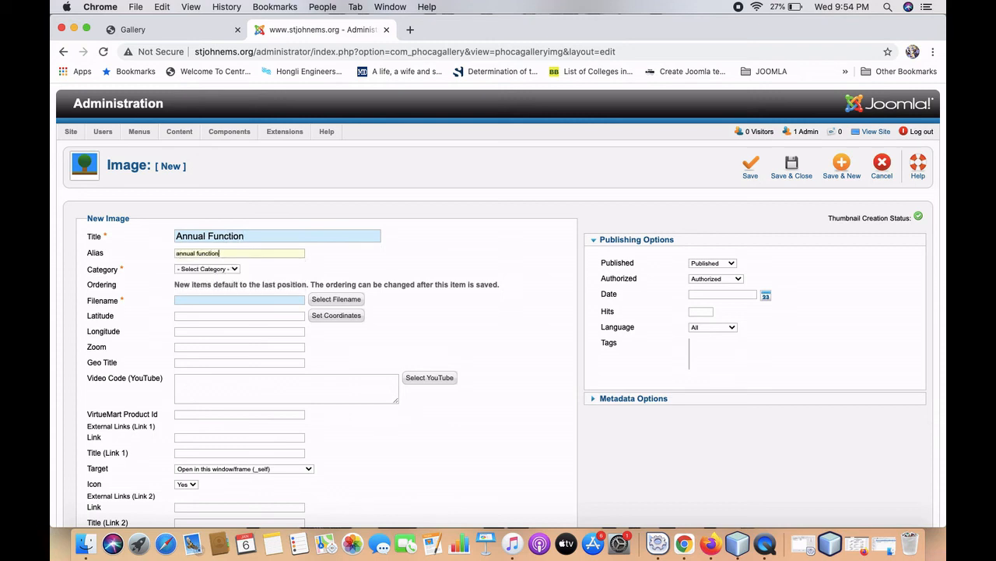
pyautogui.click(231, 269)
pyautogui.click(230, 278)
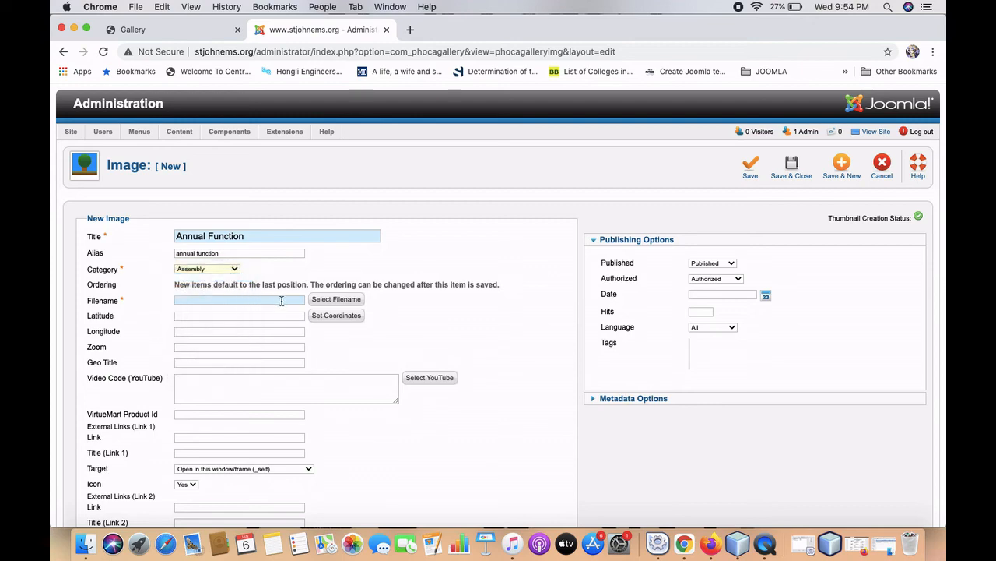
pyautogui.click(330, 302)
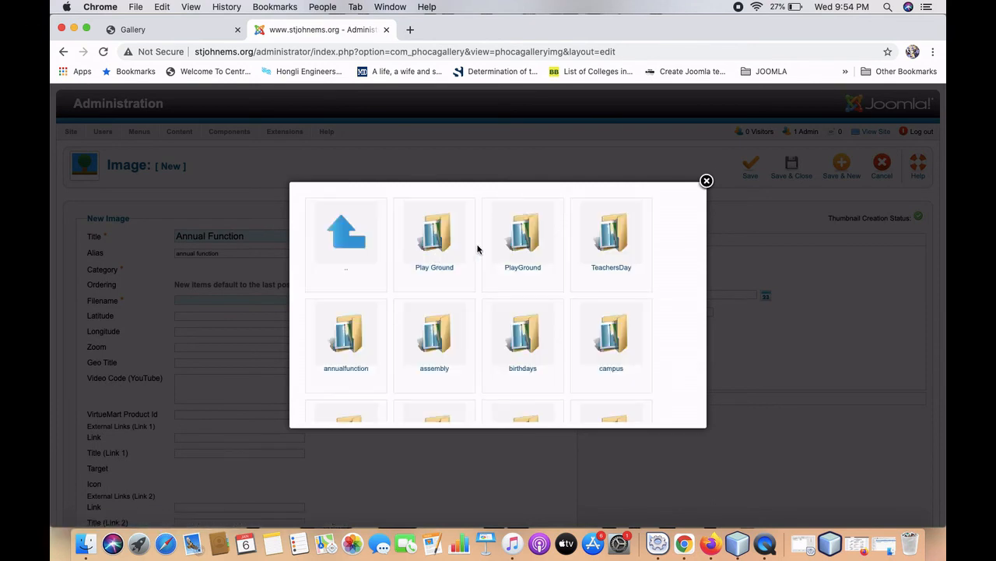
pyautogui.scroll(-1, 596, 288)
pyautogui.scroll(-10, 596, 289)
pyautogui.scroll(2, 596, 285)
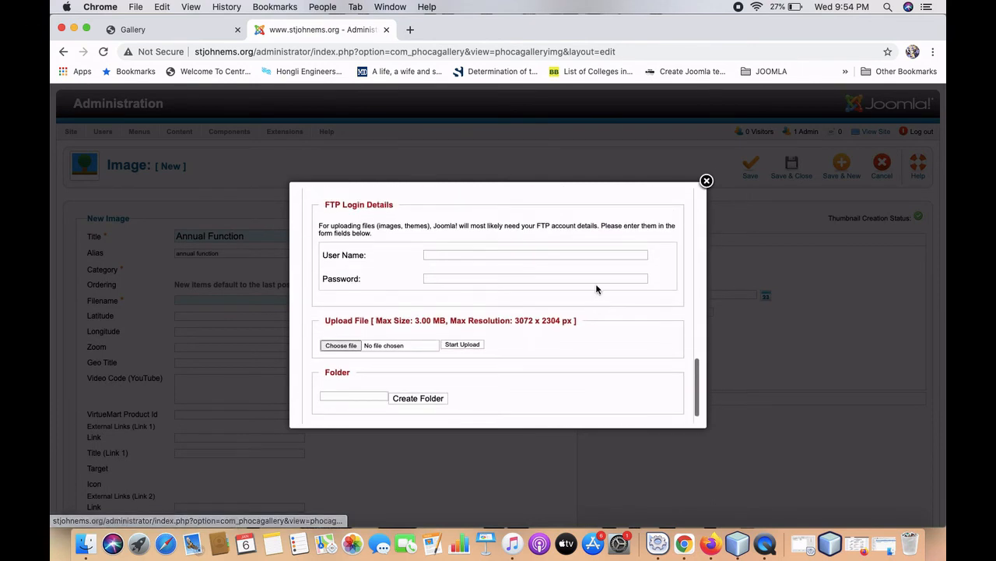
pyautogui.scroll(2, 596, 287)
pyautogui.scroll(-4, 596, 288)
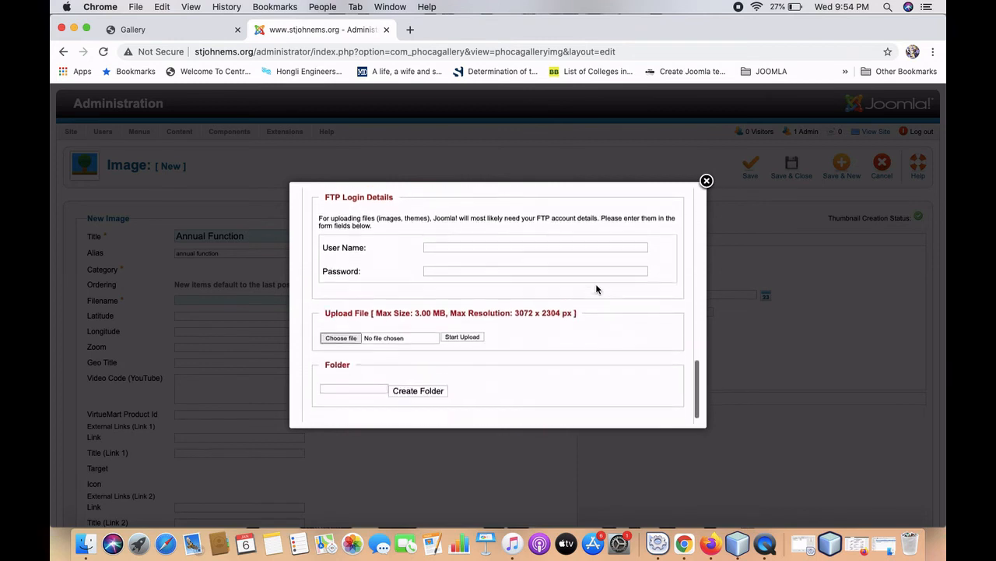
pyautogui.scroll(5, 594, 284)
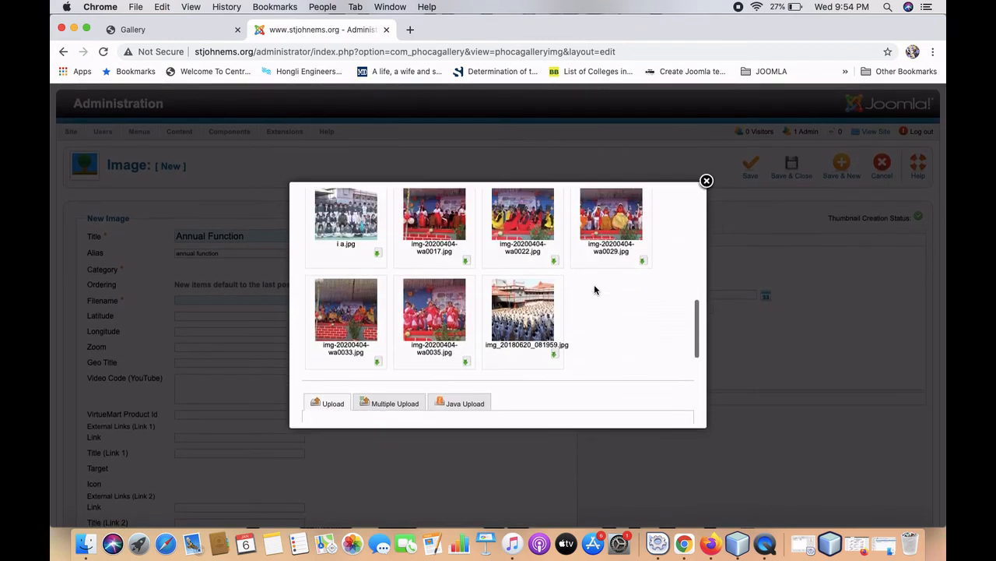
pyautogui.scroll(-6, 448, 314)
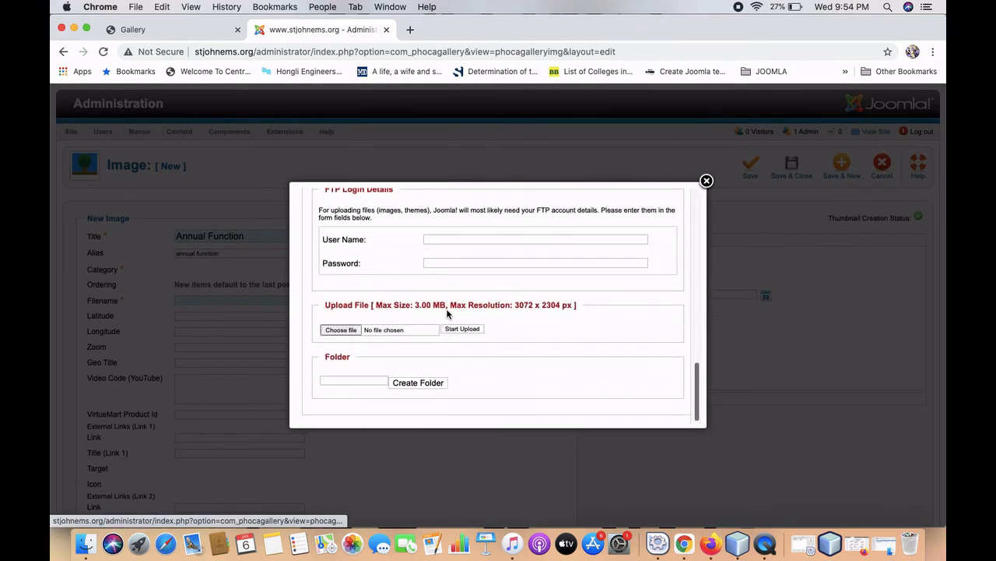
# Choose newImage.jpg from the Desktop and upload it to the gallery folder.
pyautogui.click(339, 330)
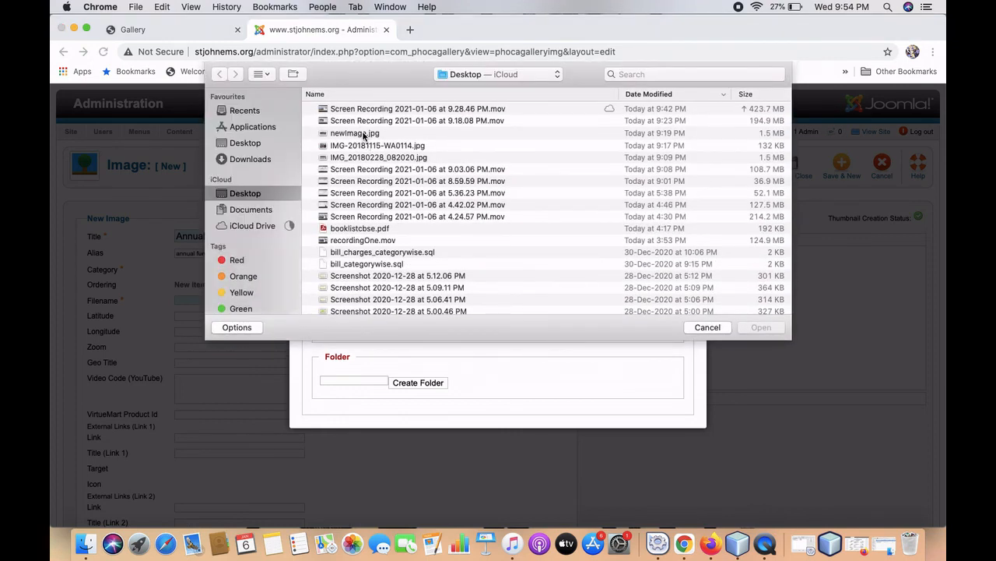
pyautogui.doubleClick(363, 134)
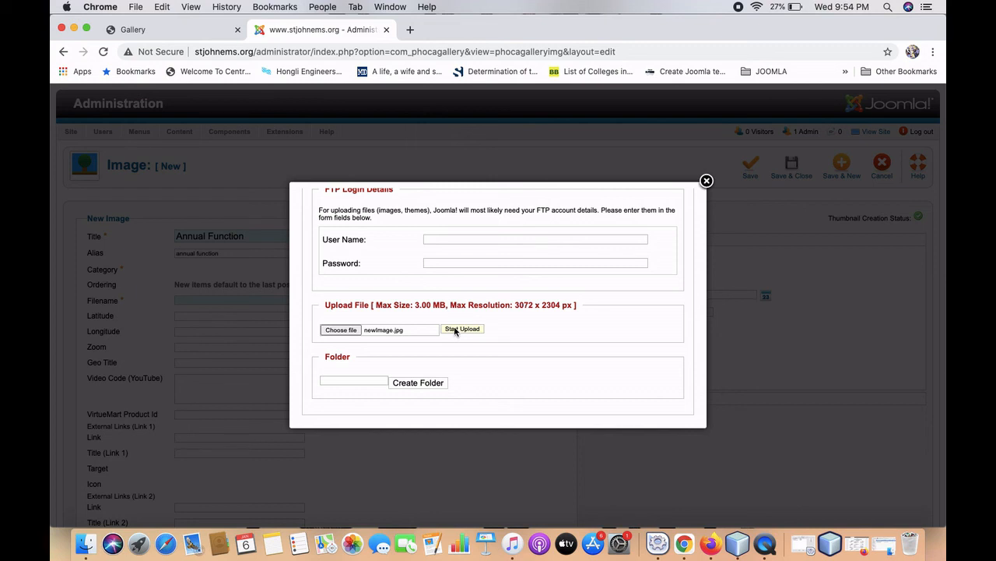
pyautogui.click(462, 329)
pyautogui.scroll(6, 455, 330)
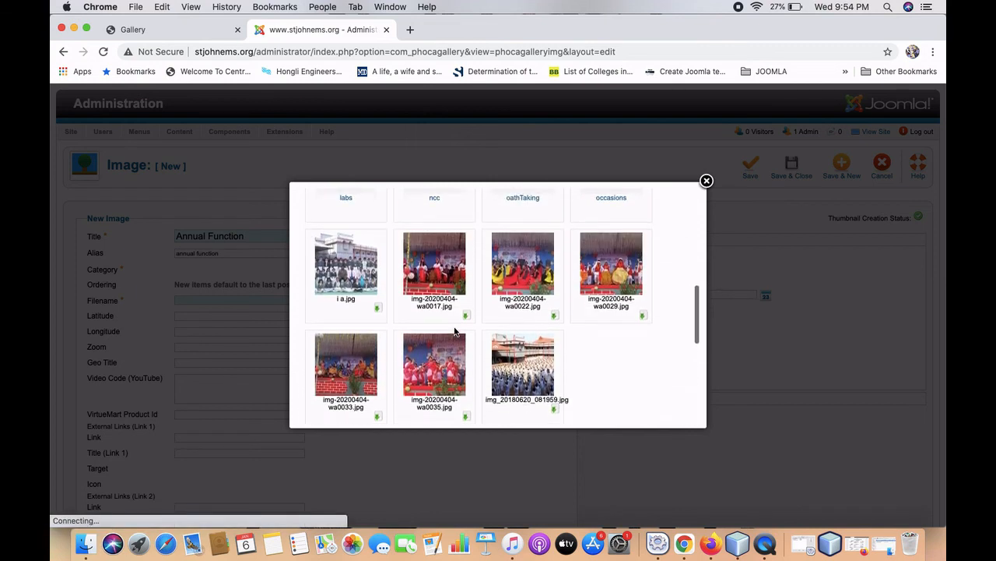
pyautogui.scroll(8, 455, 330)
pyautogui.scroll(-7, 455, 330)
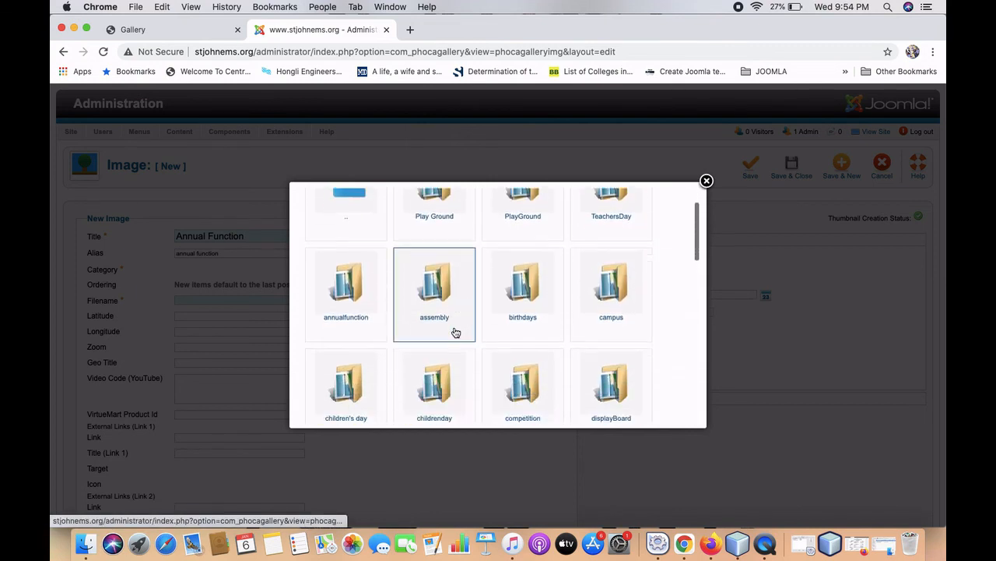
pyautogui.scroll(-4, 456, 333)
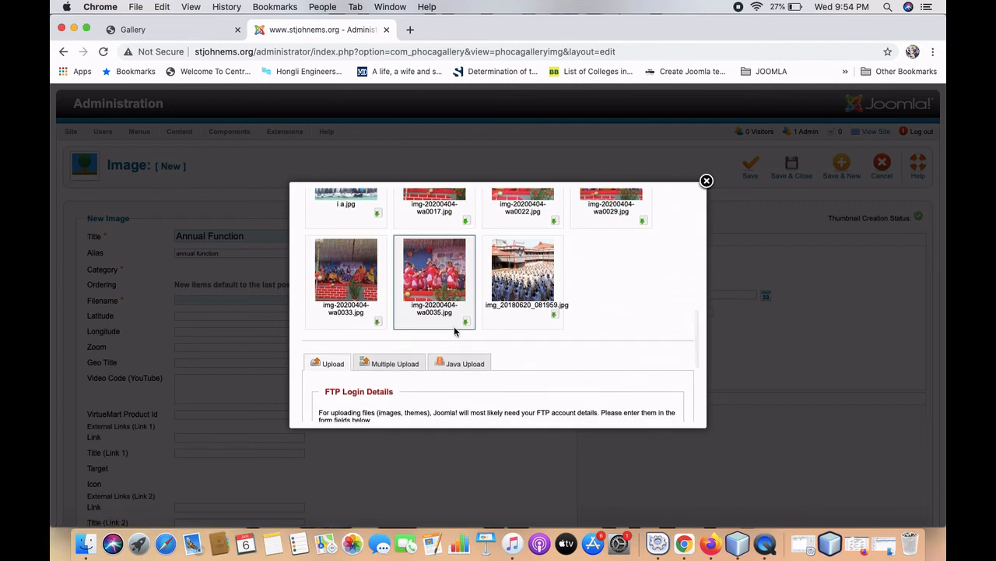
pyautogui.scroll(-5, 569, 309)
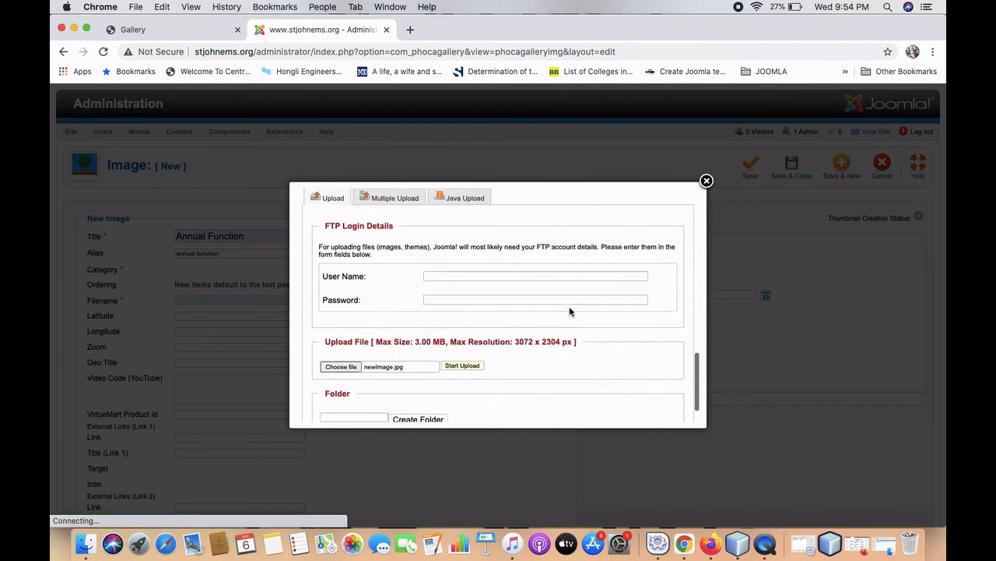
pyautogui.scroll(-1, 569, 311)
pyautogui.click(451, 339)
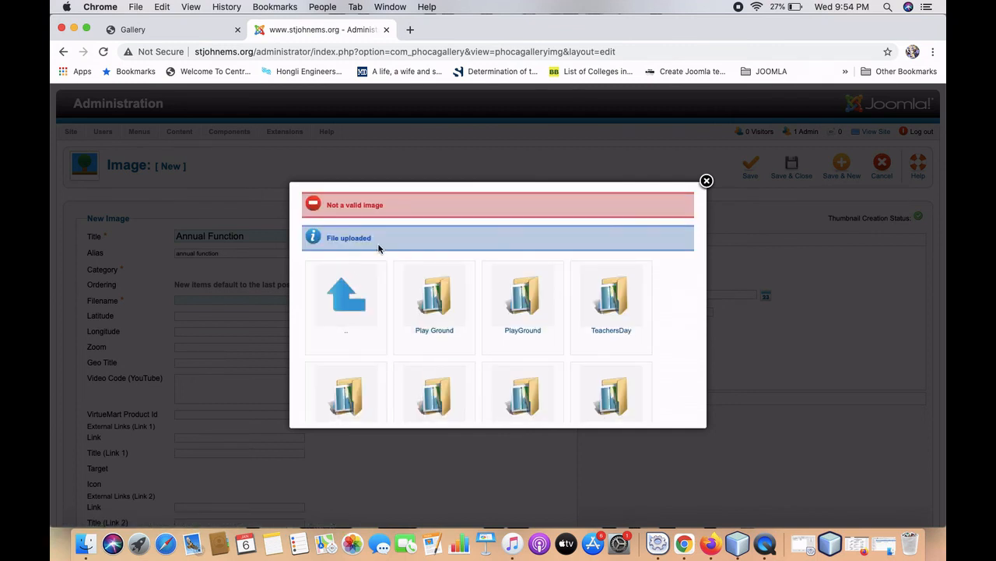
pyautogui.scroll(-5, 379, 247)
pyautogui.scroll(-5, 379, 247)
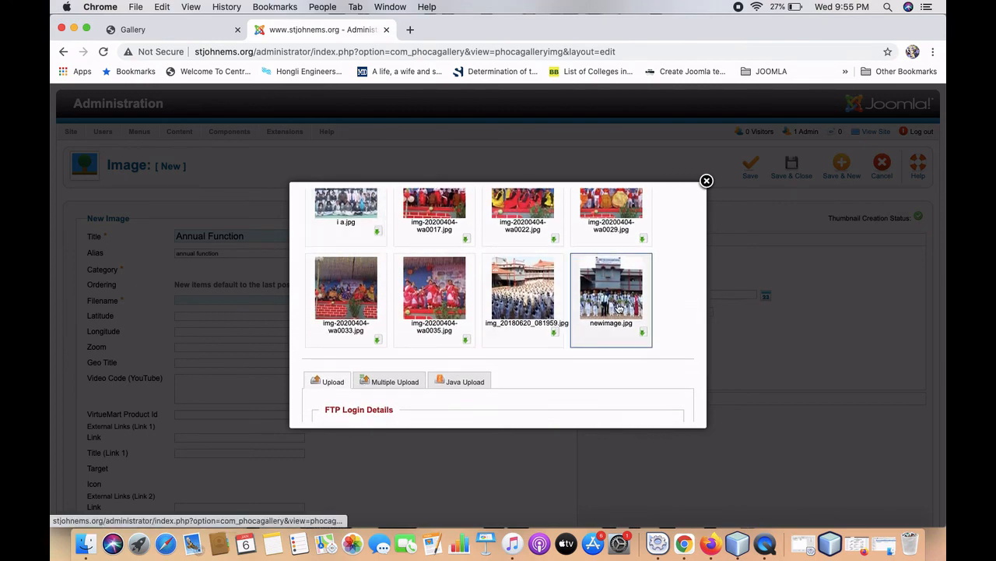
# Assign newimage.jpg as the Annual Function image's file, then go to the school's Gallery page.
pyautogui.click(618, 308)
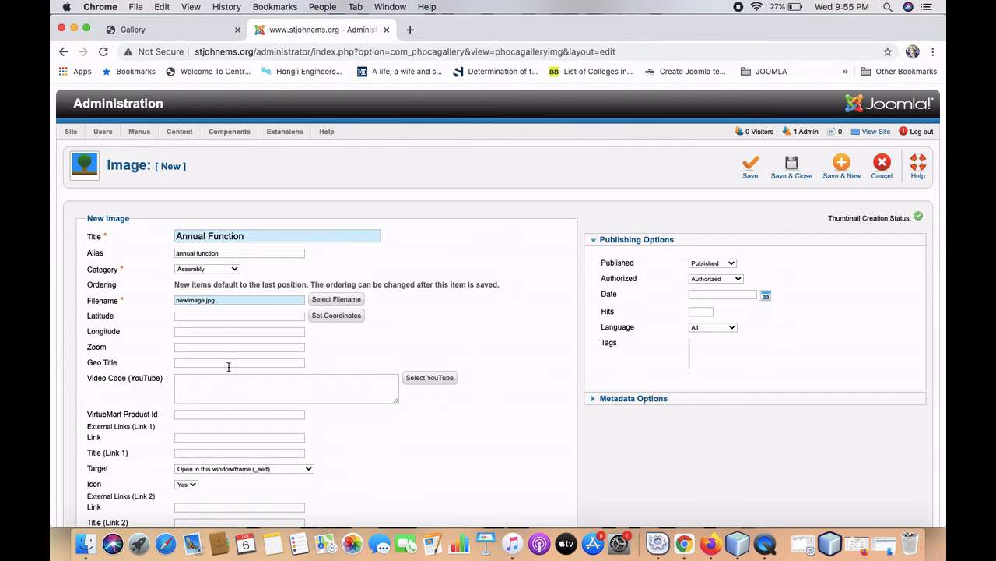
pyautogui.scroll(-4, 226, 415)
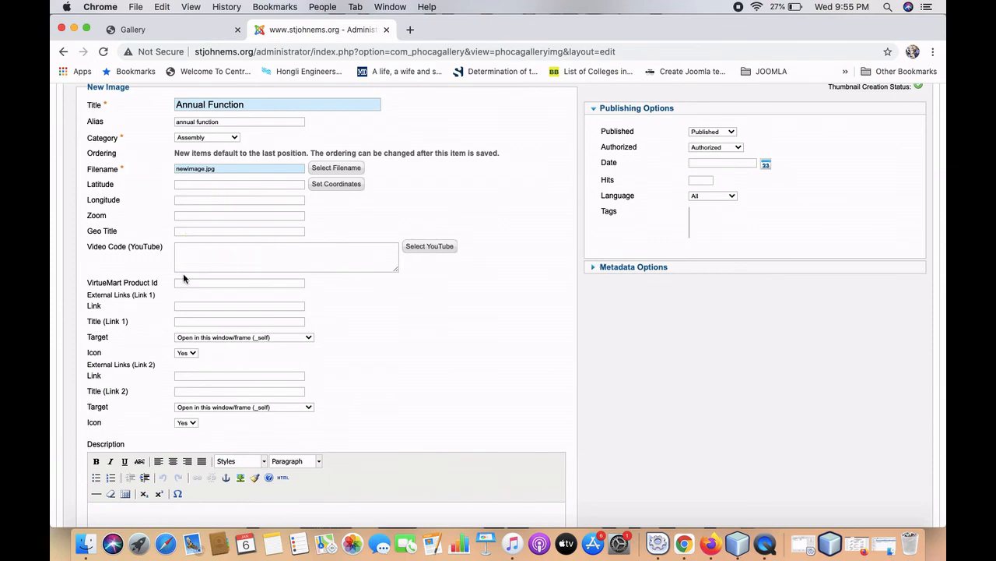
pyautogui.scroll(-5, 184, 278)
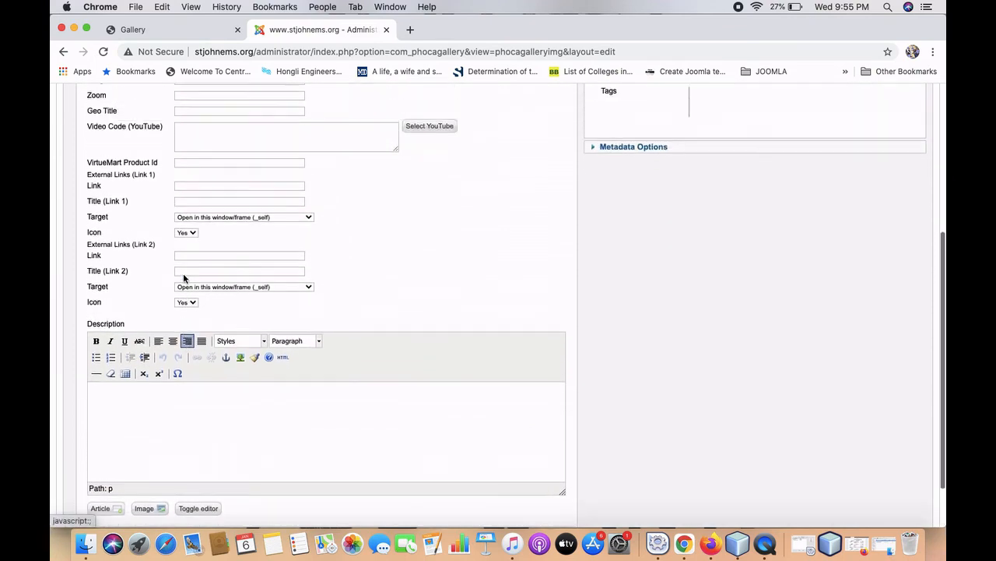
pyautogui.scroll(10, 183, 278)
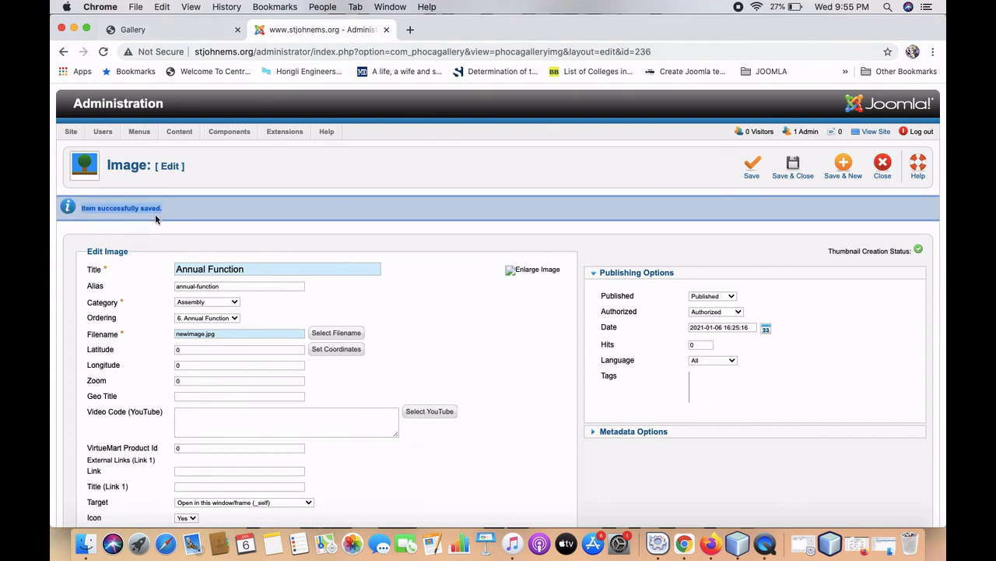
pyautogui.click(148, 31)
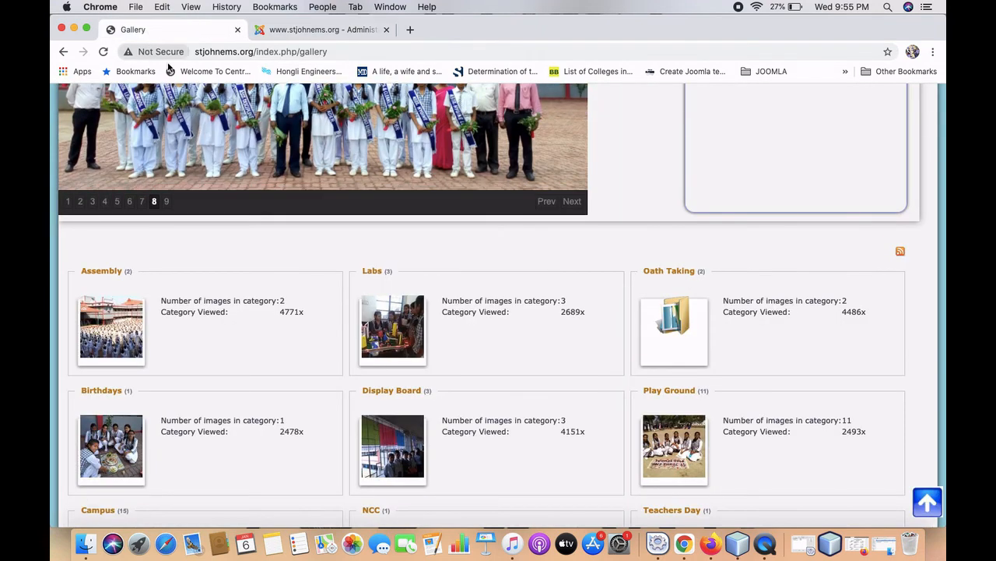
# Reload the Gallery and open Assembly to find the new Annual Function photo.
pyautogui.scroll(5, 274, 248)
pyautogui.scroll(2, 275, 248)
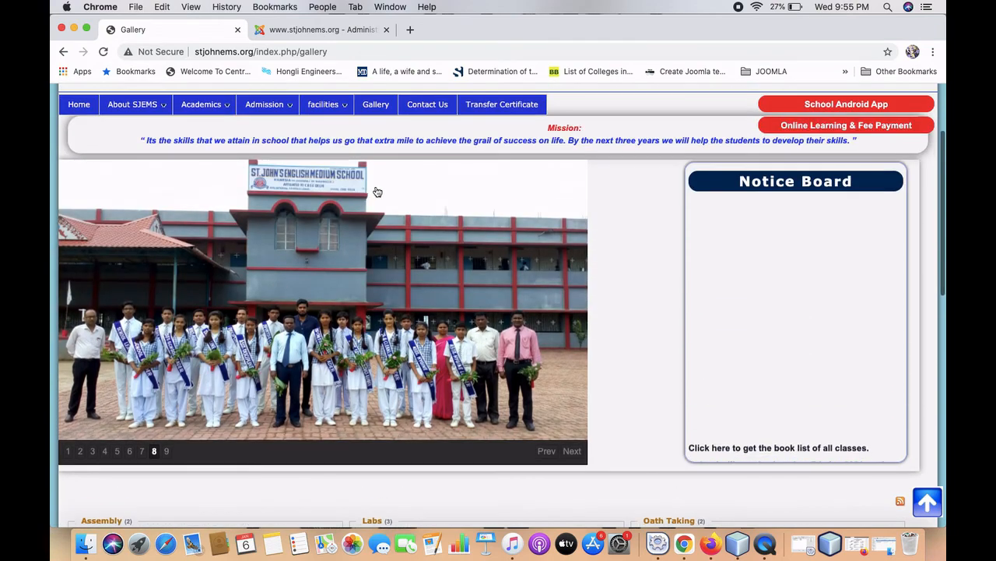
pyautogui.click(393, 105)
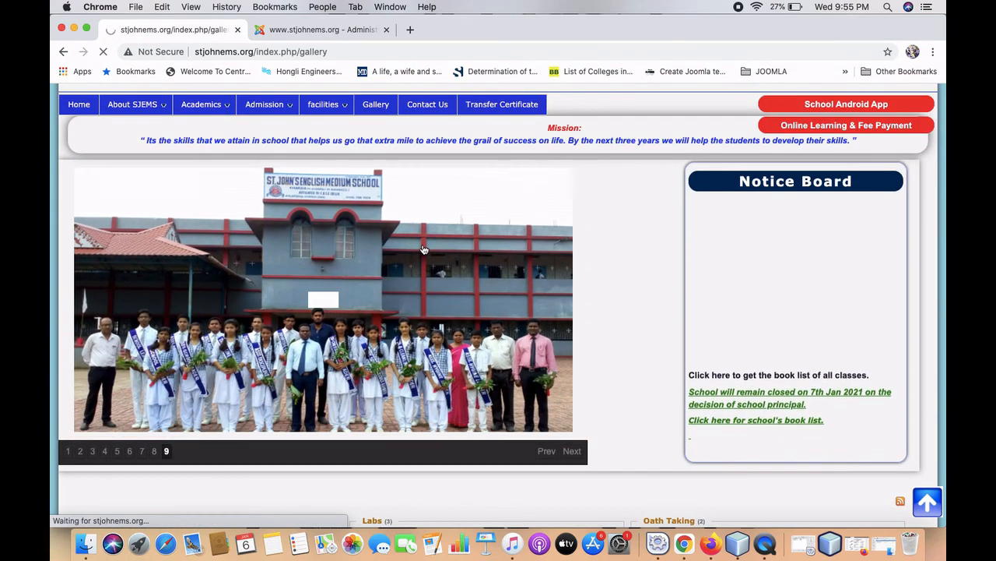
pyautogui.scroll(-2, 425, 249)
pyautogui.scroll(-3, 424, 249)
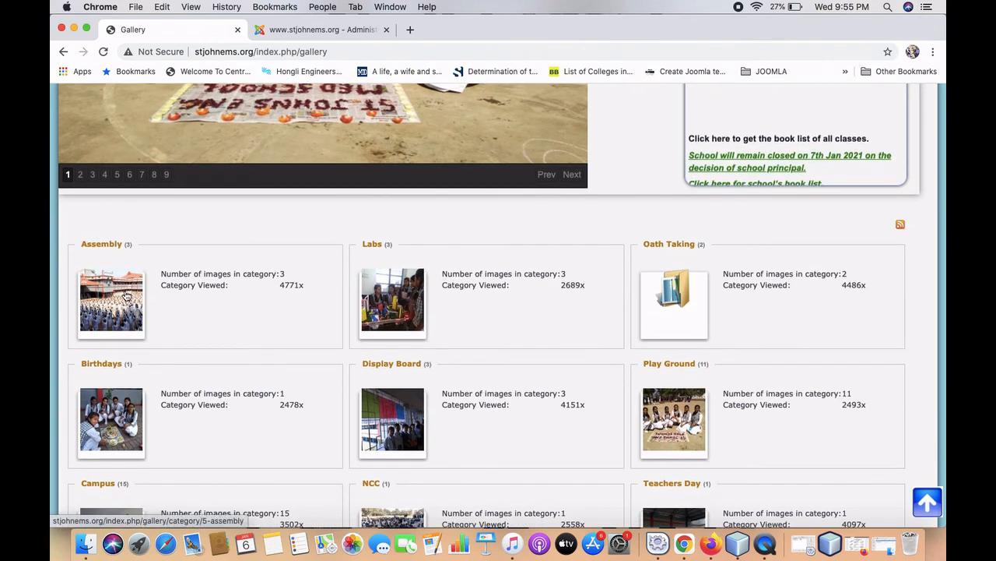
pyautogui.click(126, 296)
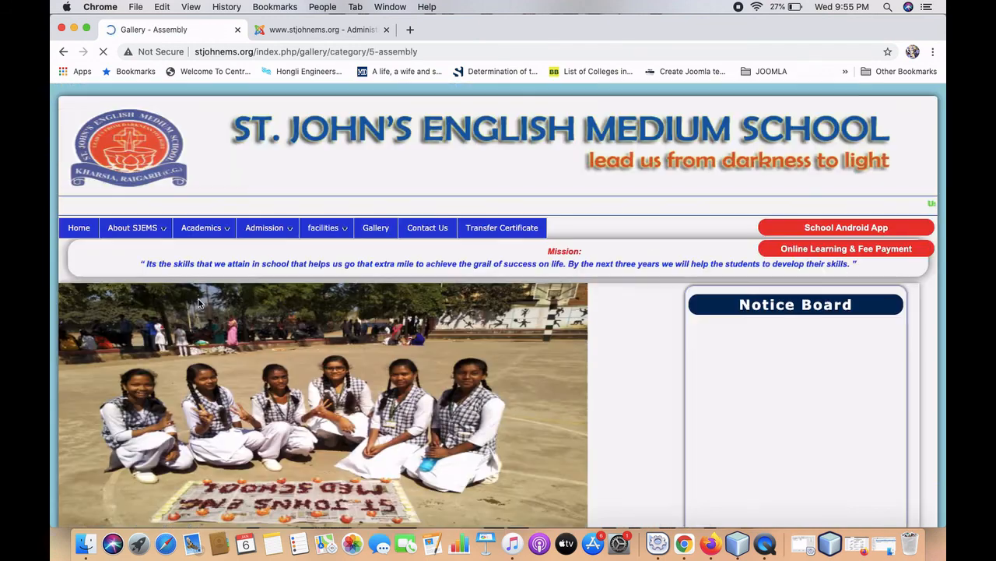
pyautogui.scroll(-5, 200, 307)
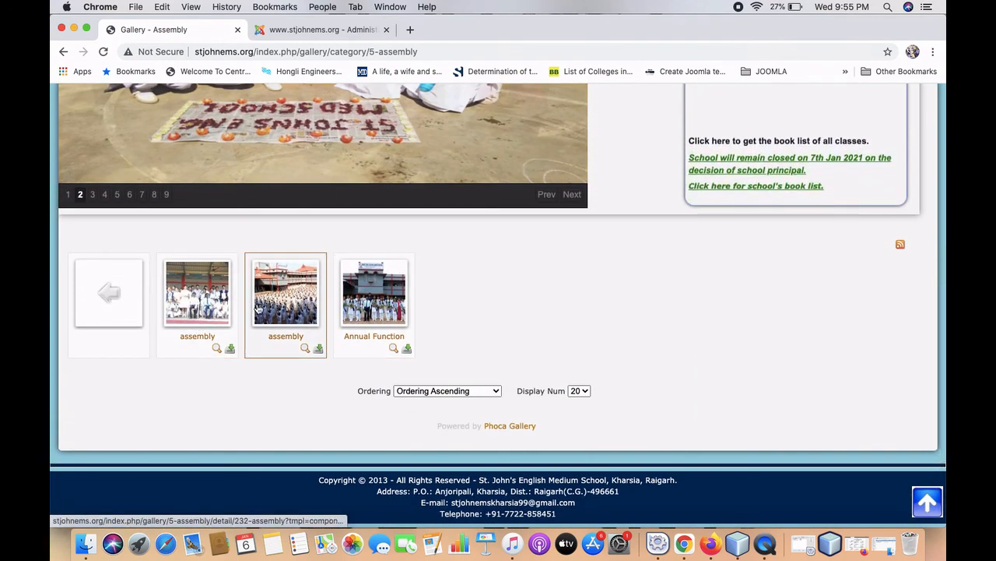
pyautogui.scroll(5, 372, 305)
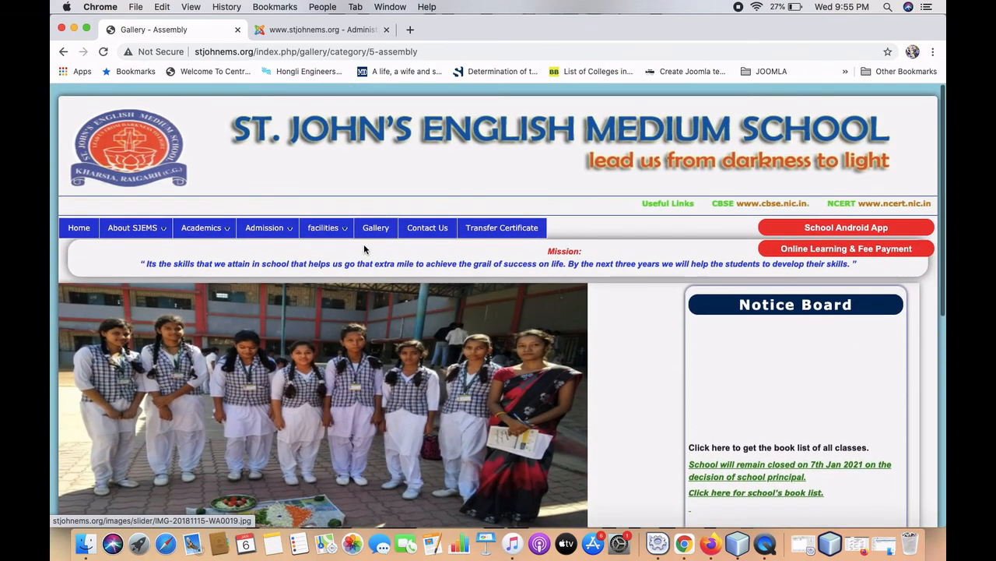
# Return to the Gallery overview, where Assembly now shows 3 images.
pyautogui.click(375, 227)
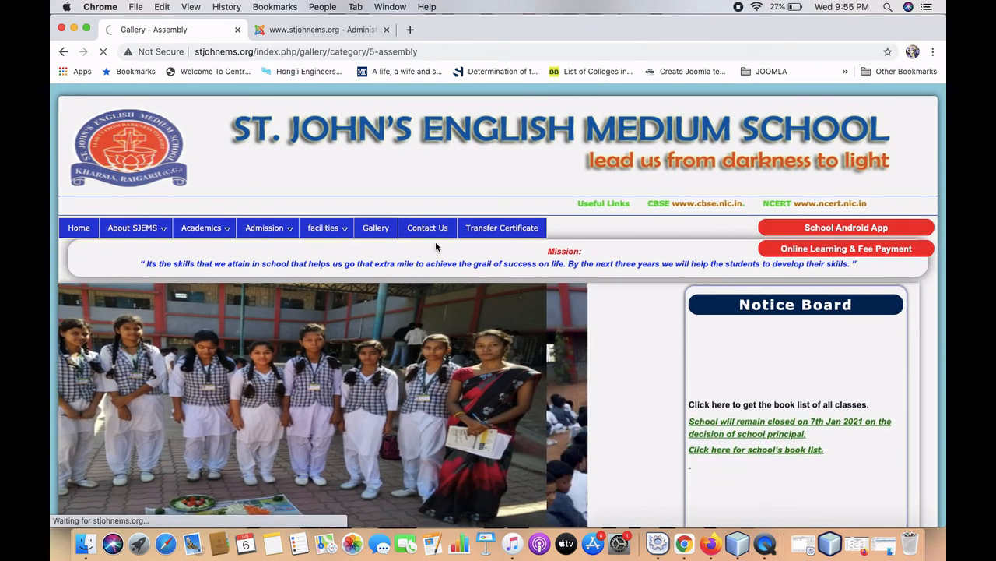
pyautogui.scroll(-10, 435, 247)
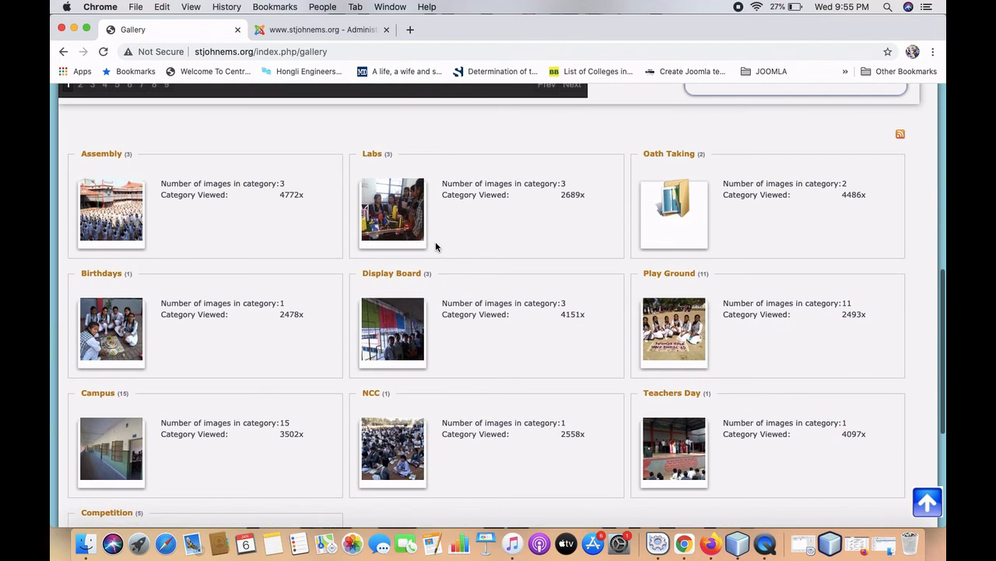
pyautogui.scroll(-3, 435, 246)
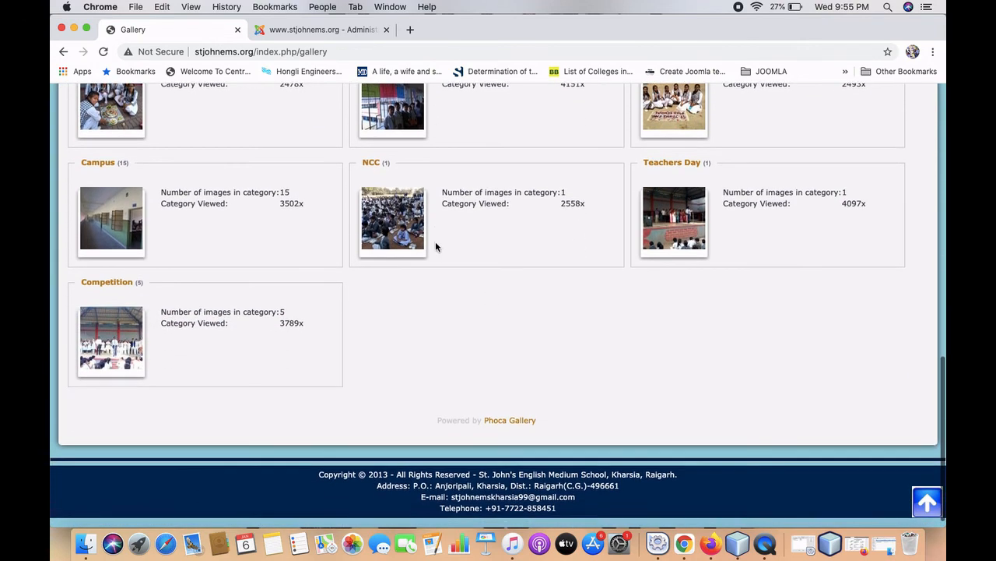
pyautogui.scroll(4, 435, 247)
pyautogui.scroll(2, 435, 241)
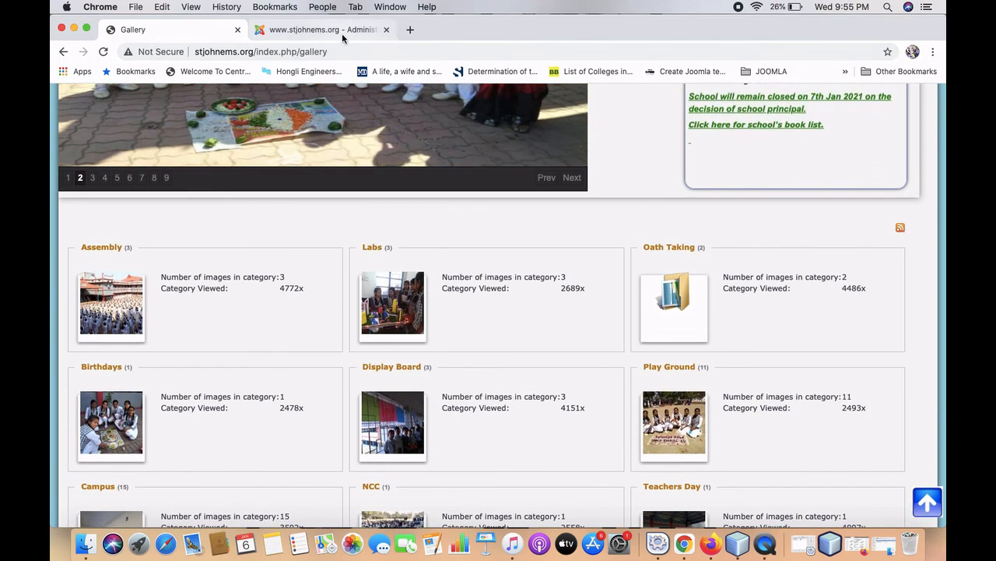
# Confirm 'Annual Function' is listed under Assembly in the Phoca Gallery Images list.
pyautogui.click(341, 31)
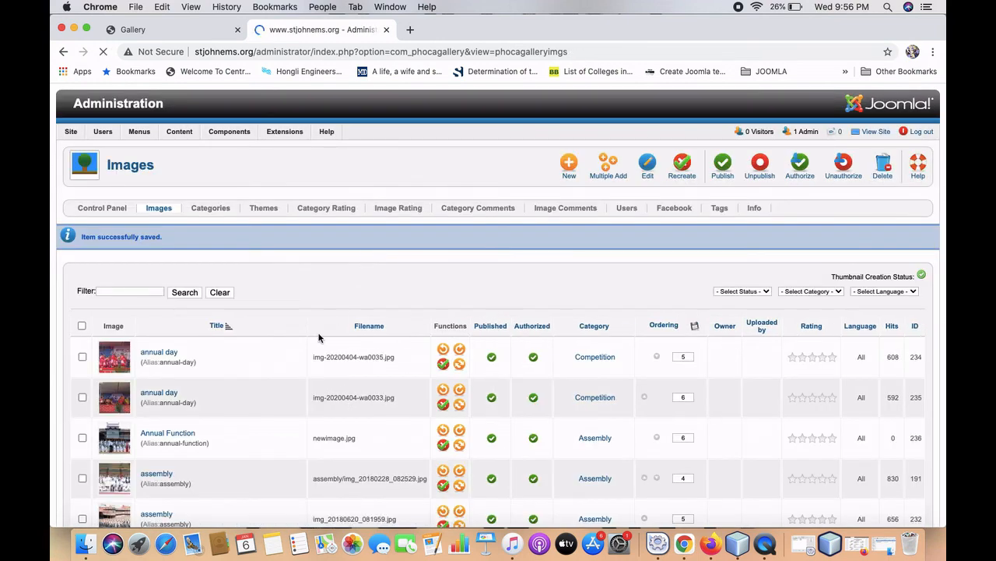
pyautogui.scroll(-5, 319, 337)
pyautogui.scroll(5, 319, 337)
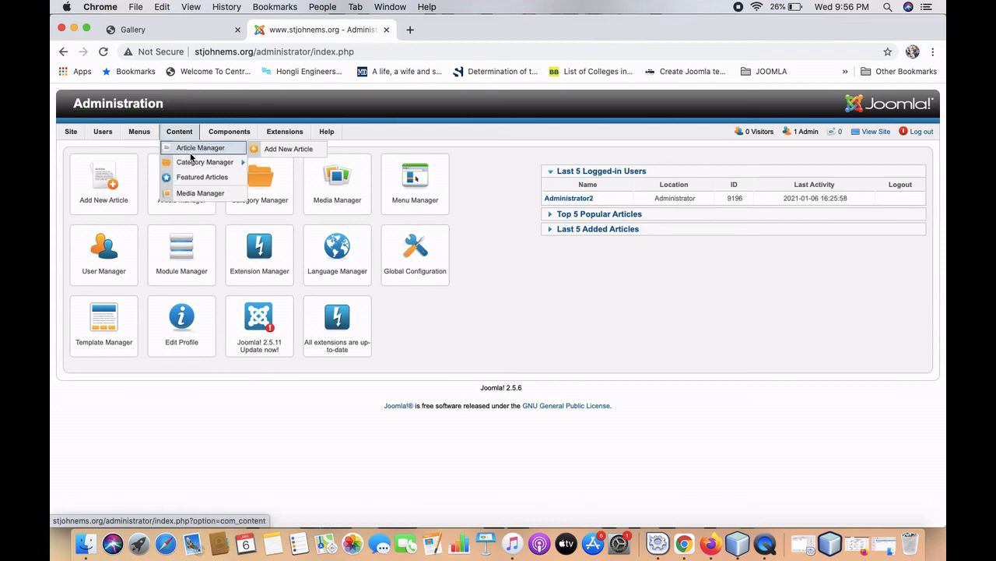
# Go to the St. John's School site's Contact Us page from its top menu.
pyautogui.click(154, 31)
pyautogui.scroll(10, 179, 219)
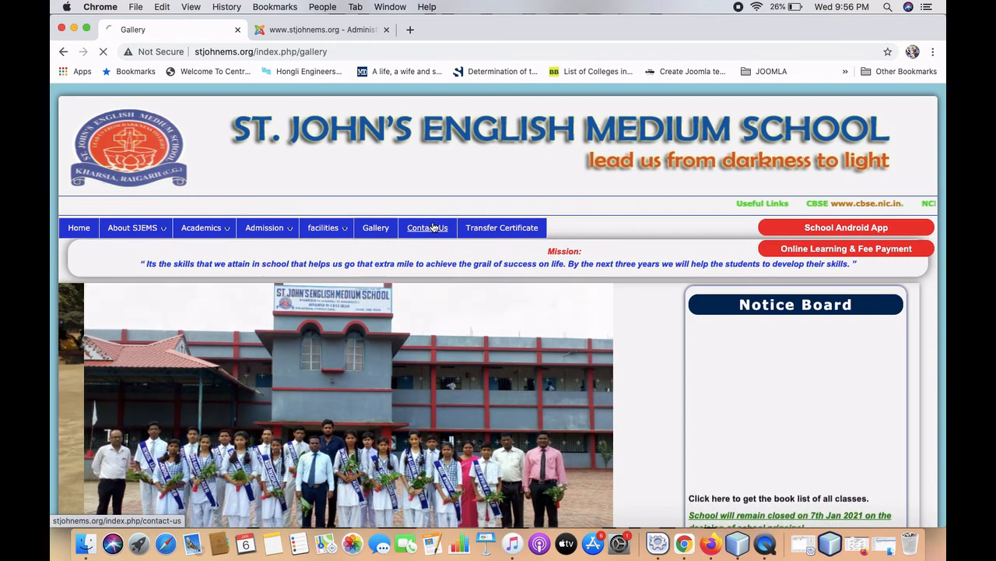
pyautogui.click(448, 227)
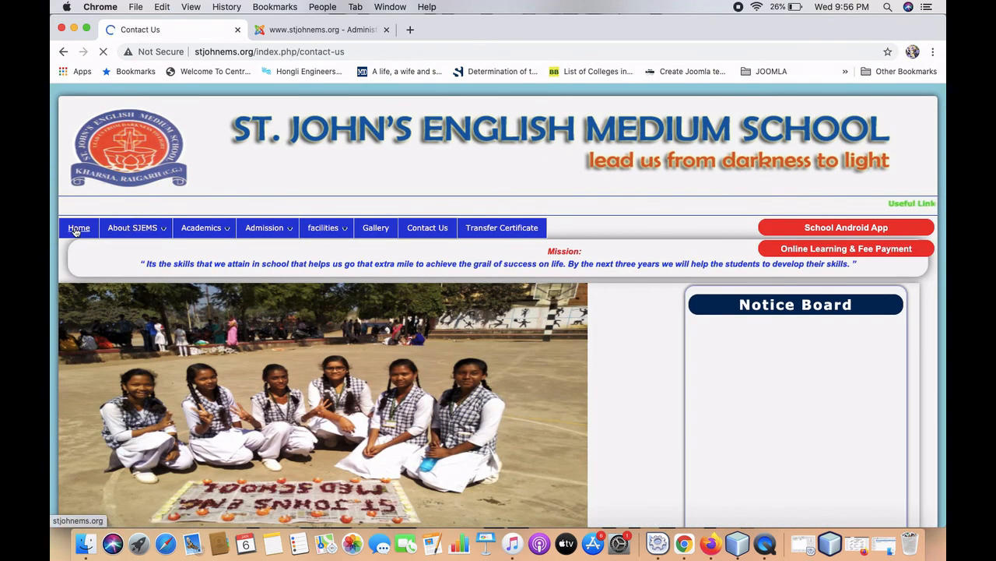